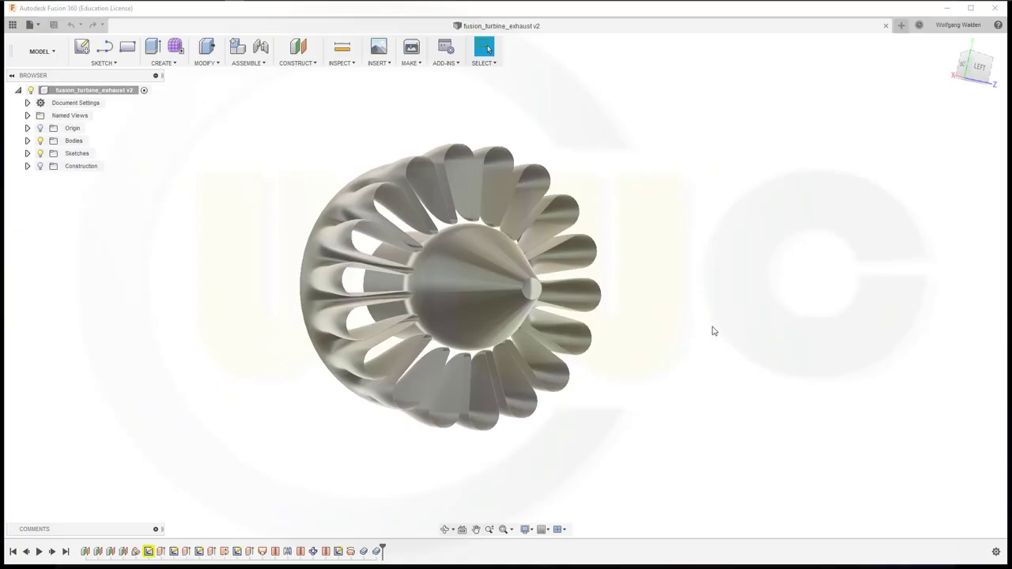
- Orbit the turbine exhaust model to a tilted side view
mouse_move(712, 330)
shift+middle_down()
mouse_move(577, 264)
mouse_move(599, 372)
mouse_move(482, 355)
mouse_move(504, 322)
mouse_move(600, 267)
mouse_move(672, 300)
mouse_move(737, 286)
mouse_move(745, 266)
mouse_move(644, 248)
mouse_move(630, 219)
mouse_move(519, 203)
mouse_move(514, 224)
mouse_move(662, 263)
mouse_move(696, 244)
mouse_move(671, 255)
mouse_move(644, 305)
mouse_move(655, 324)
mouse_move(689, 321)
shift+middle_up()
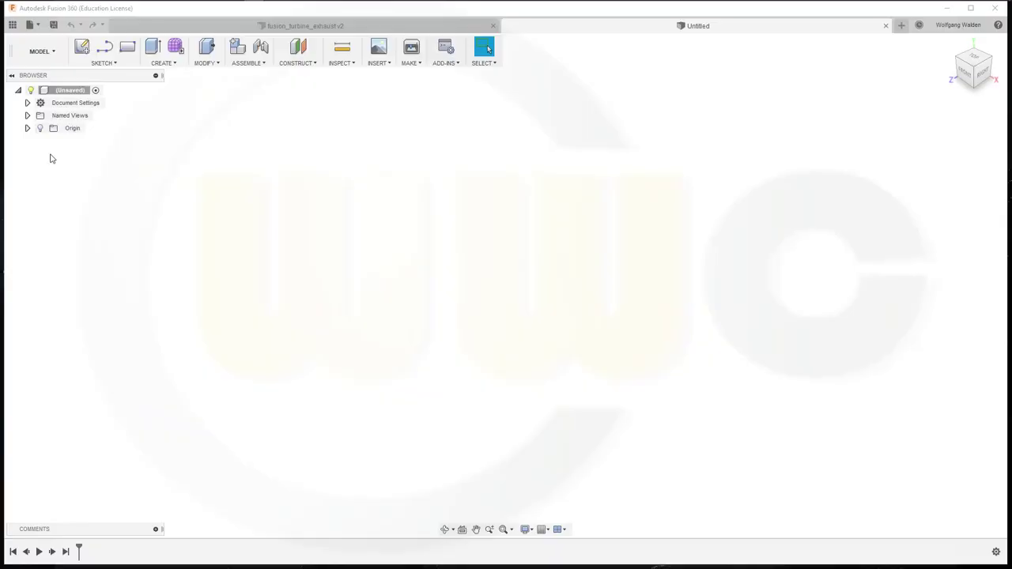
- Show the origin and add Plane1 at 0 mm offset from the YZ plane
click(39, 128)
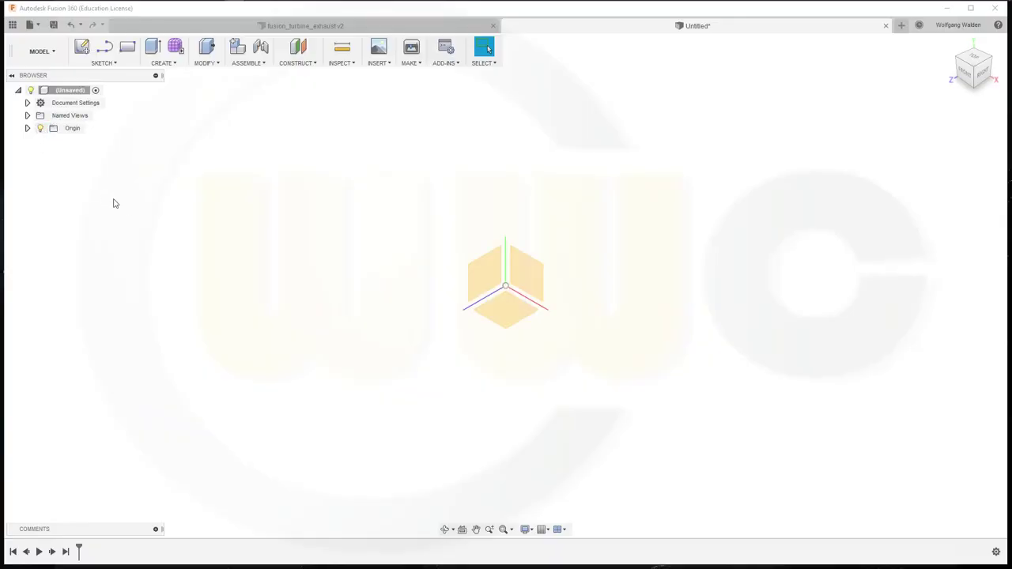
click(313, 63)
click(333, 95)
click(480, 269)
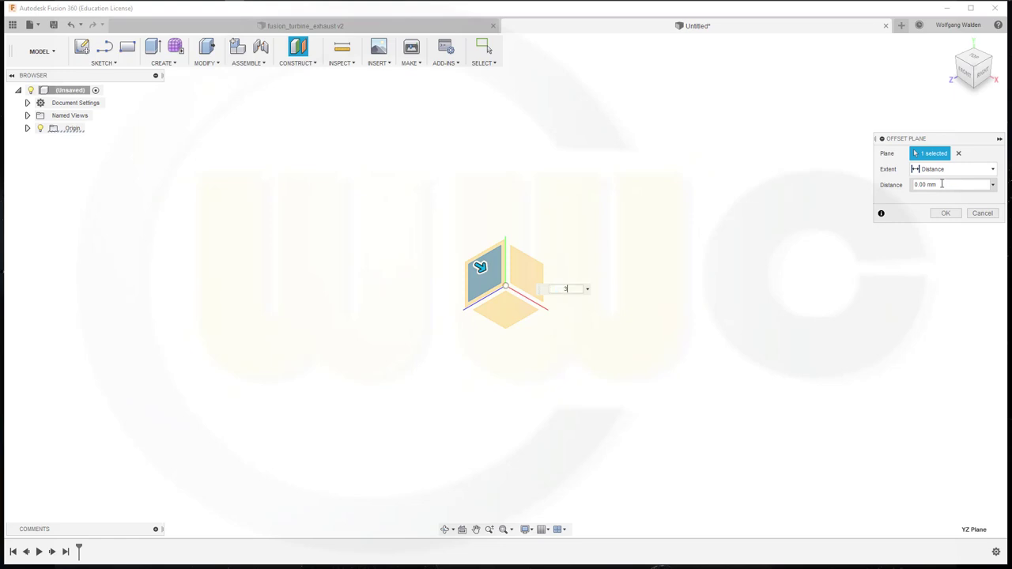
key(Return)
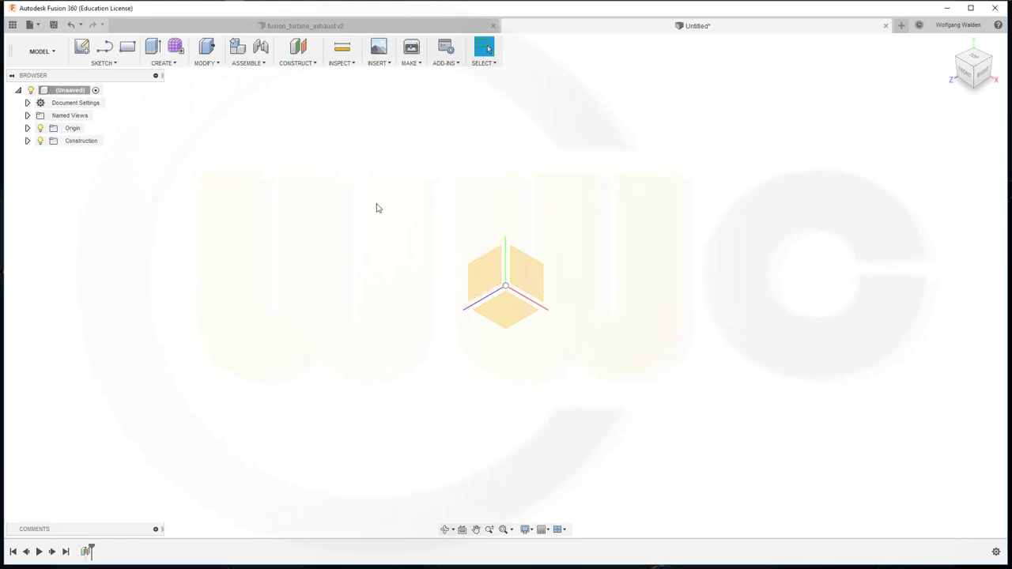
click(26, 141)
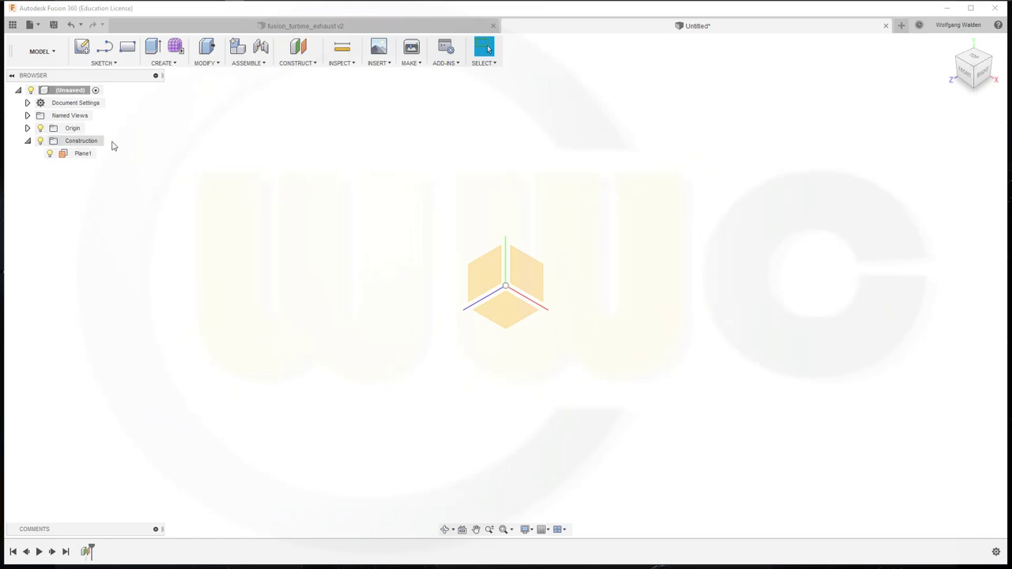
- Add Plane2, Plane3 and Plane4 offset 3, 6 and 7 mm from the YZ plane
click(307, 62)
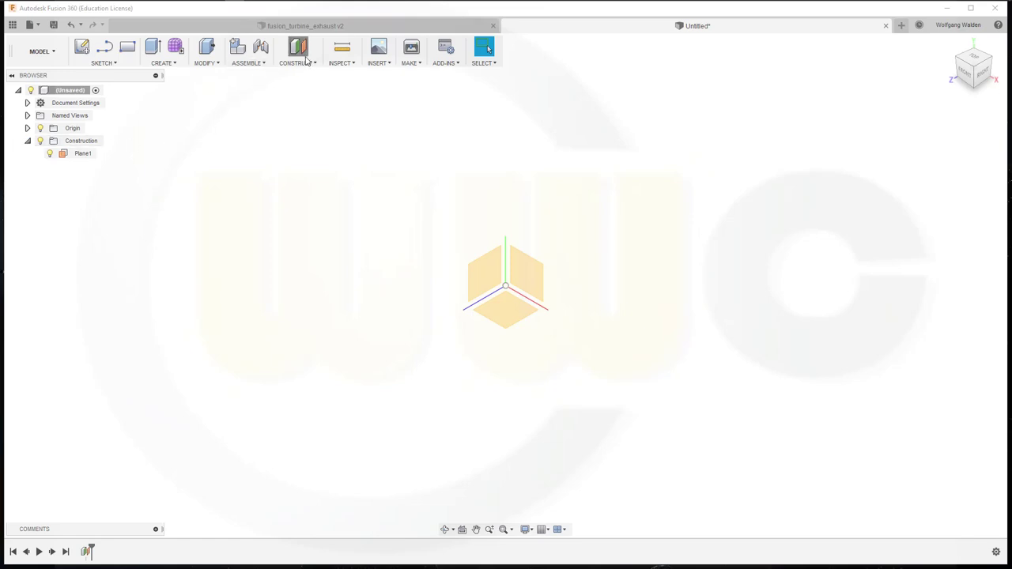
click(485, 274)
text(320)
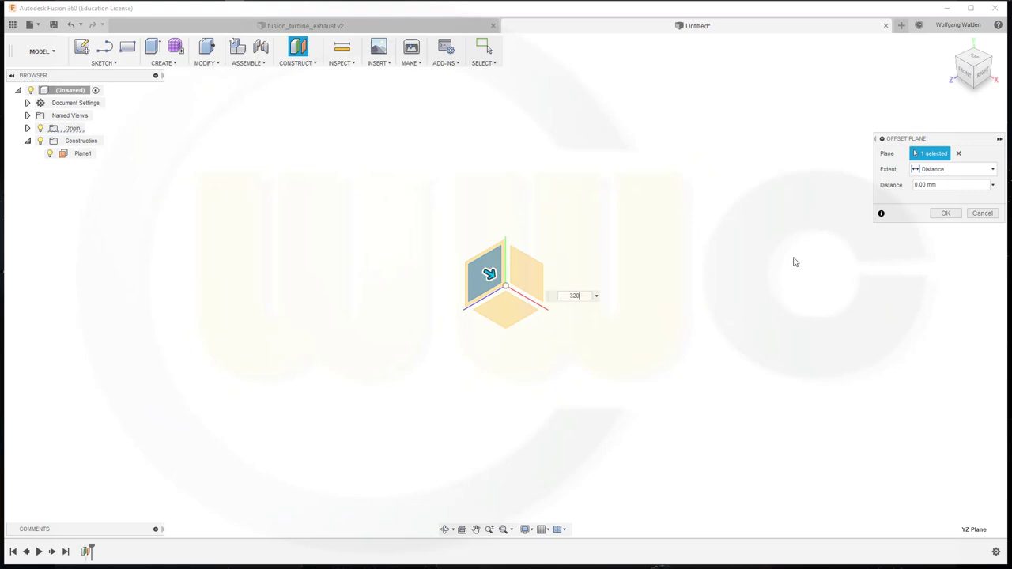
key(Return)
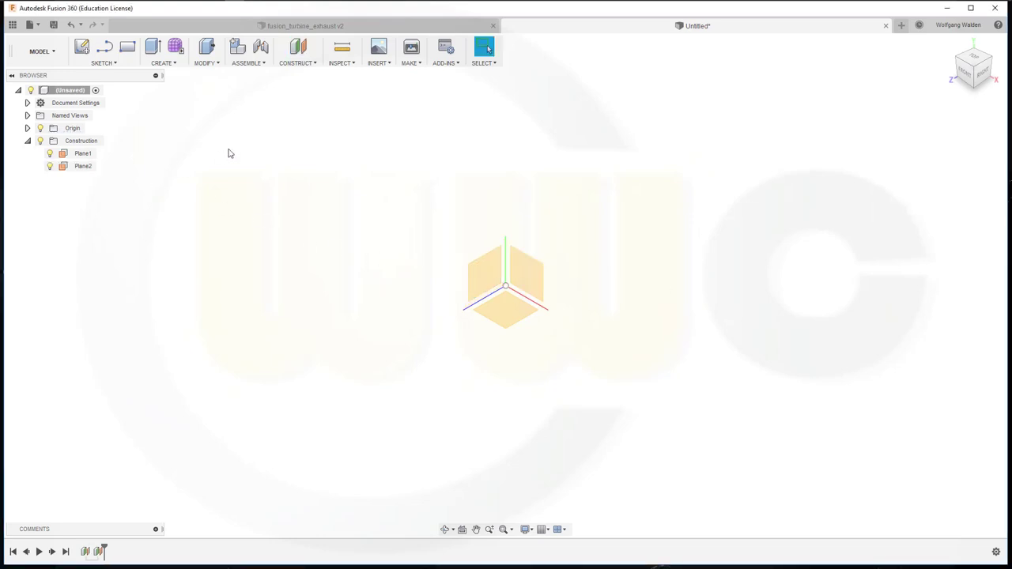
click(298, 49)
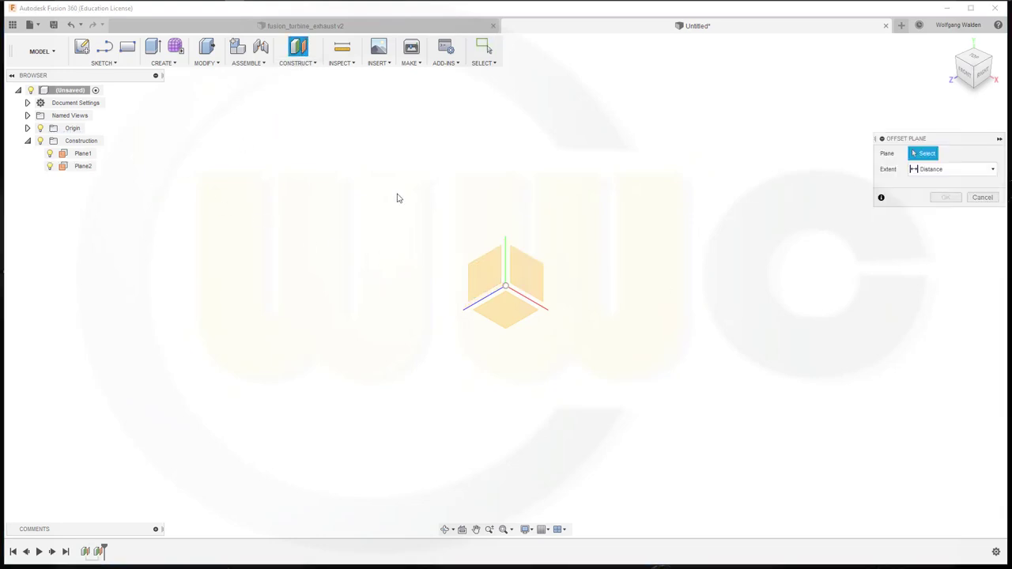
click(472, 273)
text(680)
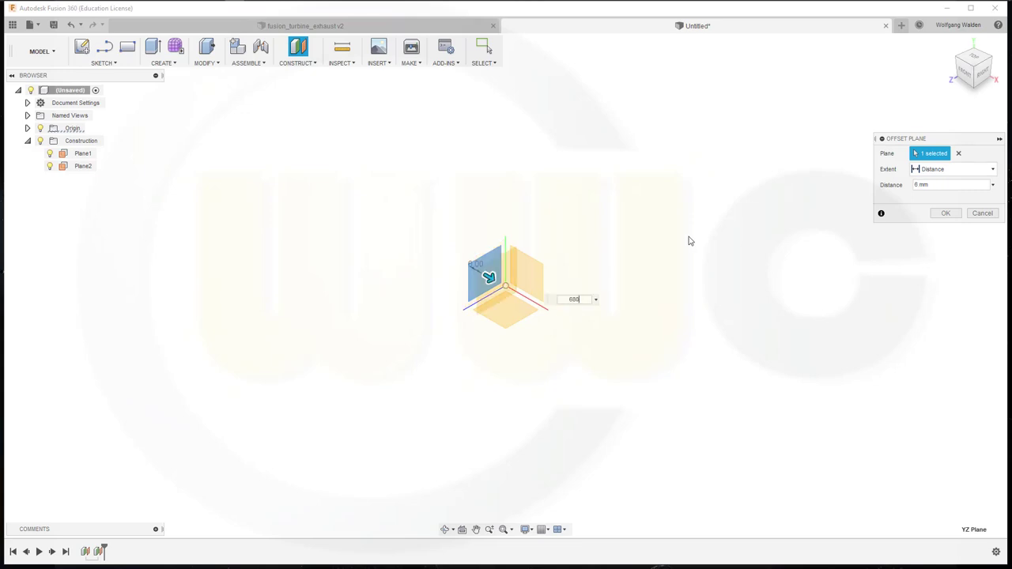
key(Return)
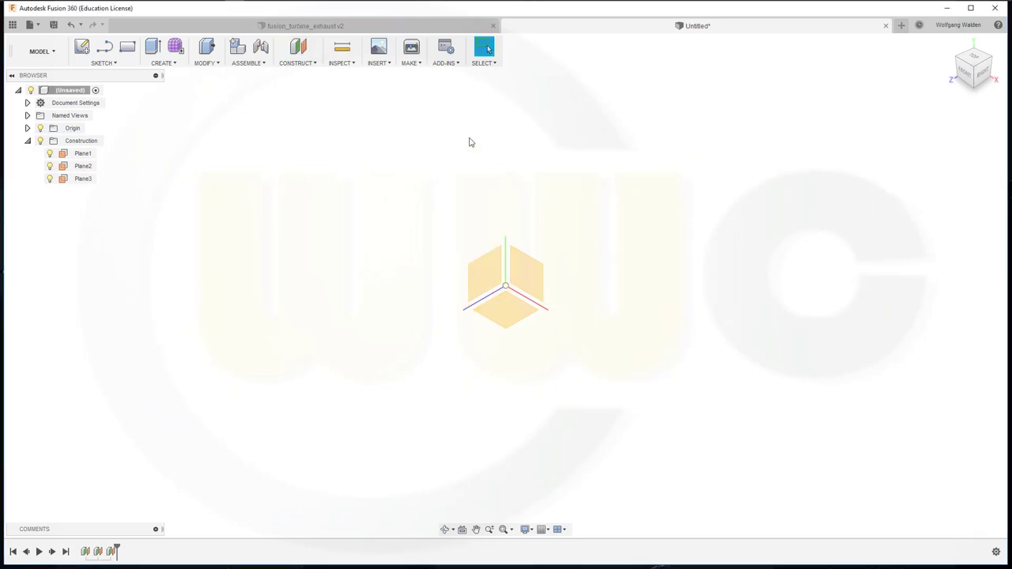
click(298, 48)
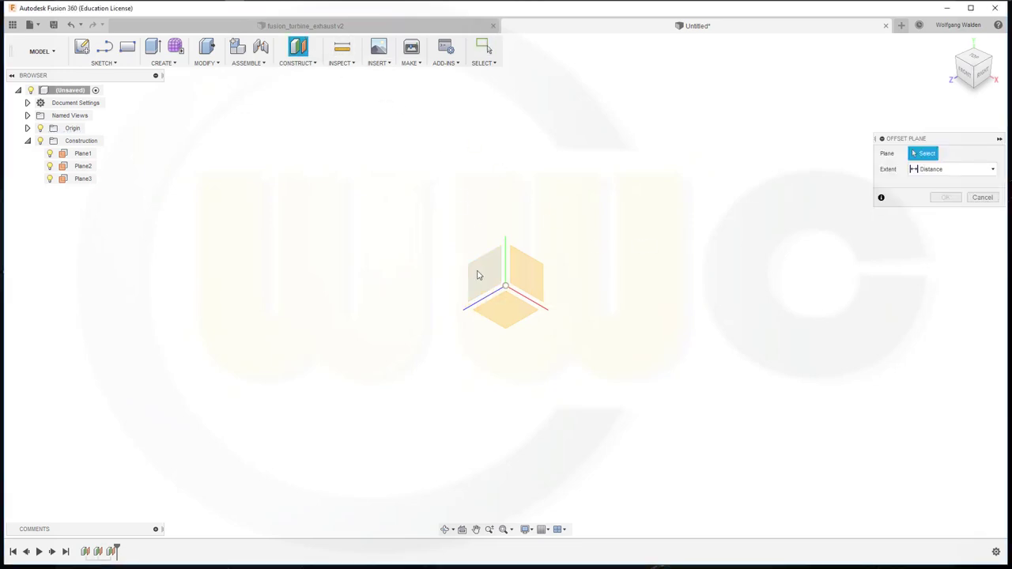
click(478, 273)
text(700)
key(Return)
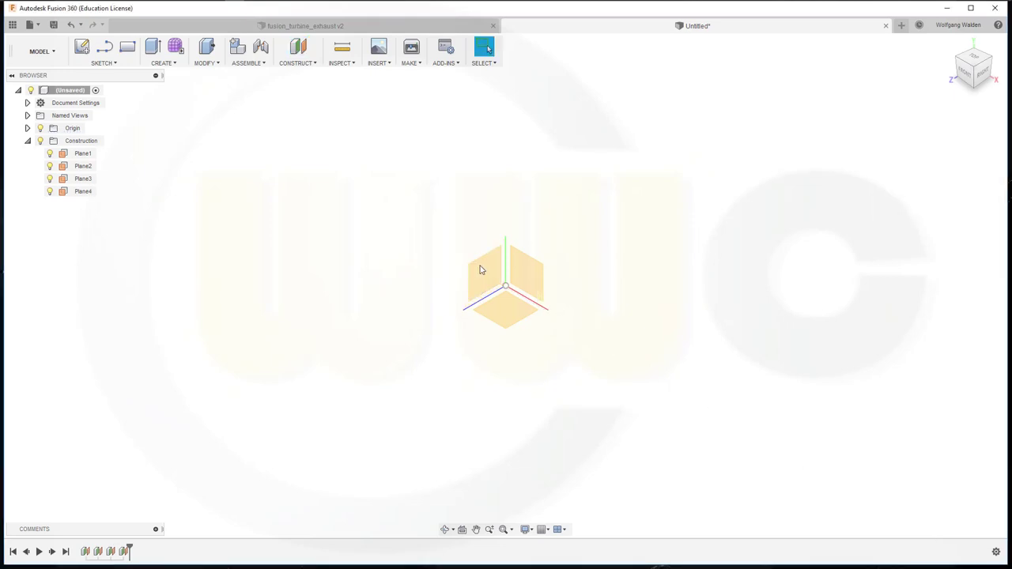
- Add Plane5, a construction plane tilted 10° about the X axis
click(316, 63)
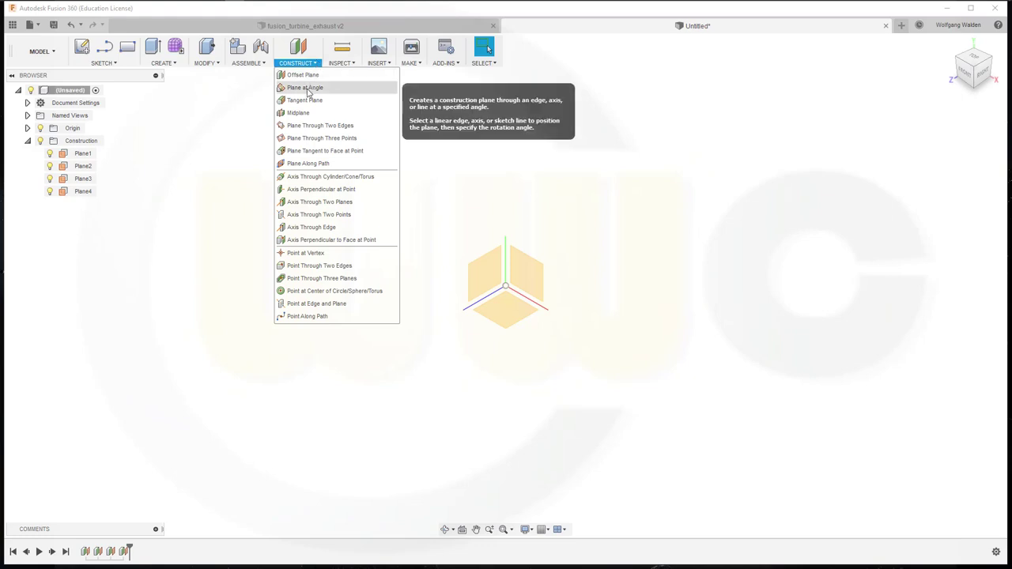
click(307, 89)
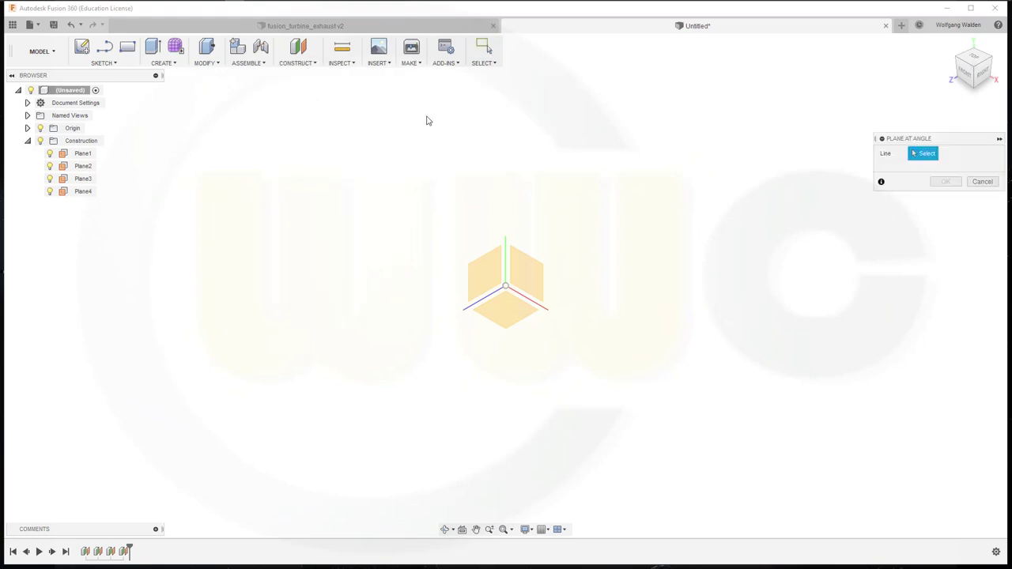
click(546, 314)
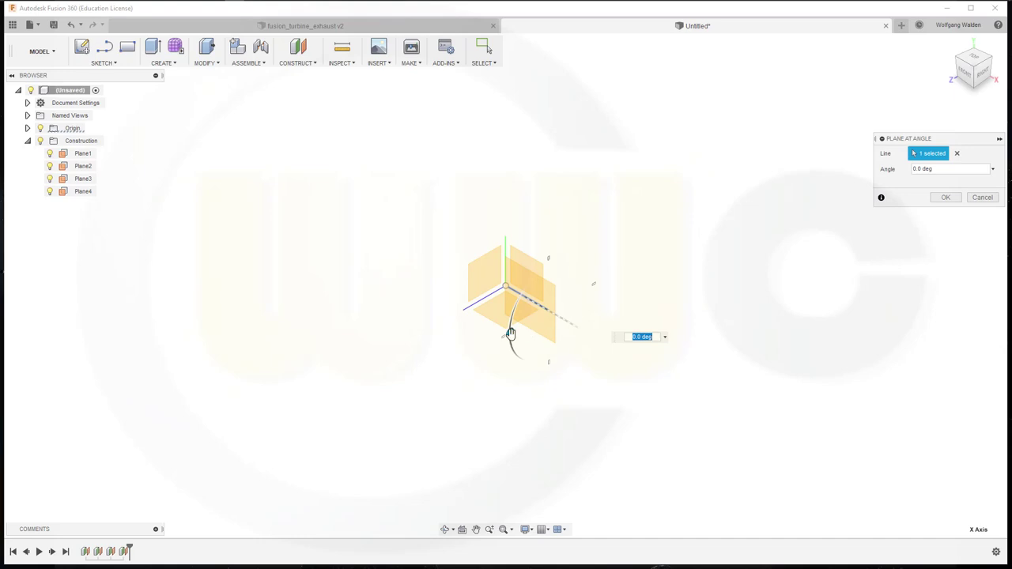
mouse_move(510, 333)
mouse_down()
mouse_move(506, 353)
mouse_move(500, 343)
mouse_up()
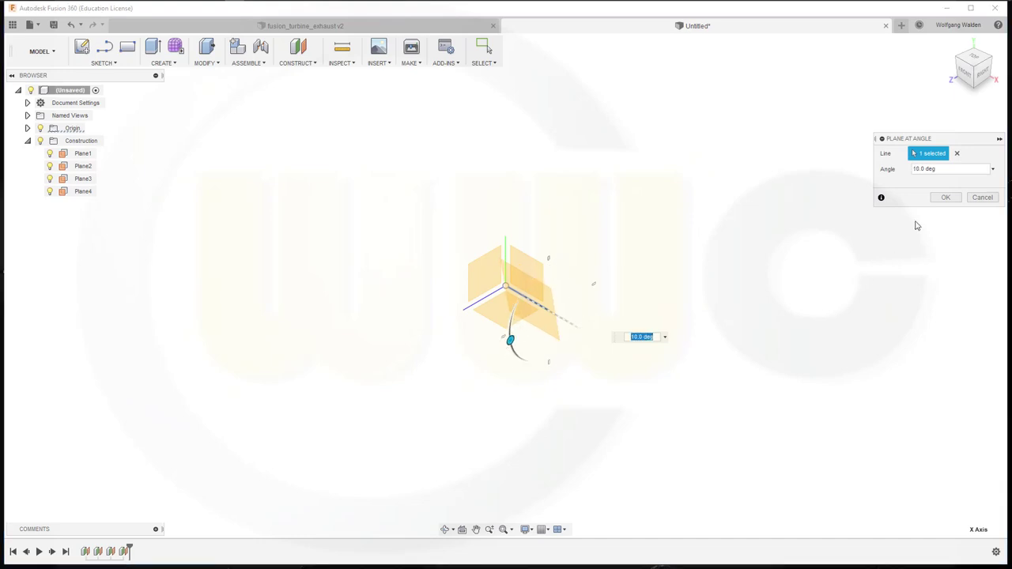
click(945, 197)
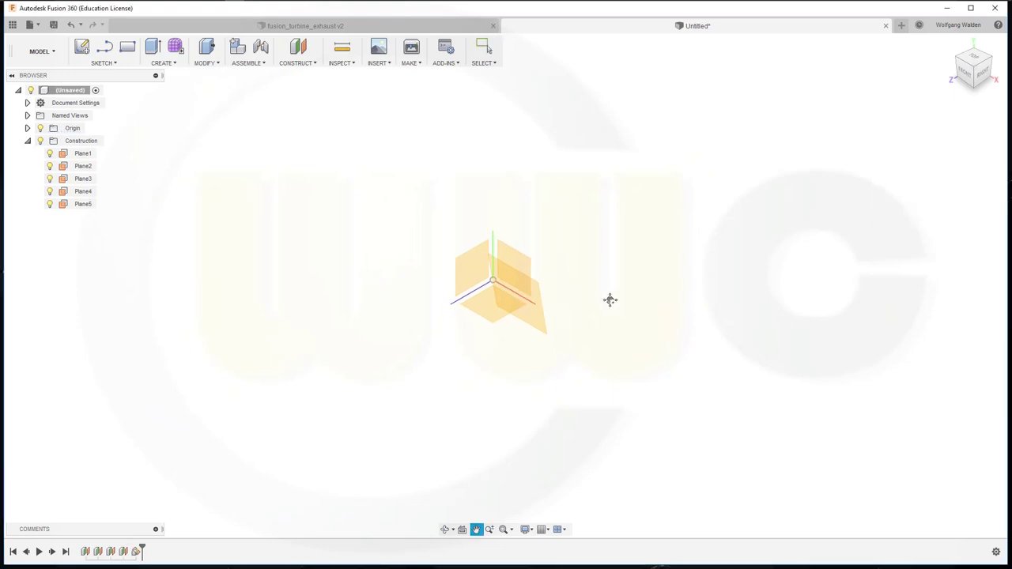
mouse_move(571, 318)
middle_down()
mouse_move(822, 396)
mouse_move(598, 303)
mouse_move(580, 343)
middle_up()
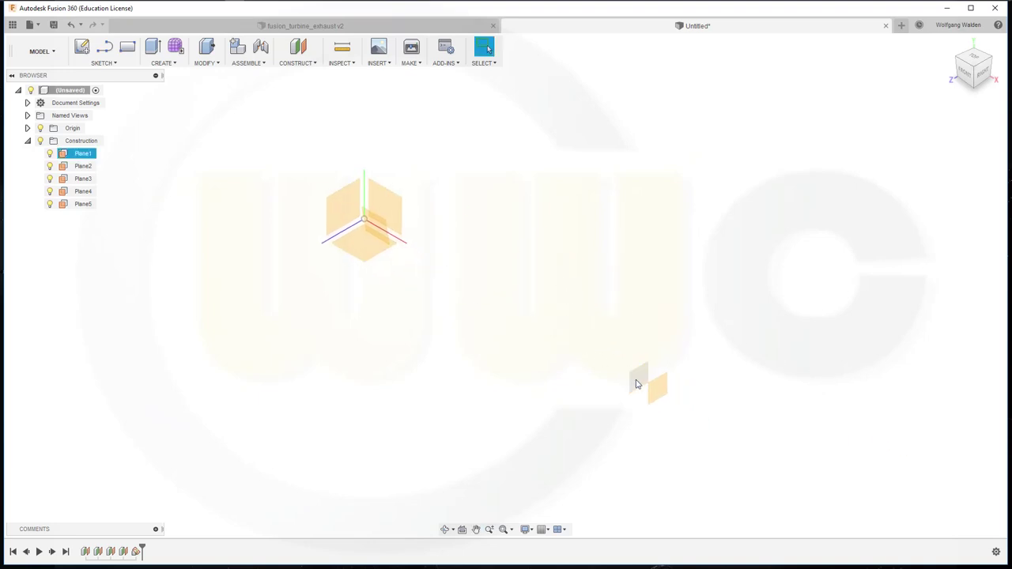
- Start a sketch on Plane1 and draw a 100 mm circle above the origin
click(82, 50)
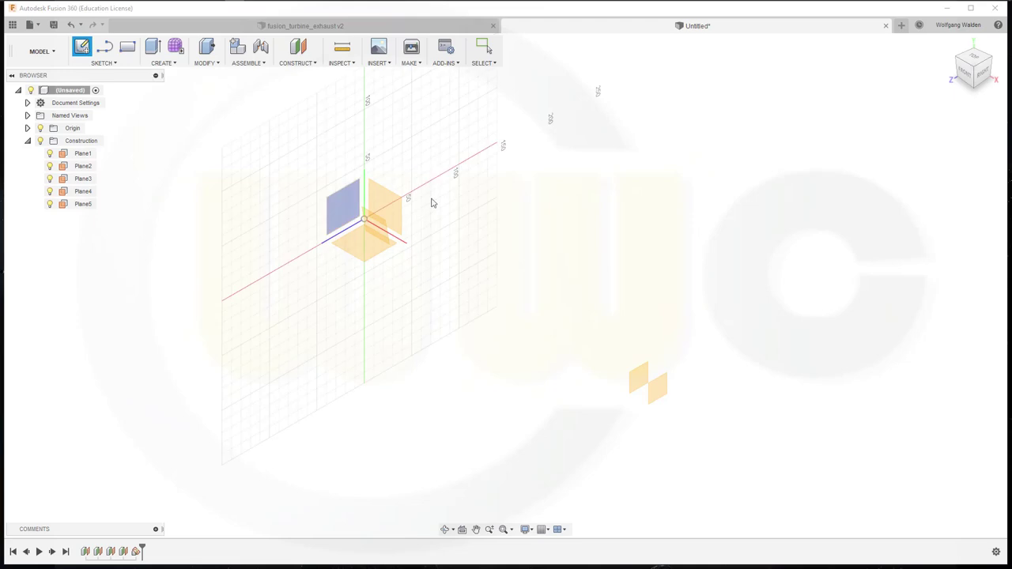
click(633, 382)
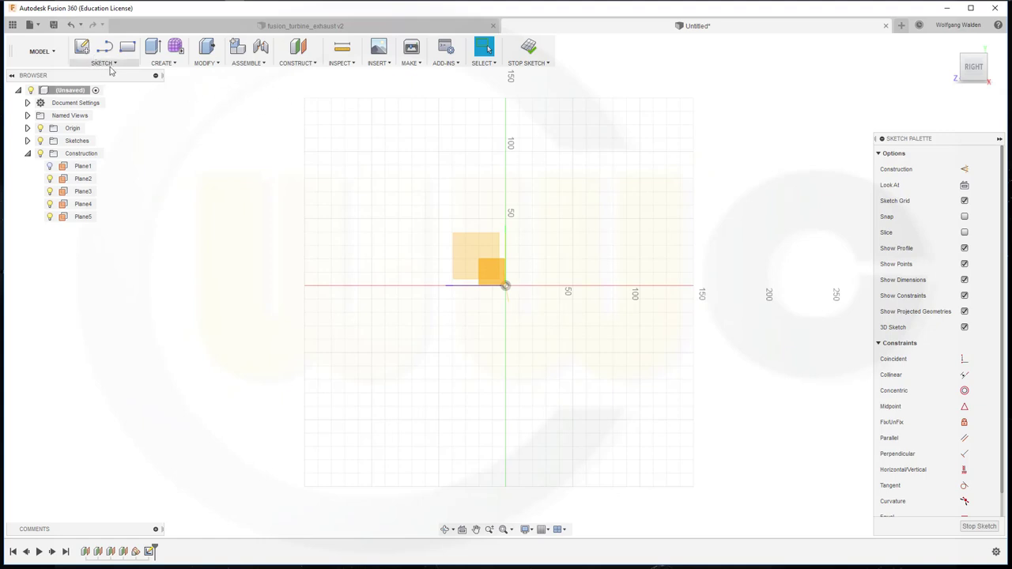
key(c)
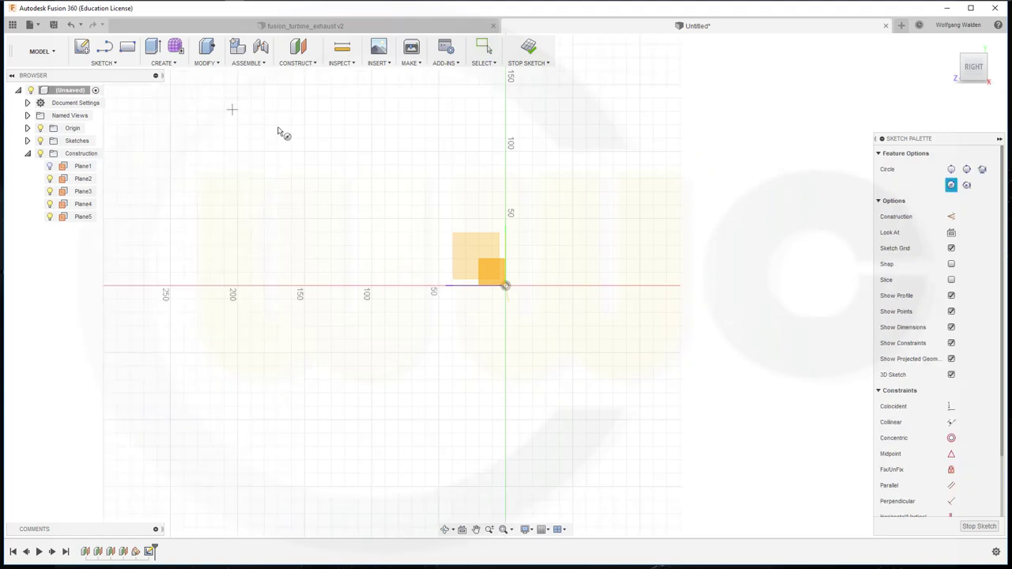
click(455, 148)
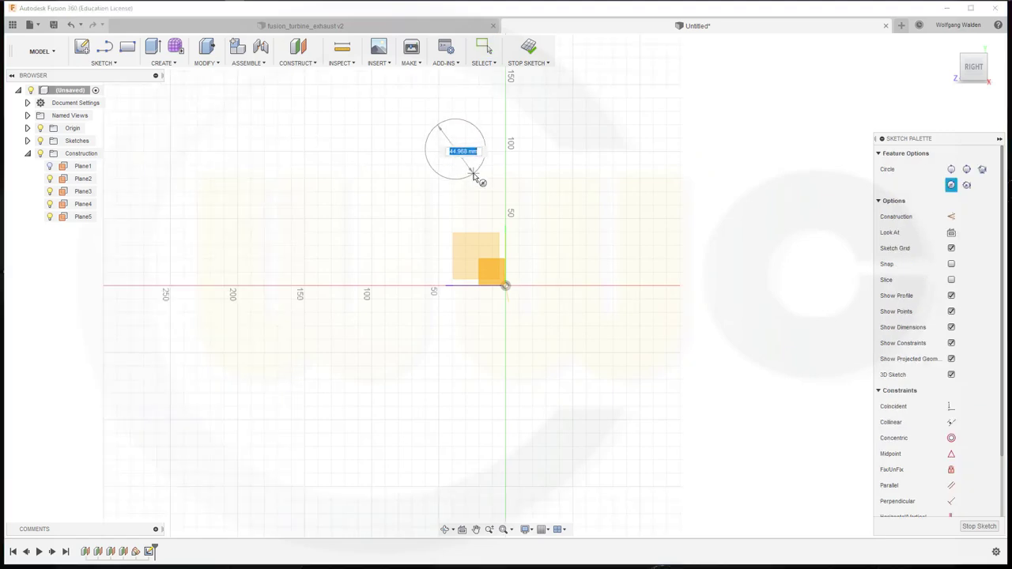
text(100)
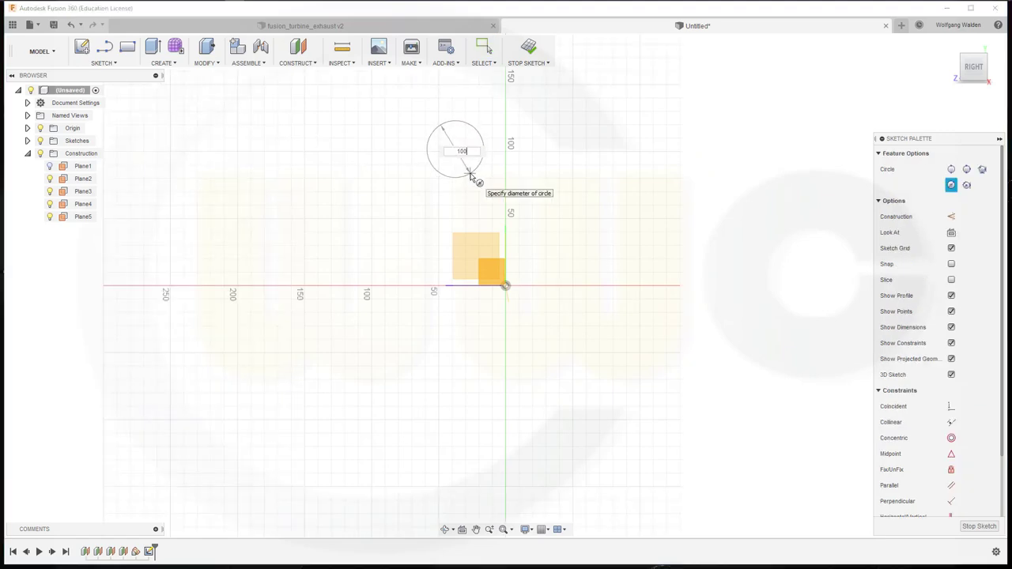
key(Return)
key(Escape)
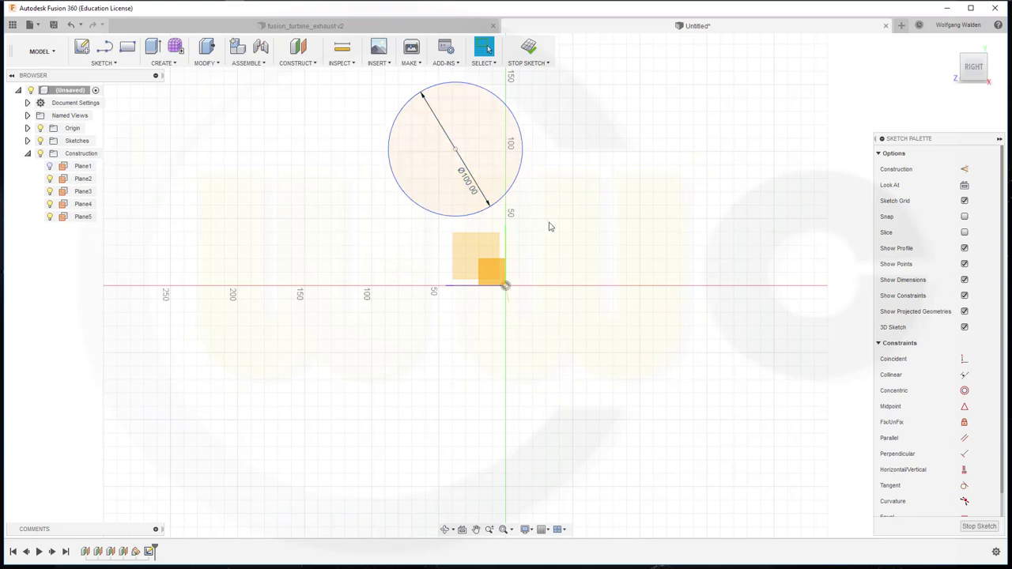
- Draw a 24 mm circle to the left of the origin
key(c)
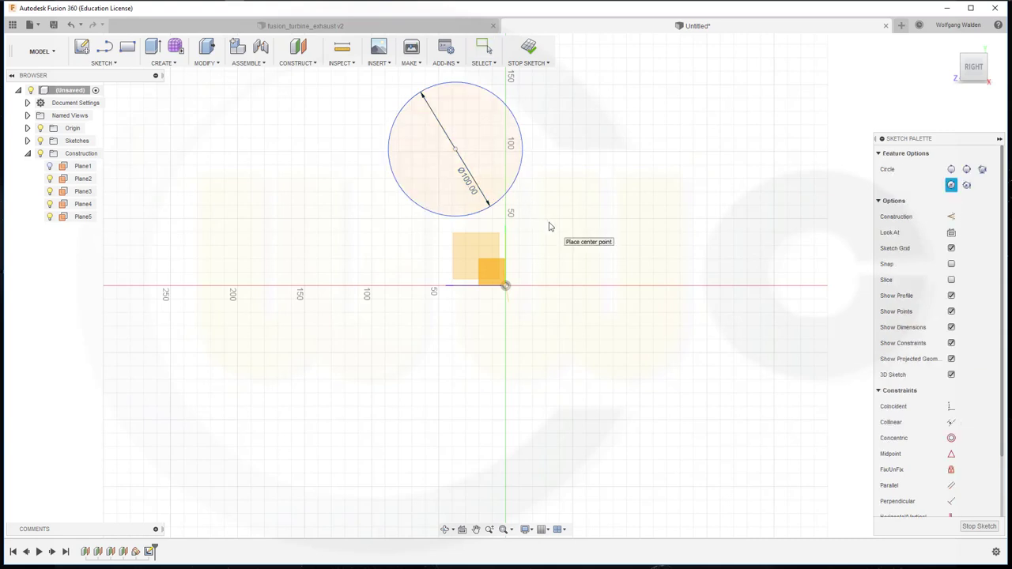
click(394, 241)
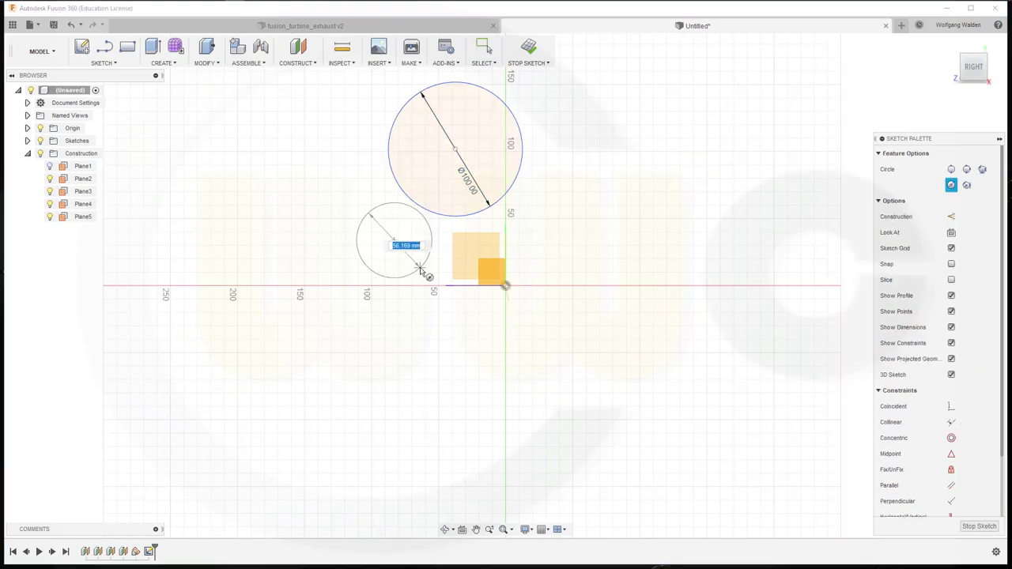
text(24)
key(Return)
key(Escape)
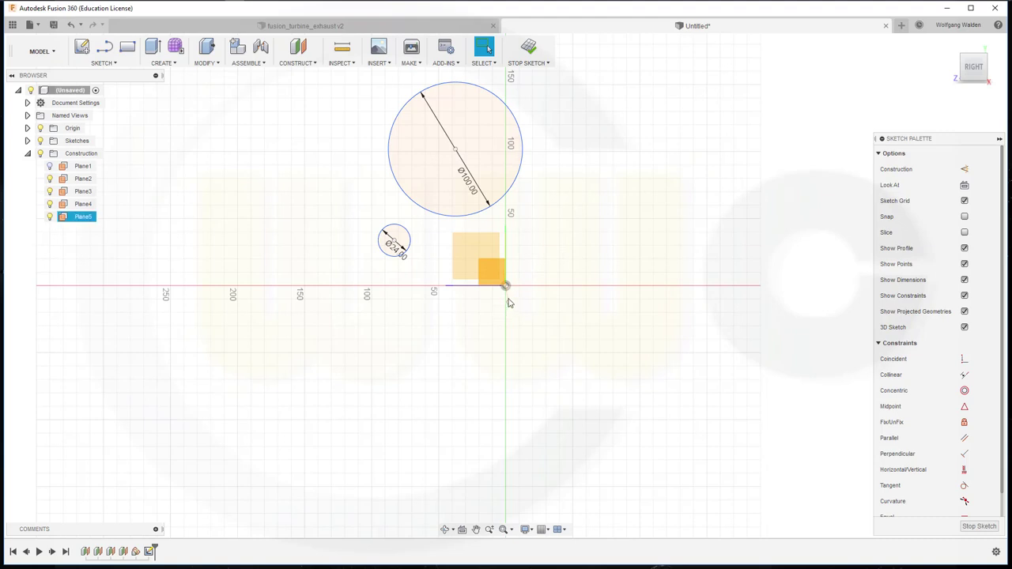
- Project Plane5 into the sketch as a reference line through the origin
click(113, 66)
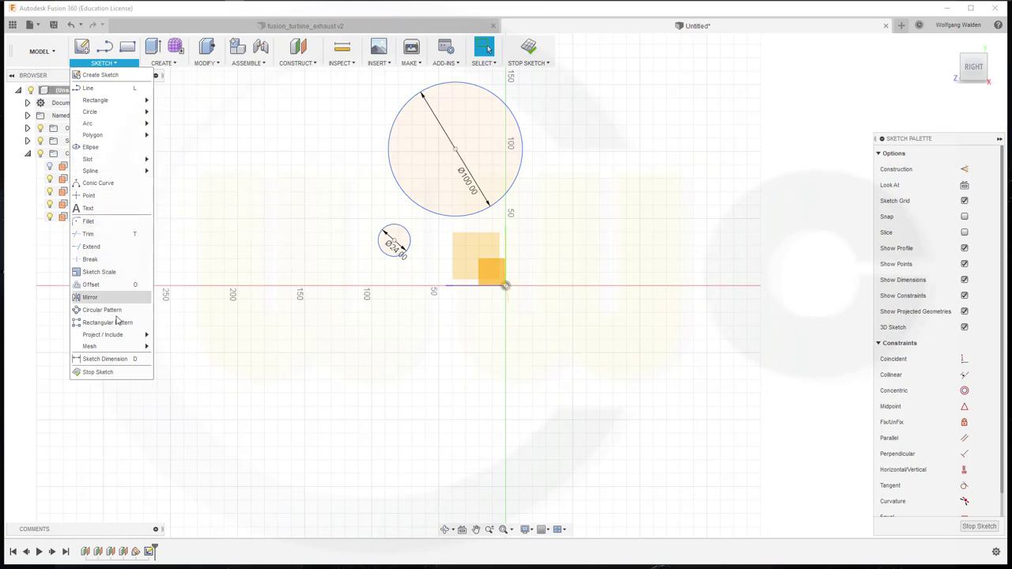
mouse_move(102, 334)
click(171, 338)
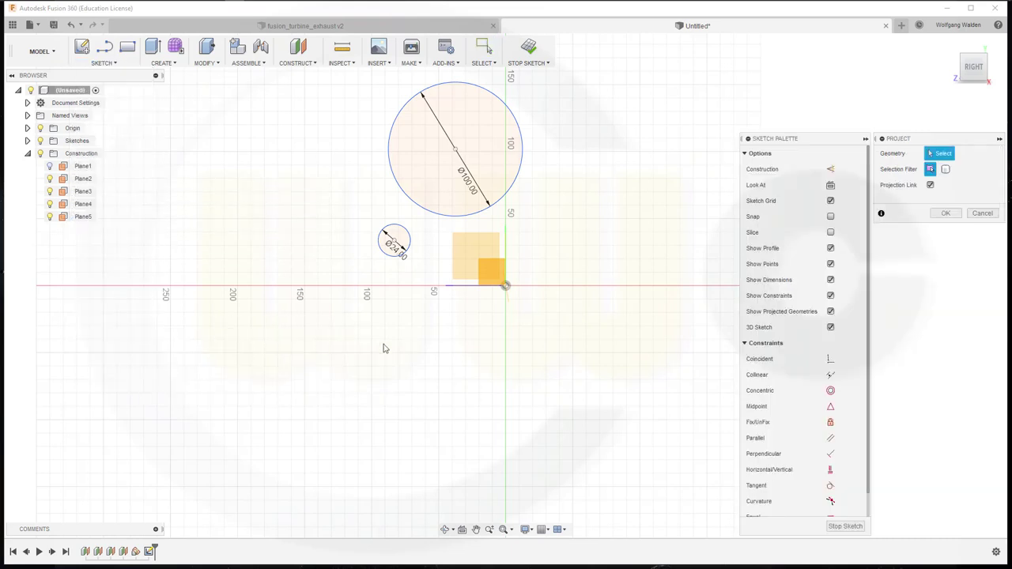
click(506, 299)
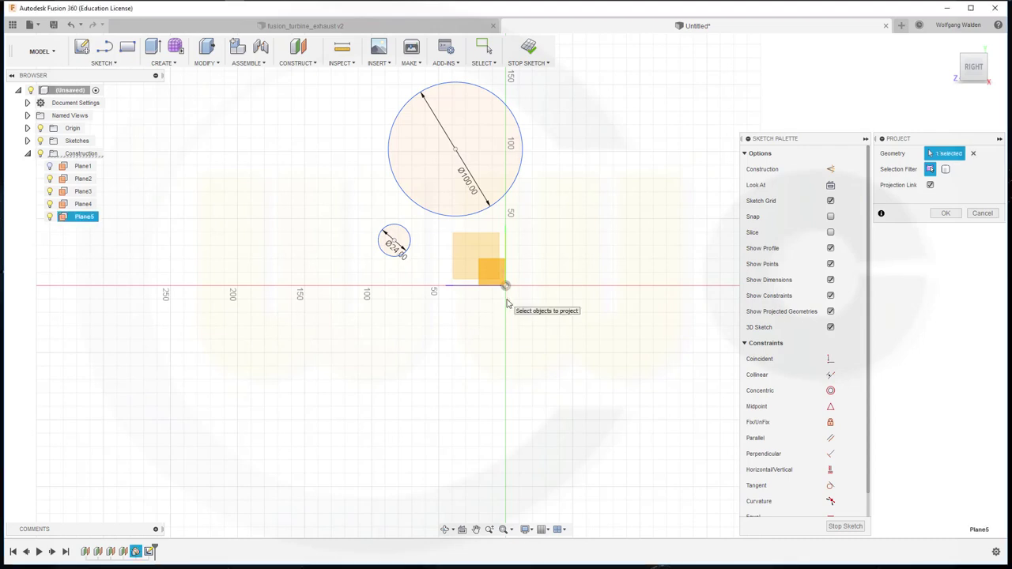
click(945, 212)
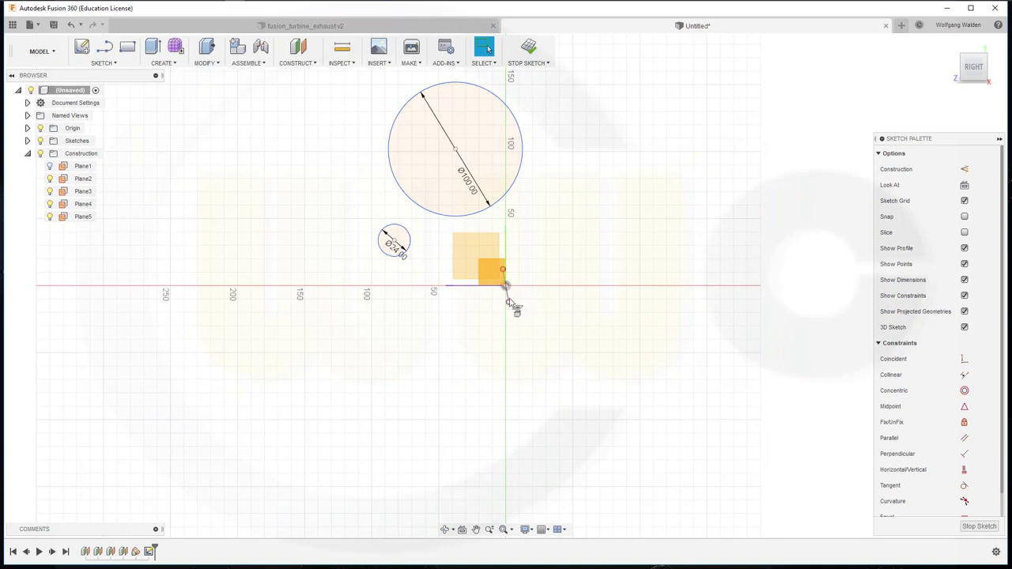
- Convert the projected Plane5 line into construction geometry
click(508, 301)
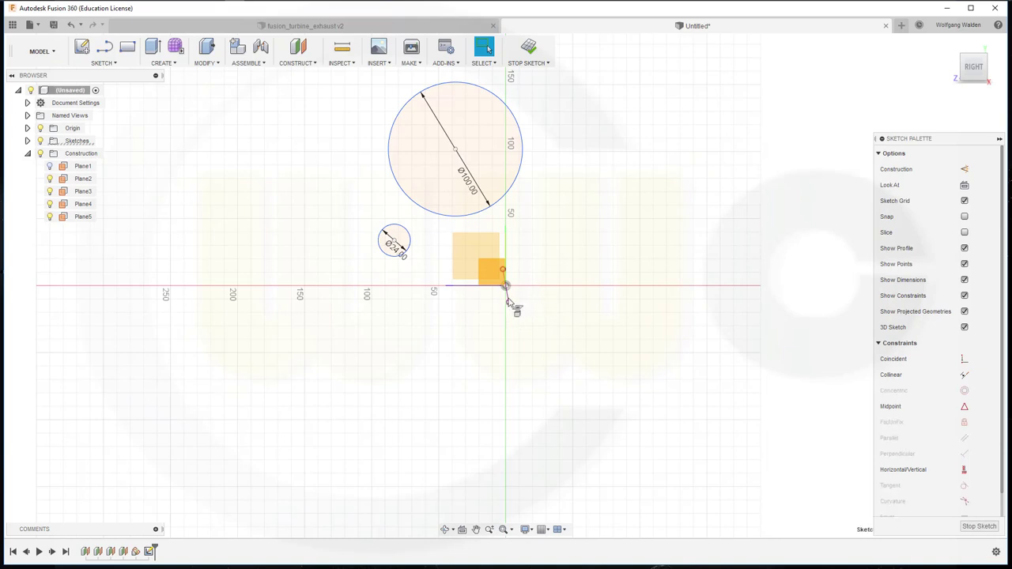
click(965, 168)
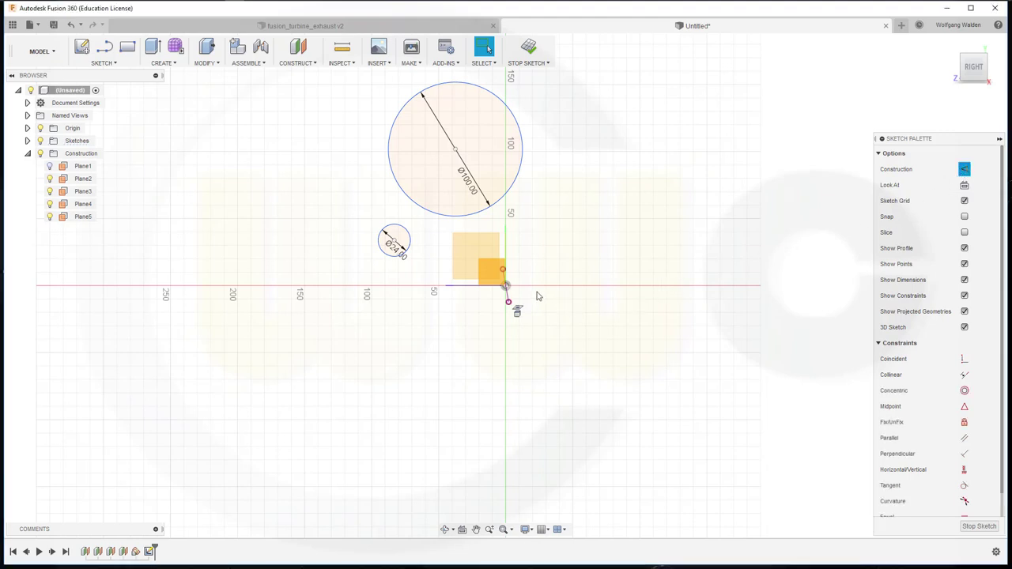
scroll(513, 286, up, 2)
scroll(514, 286, up, 3)
scroll(522, 283, up, 4)
scroll(521, 280, up, 2)
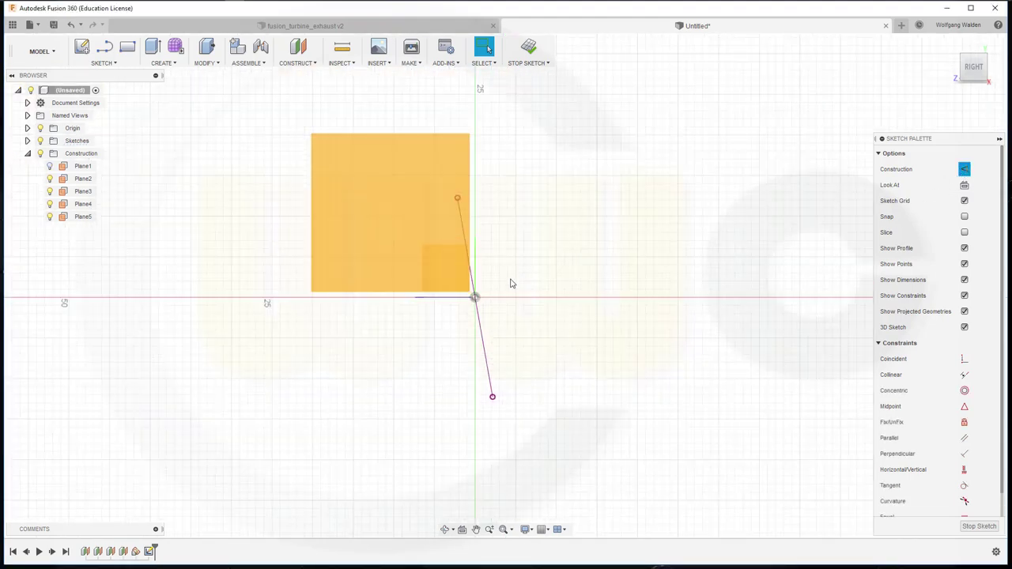
scroll(511, 282, up, 2)
scroll(451, 324, down, 1)
scroll(461, 308, down, 4)
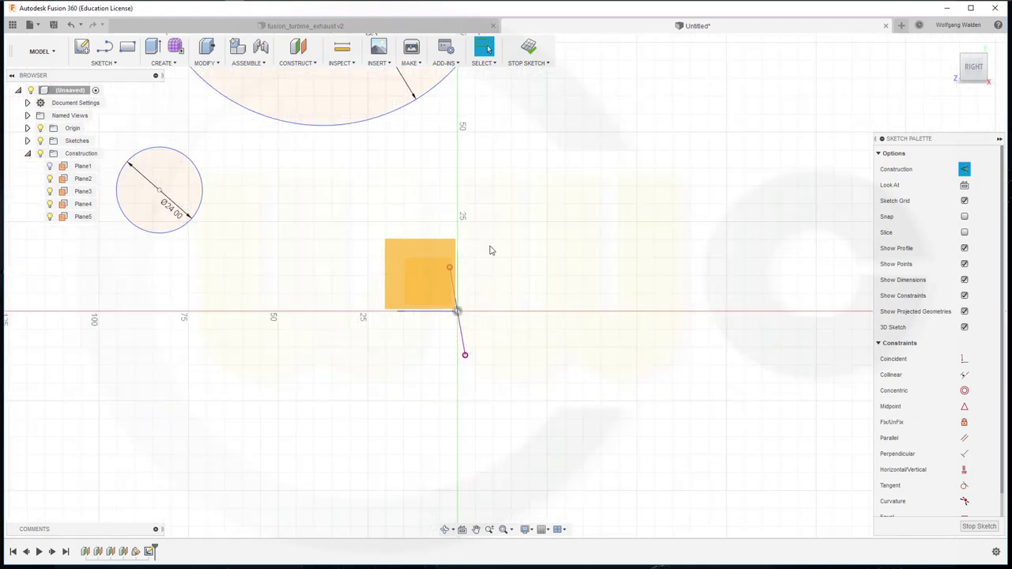
scroll(506, 230, down, 2)
scroll(515, 208, down, 2)
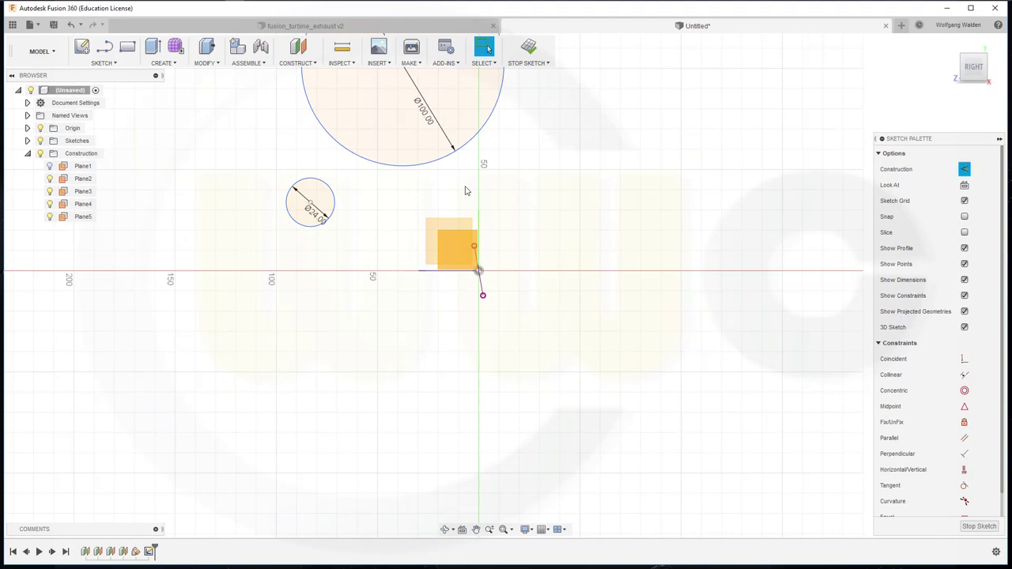
- Draw a vertical 375 mm line up from the origin
key(l)
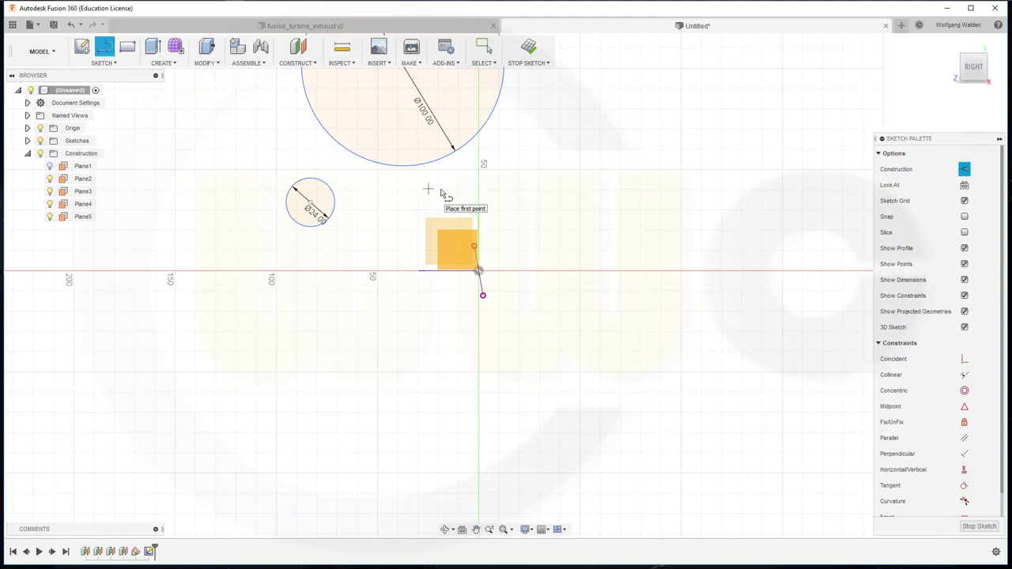
click(478, 272)
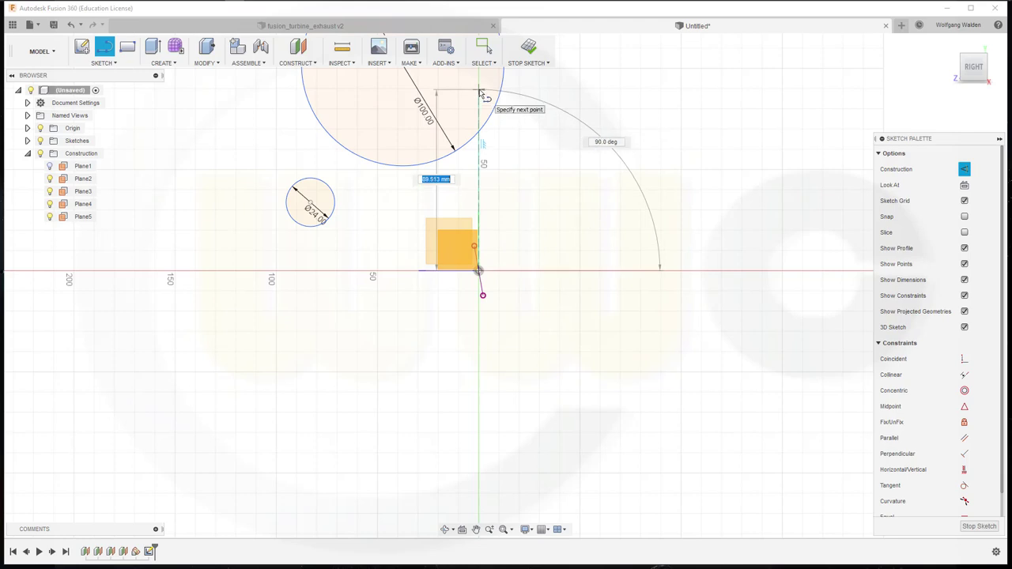
text(37)
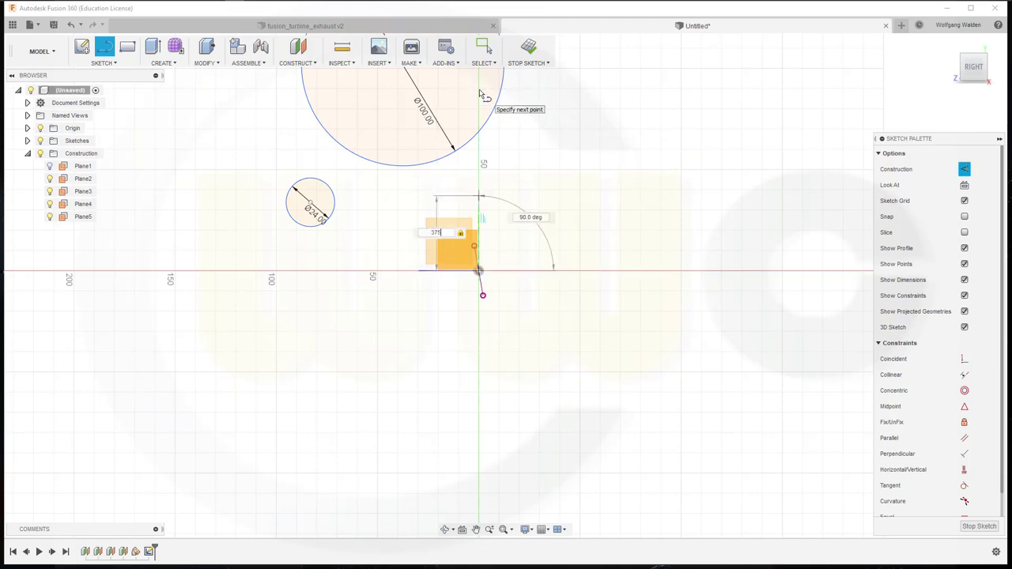
text(5)
key(Return)
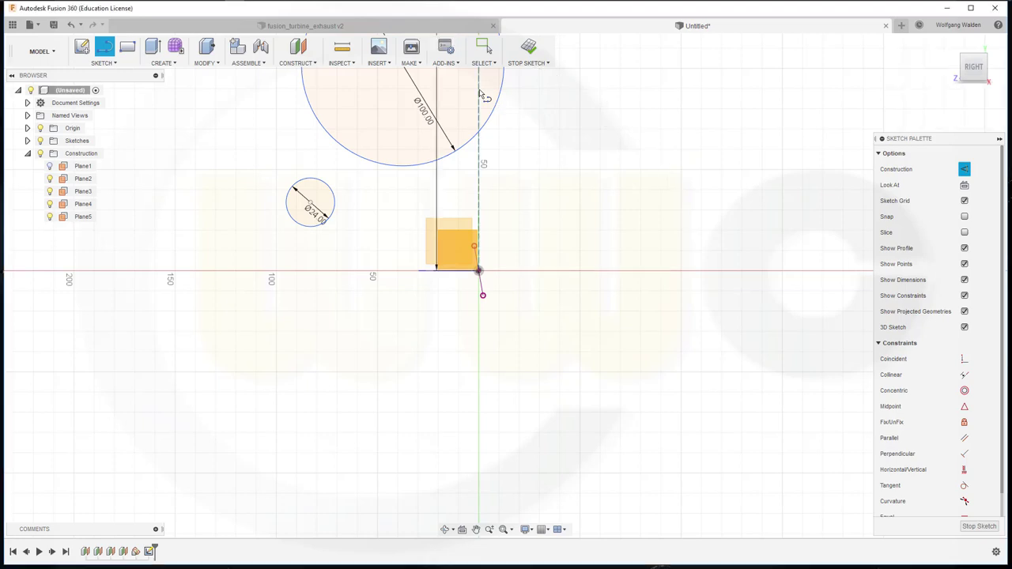
key(Escape)
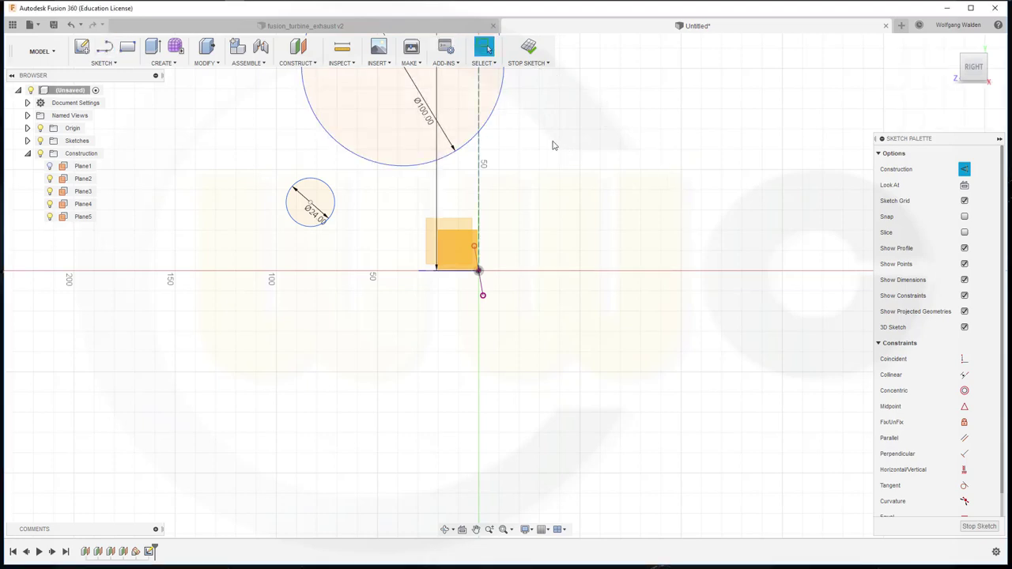
- Draw a 205 mm line from the origin slanting at about 117.7°
mouse_move(553, 146)
middle_down()
mouse_move(558, 196)
mouse_move(592, 293)
middle_up()
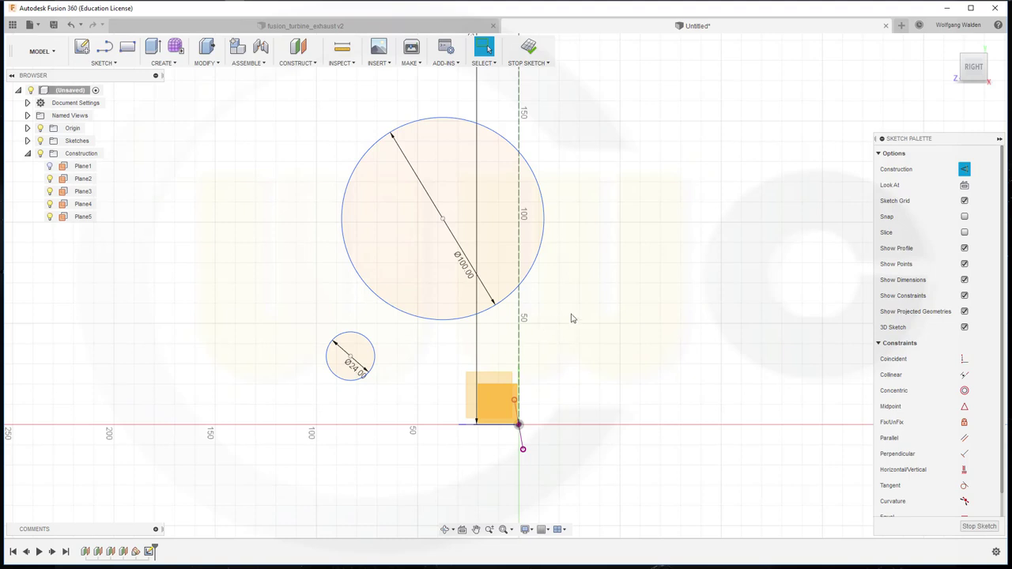
right_click(572, 318)
click(588, 271)
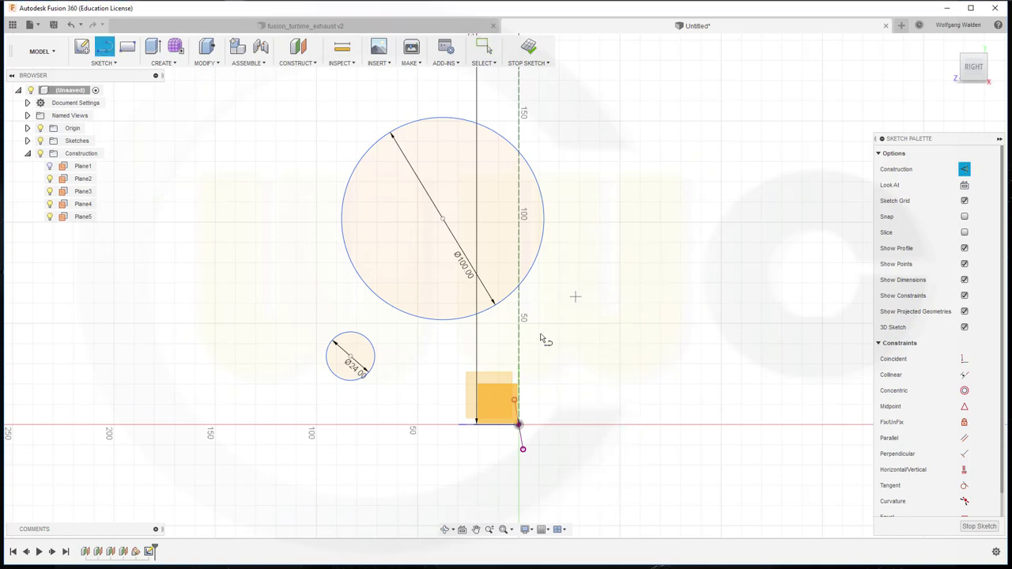
click(518, 424)
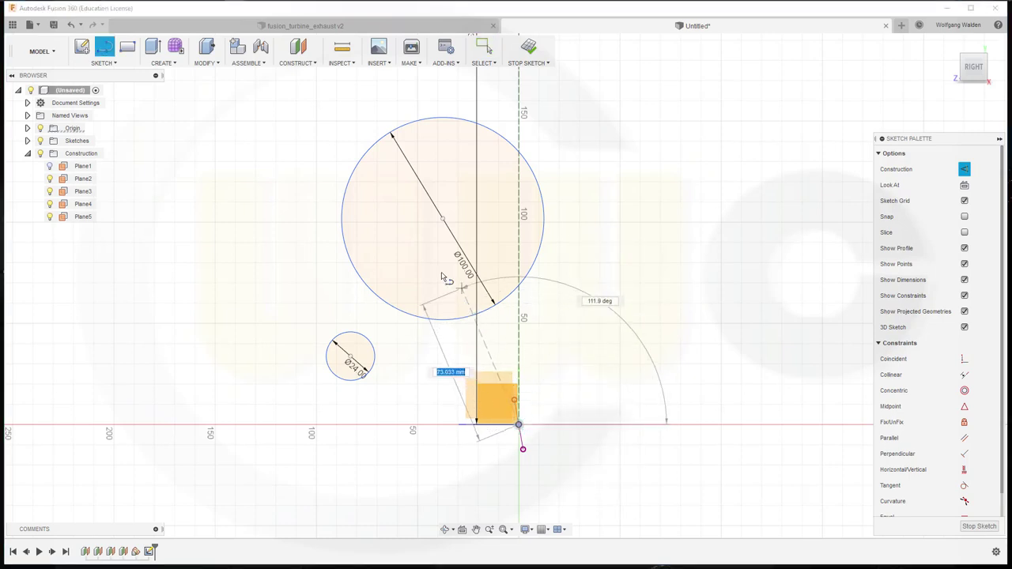
text(205)
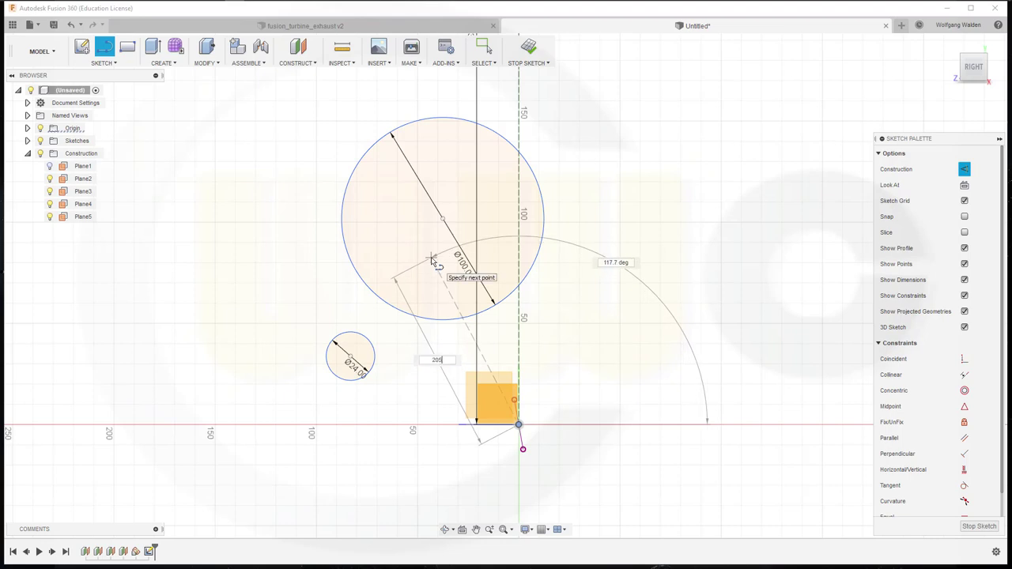
key(Return)
key(Escape)
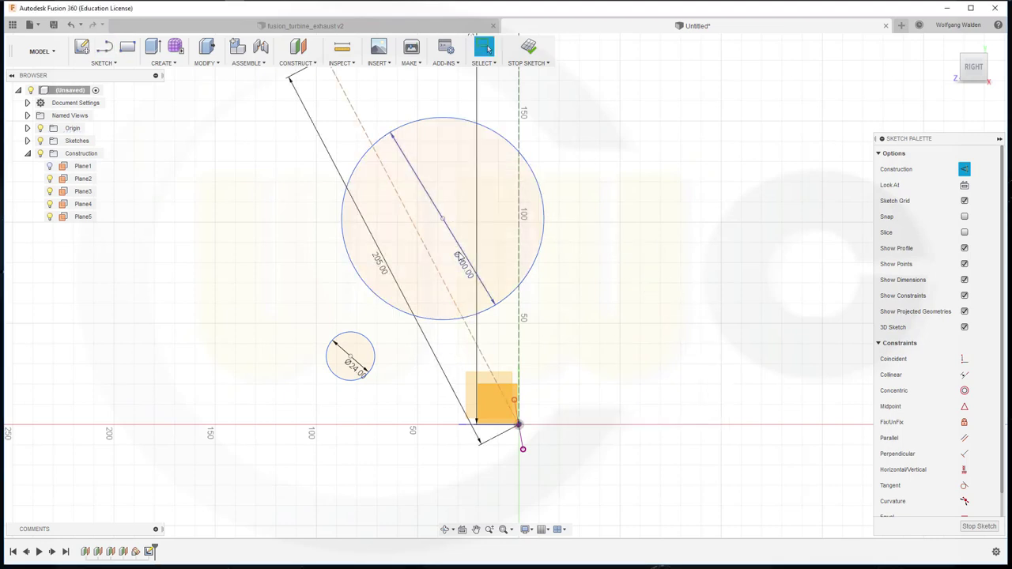
- Make the short line collinear with the dashed construction line
click(486, 369)
click(676, 387)
click(964, 374)
click(522, 439)
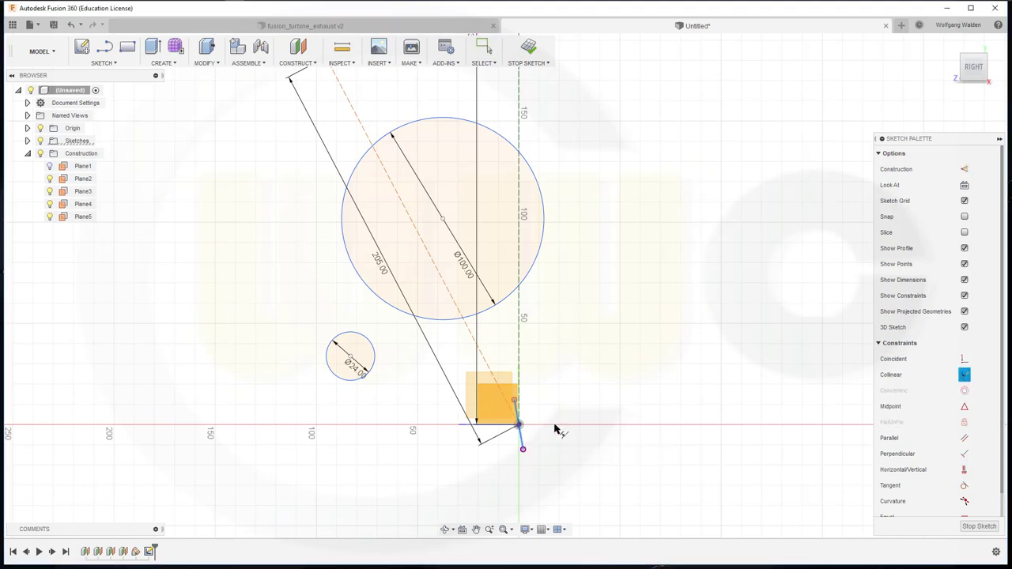
click(489, 364)
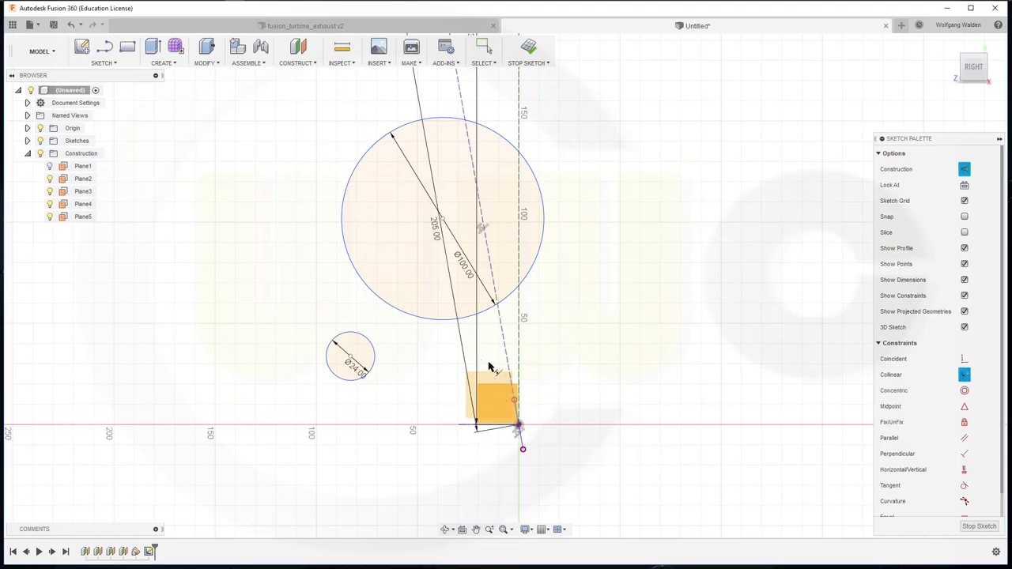
key(Escape)
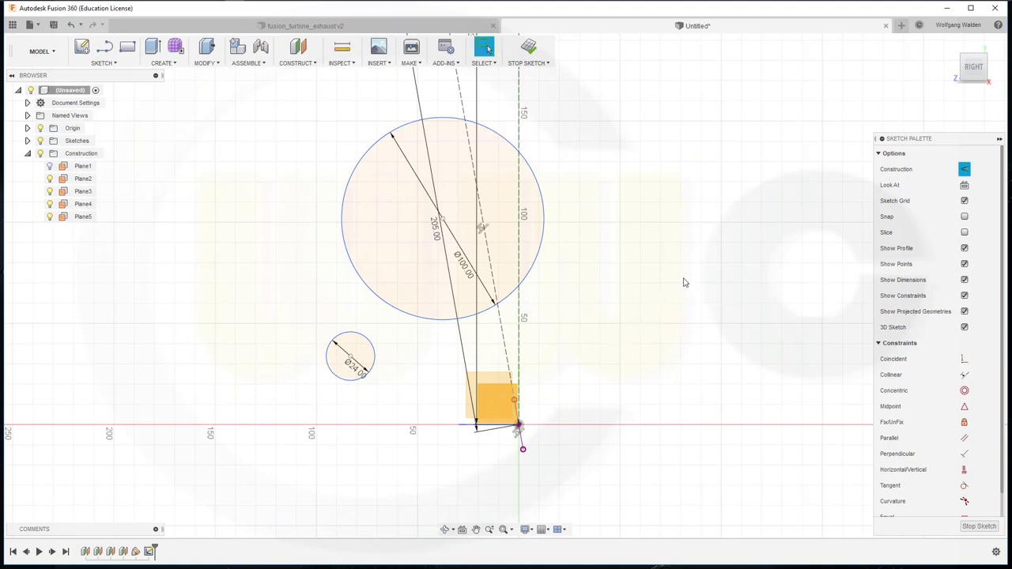
scroll(684, 278, down, 1)
scroll(682, 274, down, 1)
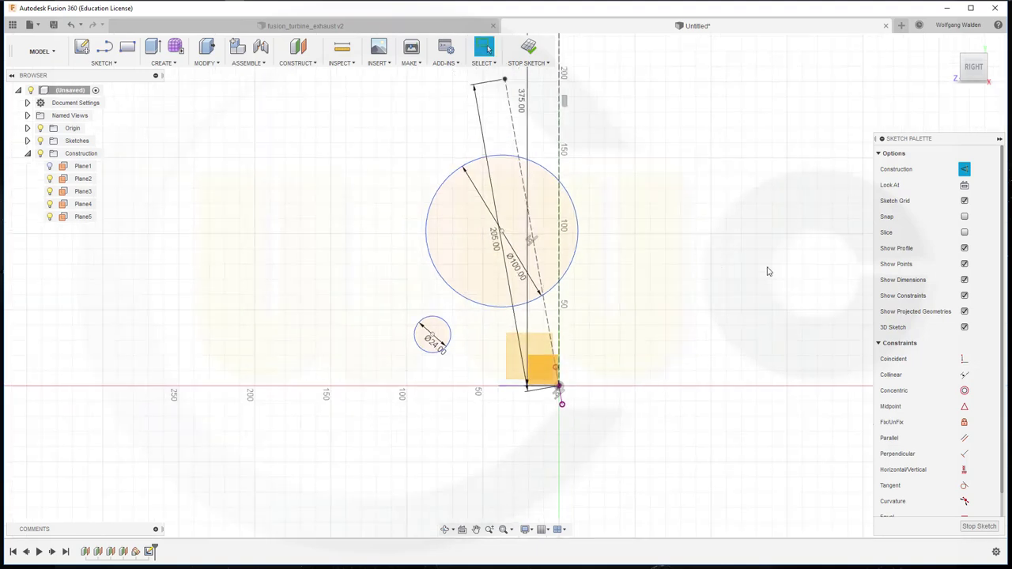
- Centre the 100 mm circle on the 375 mm line's top and the 24 mm circle on the slanted line's end
click(958, 361)
scroll(655, 227, down, 1)
scroll(640, 169, down, 1)
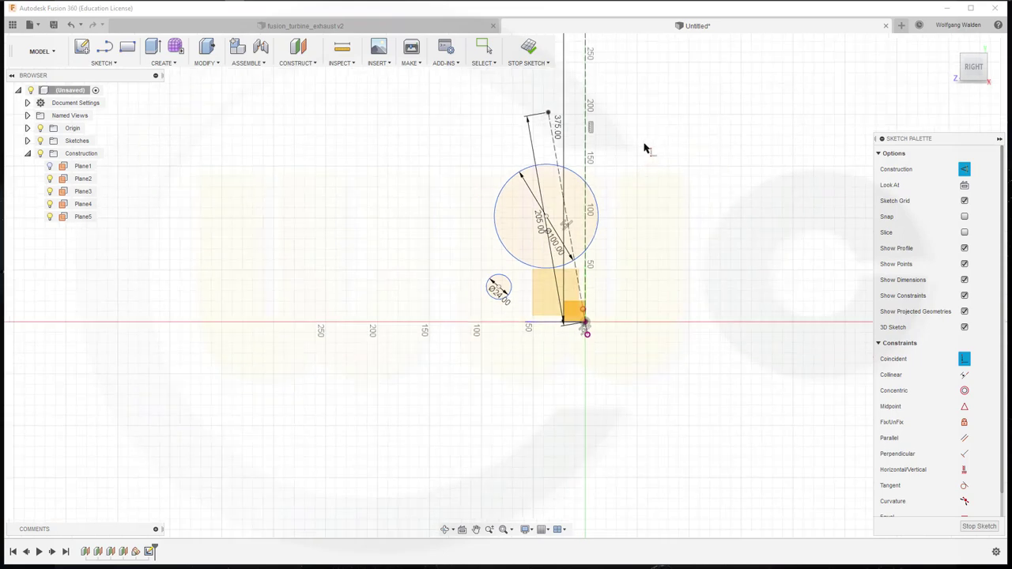
middle_drag(648, 142, 597, 364)
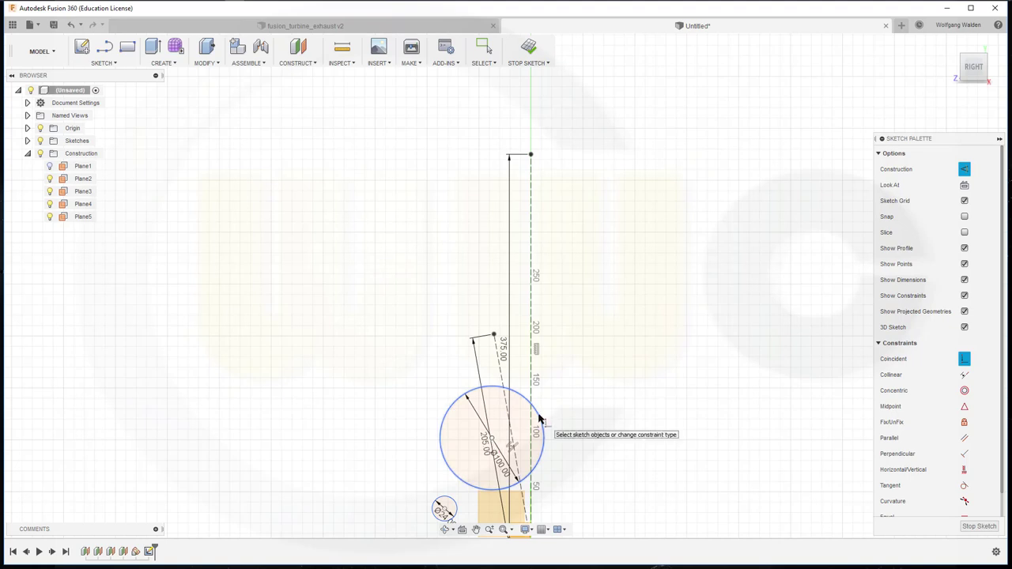
click(531, 156)
click(492, 440)
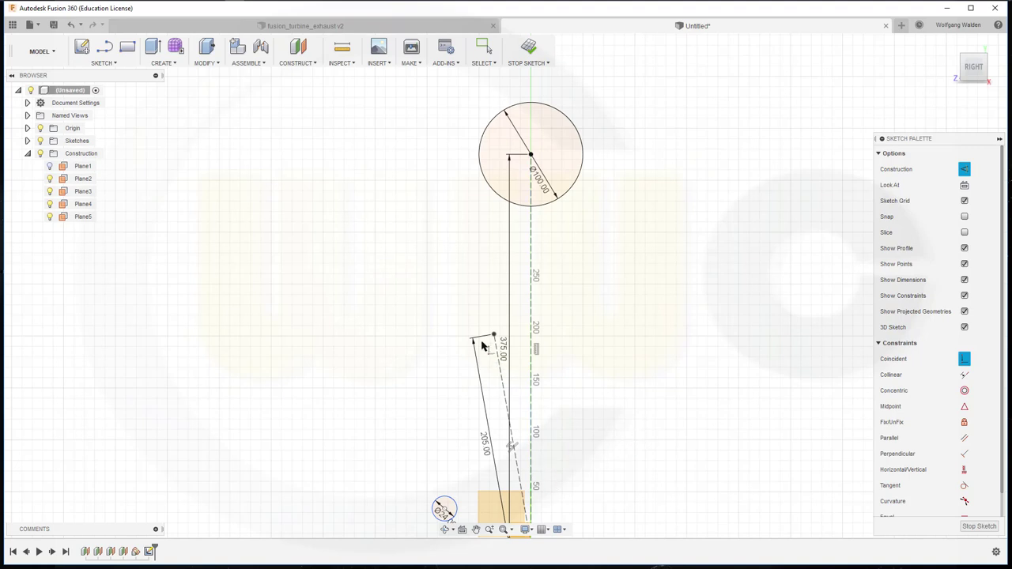
click(474, 338)
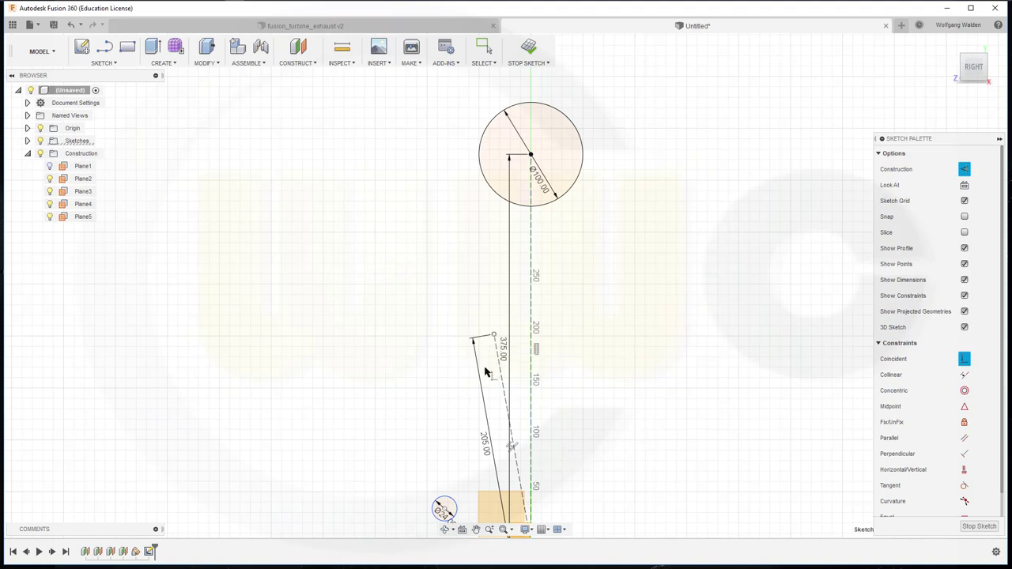
click(444, 511)
scroll(599, 383, up, 2)
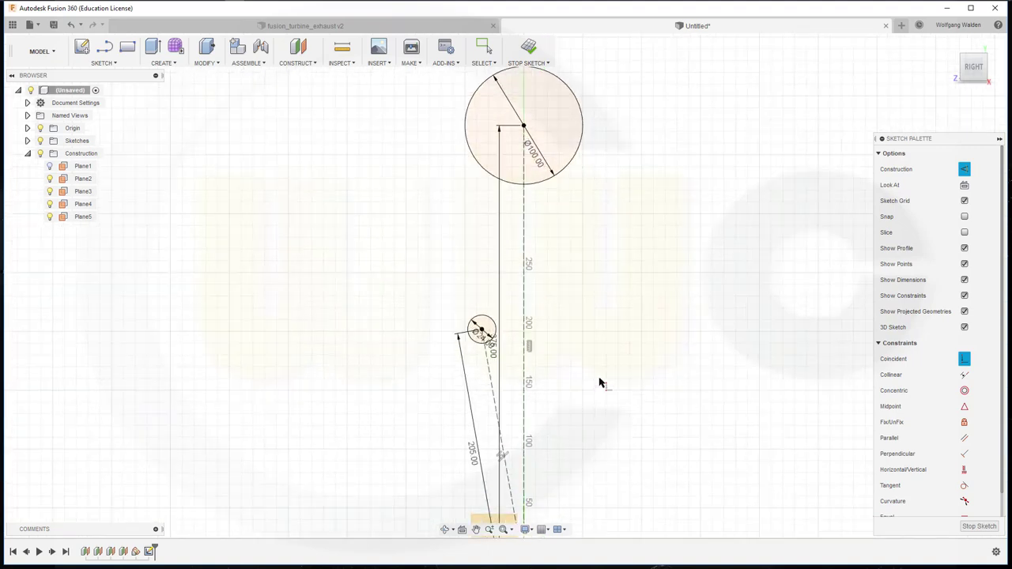
key(Escape)
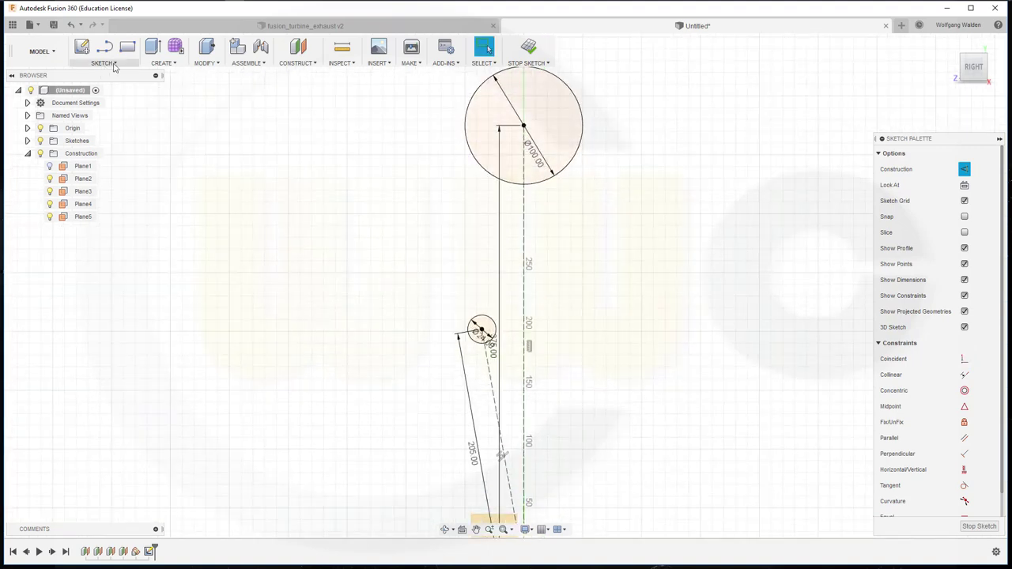
- Extend the line at the large circle's centre and zoom out to show the whole sketch
click(114, 66)
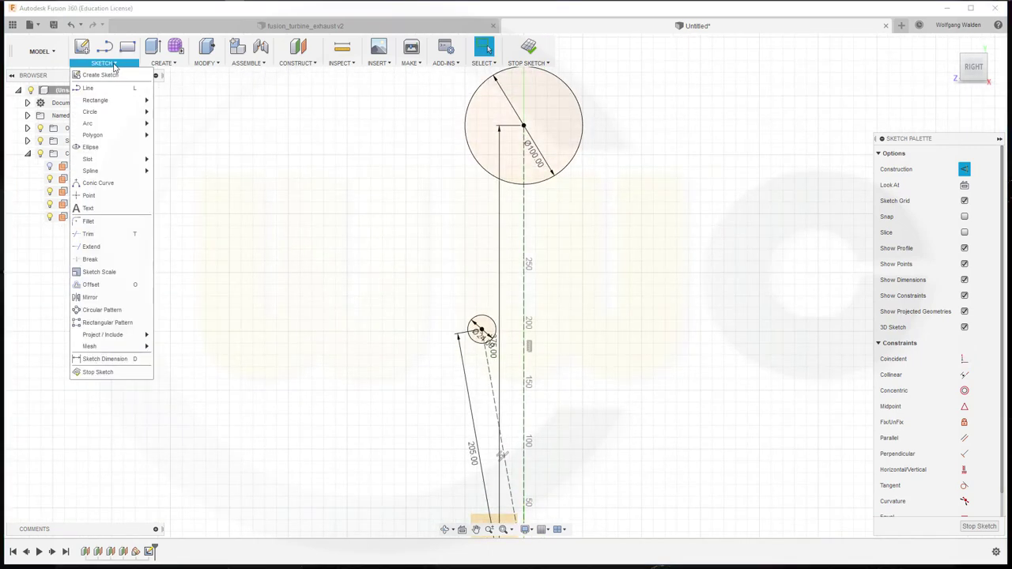
click(100, 246)
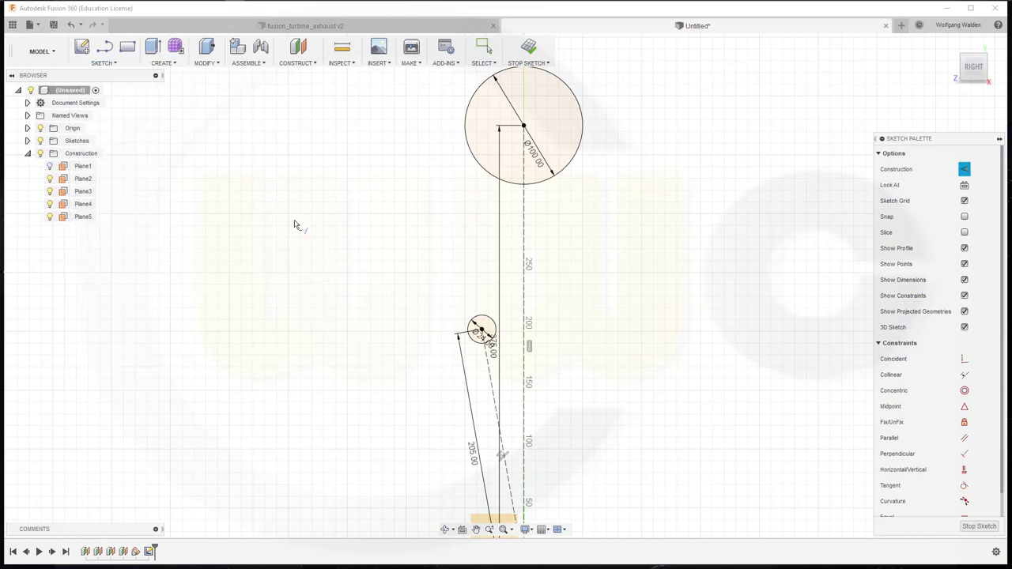
click(522, 162)
scroll(476, 356, up, 3)
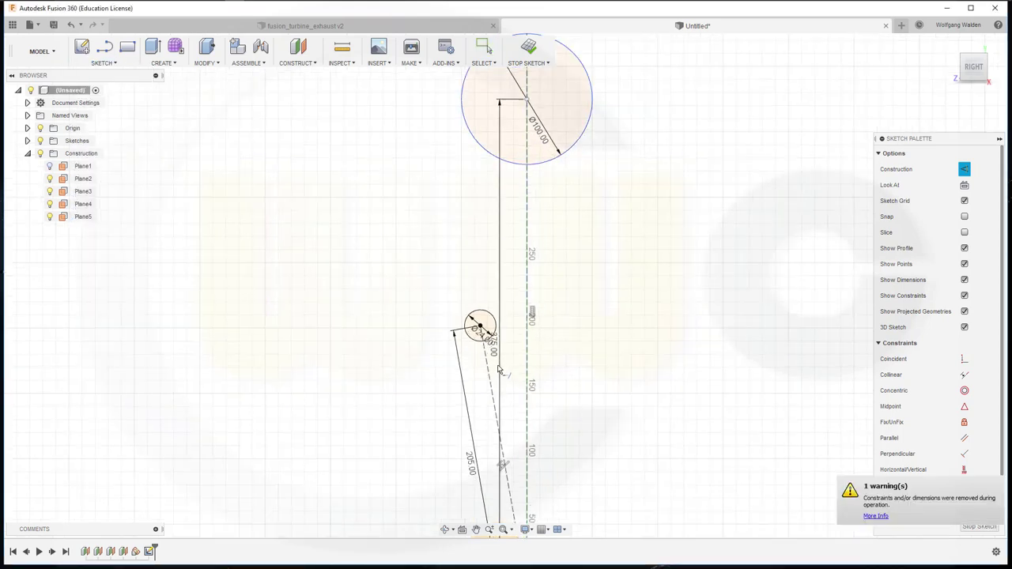
key(Escape)
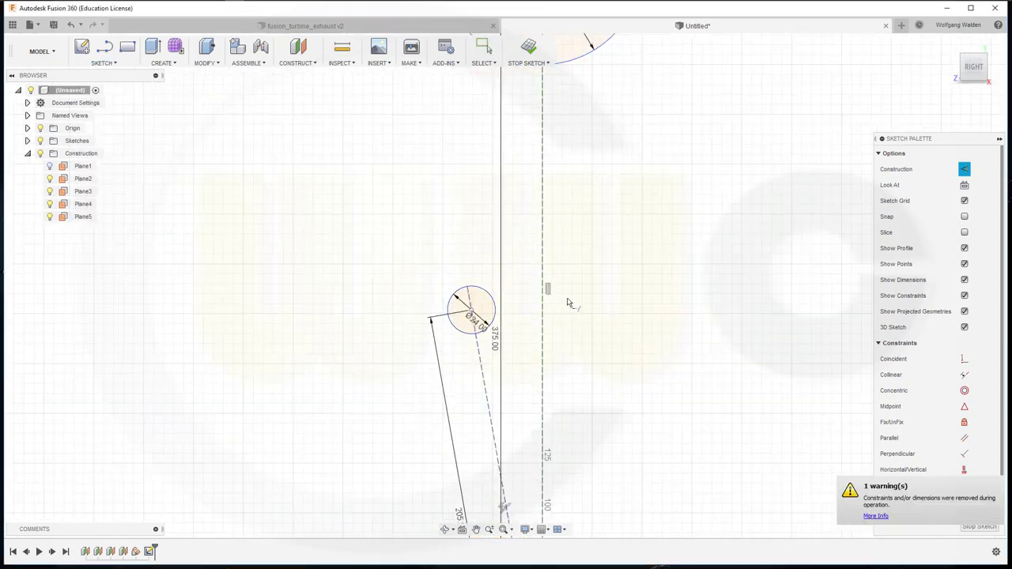
scroll(577, 284, down, 3)
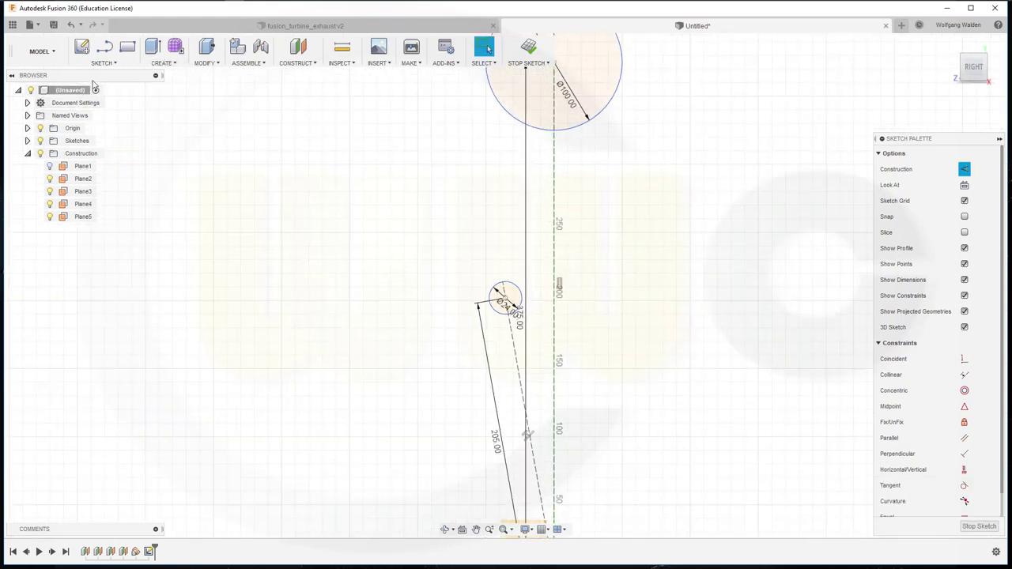
scroll(506, 190, down, 1)
scroll(614, 185, down, 2)
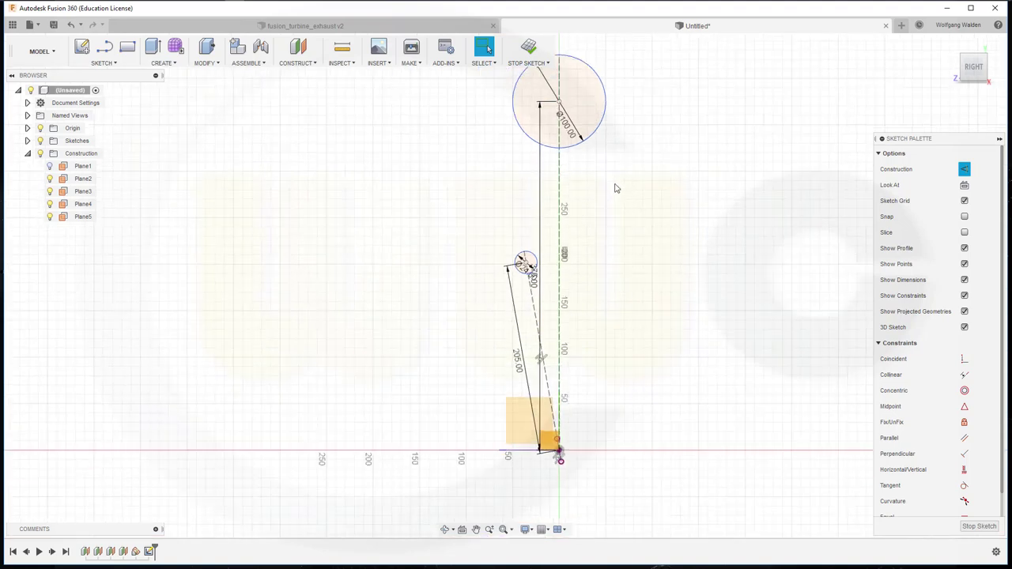
key(l)
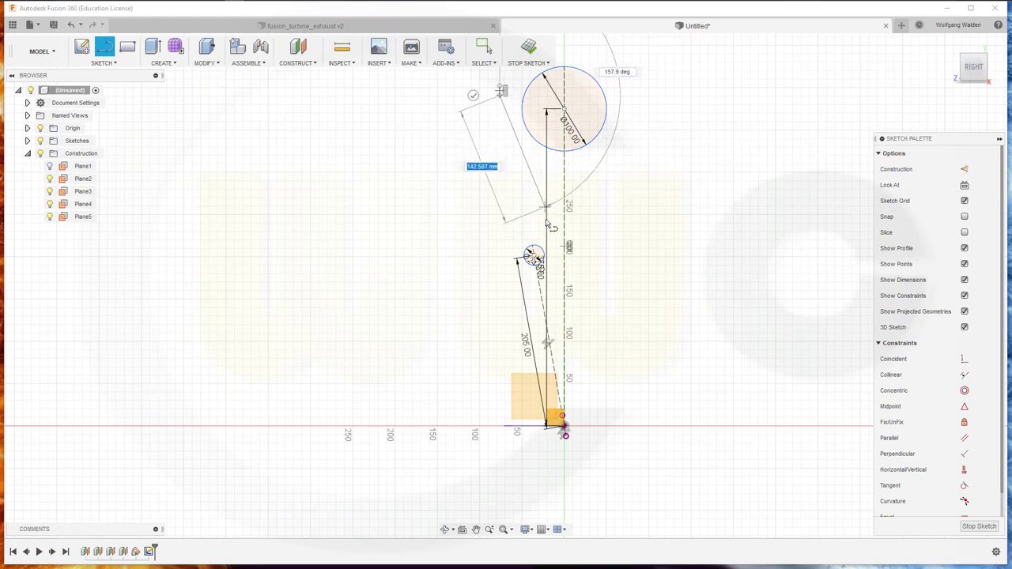
- Draw a slanted line from the 24 mm circle and make it tangent to both circles
click(555, 258)
key(Escape)
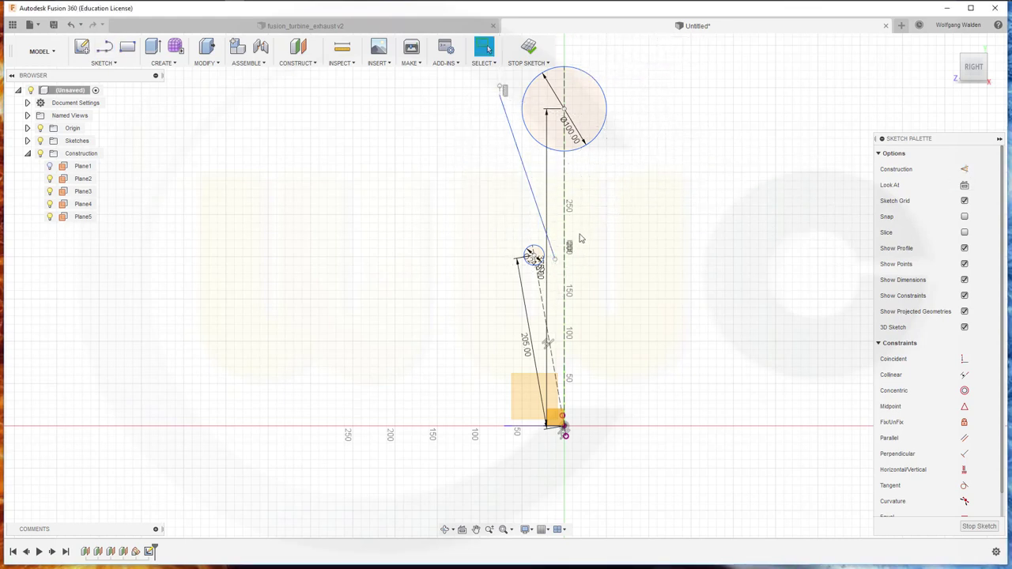
click(959, 487)
click(963, 486)
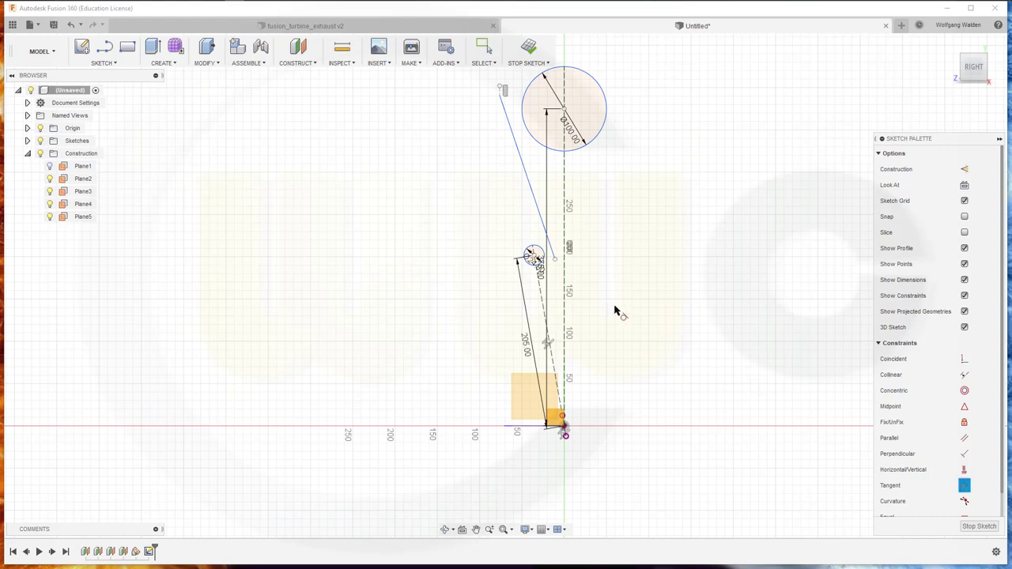
scroll(563, 265, up, 2)
click(538, 231)
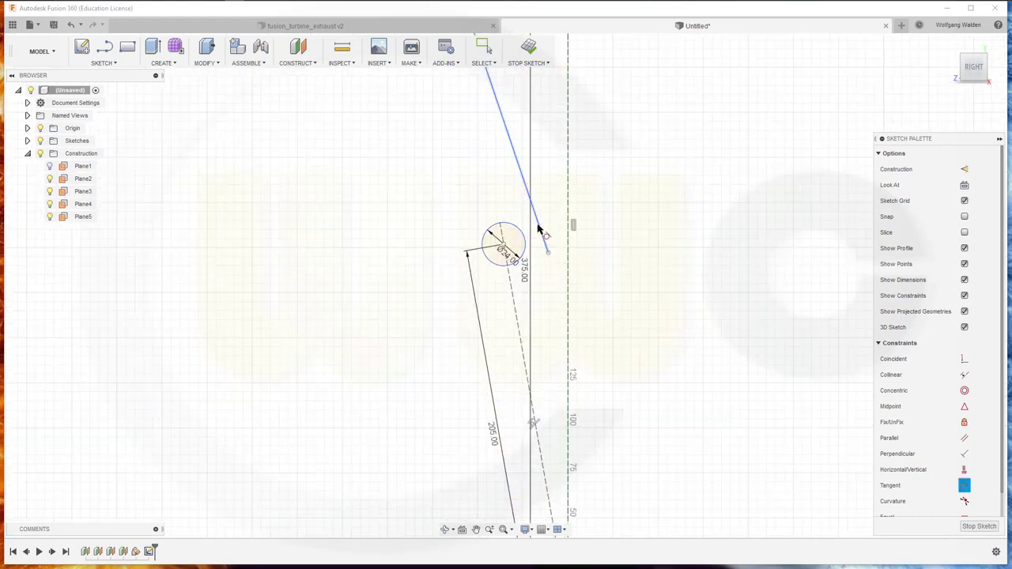
click(541, 229)
scroll(545, 220, down, 2)
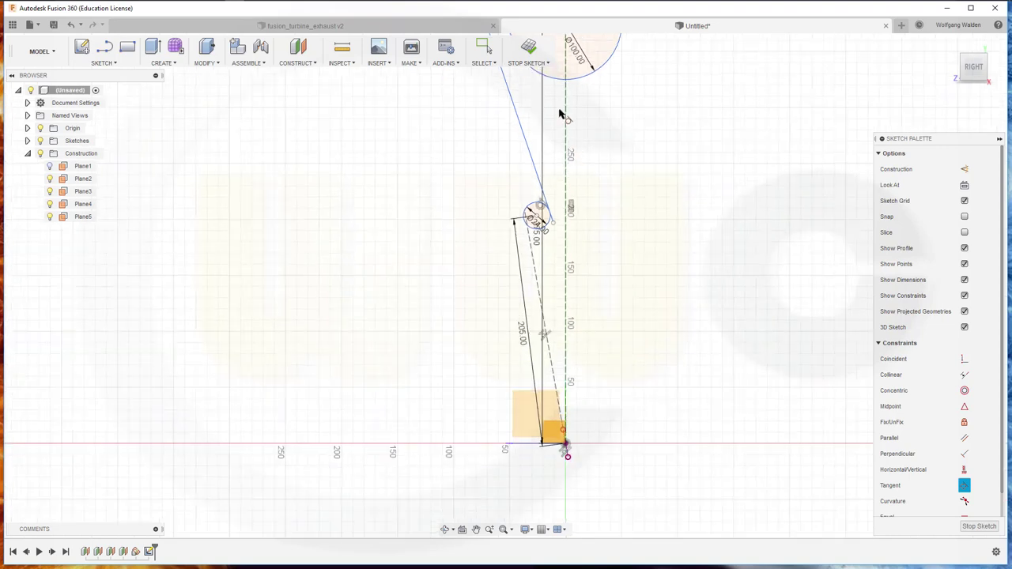
scroll(561, 113, down, 2)
middle_drag(563, 113, 589, 311)
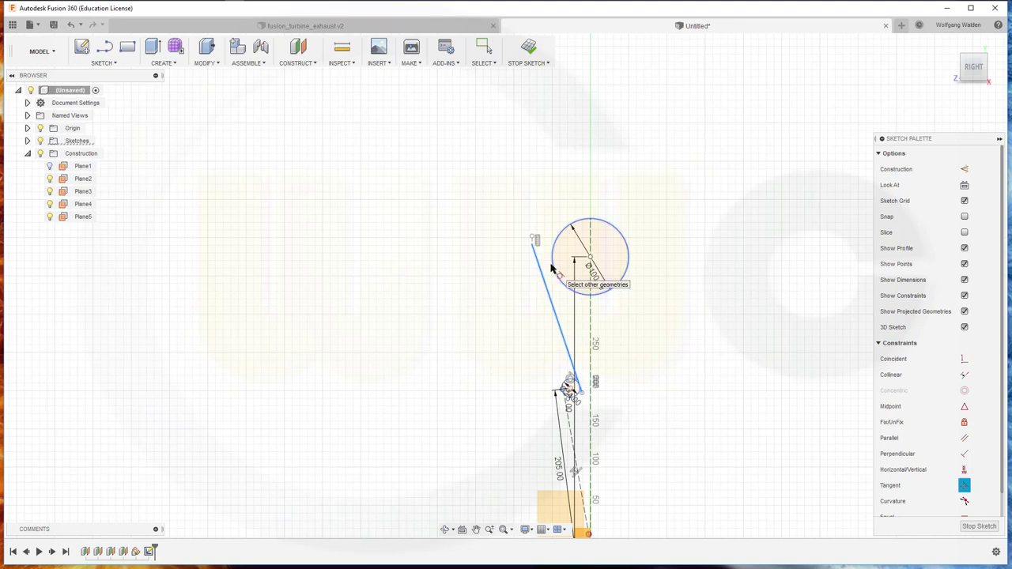
click(554, 268)
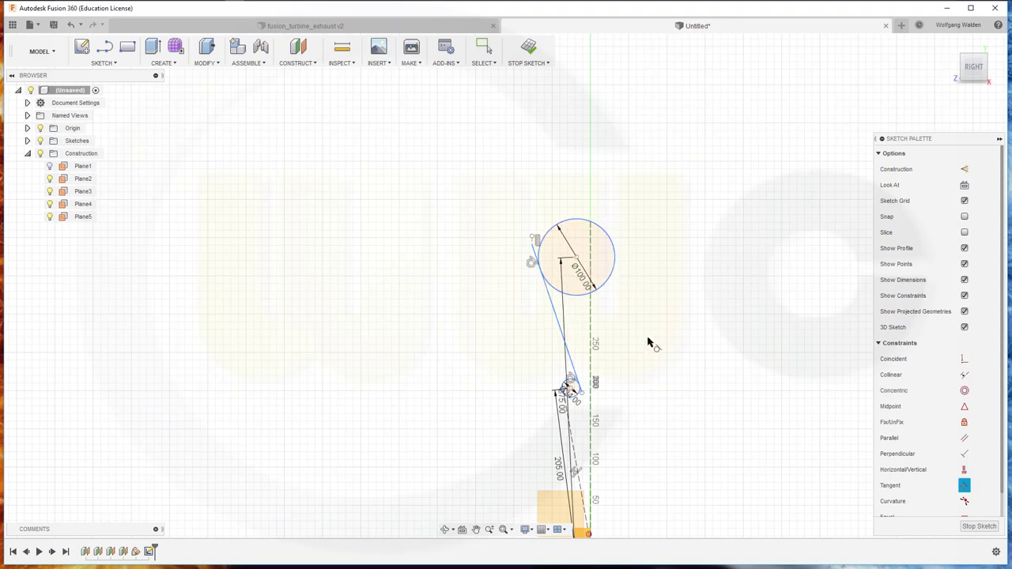
click(115, 66)
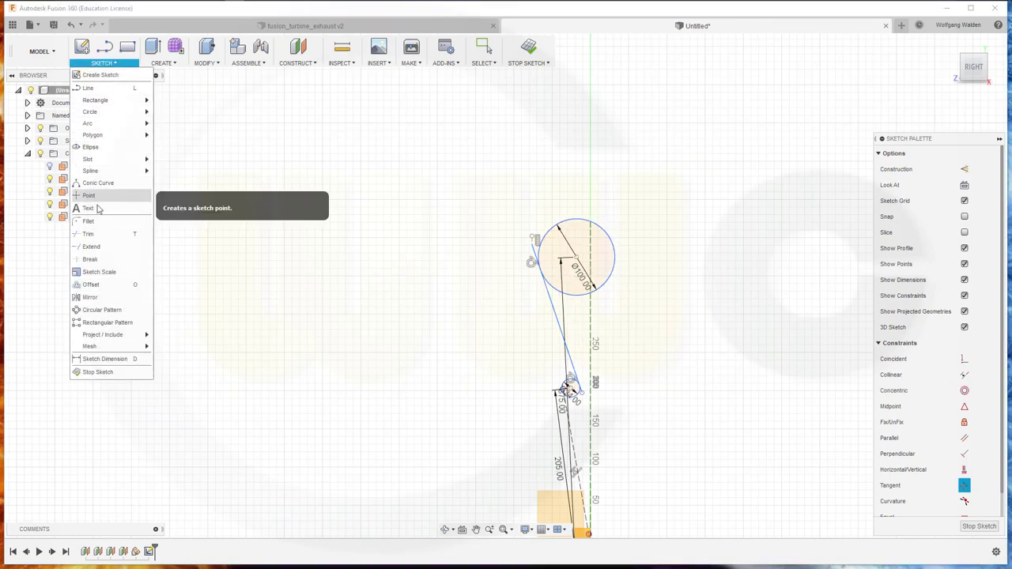
- Make the large circle's centre coincident with the construction line and the small circle with the tangent line
click(98, 233)
scroll(572, 310, up, 4)
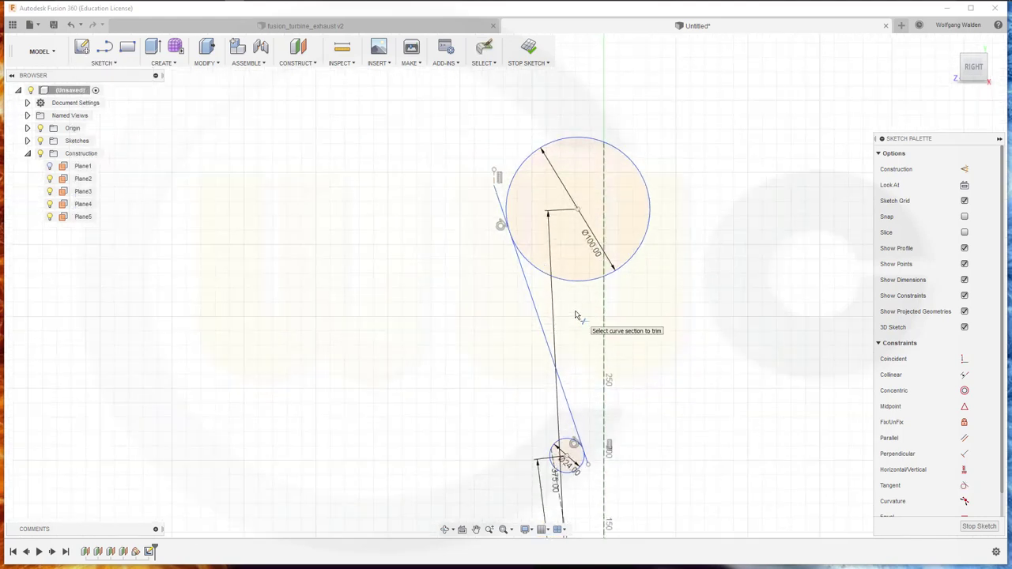
key(Escape)
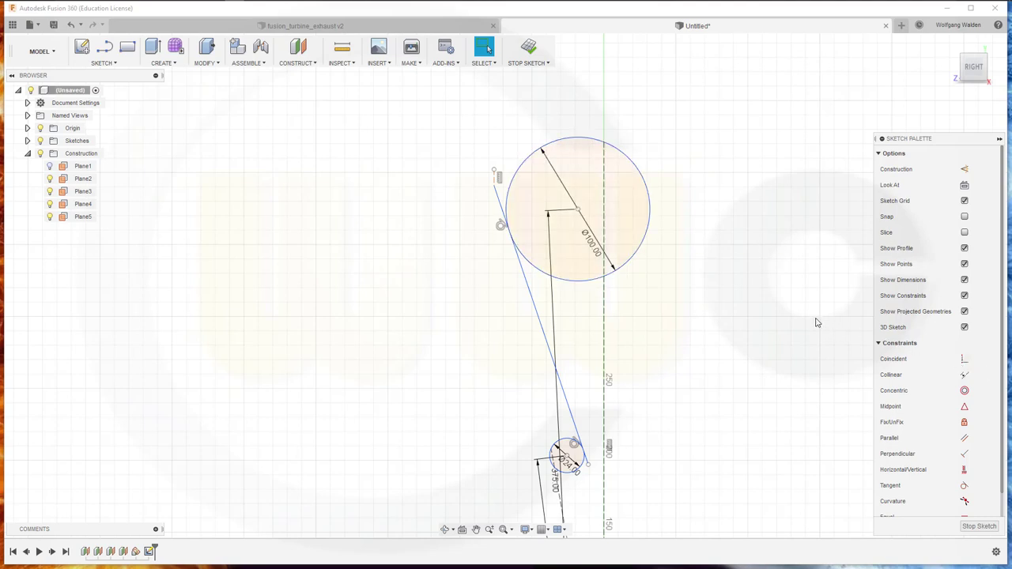
click(640, 240)
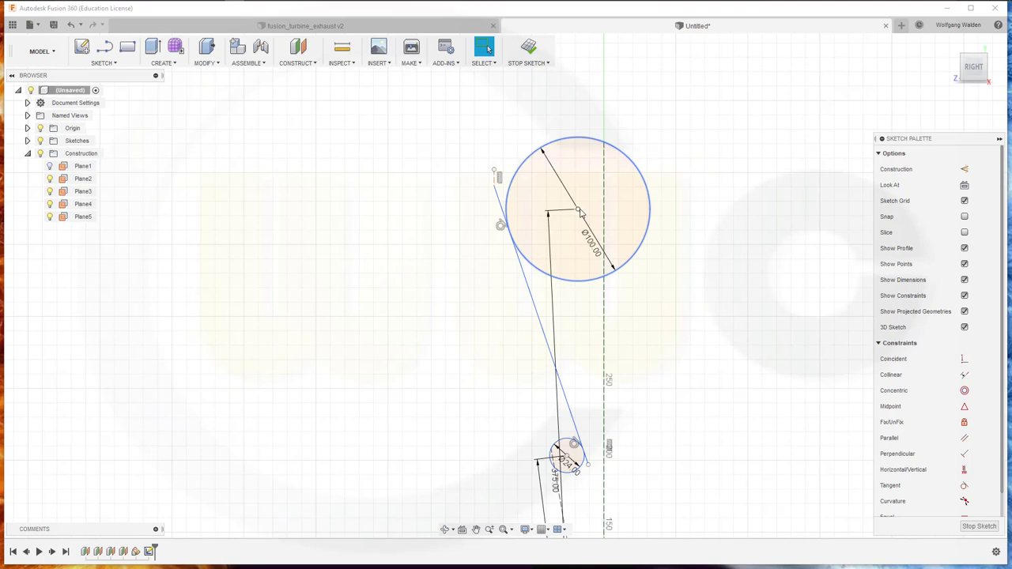
click(960, 360)
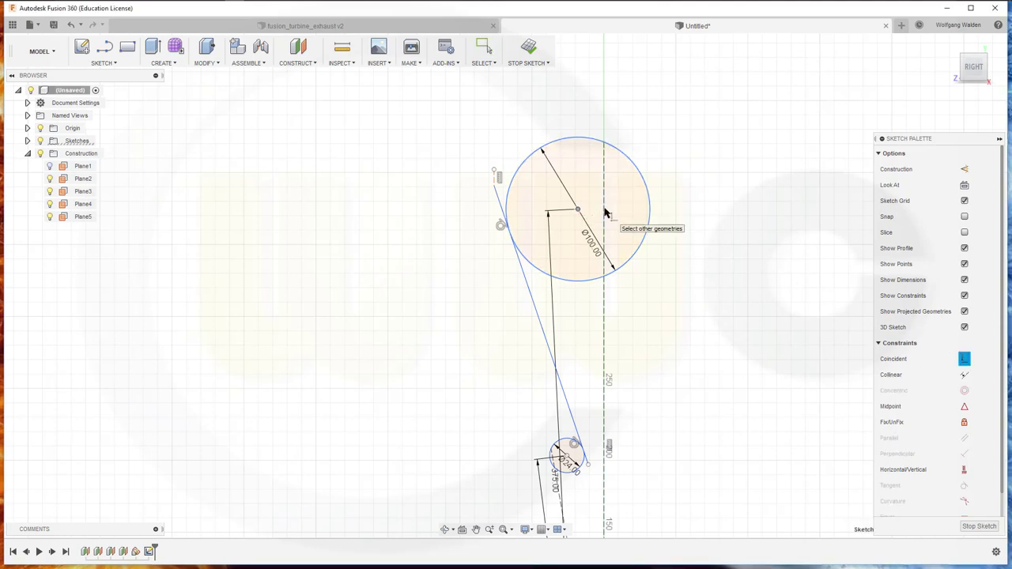
click(603, 211)
key(Escape)
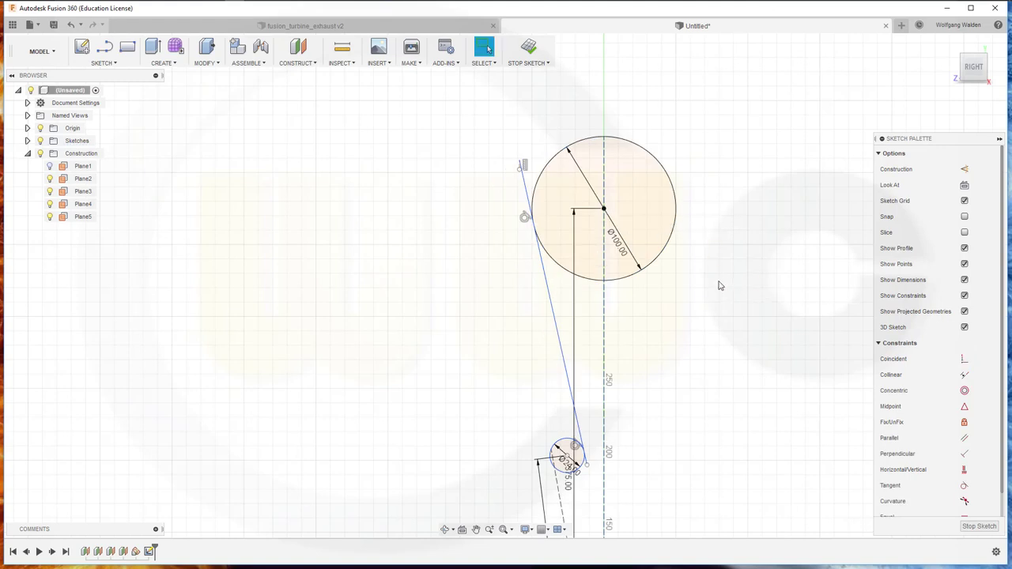
click(963, 359)
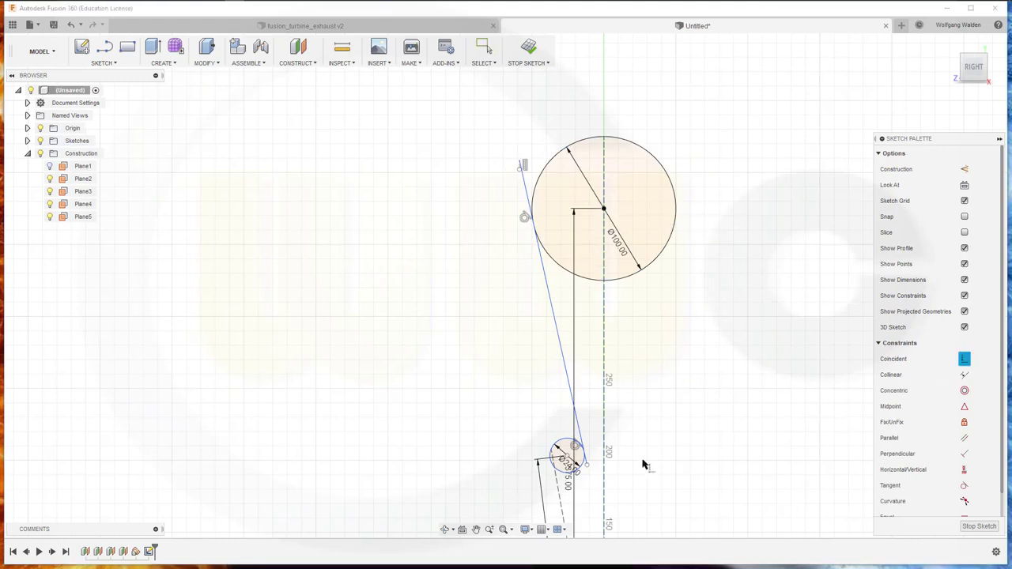
click(563, 459)
click(568, 460)
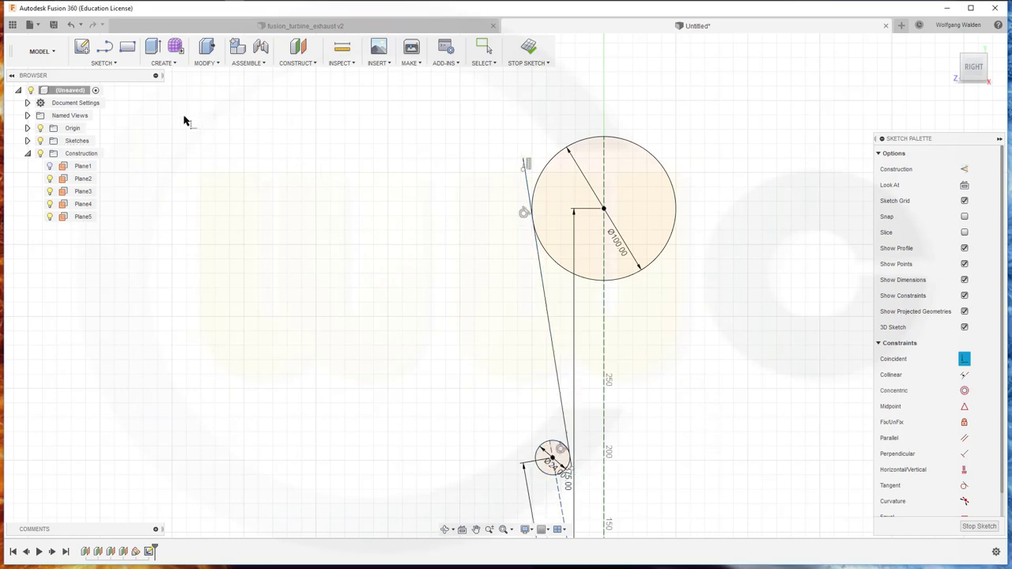
key(Escape)
- Trim the large circle's right half, the line's overhang and the small circle's left arc
key(t)
click(651, 226)
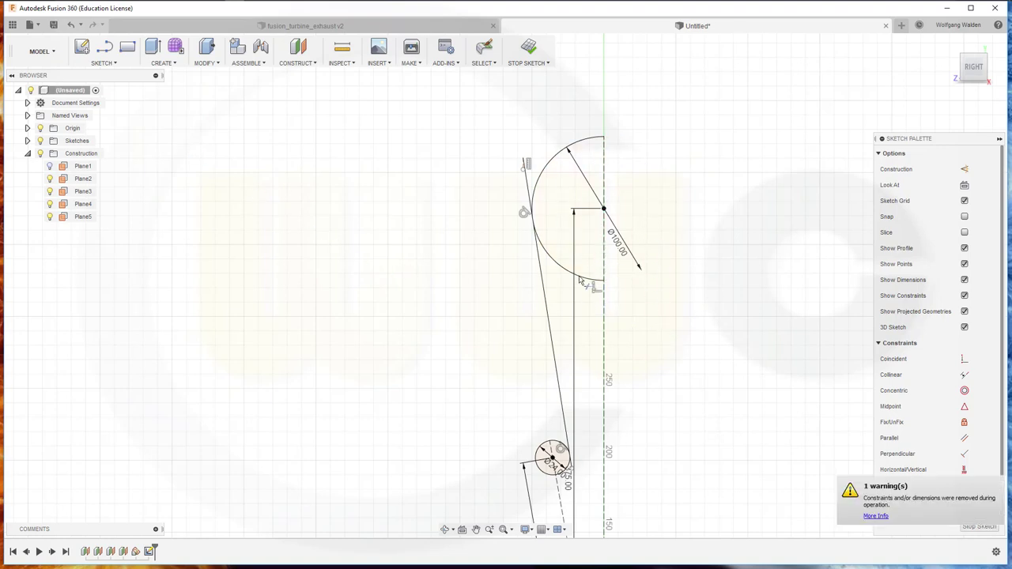
click(527, 185)
scroll(578, 490, up, 1)
scroll(571, 466, up, 3)
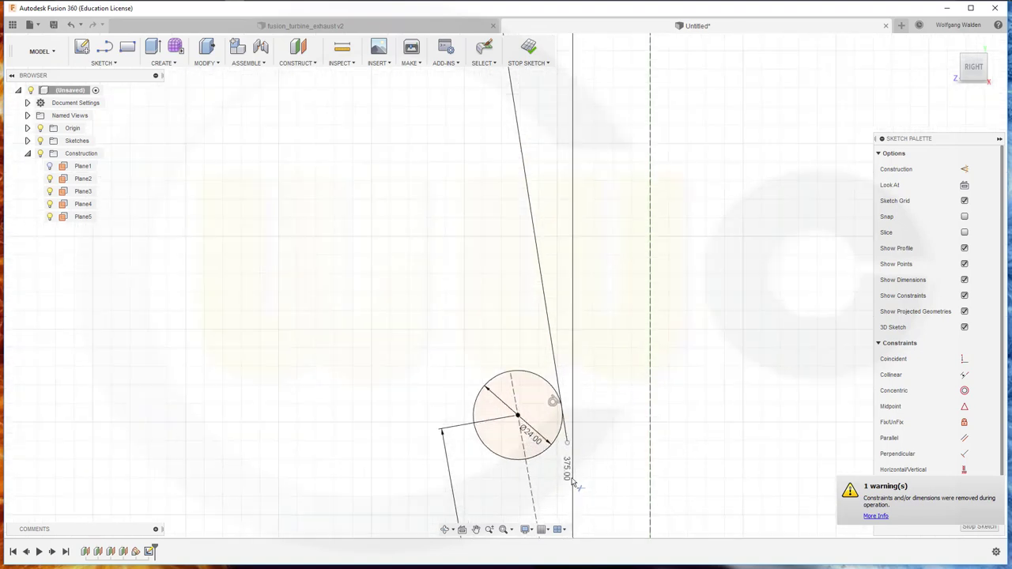
scroll(563, 435, up, 2)
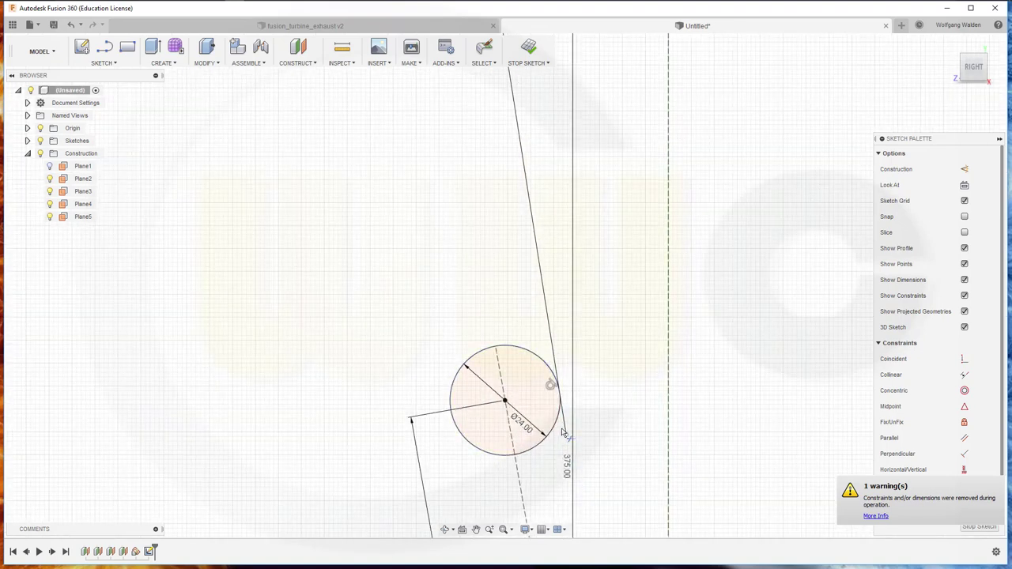
click(462, 346)
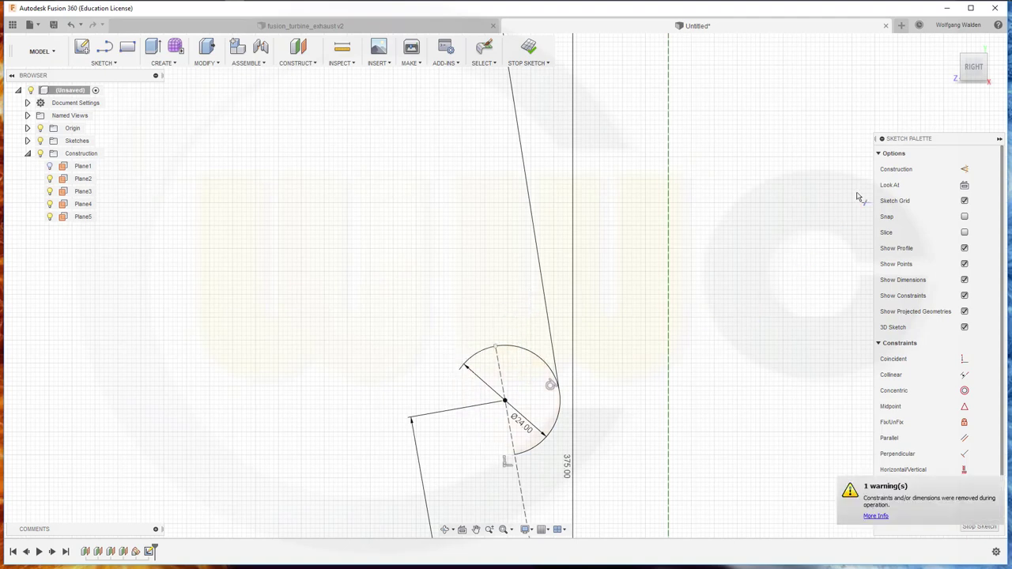
- Exit the rounded vane outline sketch and orbit to see it among the construction planes
click(978, 526)
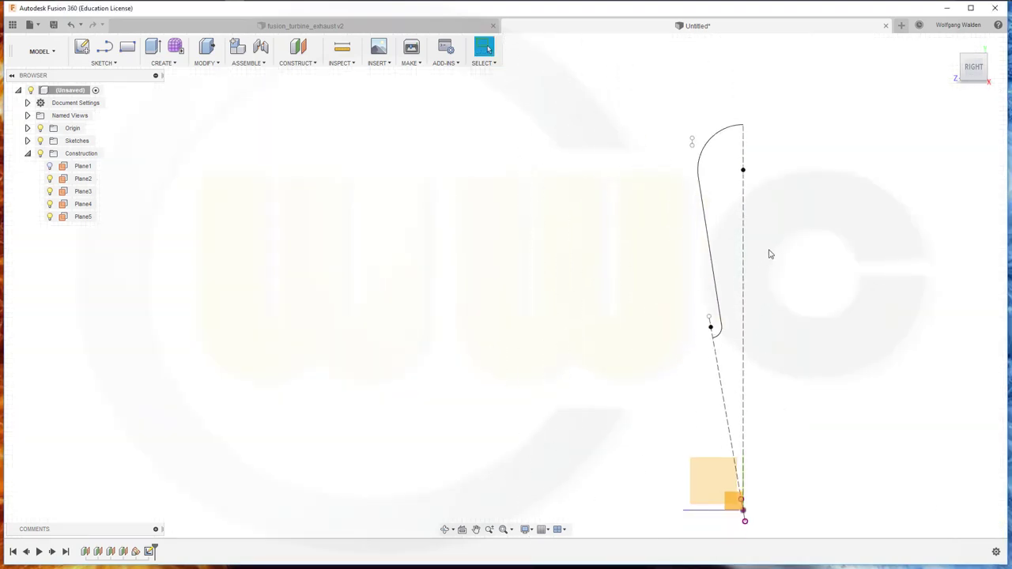
mouse_move(557, 318)
shift+middle_down()
mouse_move(656, 299)
mouse_move(669, 321)
mouse_move(666, 388)
mouse_move(689, 418)
mouse_move(673, 448)
mouse_move(621, 494)
shift+middle_up()
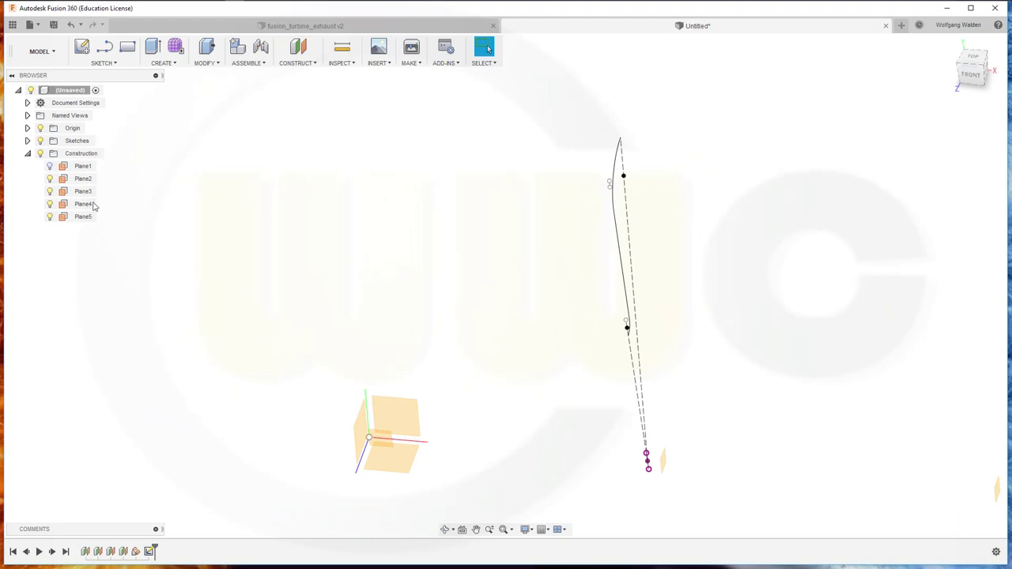
click(57, 168)
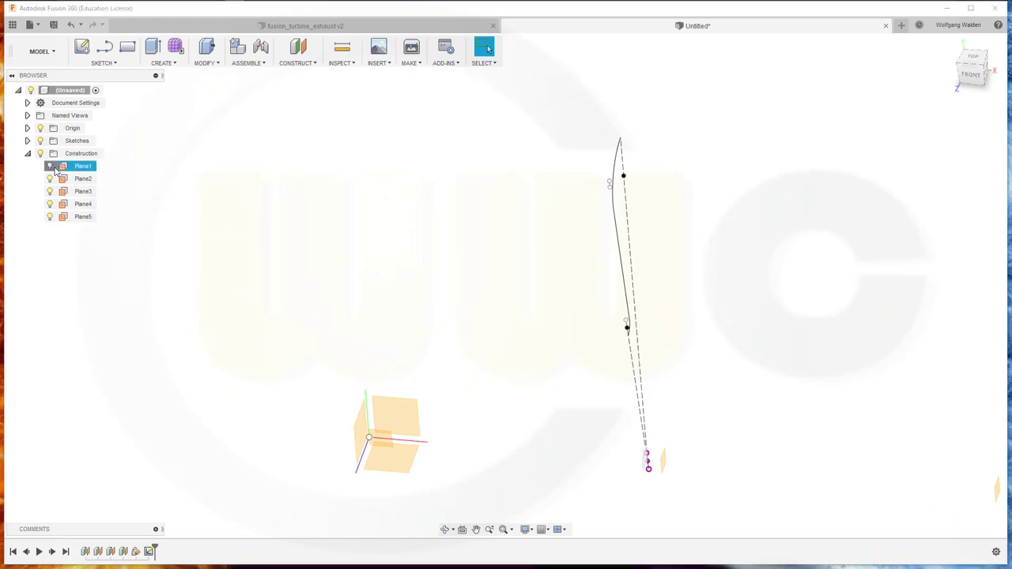
key(Escape)
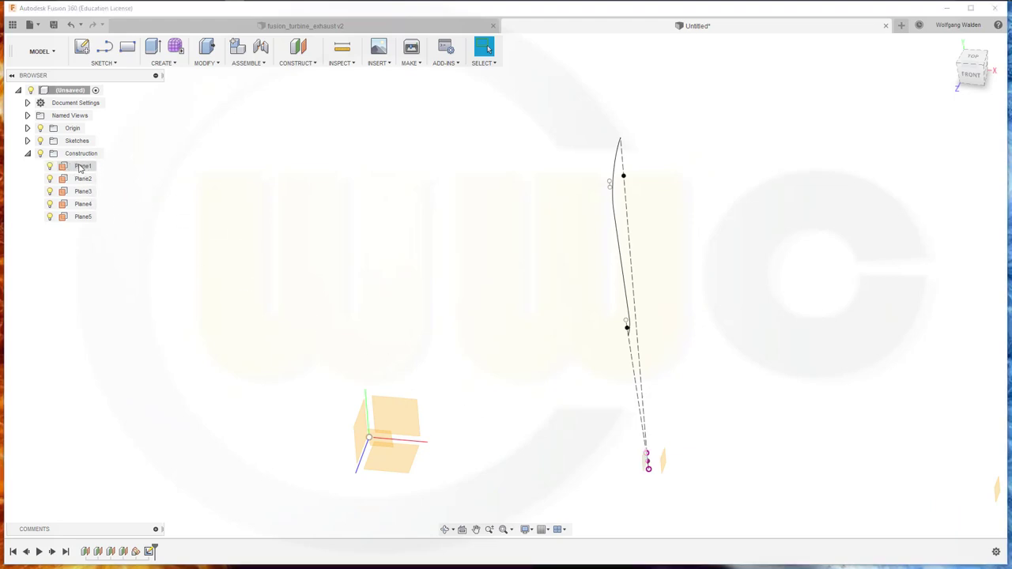
right_click(80, 167)
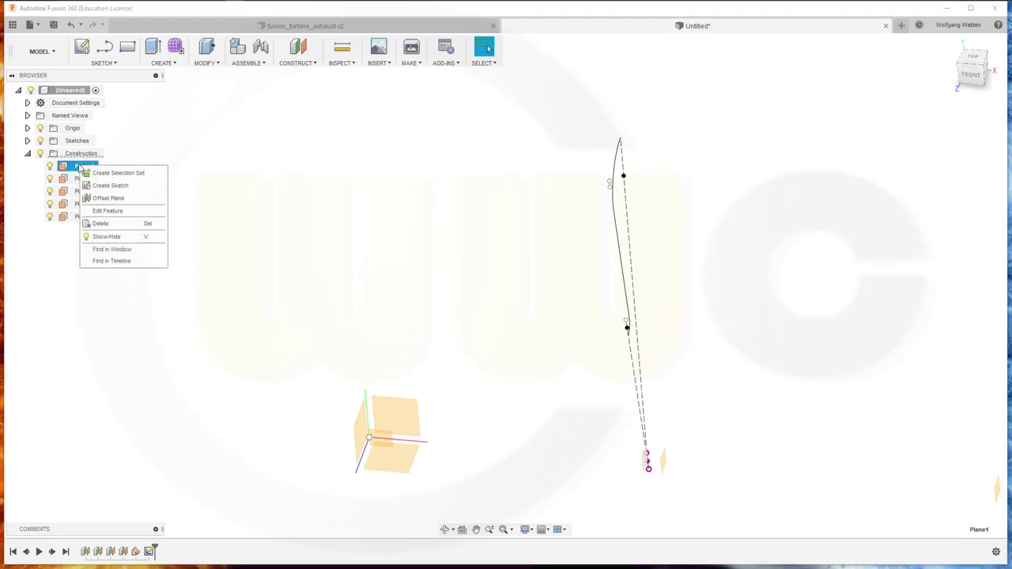
click(103, 210)
click(948, 184)
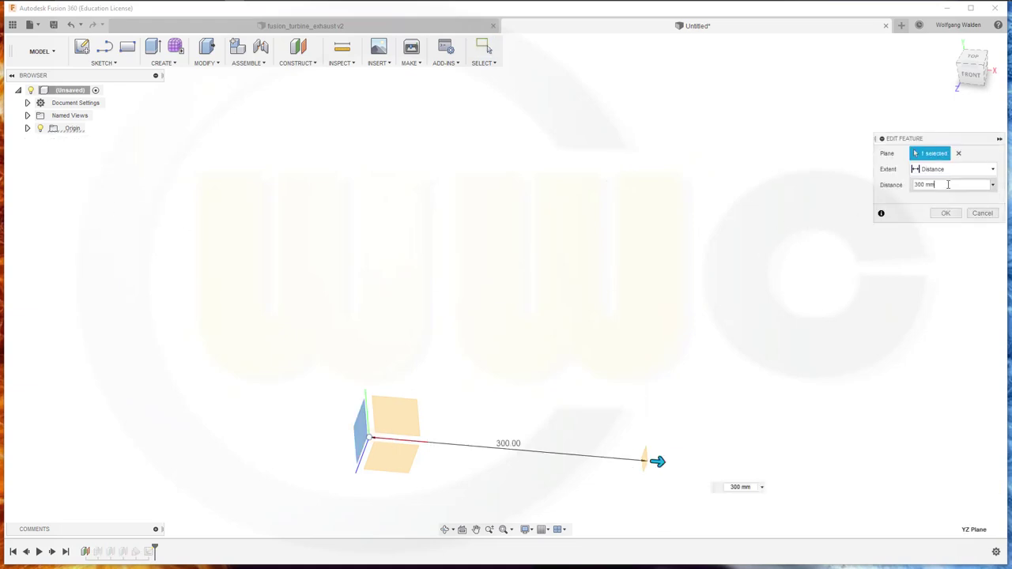
text(0)
key(Return)
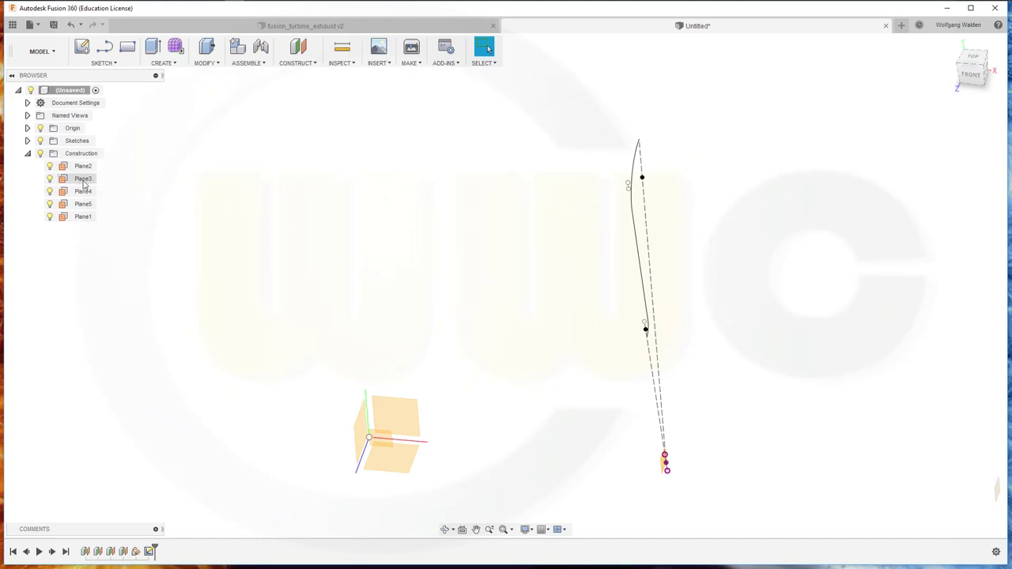
click(85, 167)
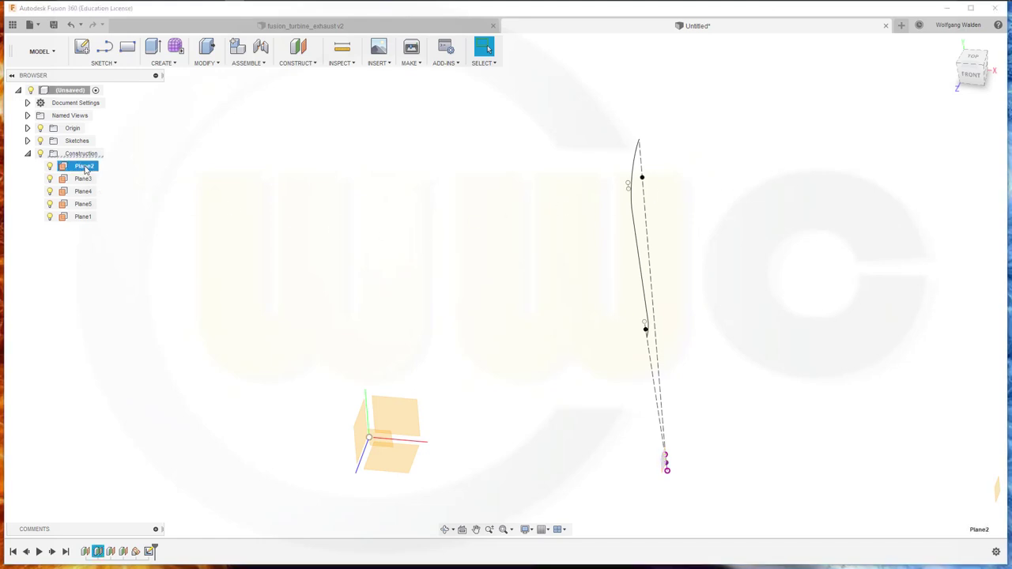
right_click(85, 167)
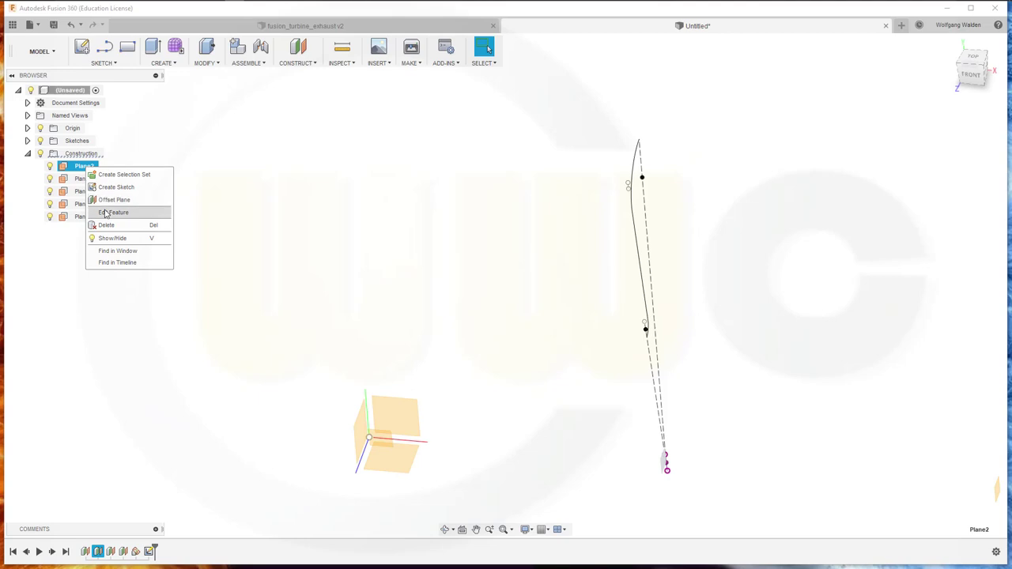
click(80, 211)
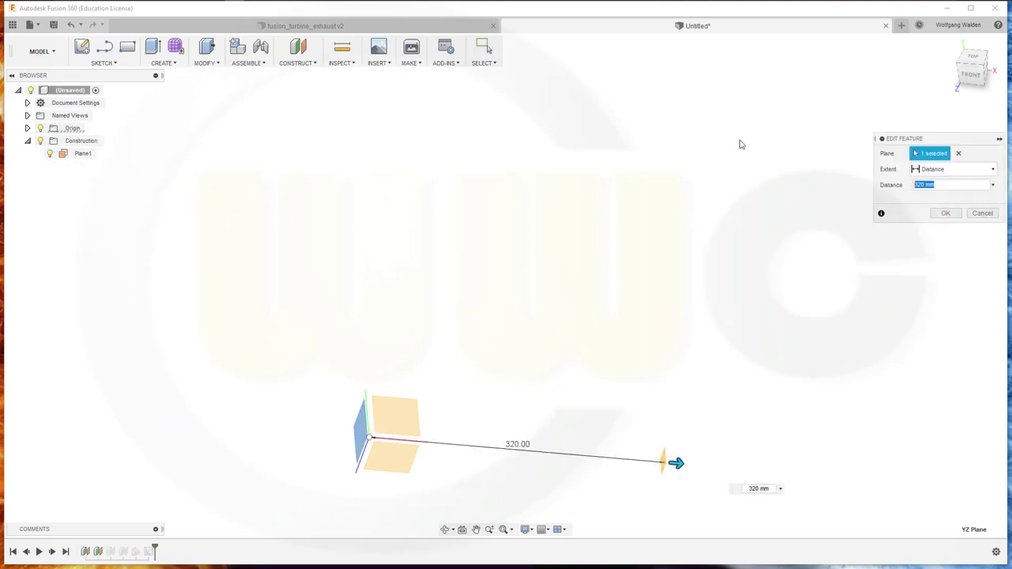
text(3)
key(Return)
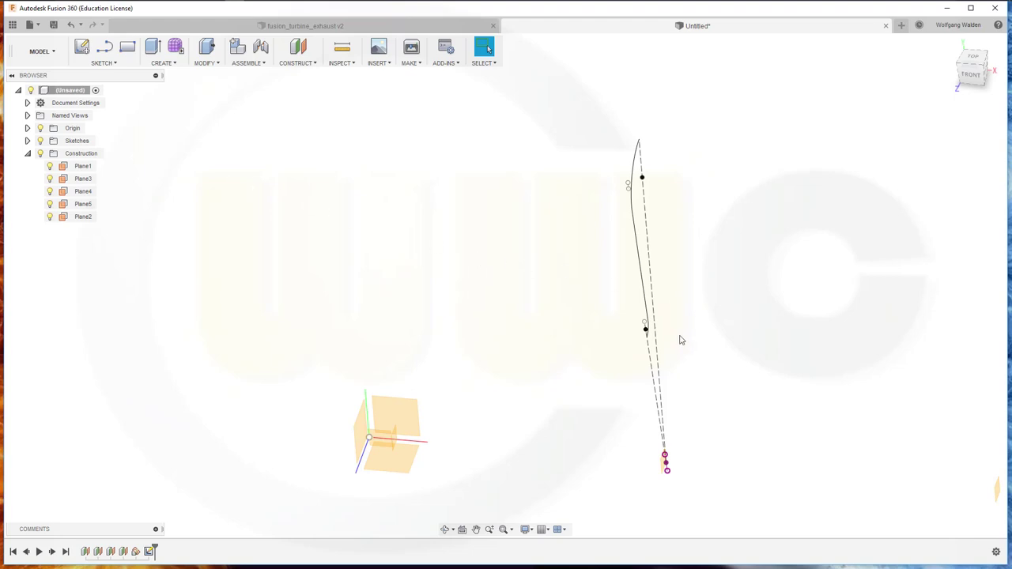
scroll(680, 339, down, 1)
scroll(671, 379, up, 2)
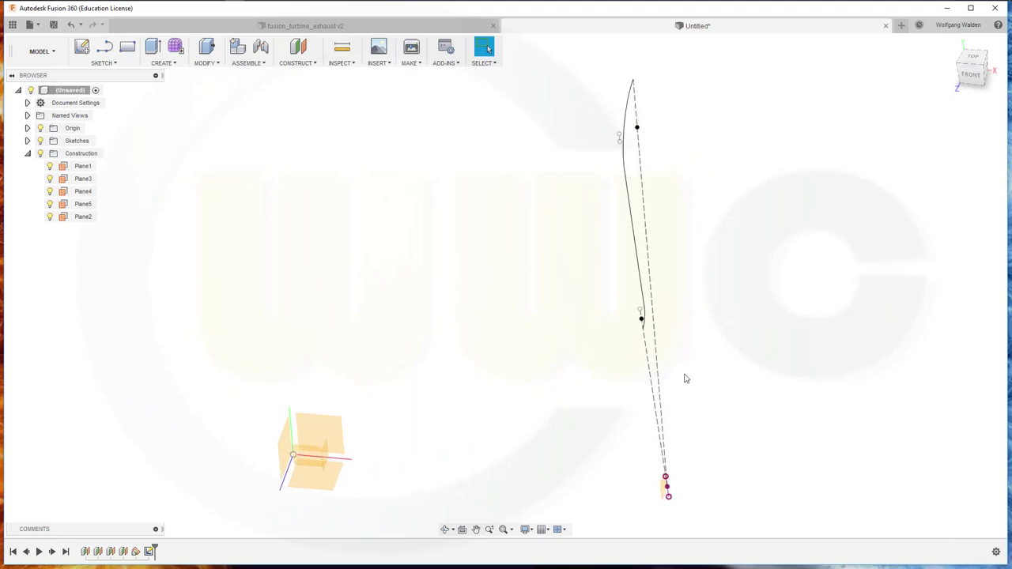
shift+middle_drag(685, 378, 562, 361)
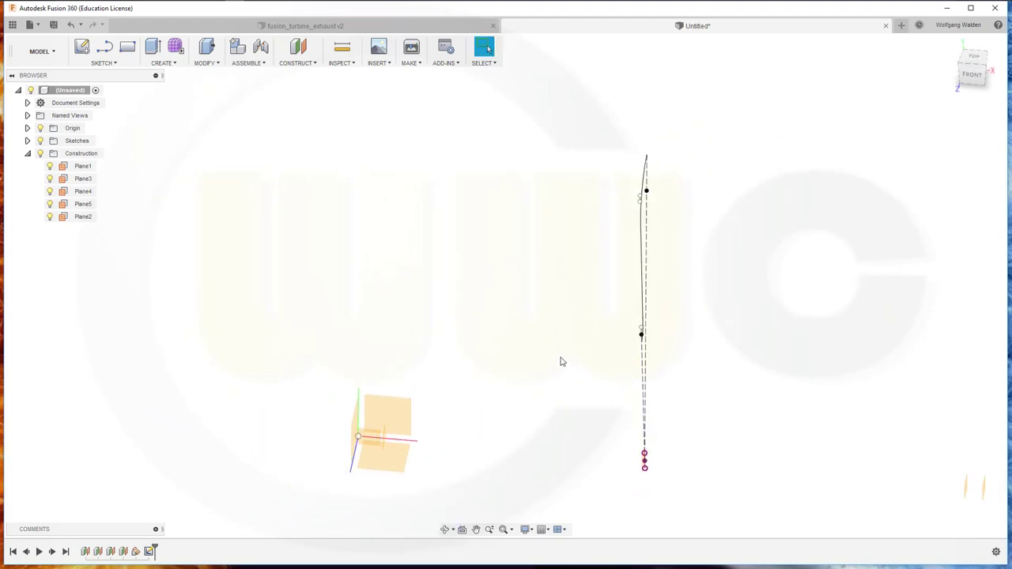
- Switch to the Patch workspace and start a surface extrude of the spline curve
click(41, 50)
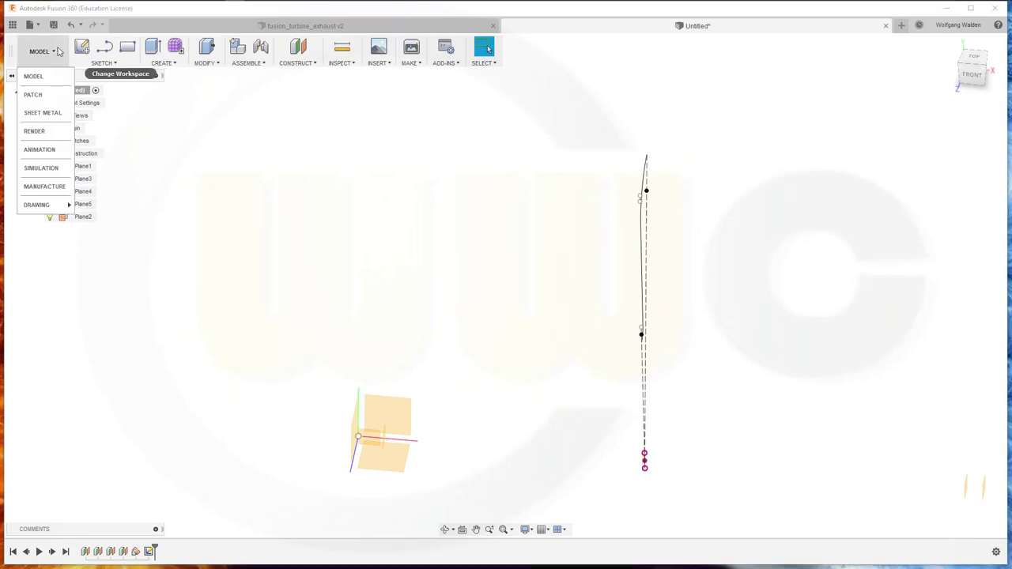
click(39, 93)
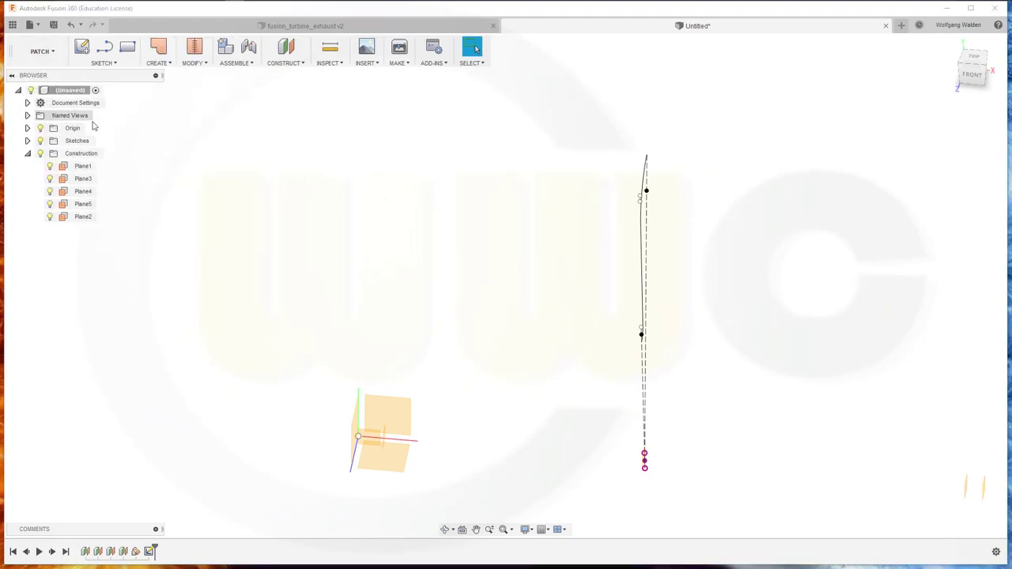
click(162, 63)
click(169, 87)
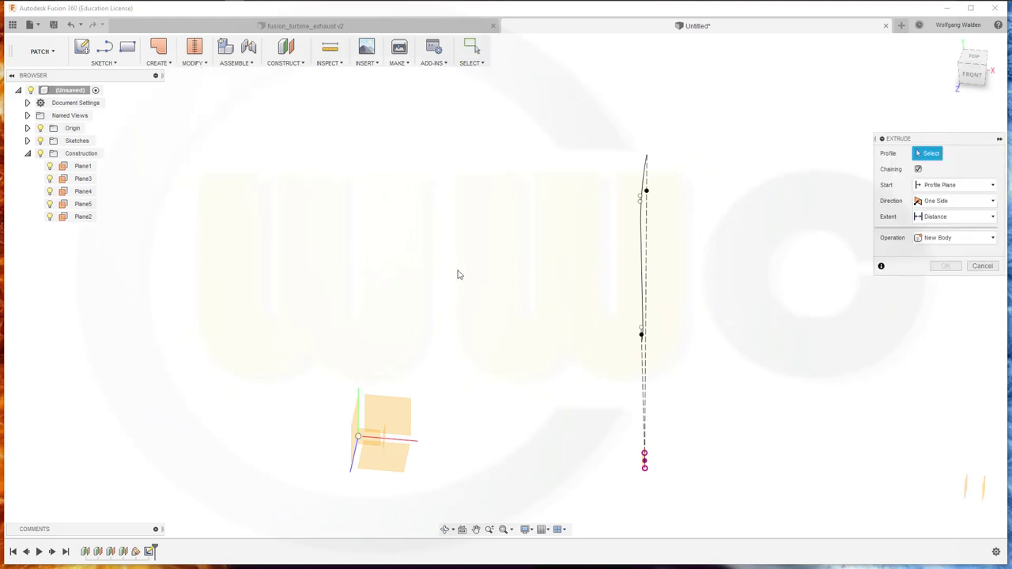
click(644, 246)
middle_drag(685, 320, 712, 302)
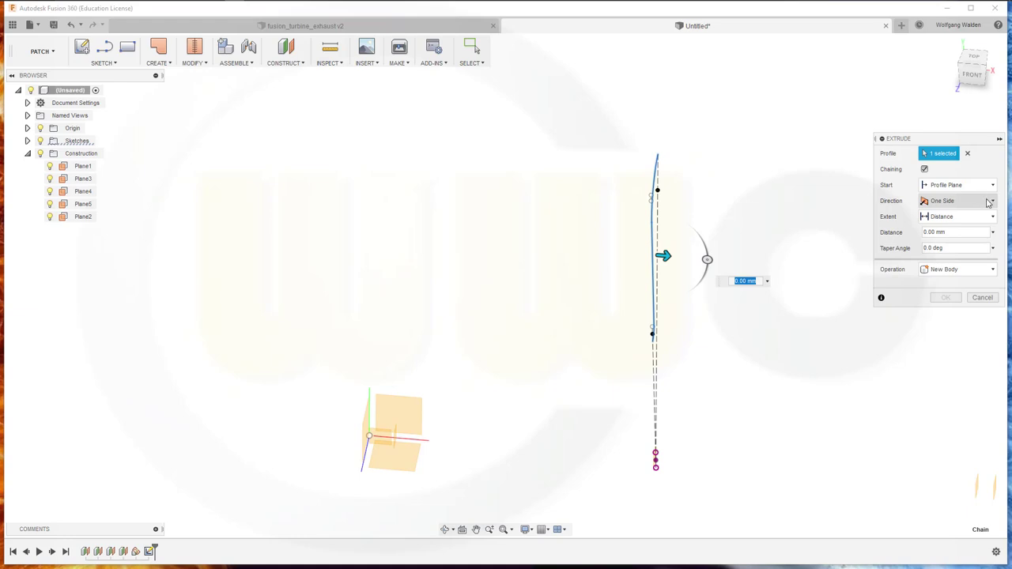
- Try a To Object extent ending at Plane1, then cancel the failed extrude
click(991, 221)
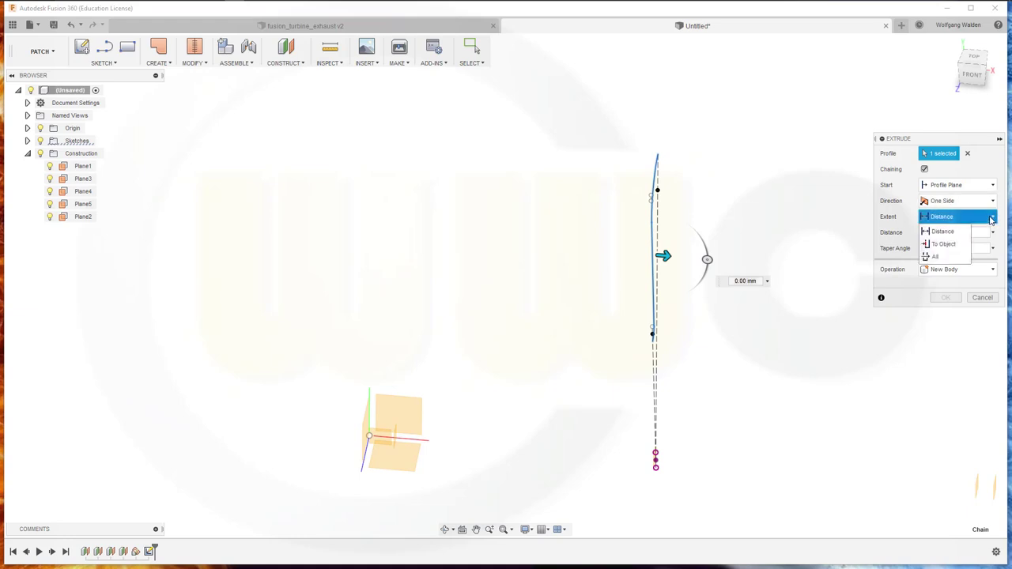
click(948, 246)
scroll(638, 498, up, 2)
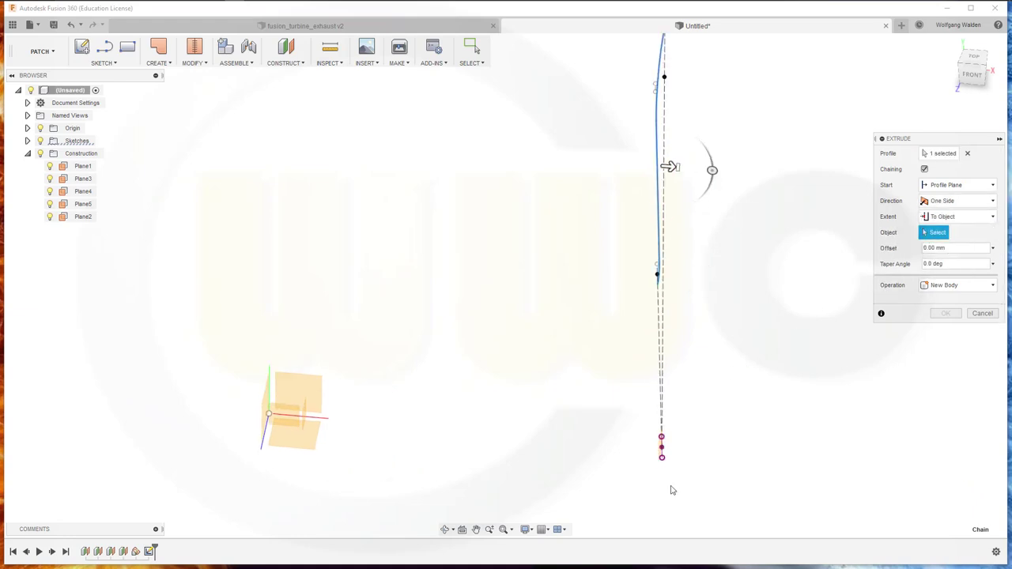
scroll(671, 487, up, 2)
scroll(671, 461, up, 2)
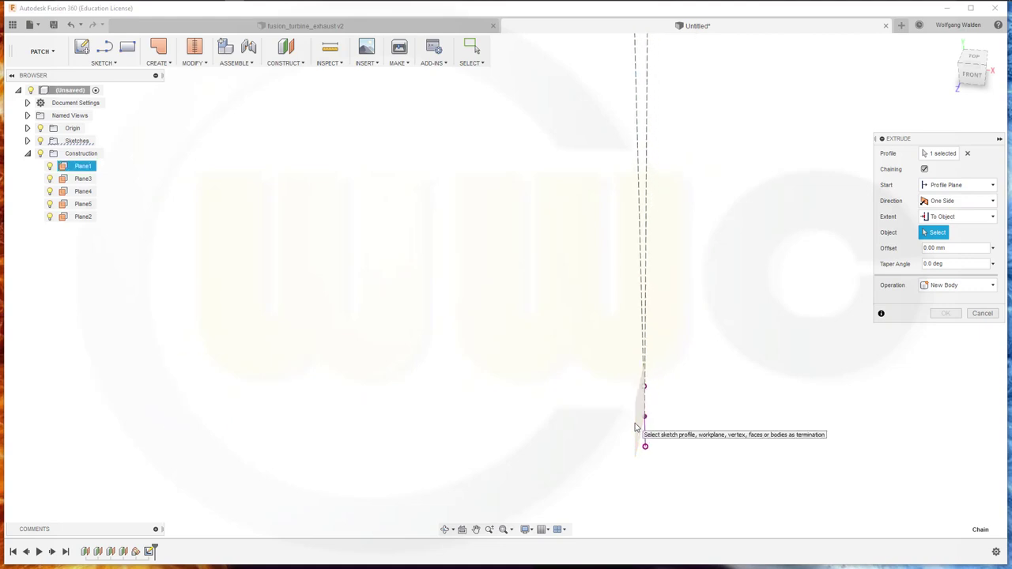
click(636, 427)
scroll(747, 459, down, 1)
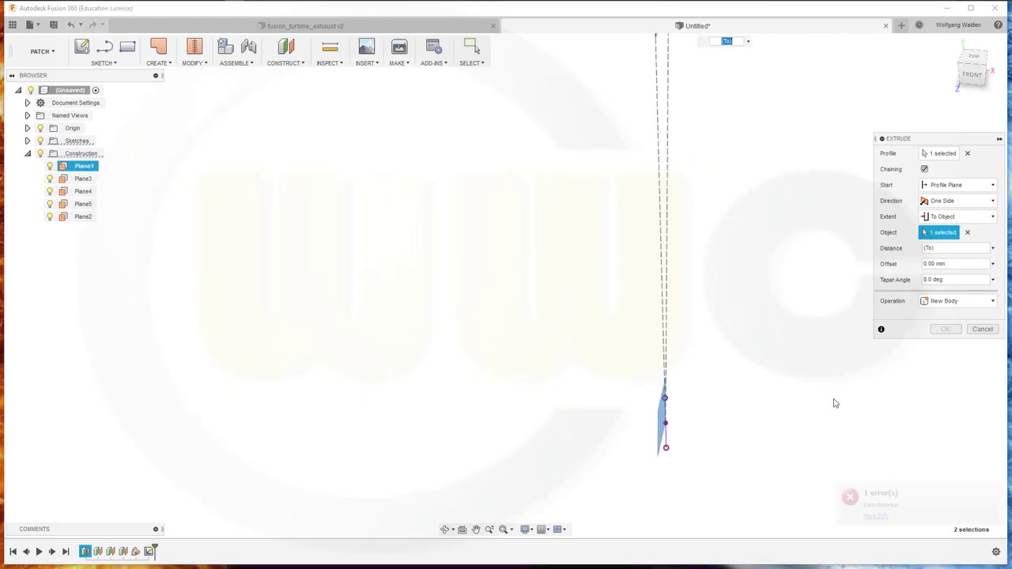
scroll(833, 403, down, 1)
scroll(853, 275, down, 2)
scroll(838, 273, down, 1)
key(Escape)
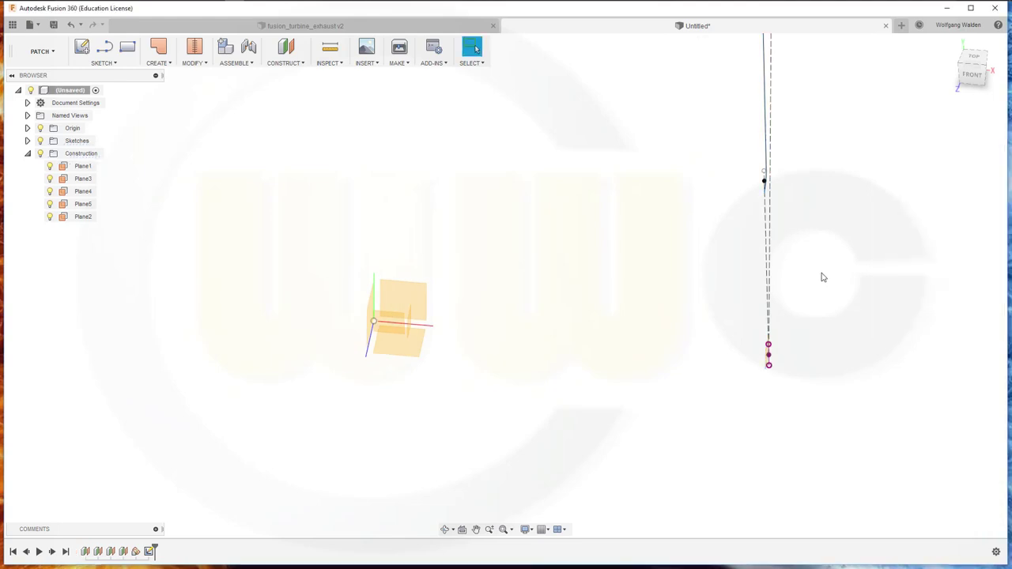
- Check where Planes 1–5 sit, then edit Plane2 to a 300 mm offset from YZ
click(79, 167)
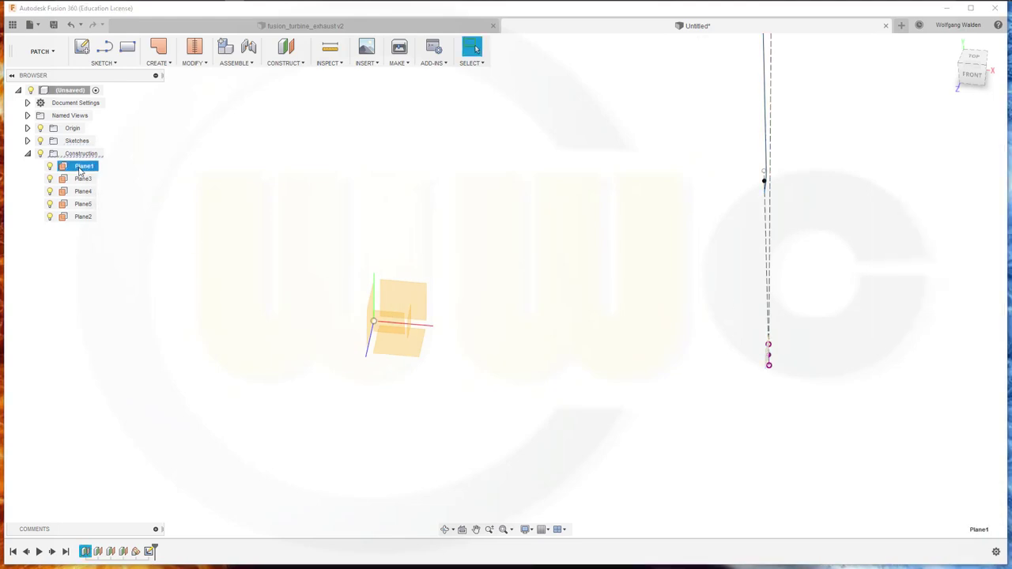
click(79, 180)
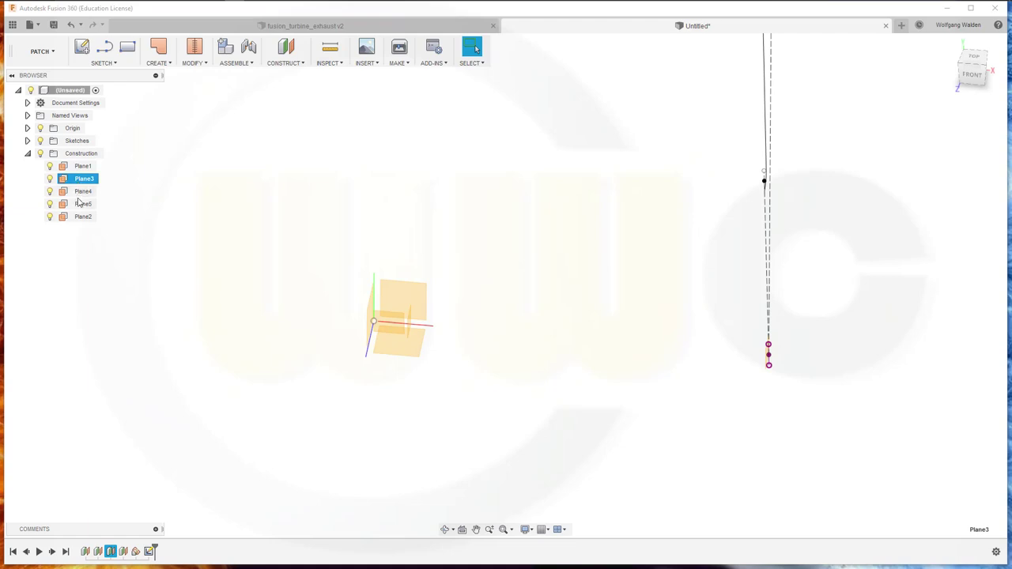
click(83, 193)
click(82, 205)
click(97, 218)
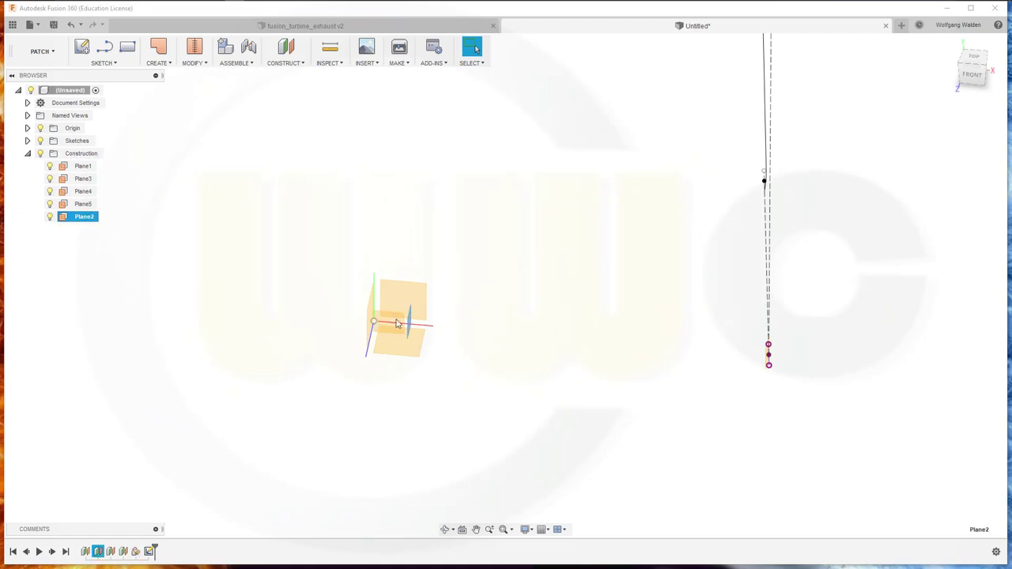
right_click(66, 220)
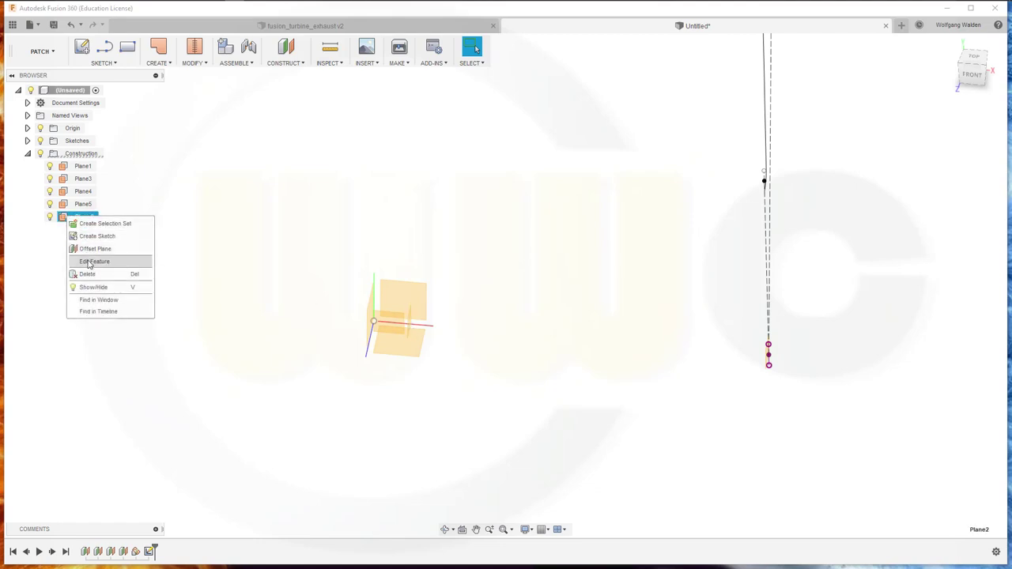
click(88, 261)
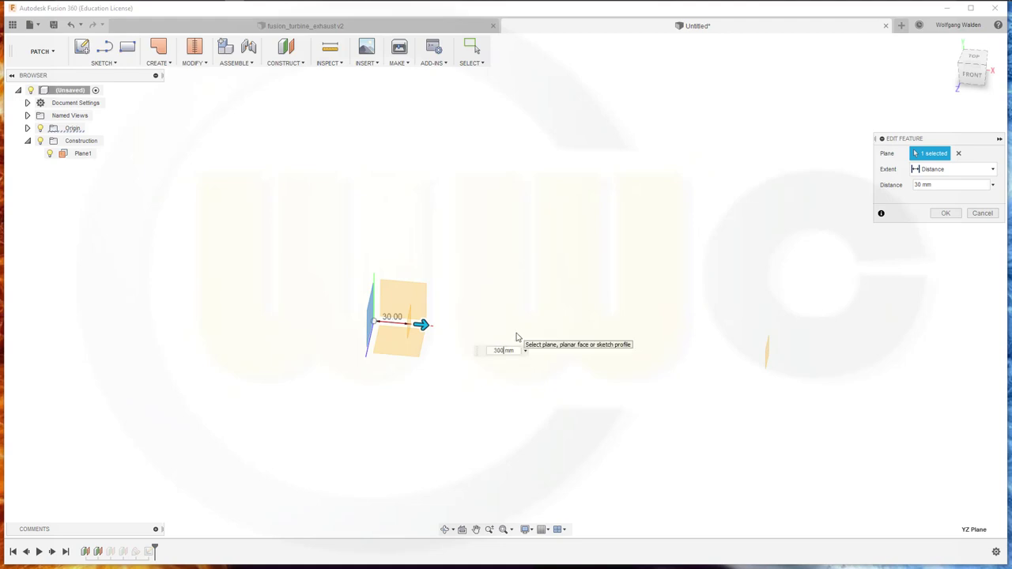
key(Return)
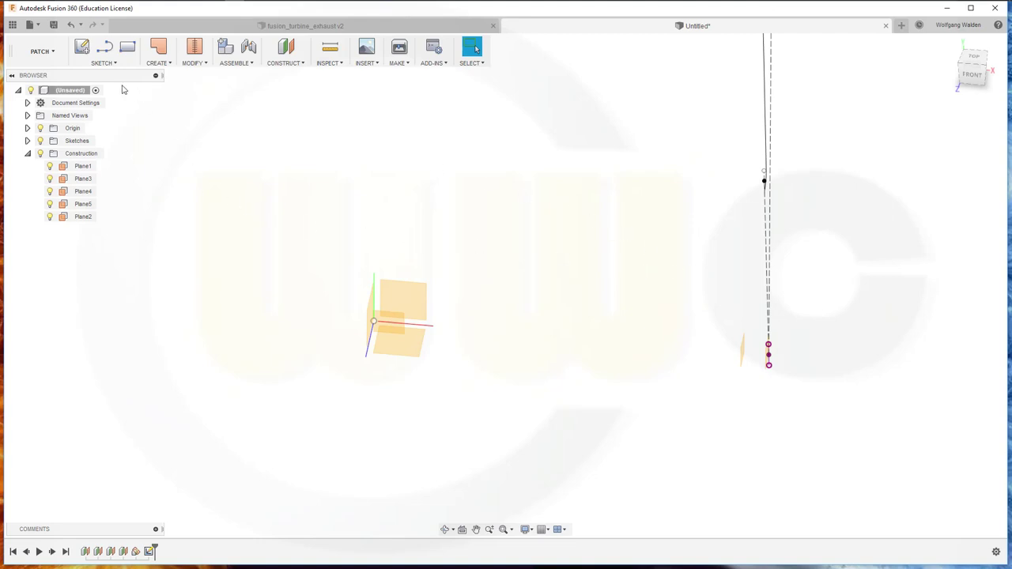
- Extrude the spline profile with a To Object extent ending at Plane2 as a new surface body
click(168, 63)
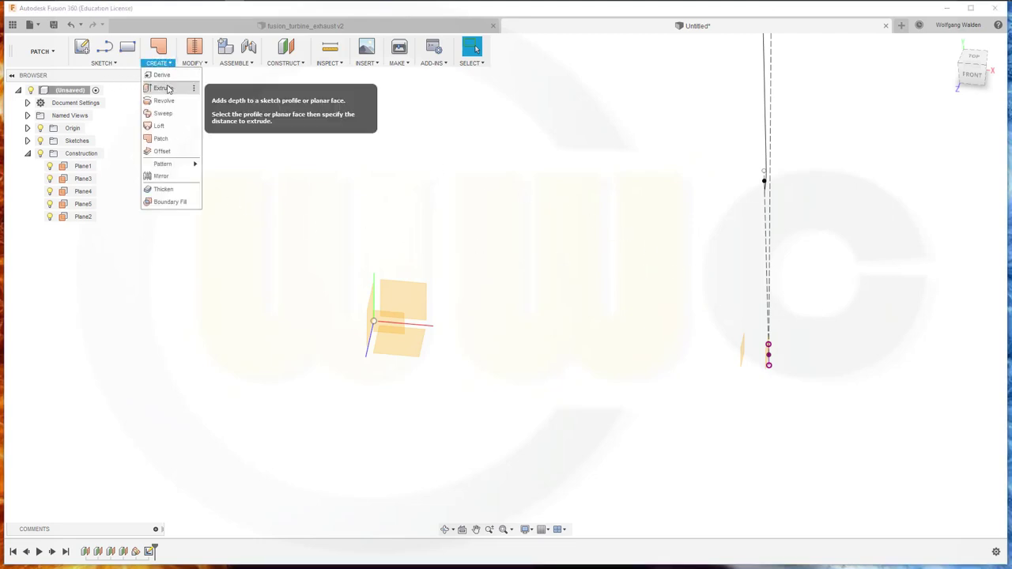
click(168, 89)
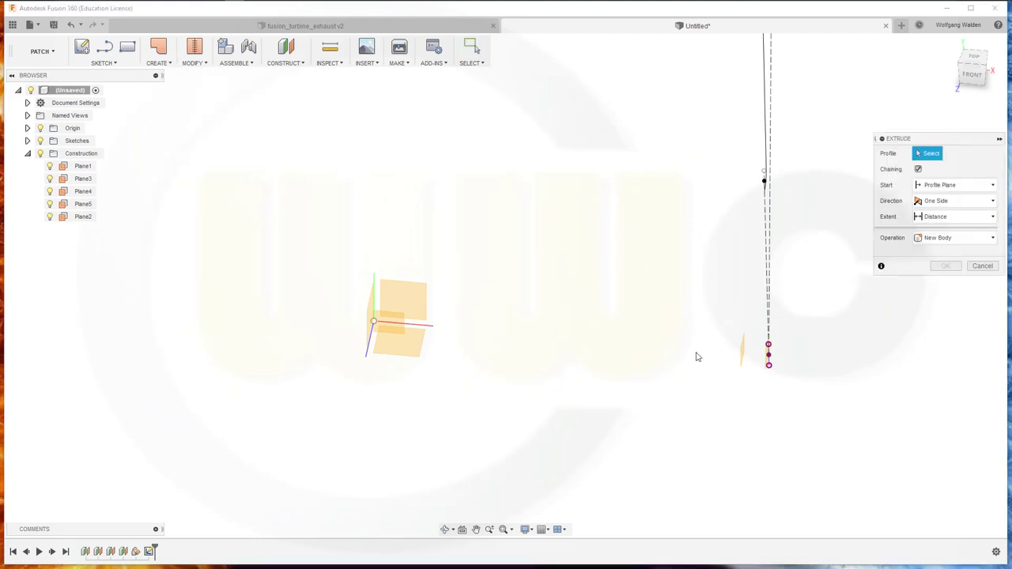
click(975, 218)
click(948, 245)
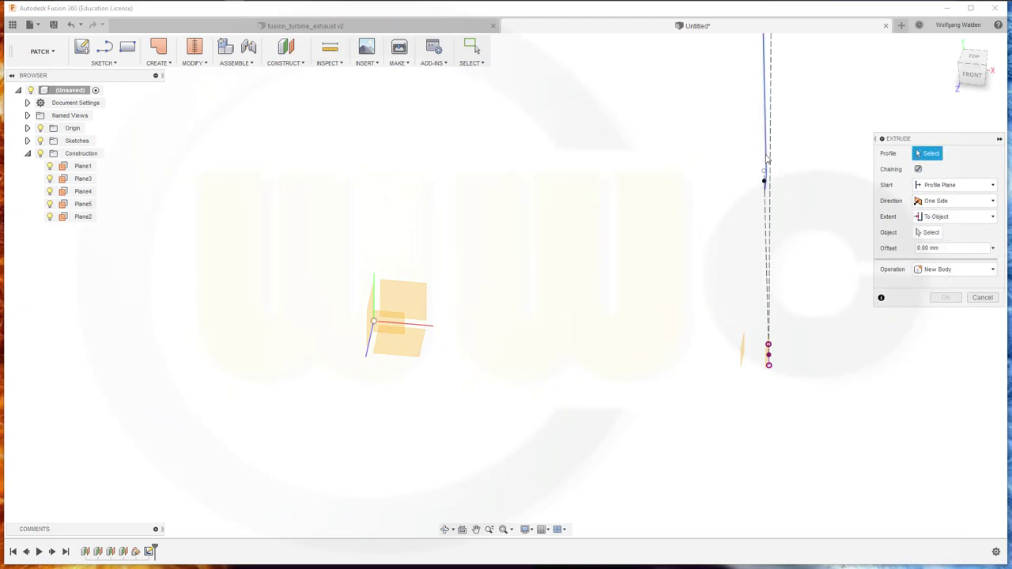
click(762, 167)
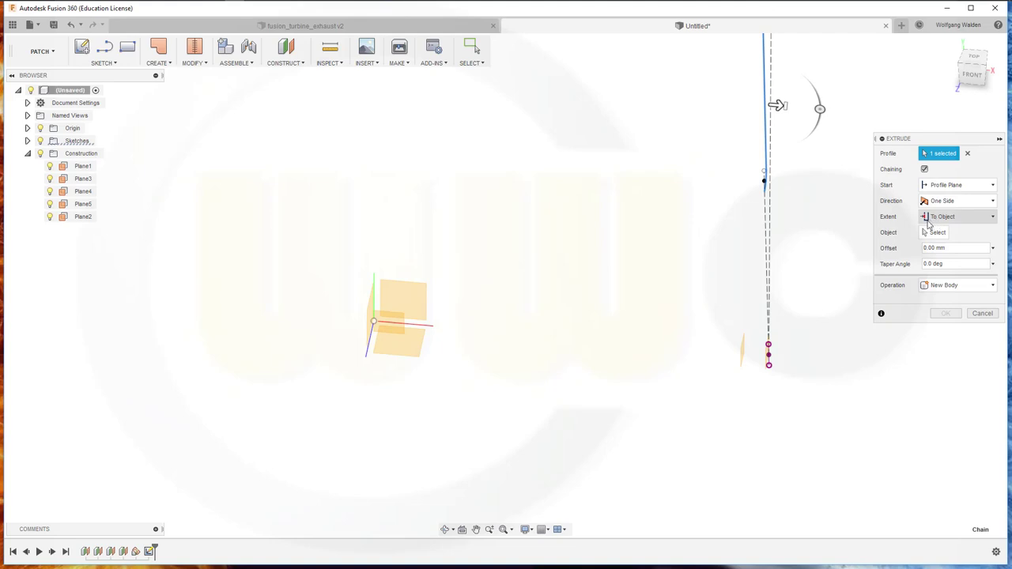
click(937, 218)
click(938, 221)
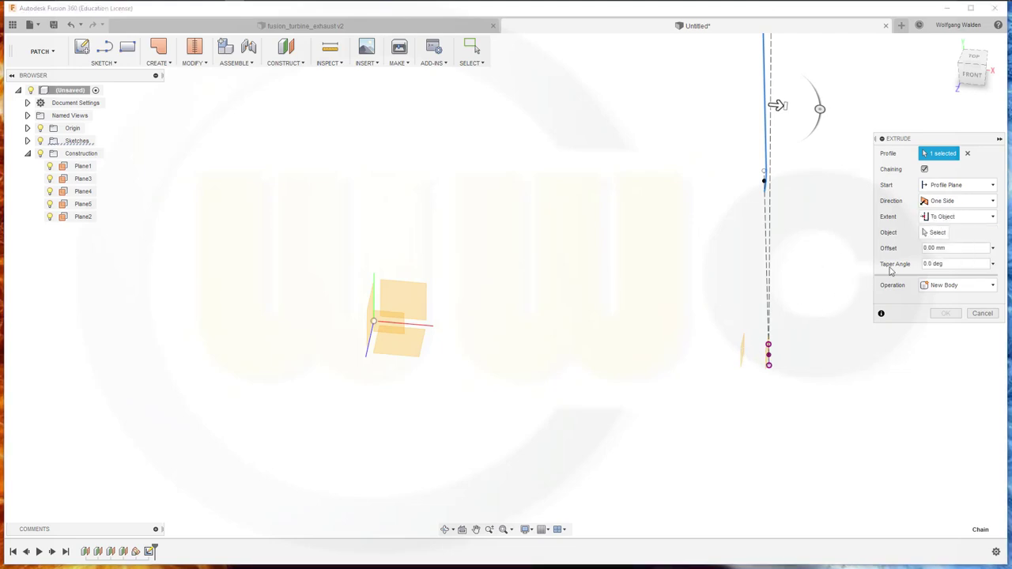
click(934, 232)
click(743, 352)
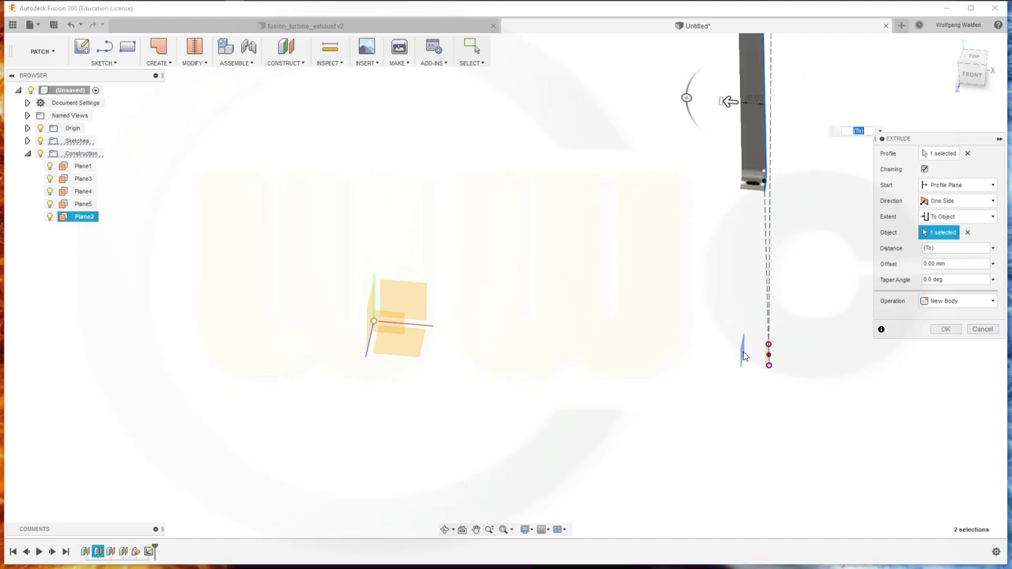
click(945, 329)
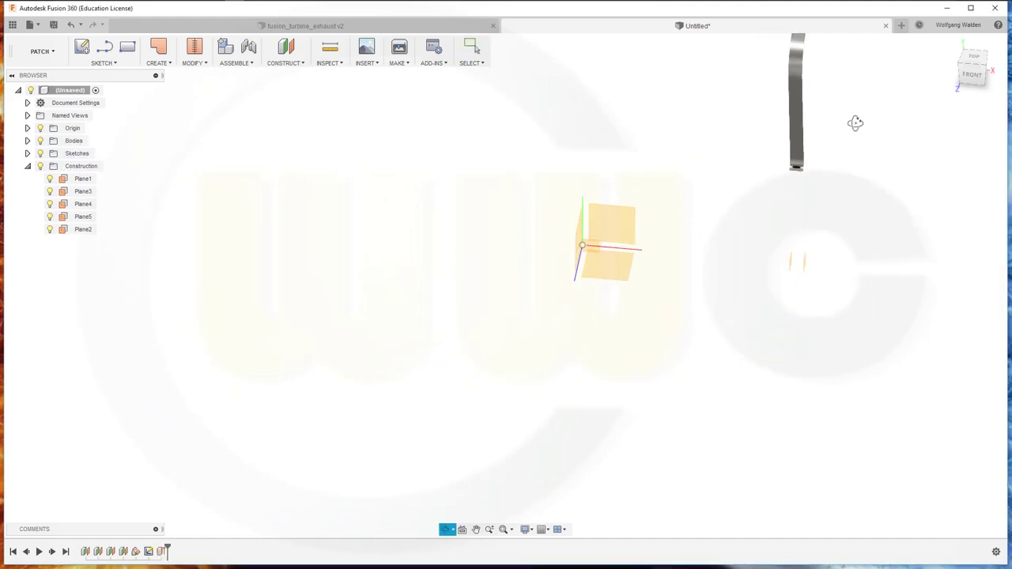
mouse_move(853, 122)
shift+middle_down()
mouse_move(869, 85)
mouse_move(561, 312)
mouse_move(420, 228)
shift+middle_up()
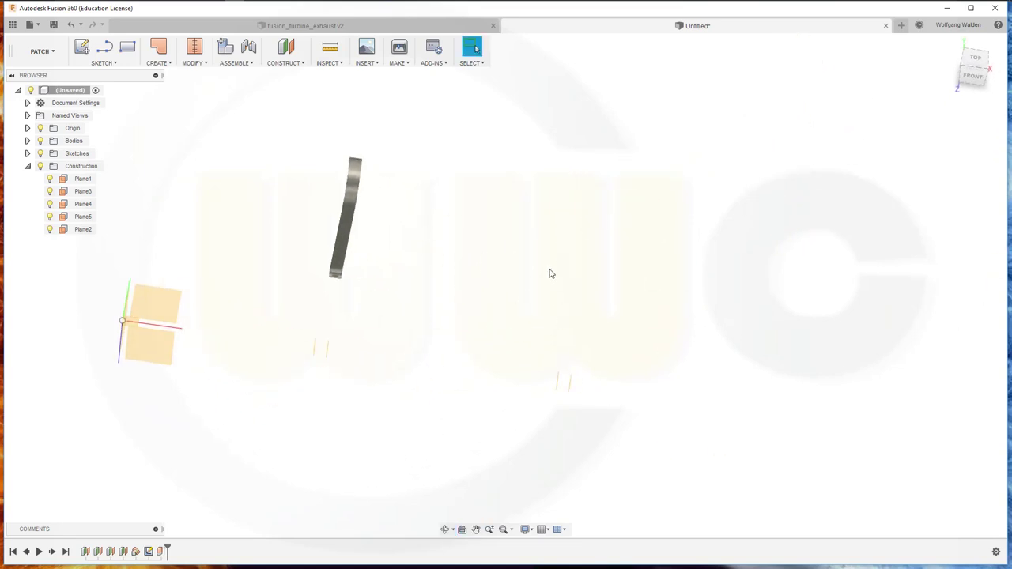
- Start a new sketch on a construction plane, viewed flat from the left side
click(556, 411)
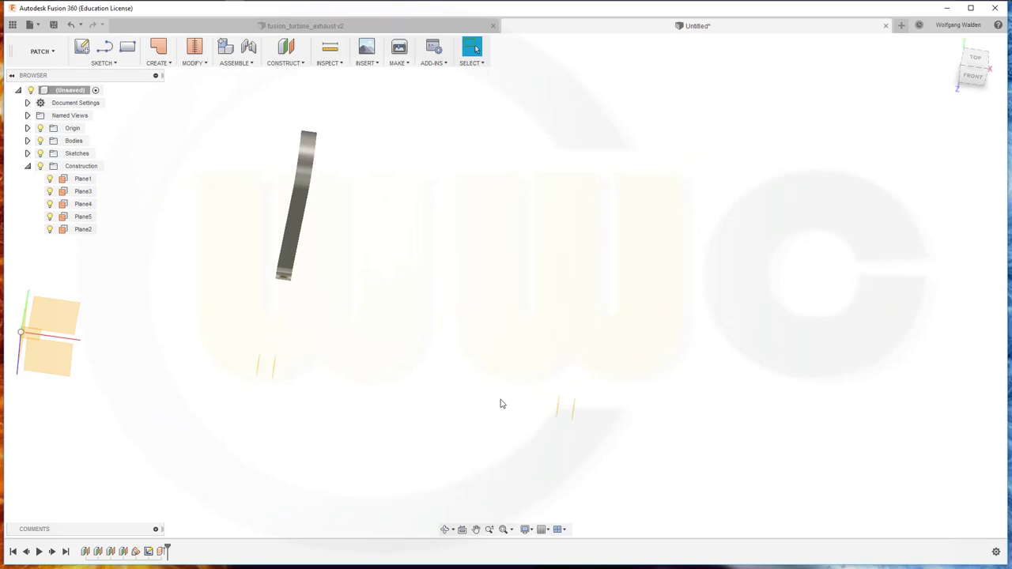
click(81, 47)
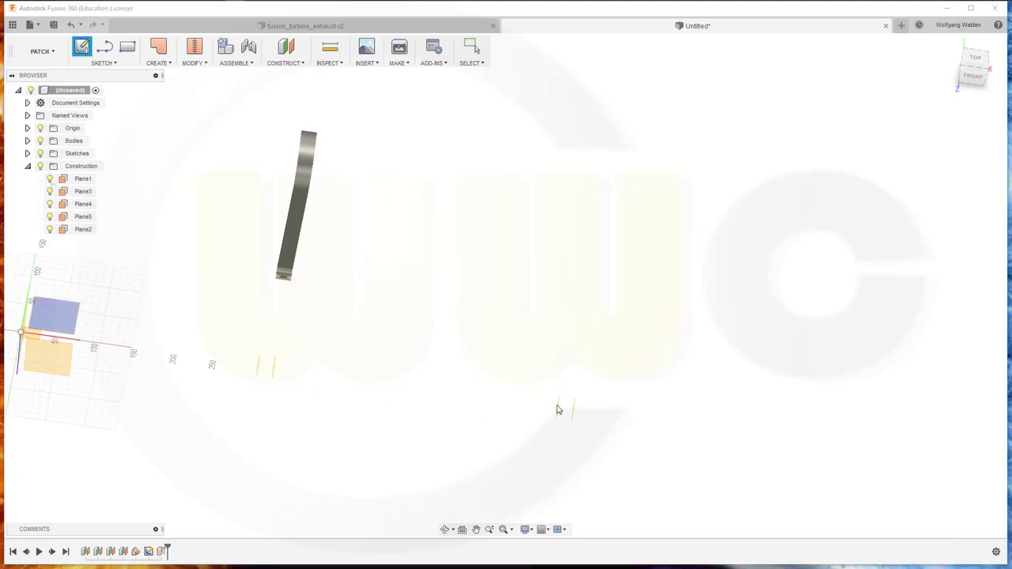
click(558, 408)
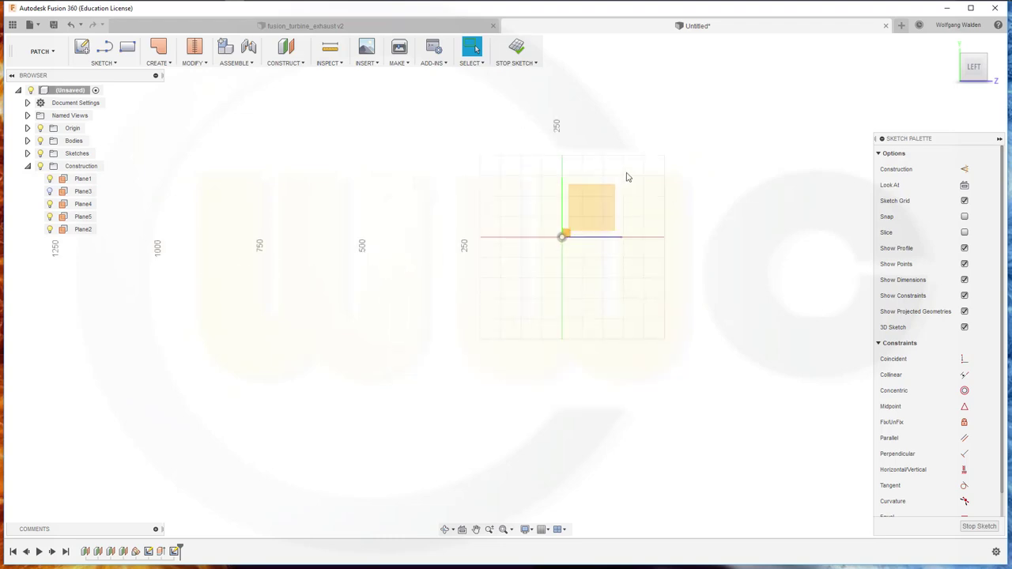
scroll(629, 166, up, 2)
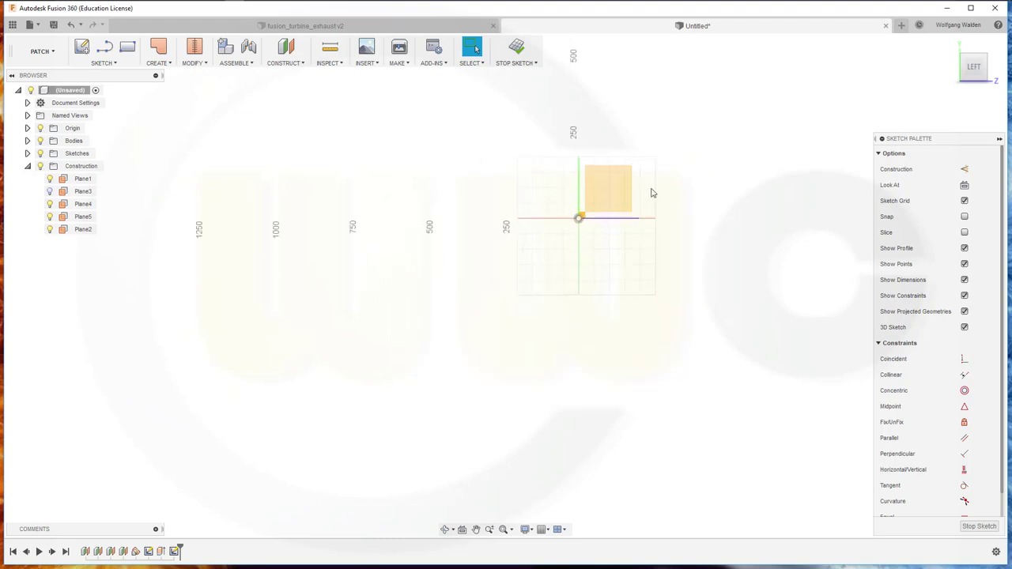
shift+middle_drag(652, 193, 656, 206)
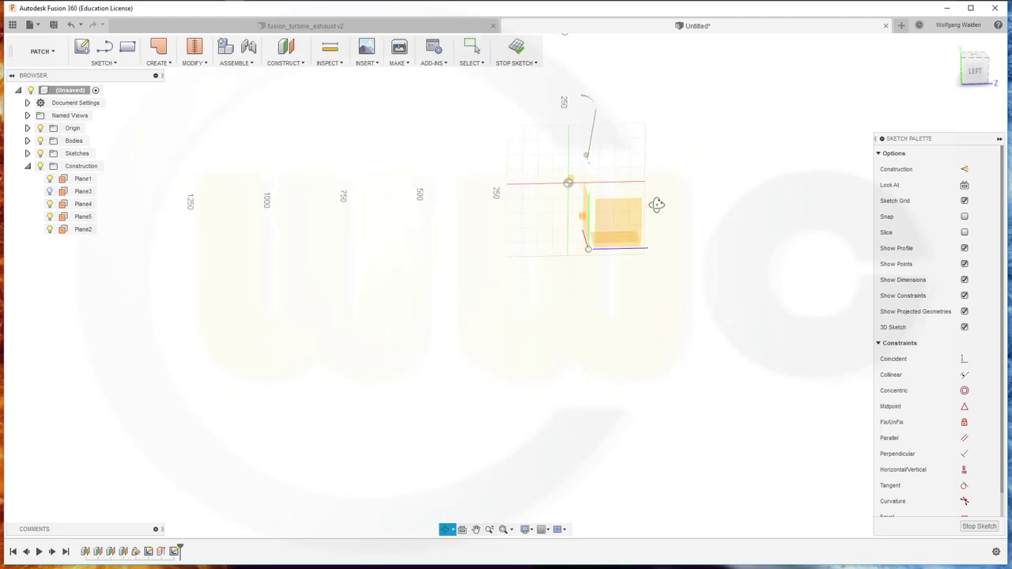
click(977, 76)
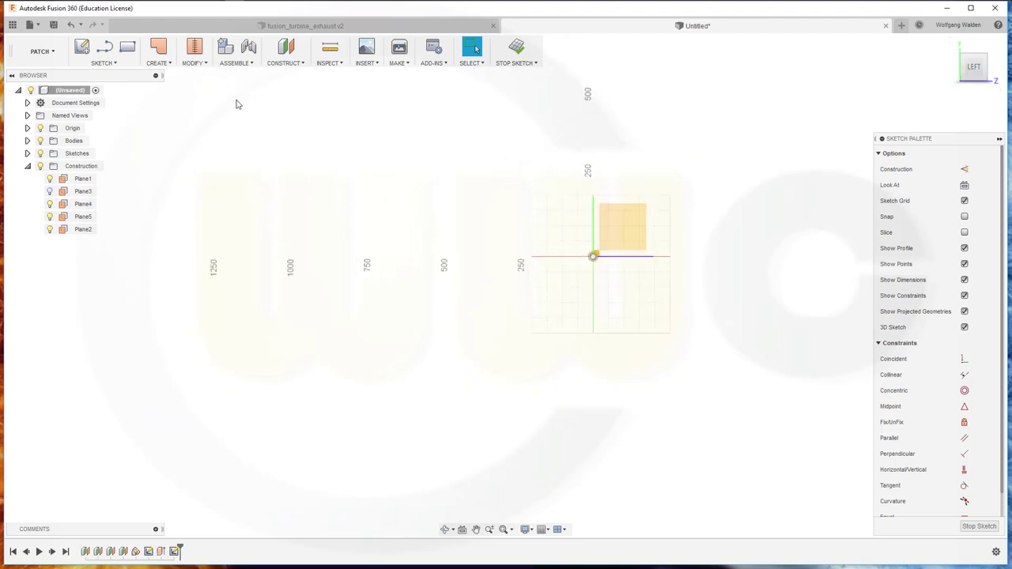
- Draw a 735 mm diameter circle centred on the origin
key(c)
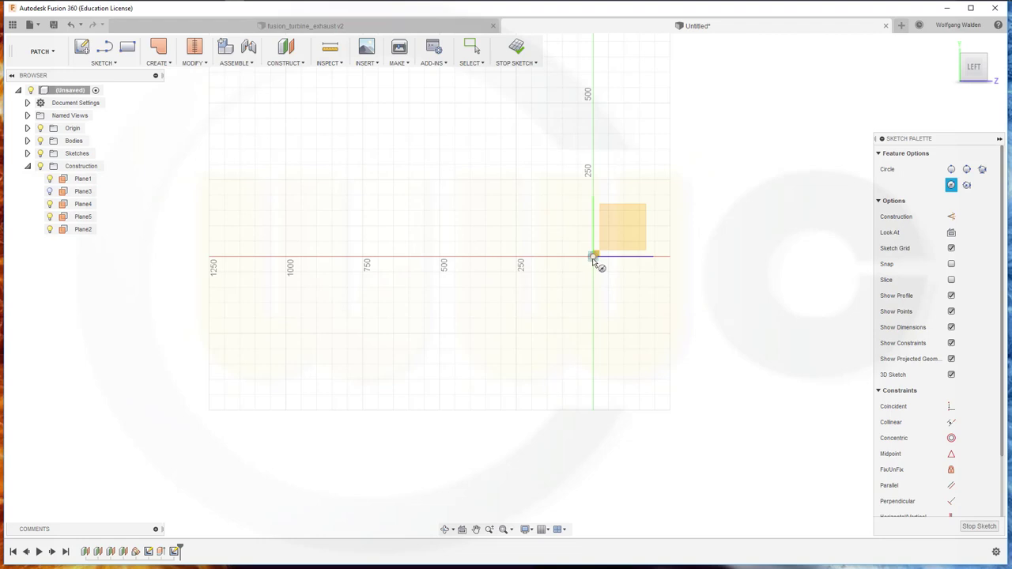
click(593, 256)
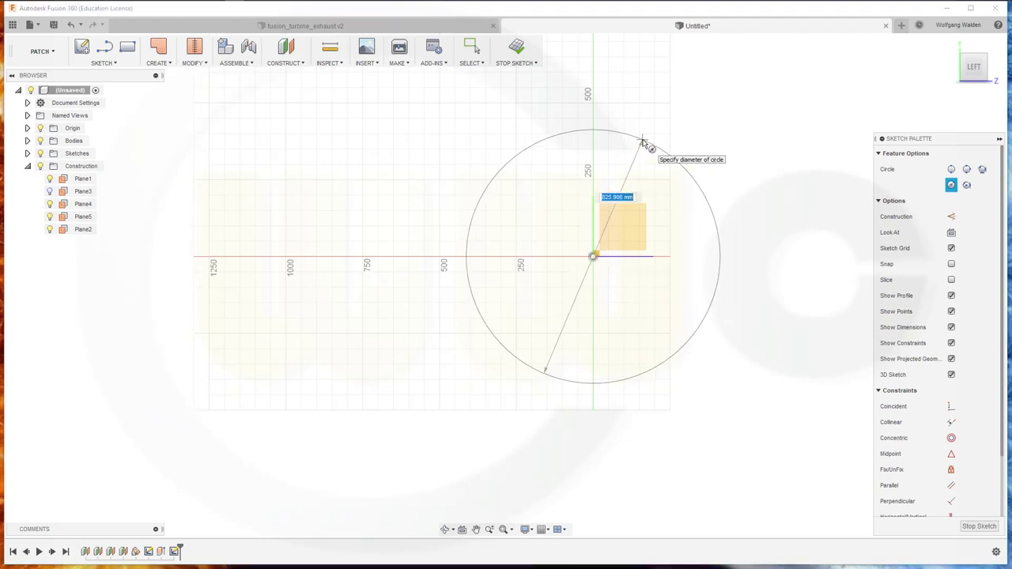
text(735)
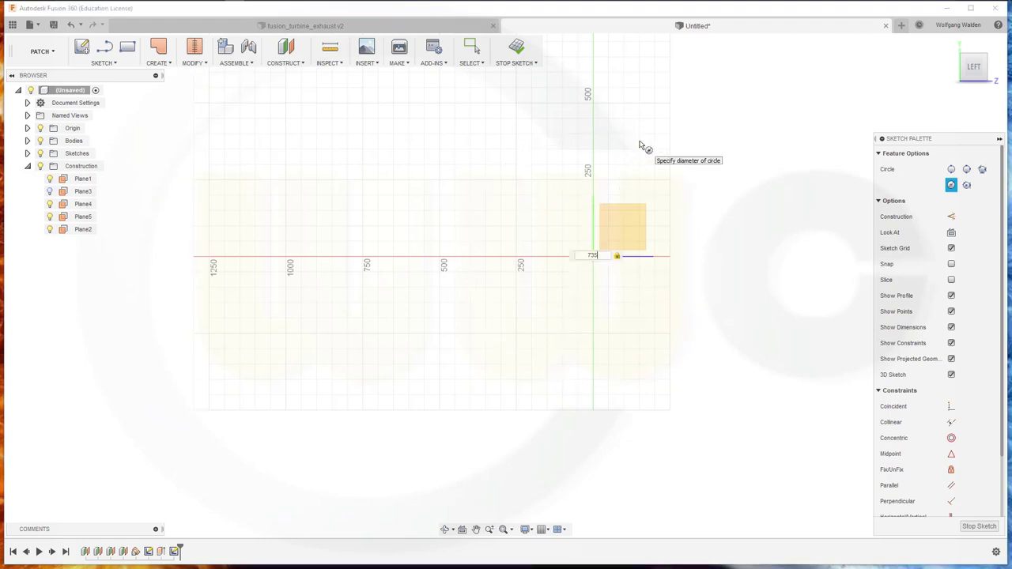
key(Return)
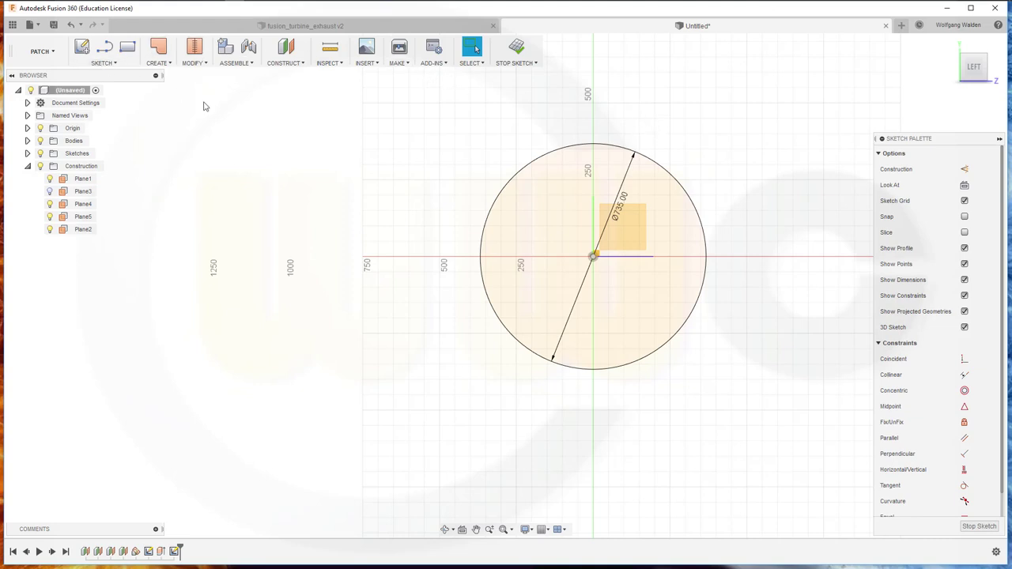
key(l)
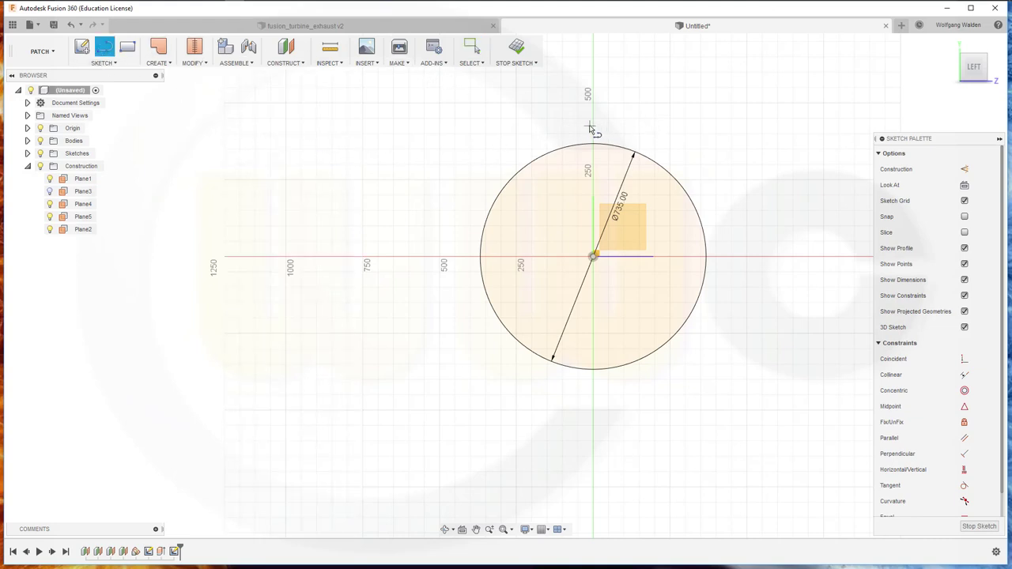
- Draw a vertical line from the circle's centre up to its top edge
click(593, 257)
click(594, 143)
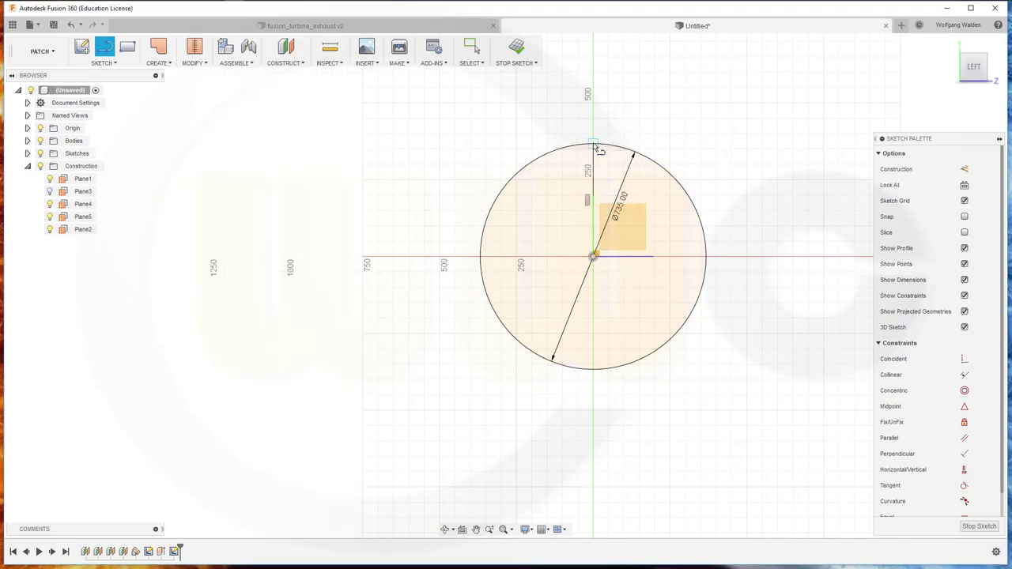
key(Escape)
scroll(623, 271, up, 2)
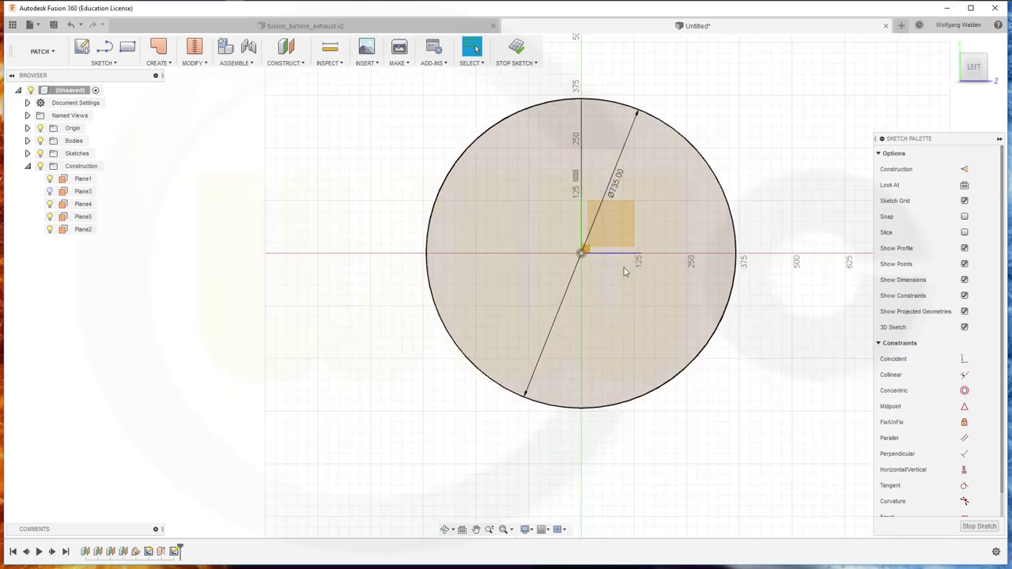
scroll(623, 271, up, 2)
scroll(584, 273, up, 2)
scroll(580, 273, up, 2)
scroll(578, 260, up, 2)
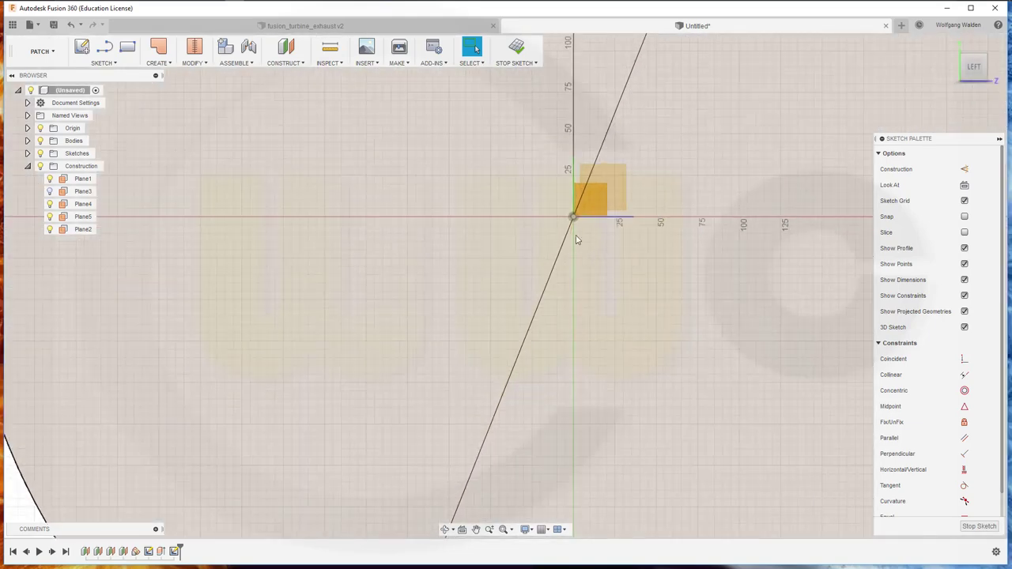
scroll(576, 239, down, 2)
scroll(588, 221, down, 2)
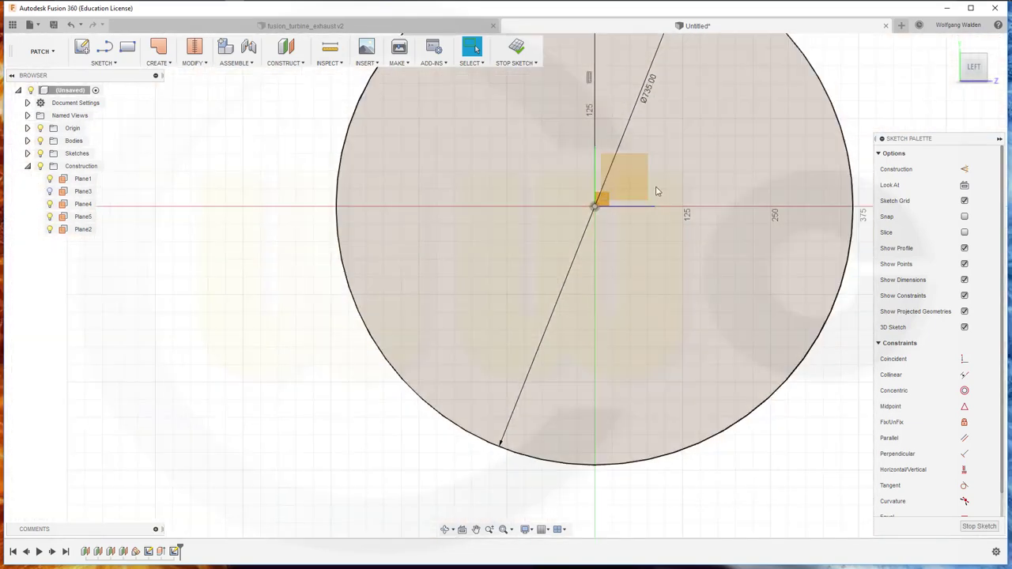
- Draw a slightly slanted line from the origin out to the circle's edge
key(l)
scroll(672, 178, down, 1)
scroll(691, 158, down, 2)
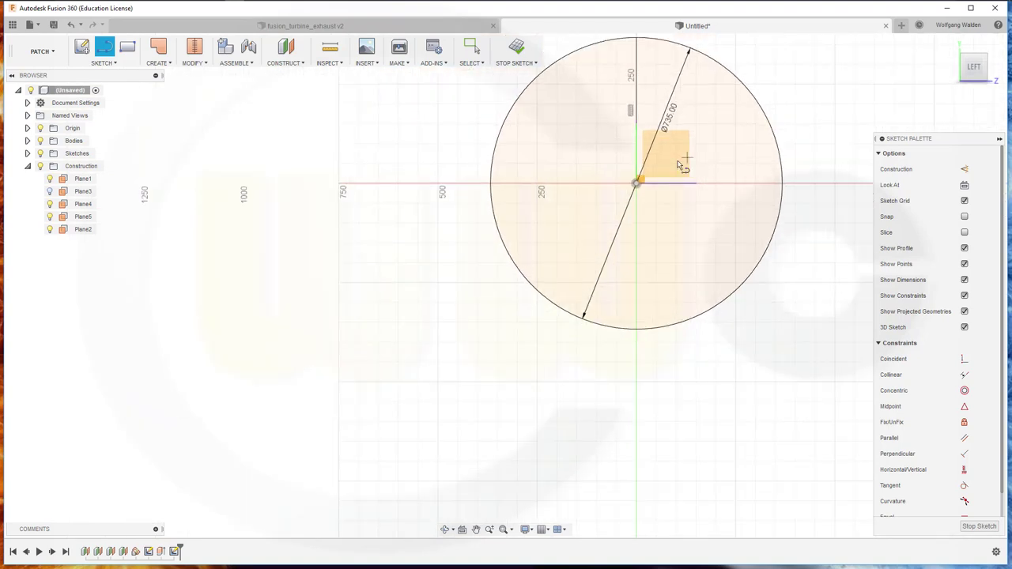
click(637, 183)
click(670, 41)
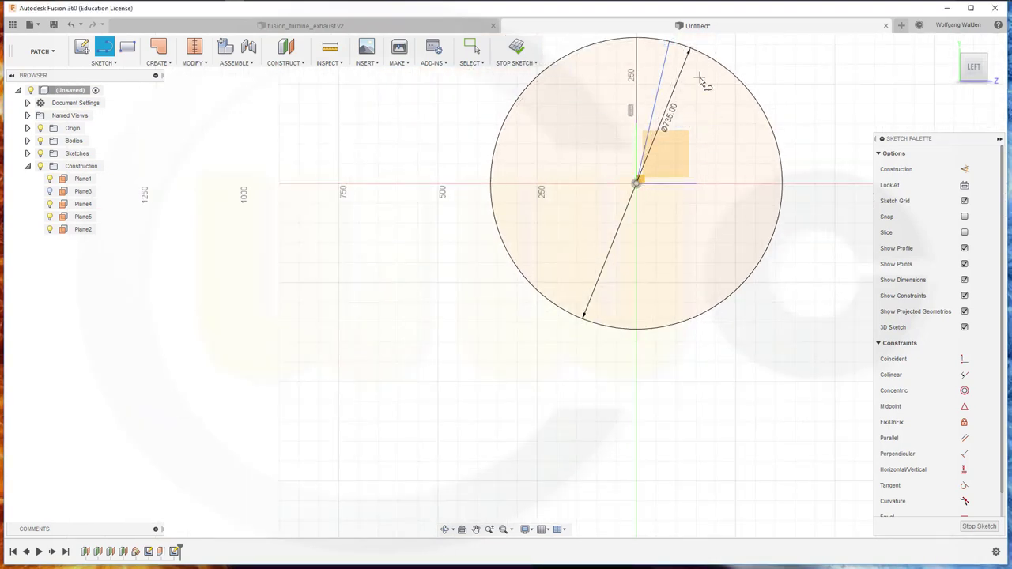
key(Escape)
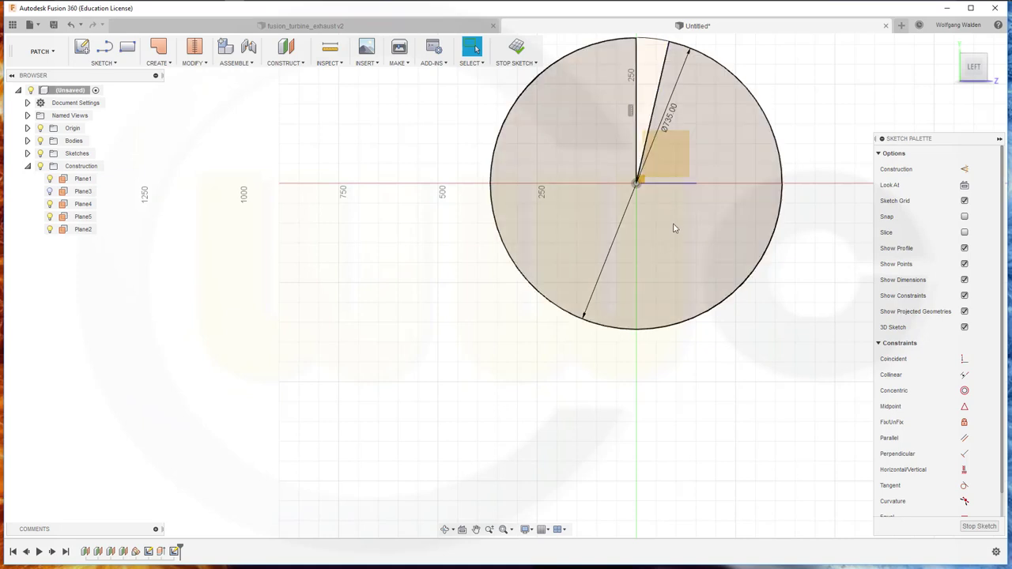
- Project Plane5 into the sketch
key(p)
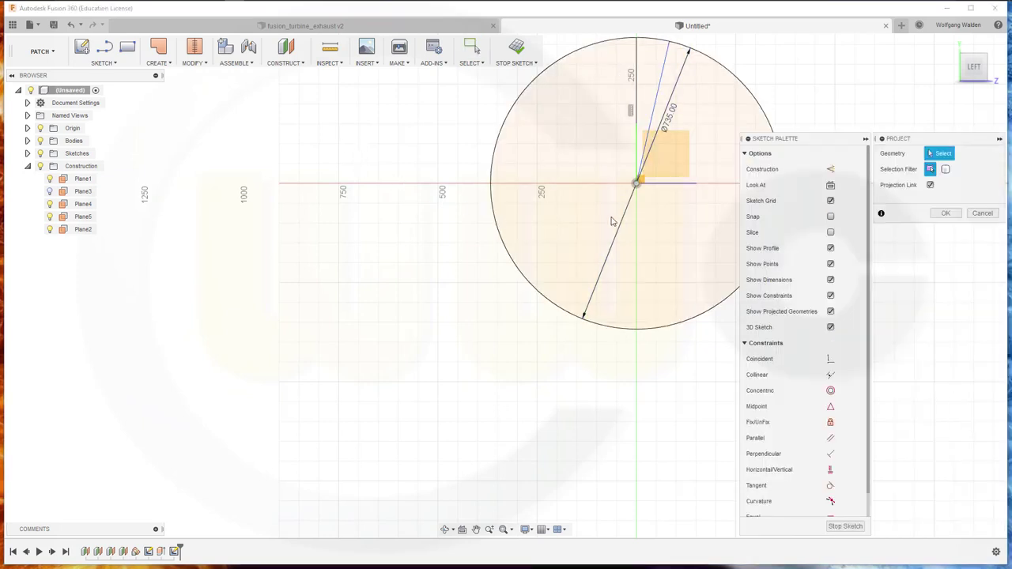
scroll(626, 215, up, 3)
scroll(625, 205, up, 3)
scroll(624, 194, up, 3)
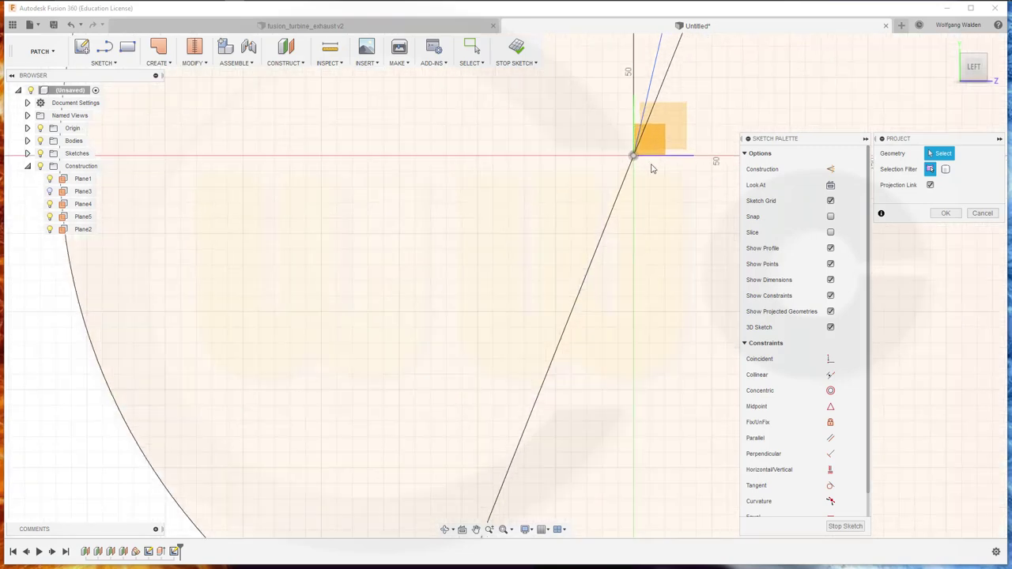
scroll(622, 181, up, 2)
click(622, 174)
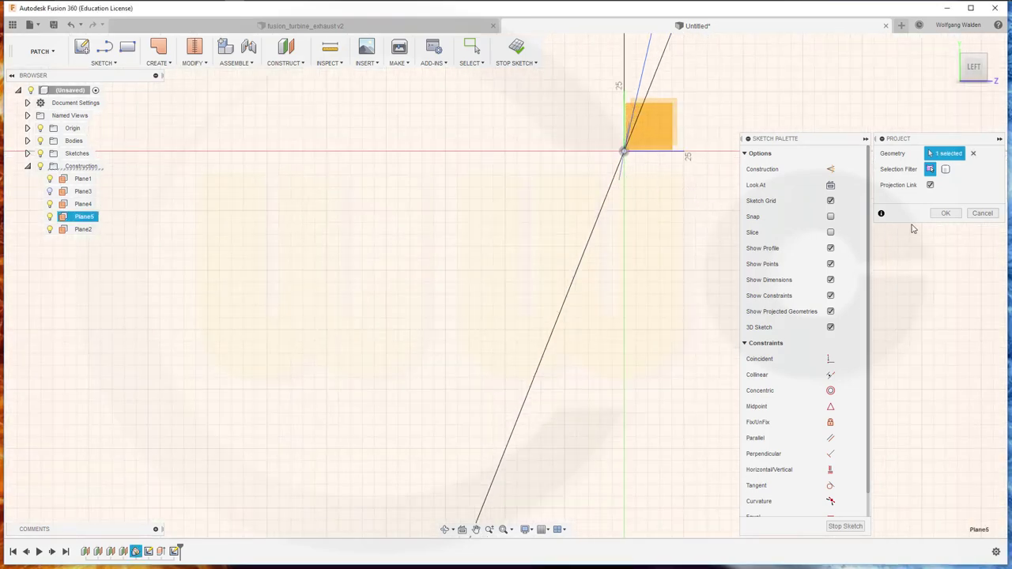
click(946, 213)
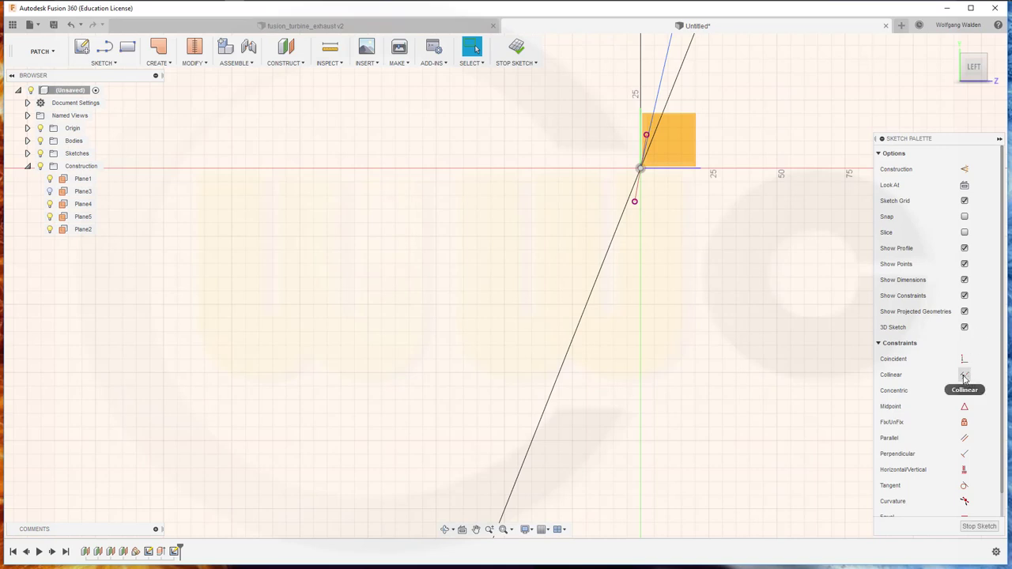
- Constrain the slanted line collinear with the projected Plane5 line
click(963, 376)
click(655, 102)
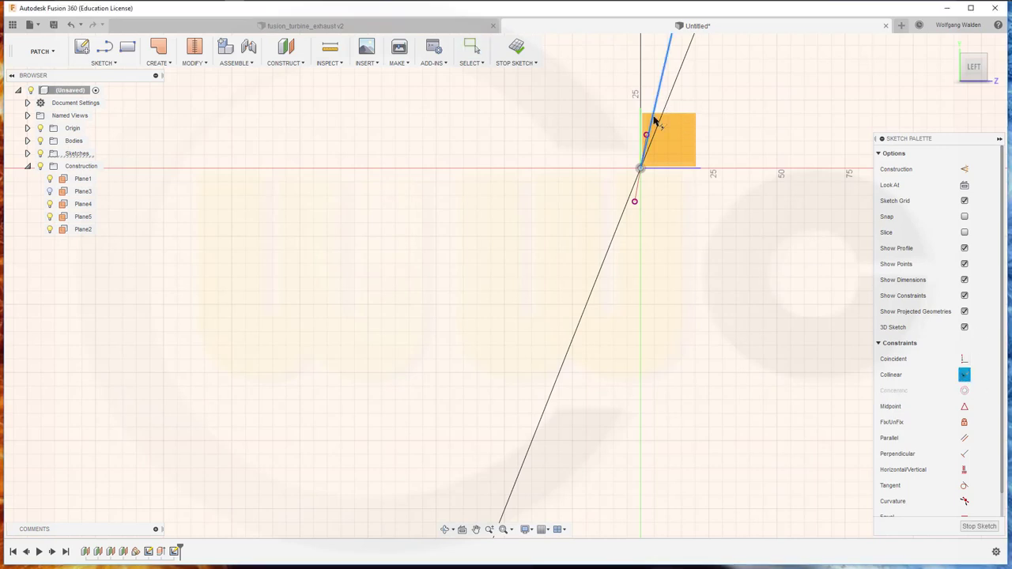
click(636, 197)
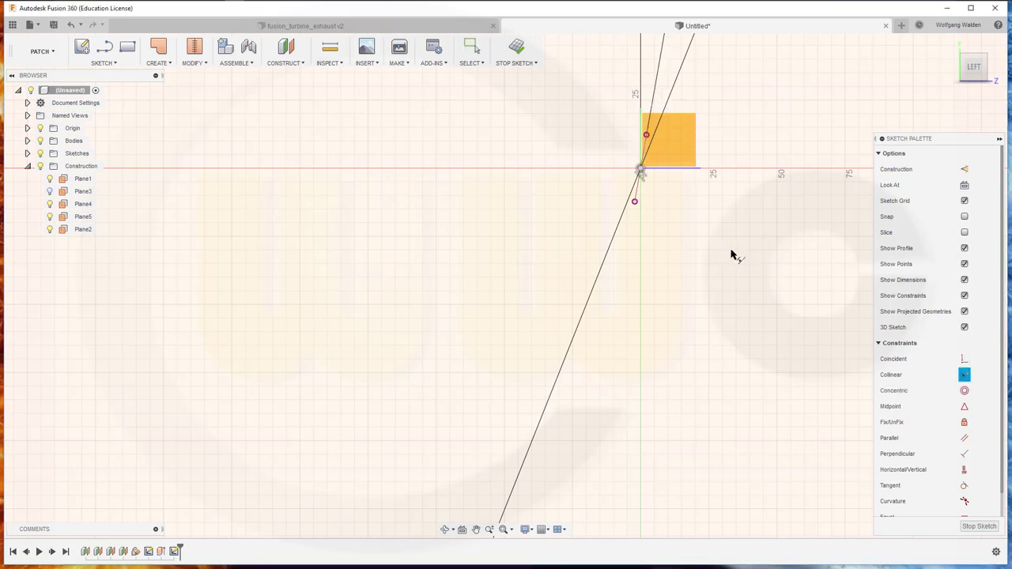
scroll(757, 183, down, 4)
scroll(791, 145, down, 2)
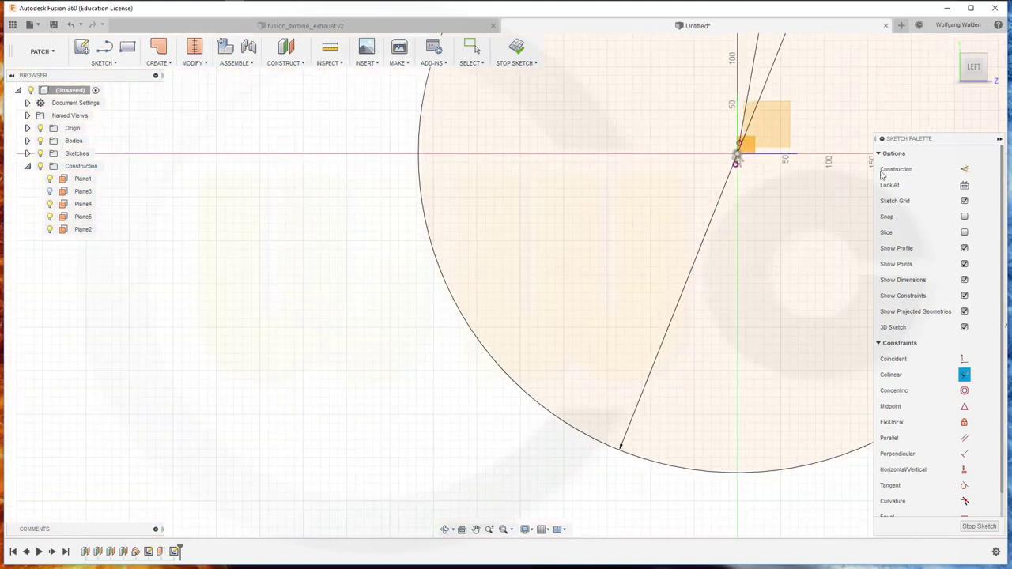
mouse_move(814, 183)
middle_down()
mouse_move(718, 354)
mouse_move(752, 301)
middle_up()
- Convert both radial lines to construction lines and trim the circle to the short arc between them
key(Escape)
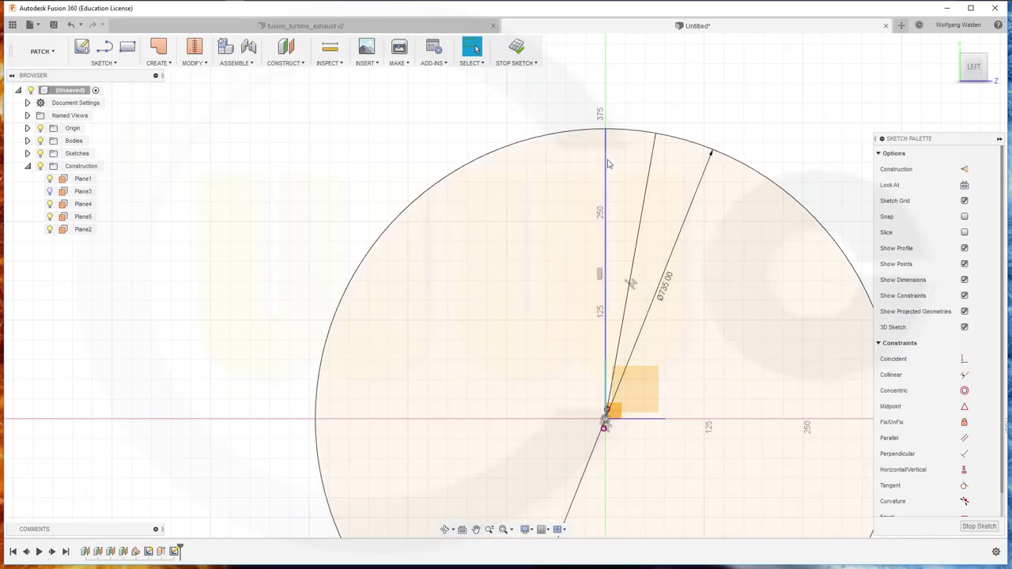
click(607, 163)
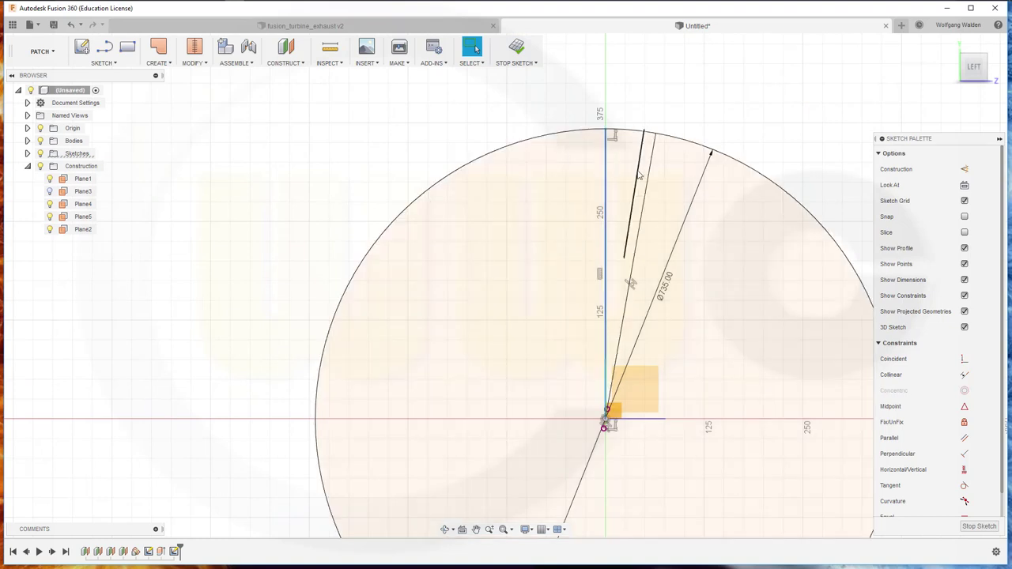
ctrl+click(650, 172)
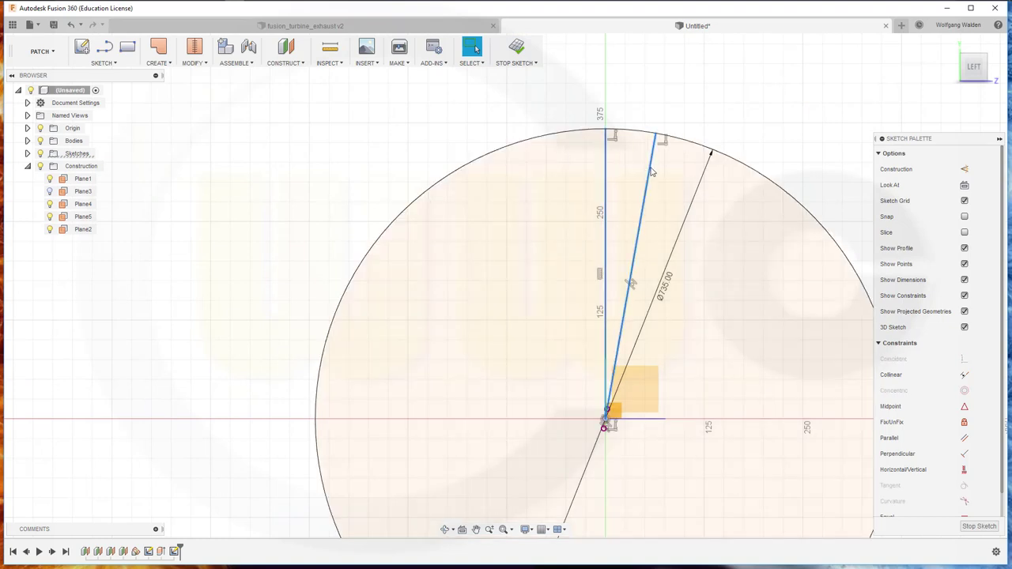
right_click(649, 171)
click(666, 243)
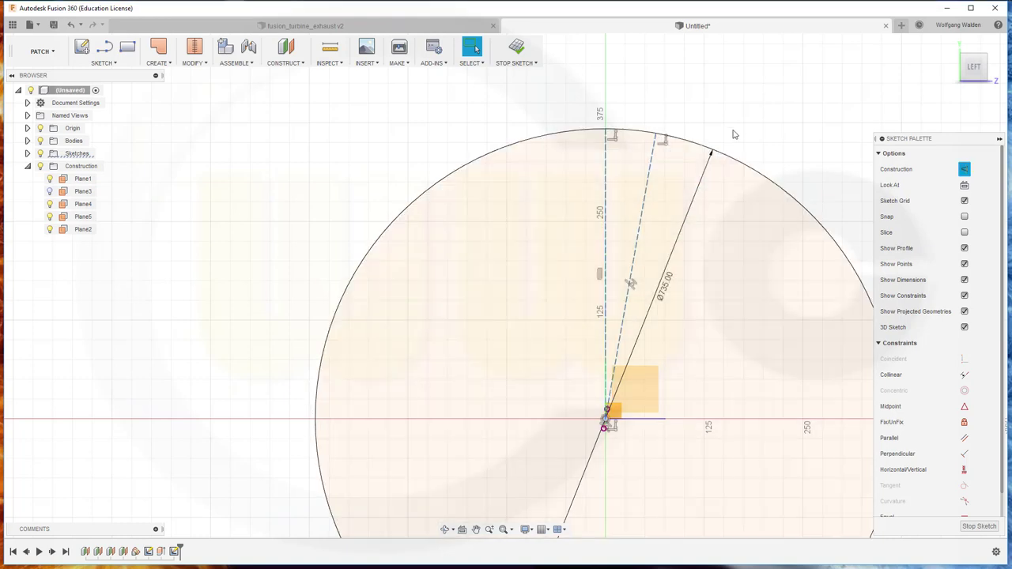
click(739, 122)
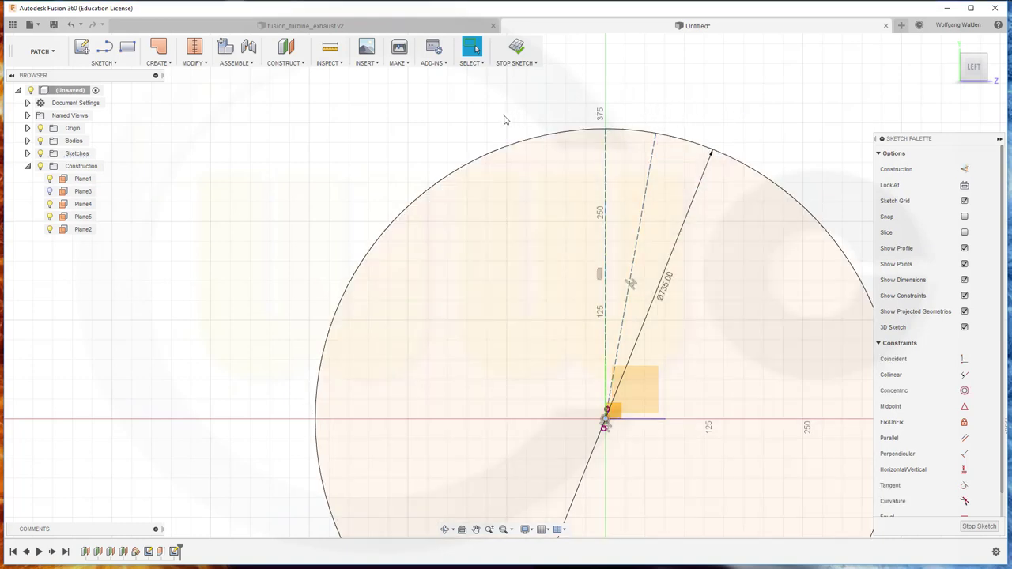
click(537, 136)
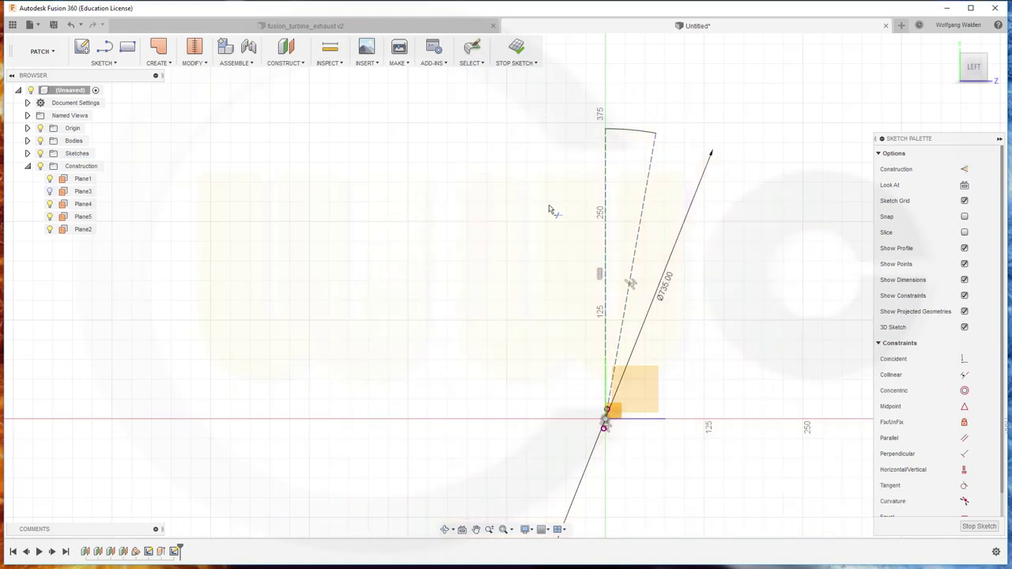
- Finish the arc sketch and reposition the view
click(984, 526)
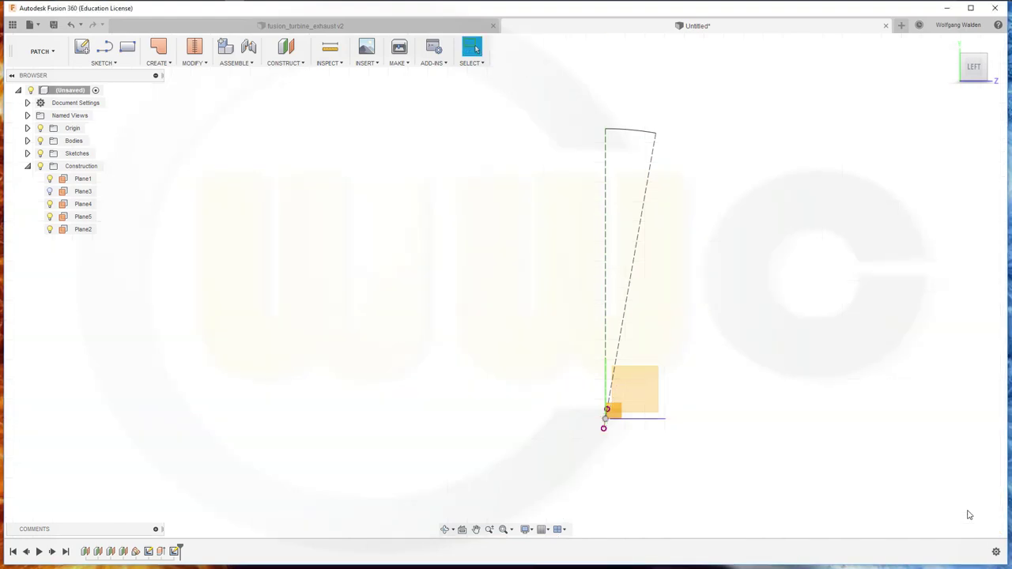
scroll(734, 274, down, 1)
scroll(732, 260, down, 3)
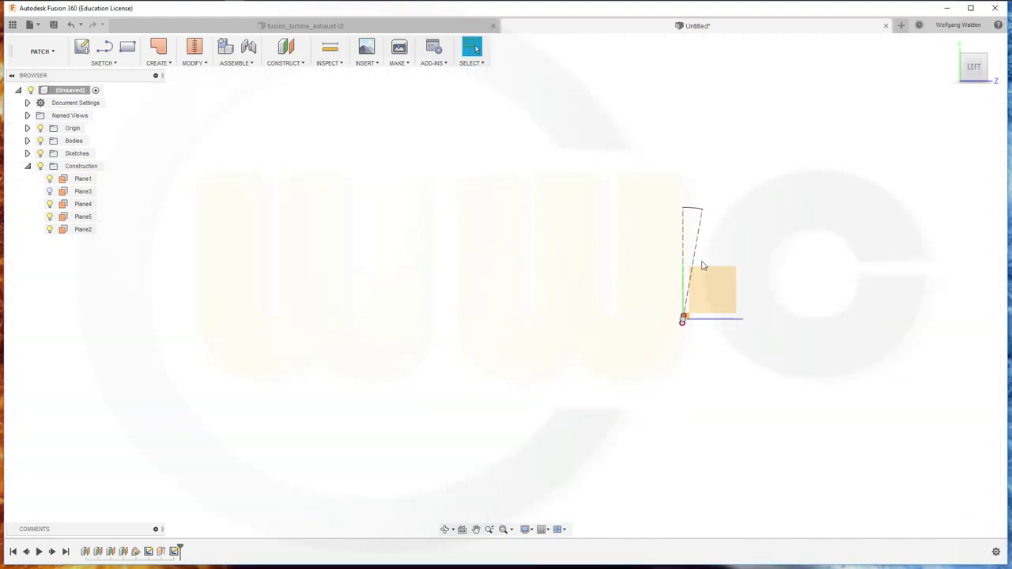
mouse_move(703, 266)
middle_down()
mouse_move(622, 257)
mouse_move(609, 271)
middle_up()
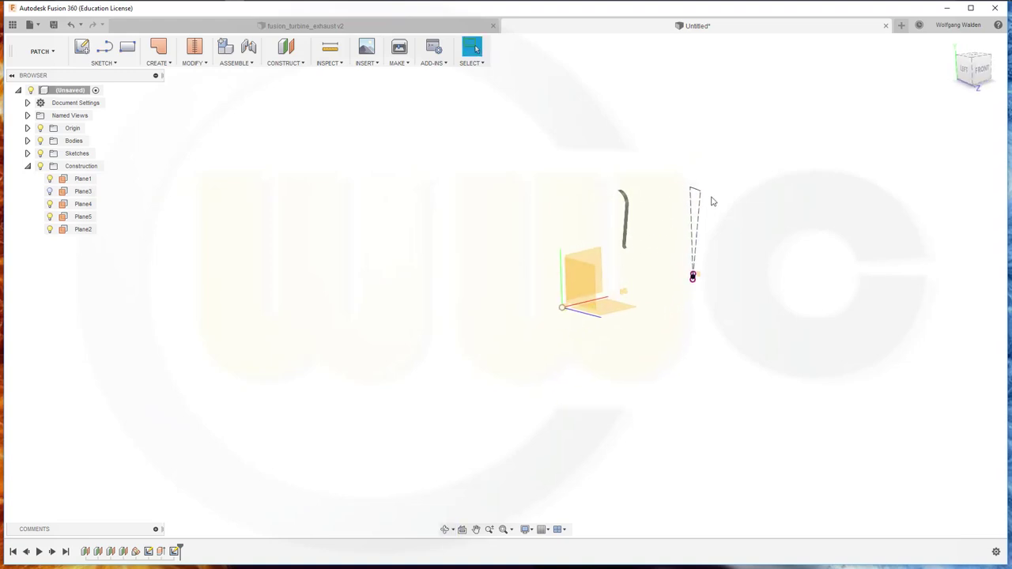
- Extrude the trimmed 735 mm arc with a To Object extent up to Plane4
click(168, 67)
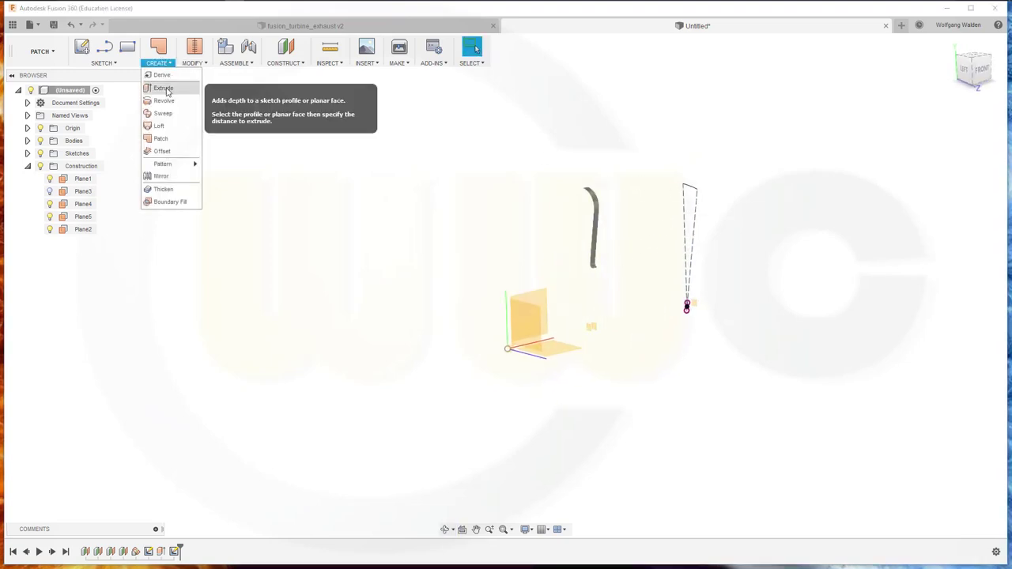
click(163, 87)
click(687, 188)
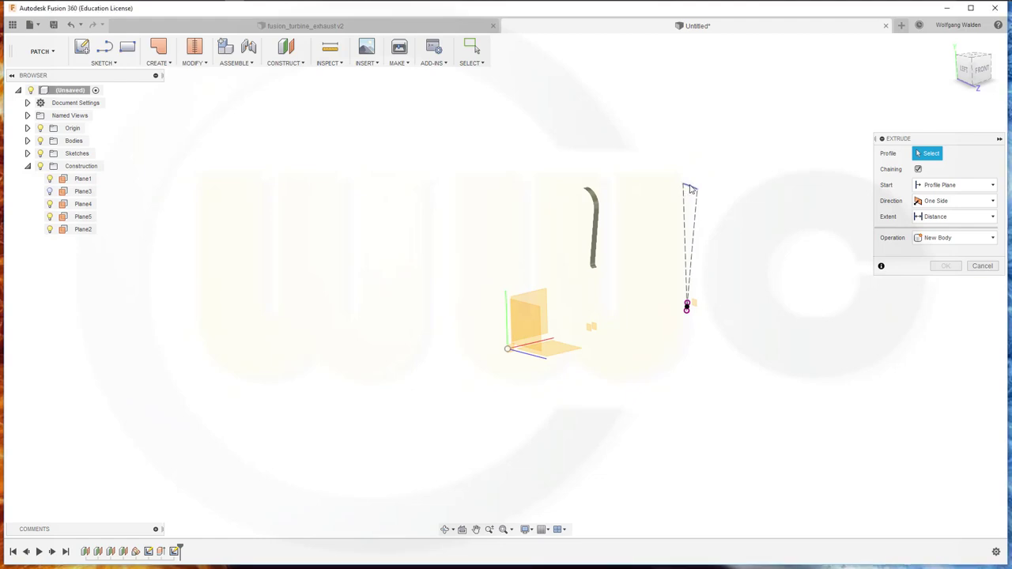
click(992, 204)
click(948, 217)
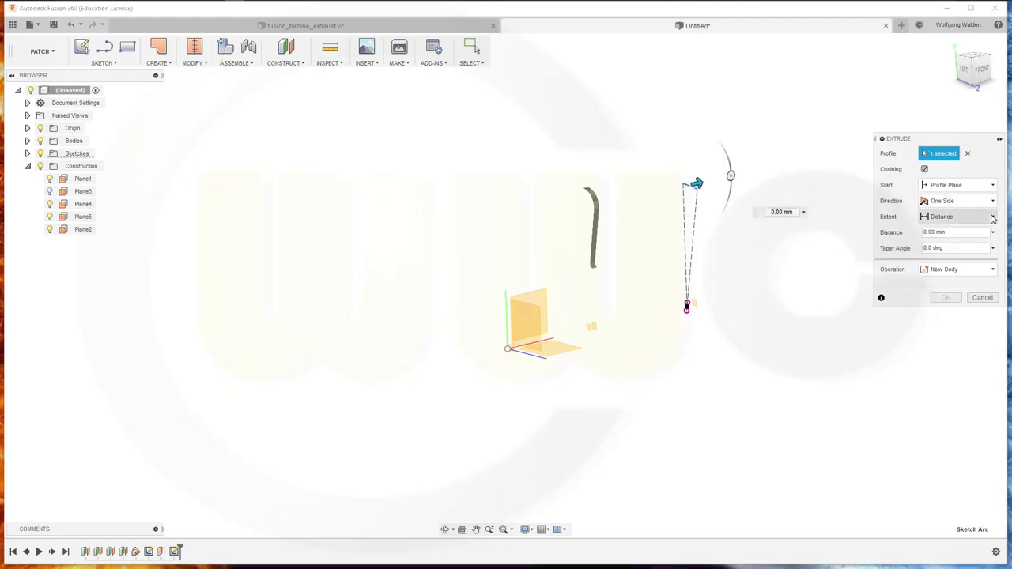
click(960, 216)
click(943, 244)
click(696, 306)
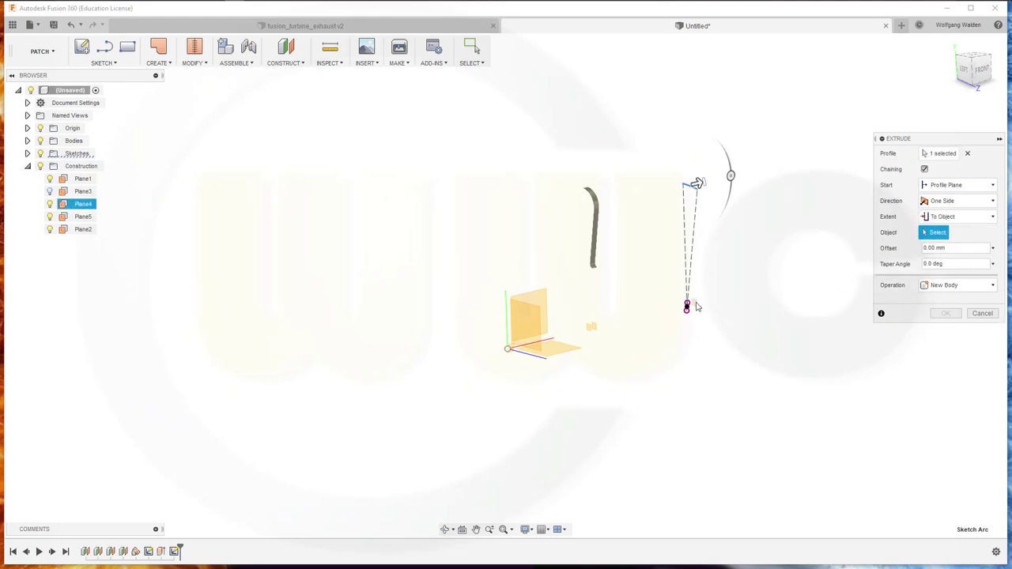
click(946, 331)
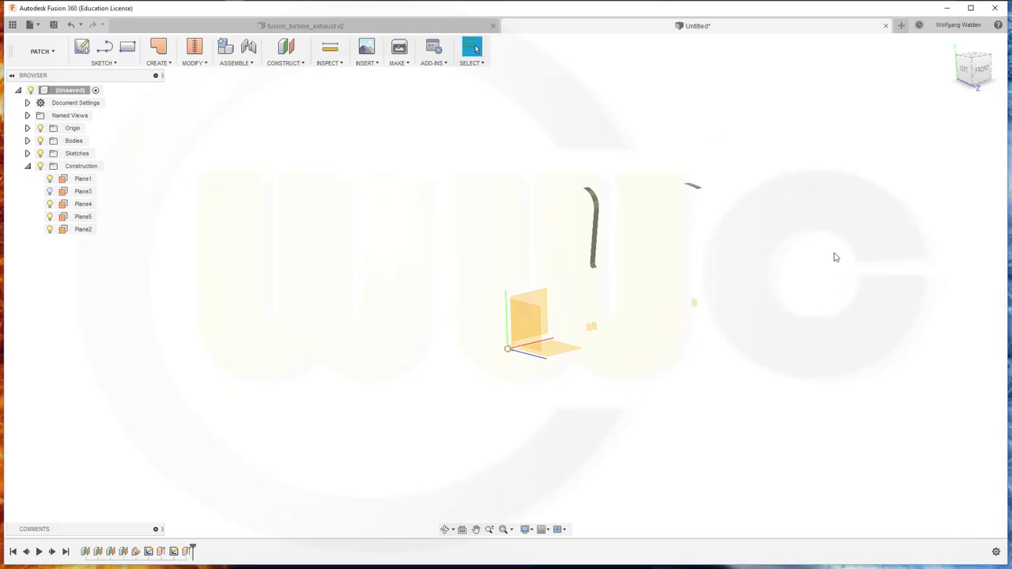
mouse_move(833, 255)
shift+middle_down()
mouse_move(751, 188)
mouse_move(693, 185)
mouse_move(672, 201)
mouse_move(666, 266)
mouse_move(580, 285)
mouse_move(622, 294)
mouse_move(625, 284)
shift+middle_up()
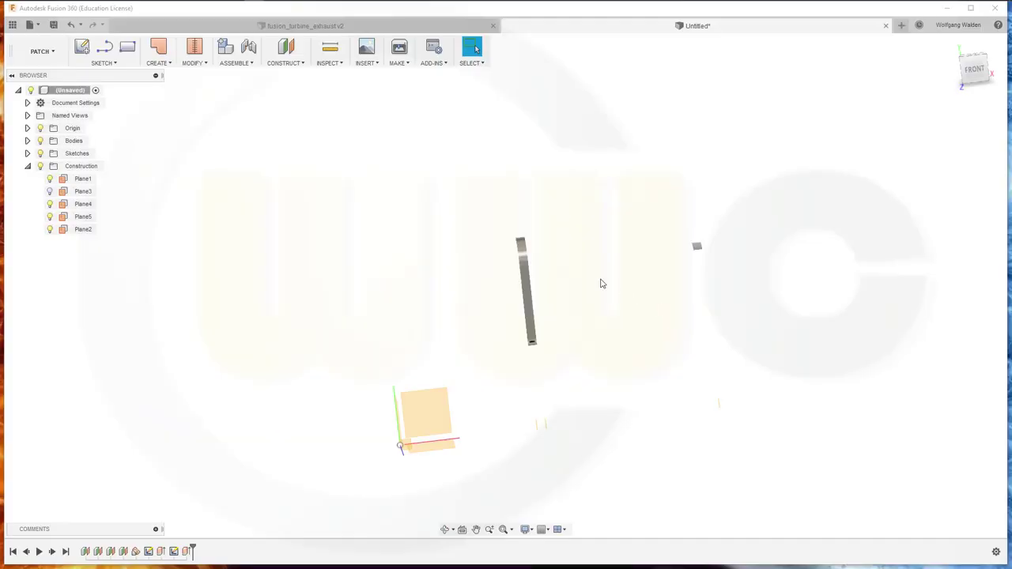
click(87, 49)
- Project the top edges of the vane surface and arc strip into the new sketch as construction geometry
click(440, 408)
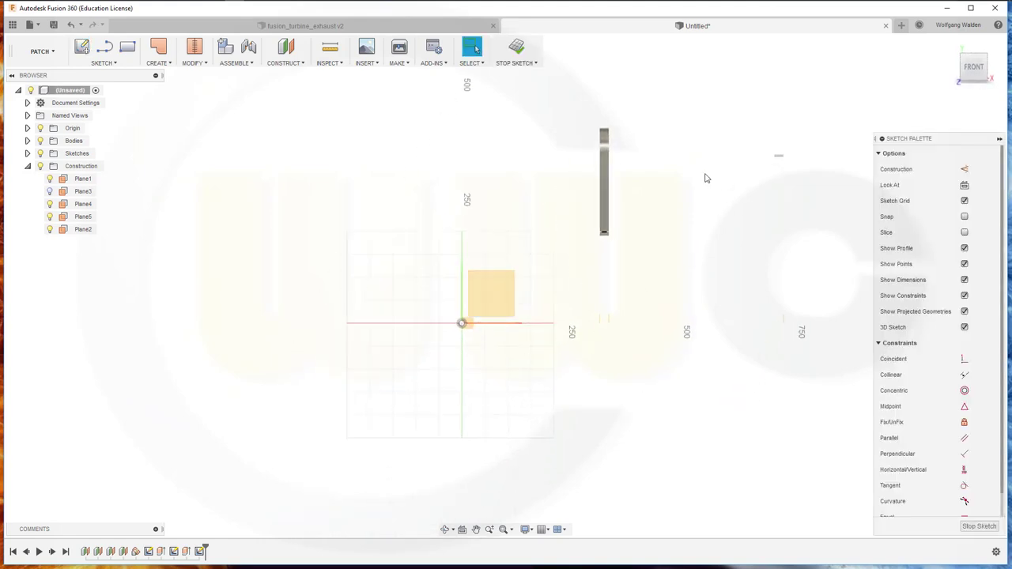
key(p)
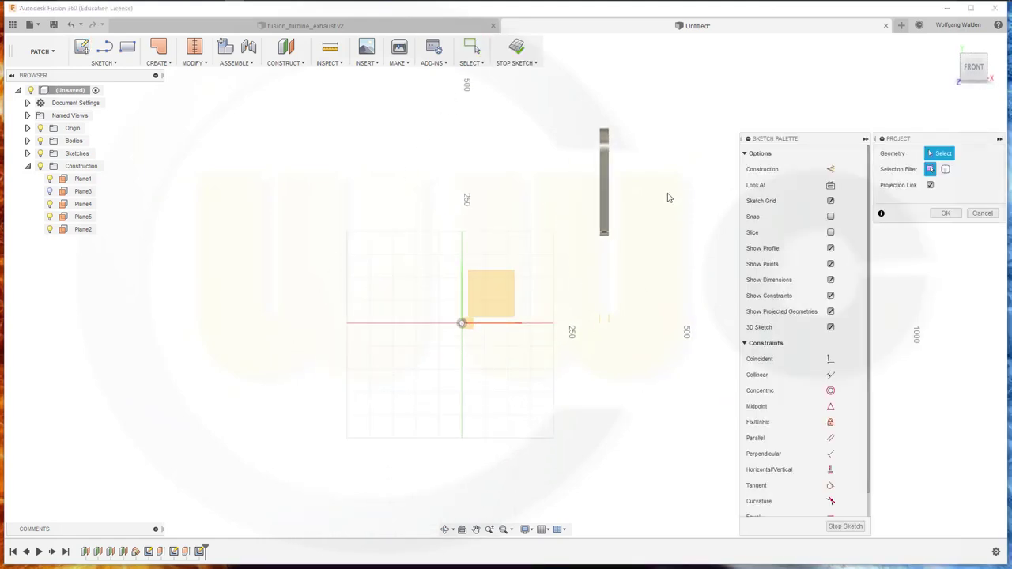
click(830, 169)
shift+middle_drag(658, 187, 615, 305)
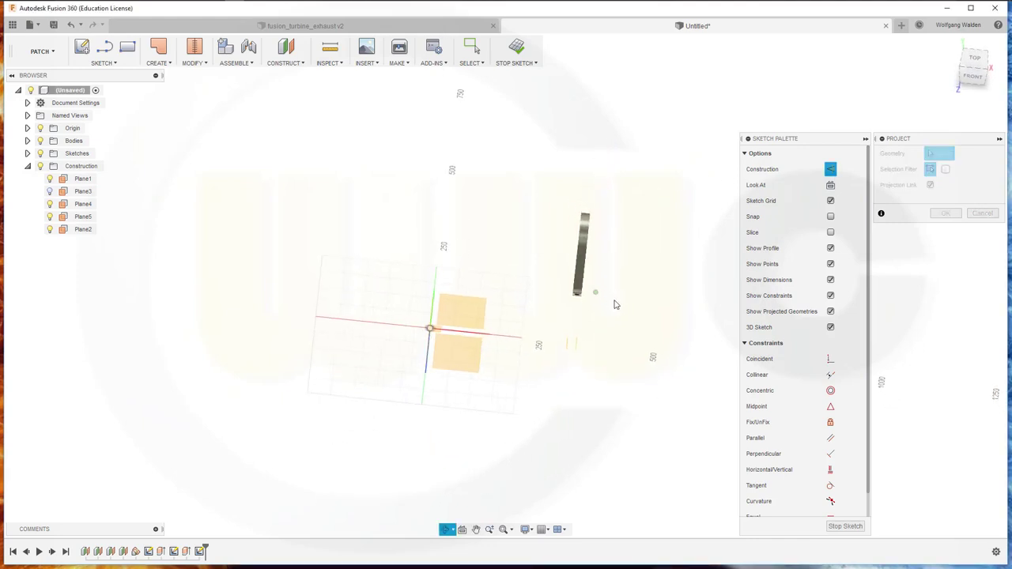
shift+middle_drag(615, 305, 557, 197)
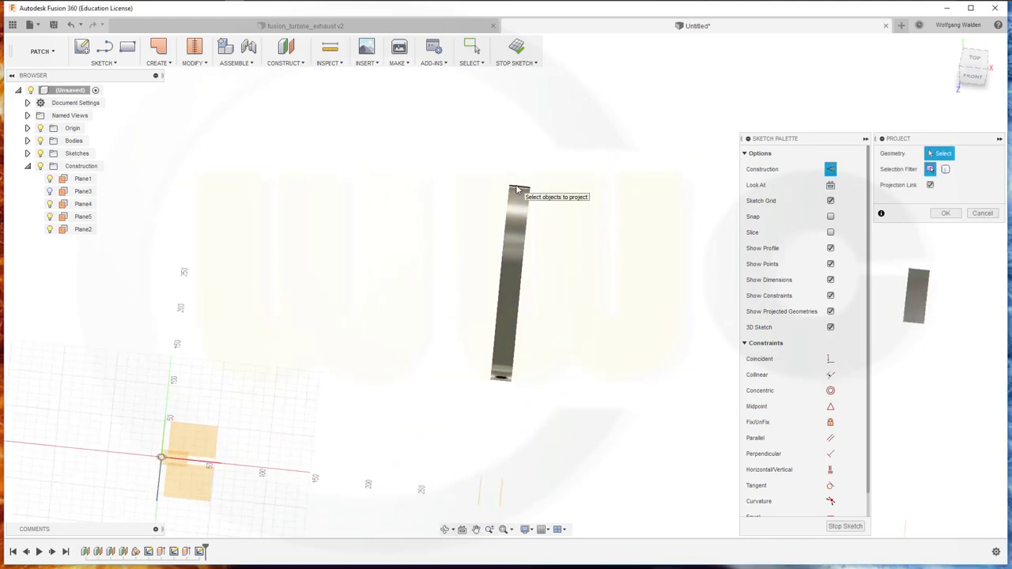
click(518, 189)
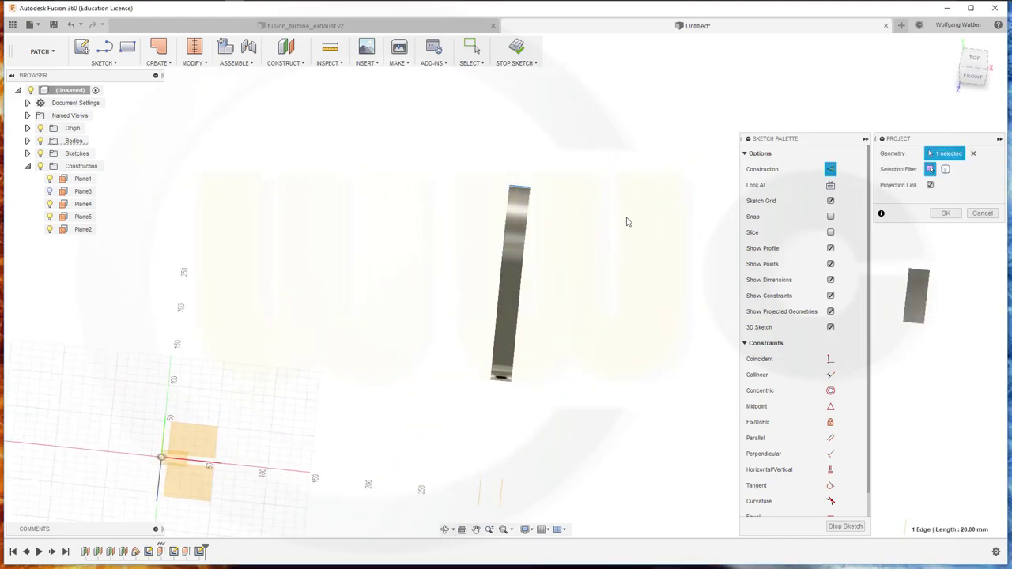
click(921, 272)
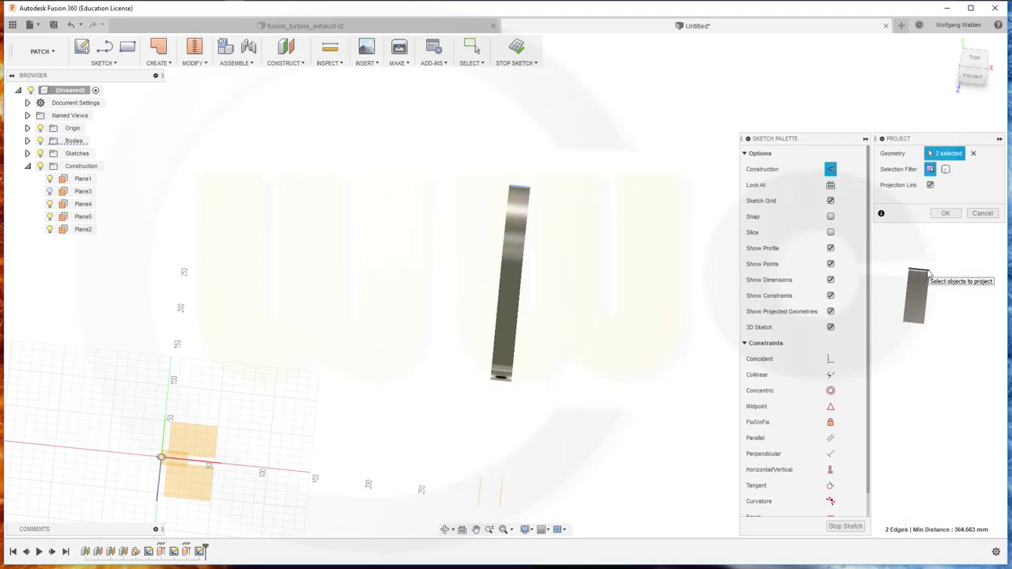
click(945, 214)
scroll(726, 259, down, 3)
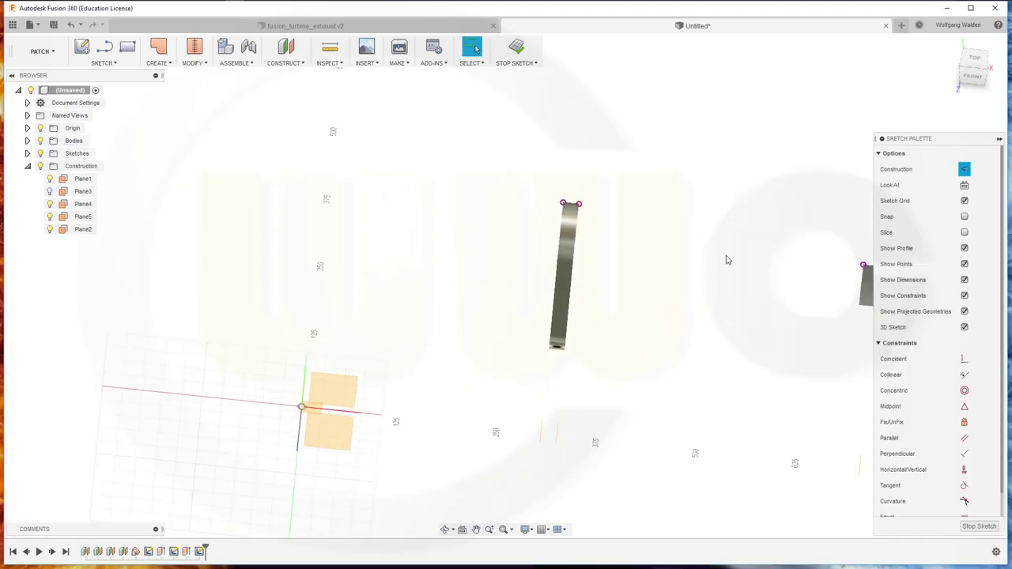
- Draw a non-construction fit-point spline from the first strip's top corner to the second strip's corner
click(114, 63)
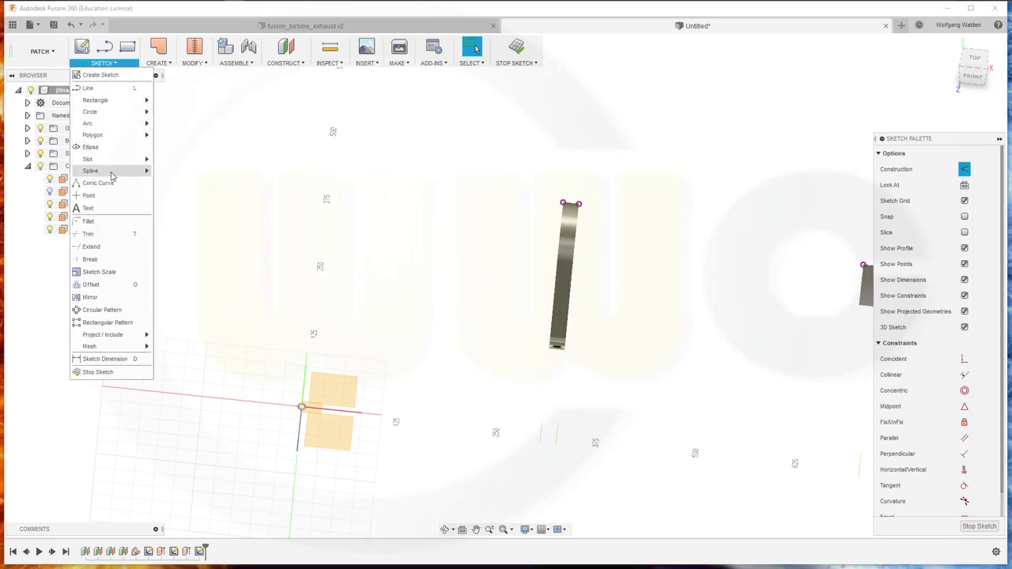
mouse_move(91, 170)
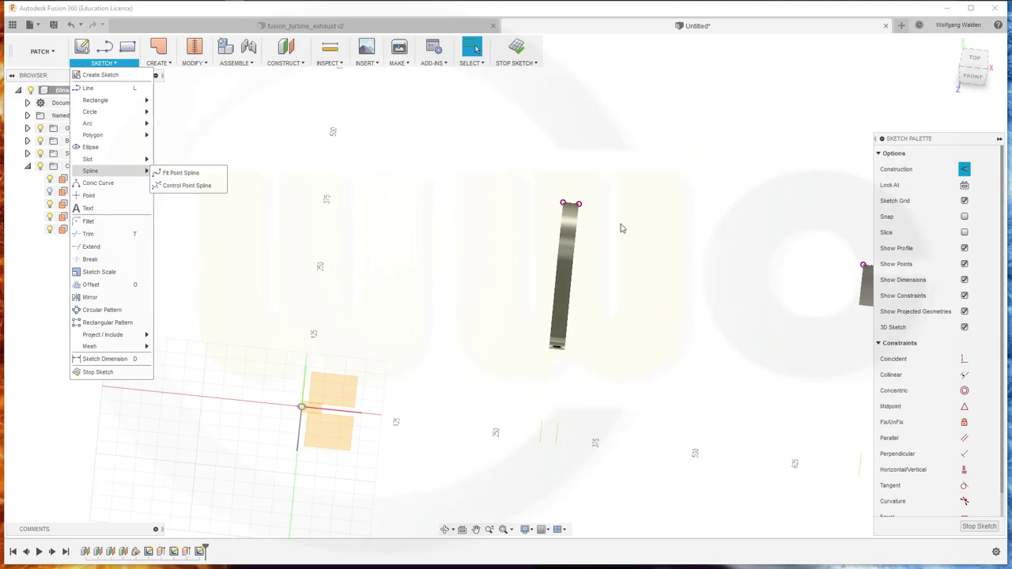
click(181, 172)
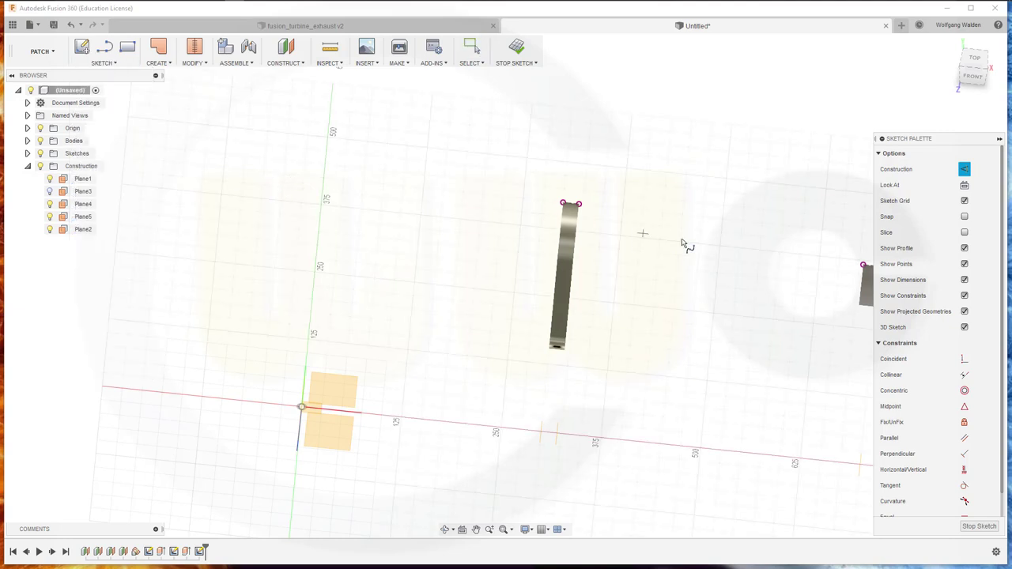
click(578, 204)
click(963, 168)
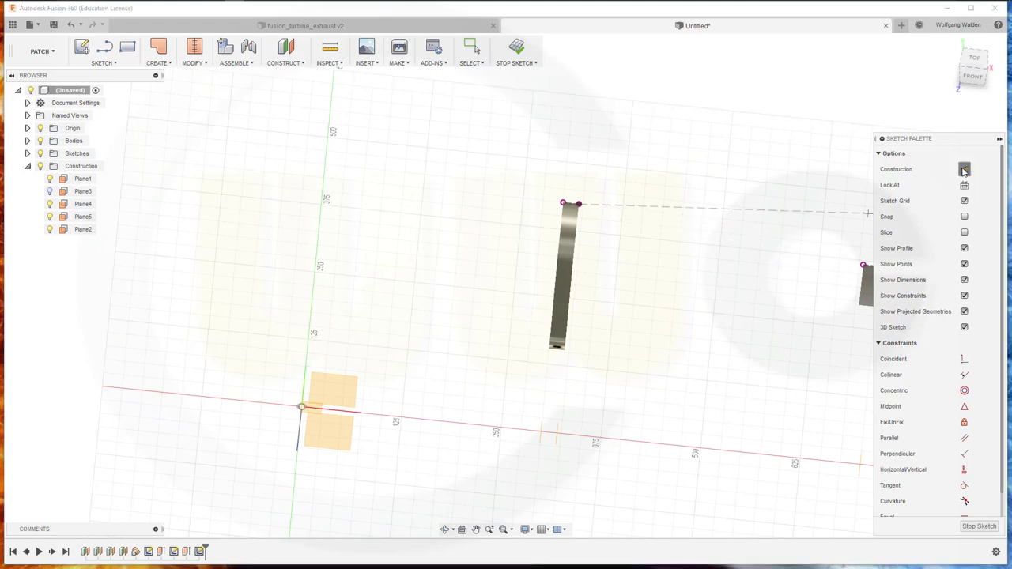
click(863, 264)
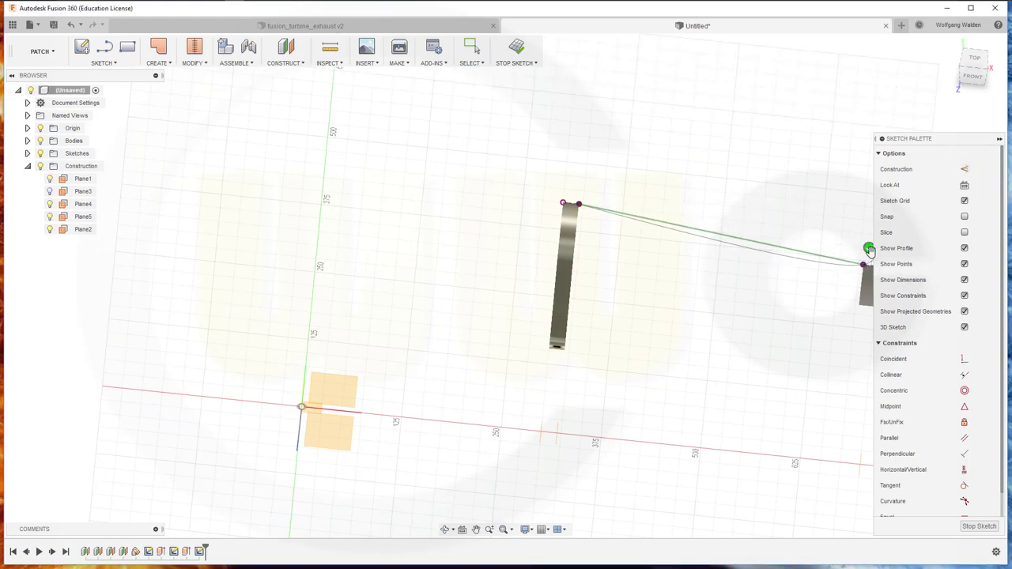
click(867, 248)
scroll(688, 253, up, 2)
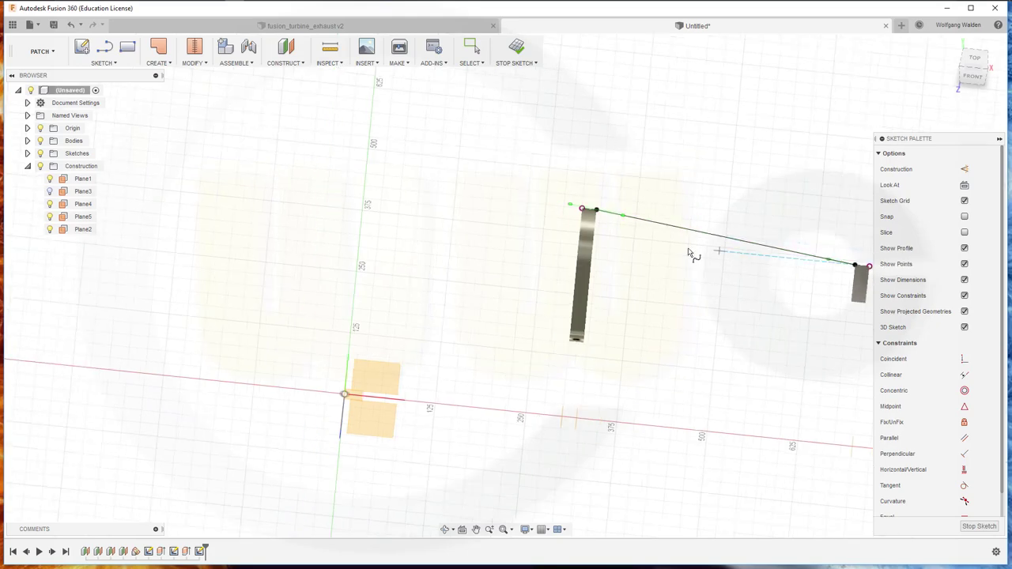
scroll(639, 234, up, 2)
scroll(657, 262, up, 1)
key(Escape)
- Make the spline's start tangent collinear with the first strip's top edge
scroll(623, 260, up, 1)
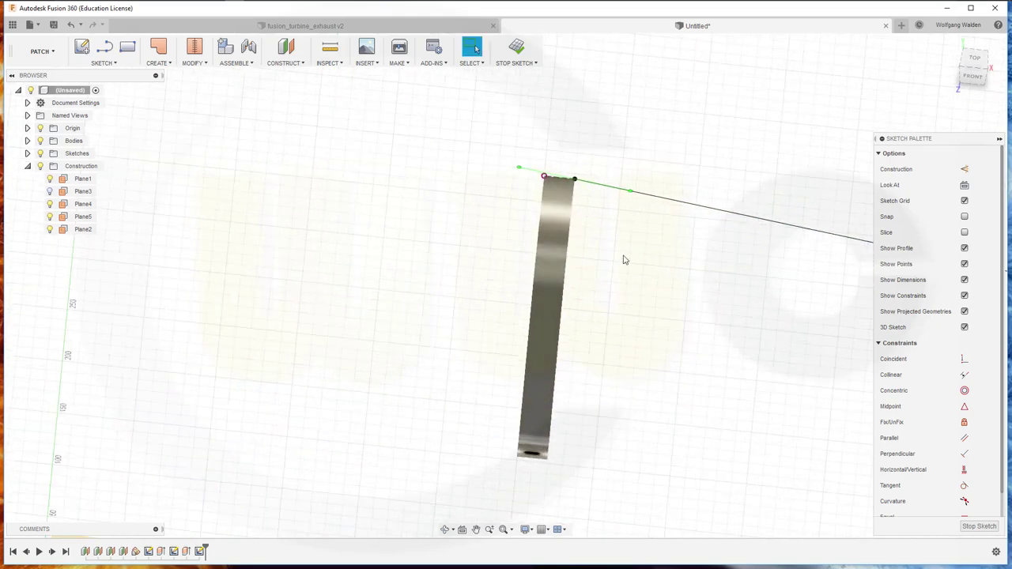
scroll(529, 201, up, 2)
drag(479, 141, 479, 131)
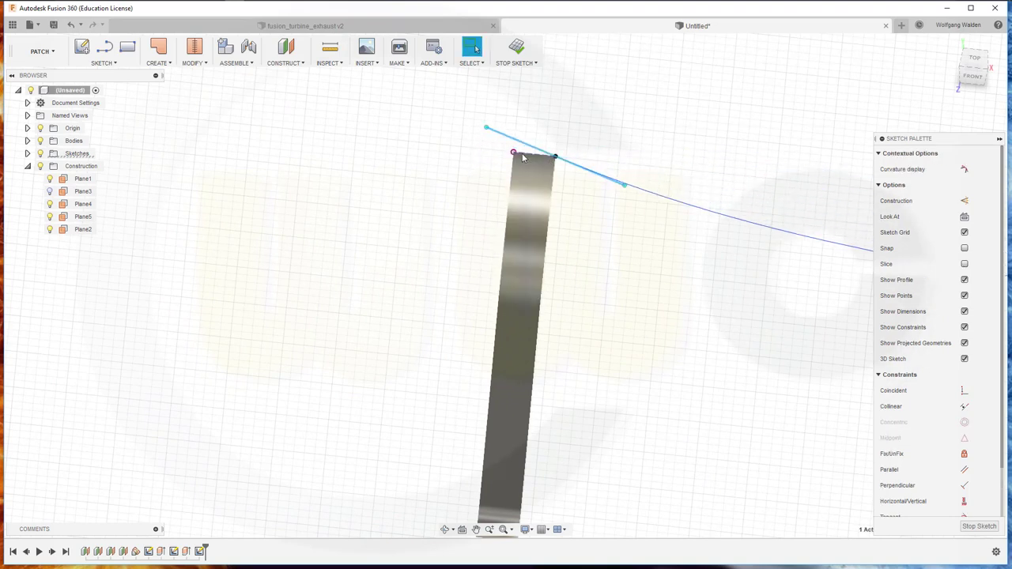
key(Escape)
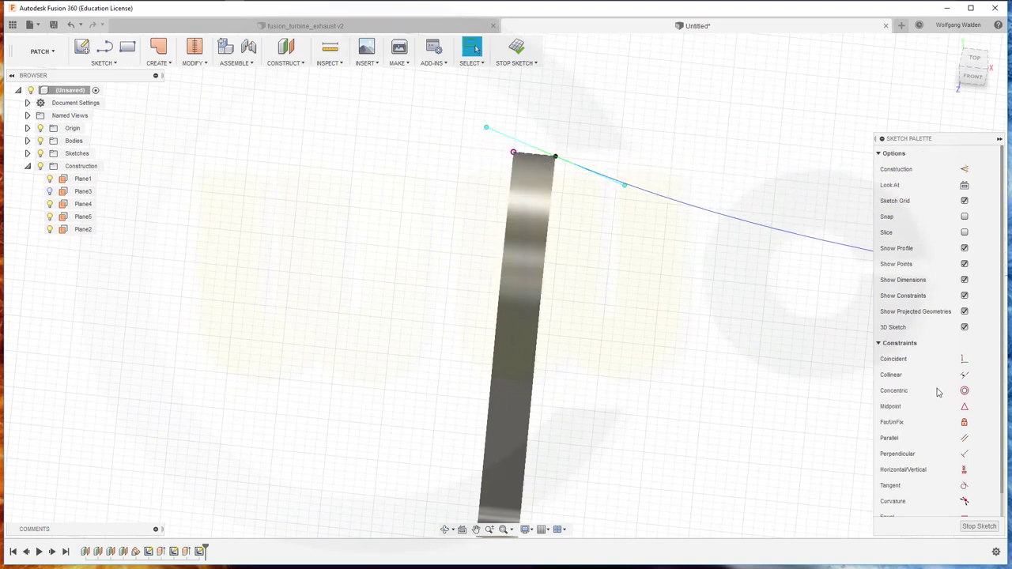
click(963, 375)
click(516, 143)
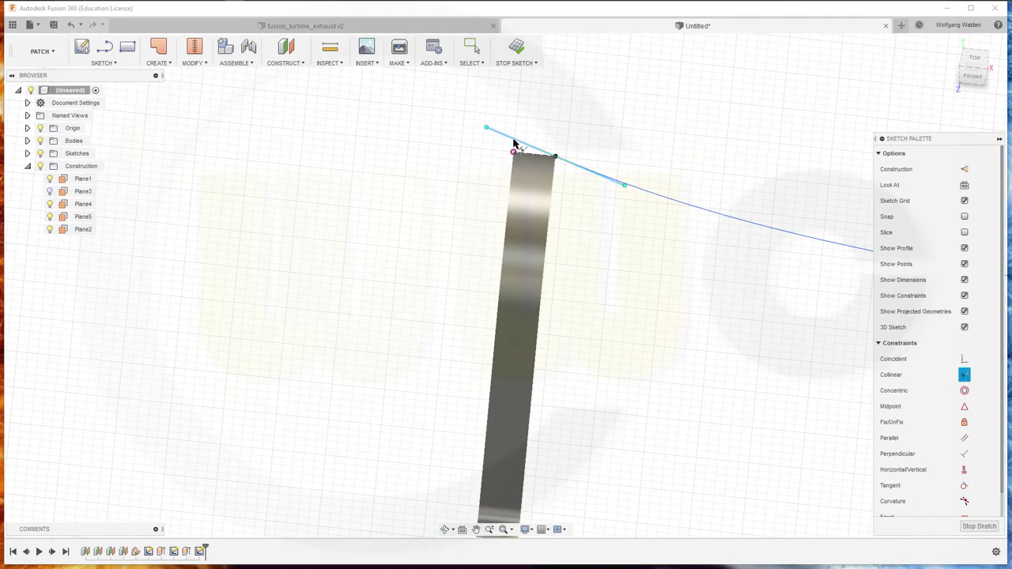
click(533, 158)
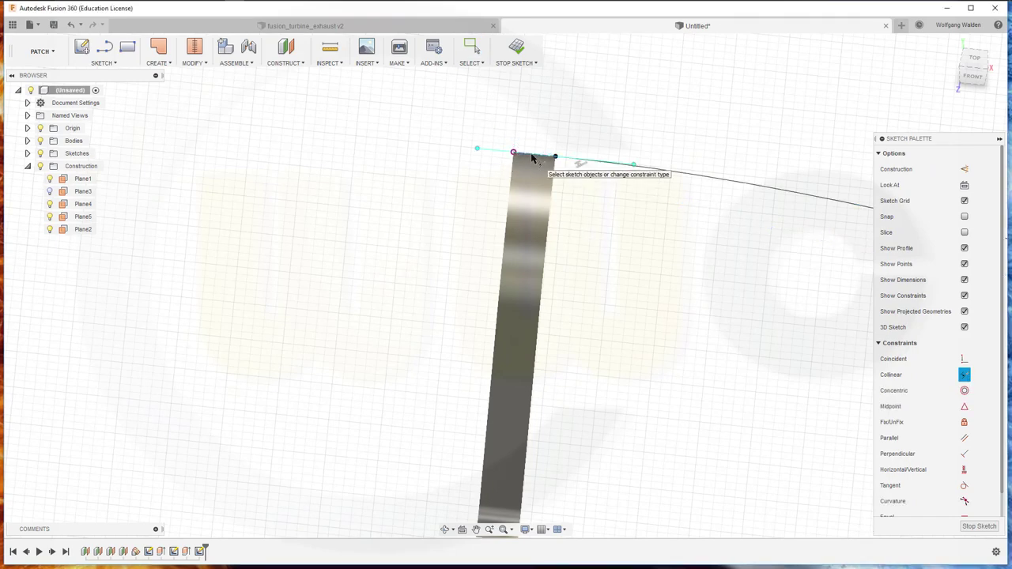
- Make the spline's end tangent collinear with the second strip's top edge and finish the sketch
scroll(748, 276, down, 3)
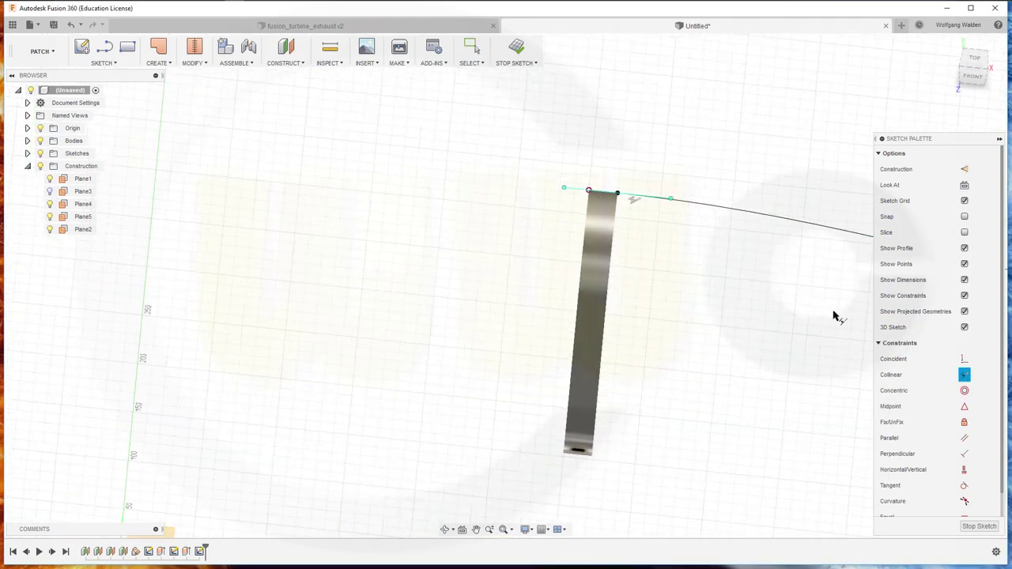
mouse_move(840, 310)
middle_down()
mouse_move(606, 280)
mouse_move(341, 285)
middle_up()
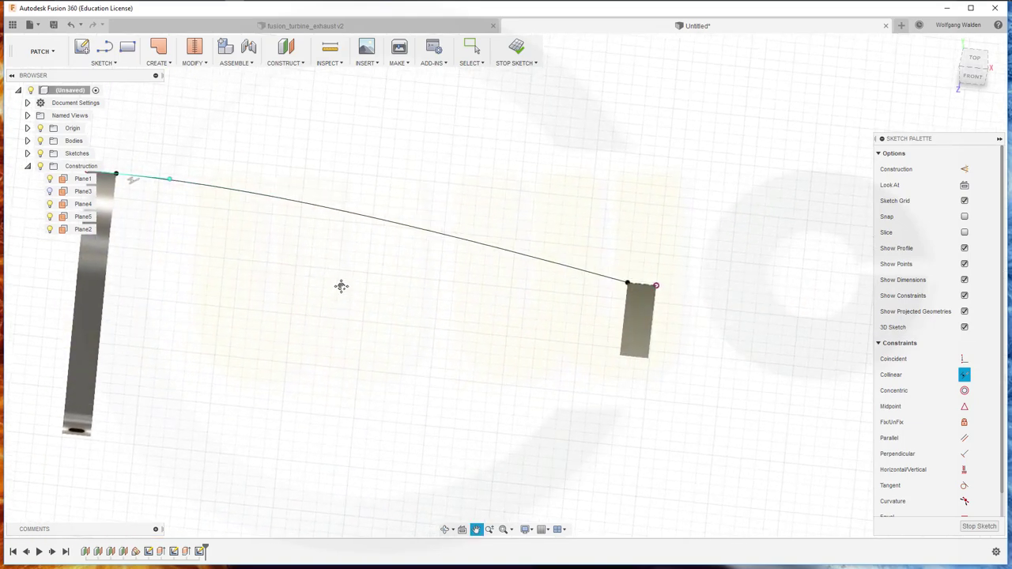
scroll(625, 292, up, 2)
scroll(629, 290, up, 2)
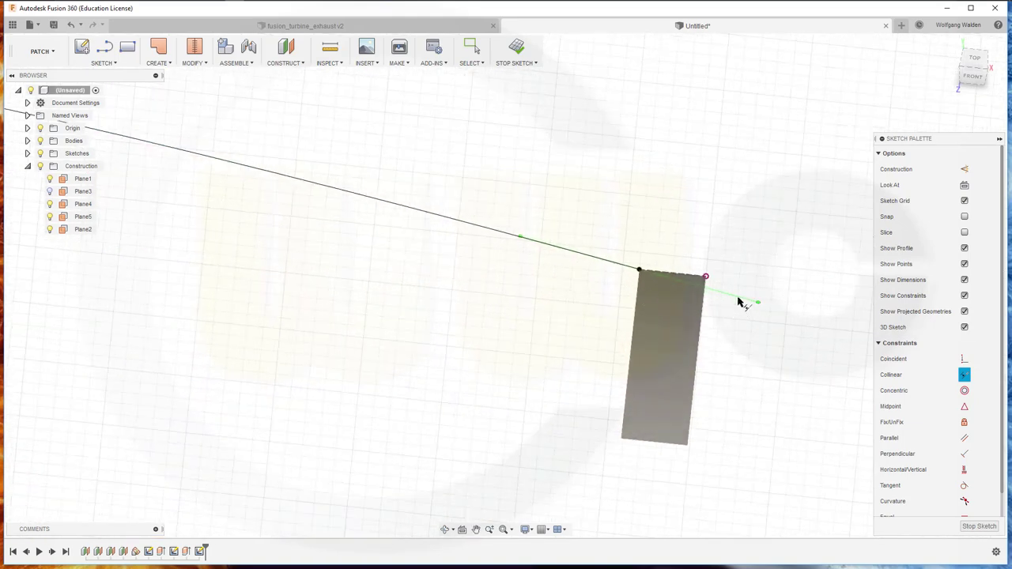
click(738, 297)
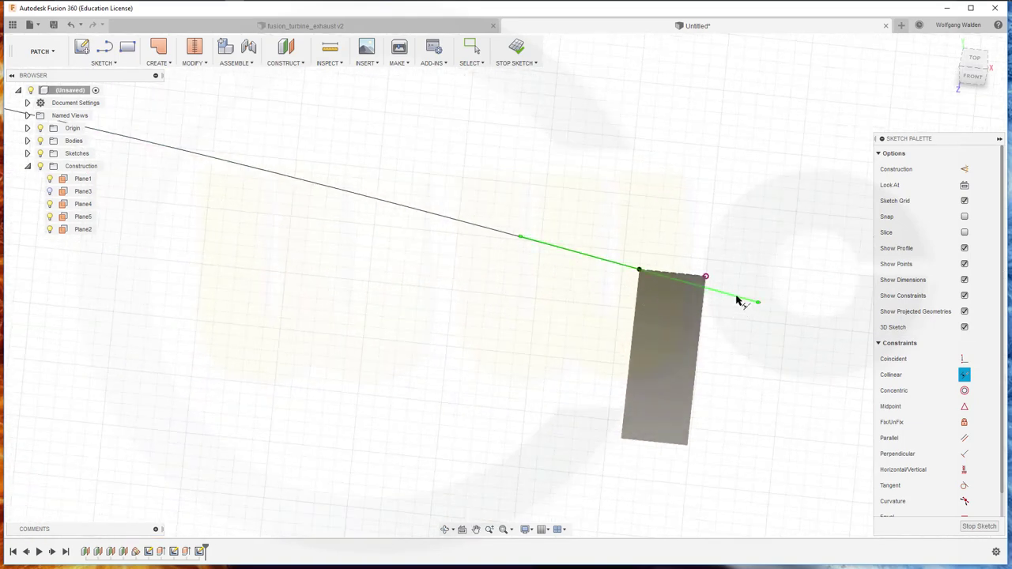
click(683, 276)
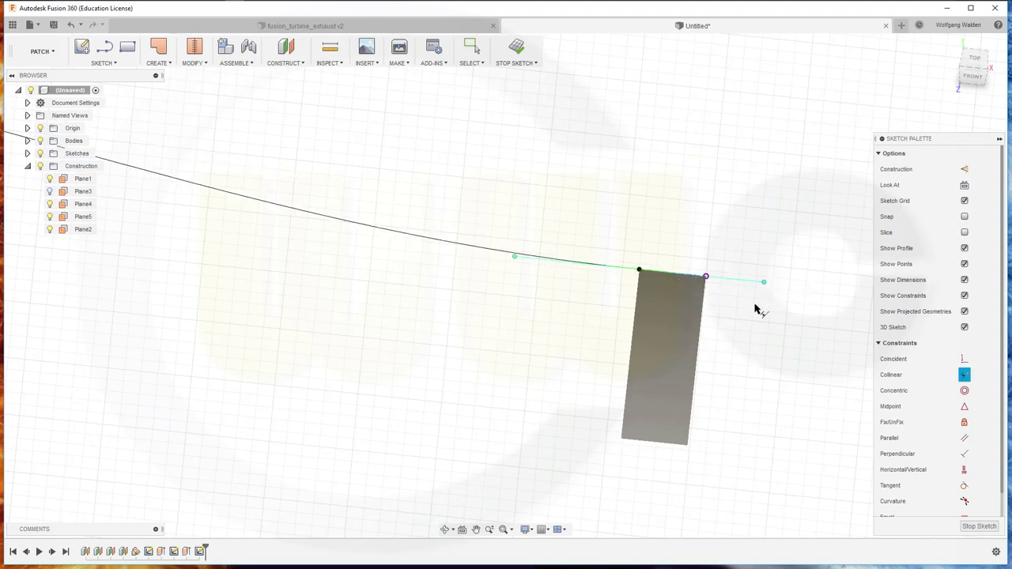
click(984, 528)
- Extrude the bridging spline one side by a distance of 1 into a new surface strip
scroll(519, 329, down, 2)
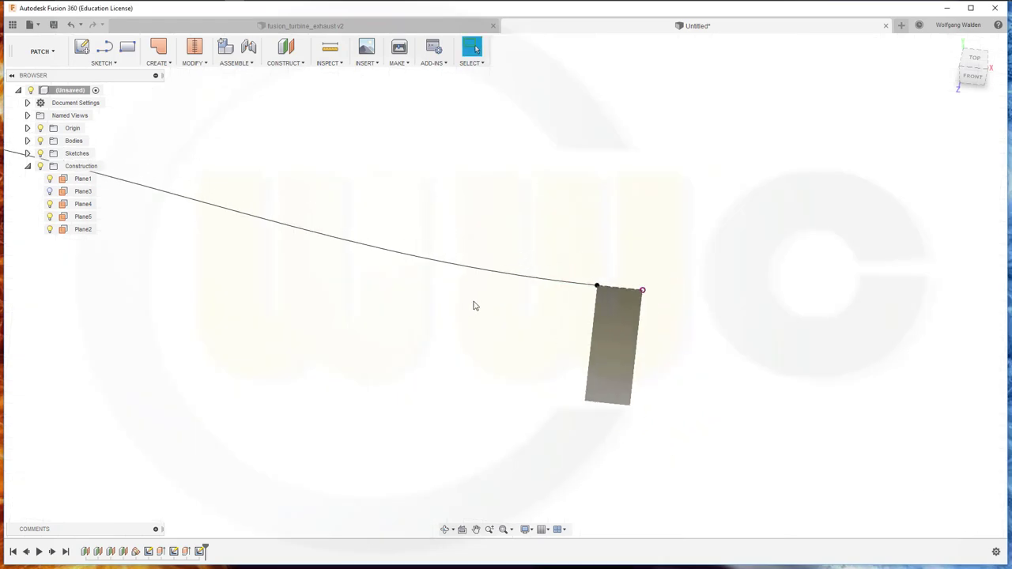
scroll(474, 305, down, 2)
shift+middle_drag(355, 278, 384, 304)
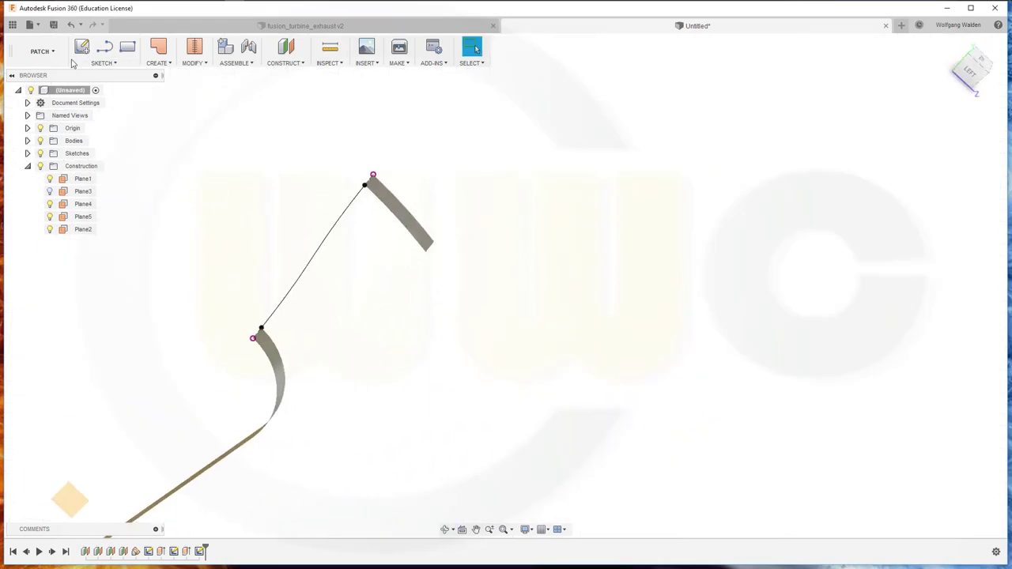
click(169, 68)
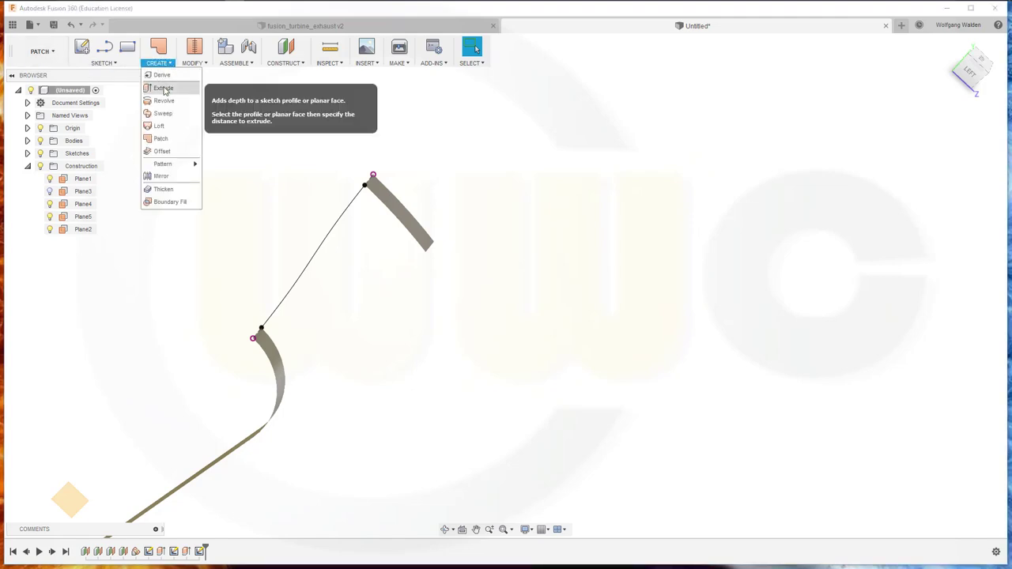
click(164, 87)
click(313, 259)
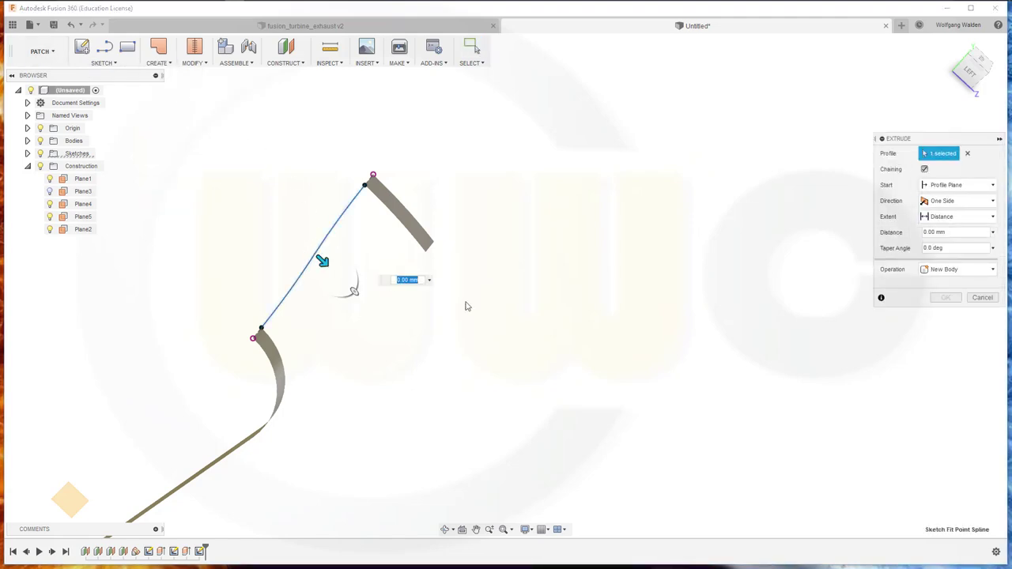
click(993, 201)
click(993, 202)
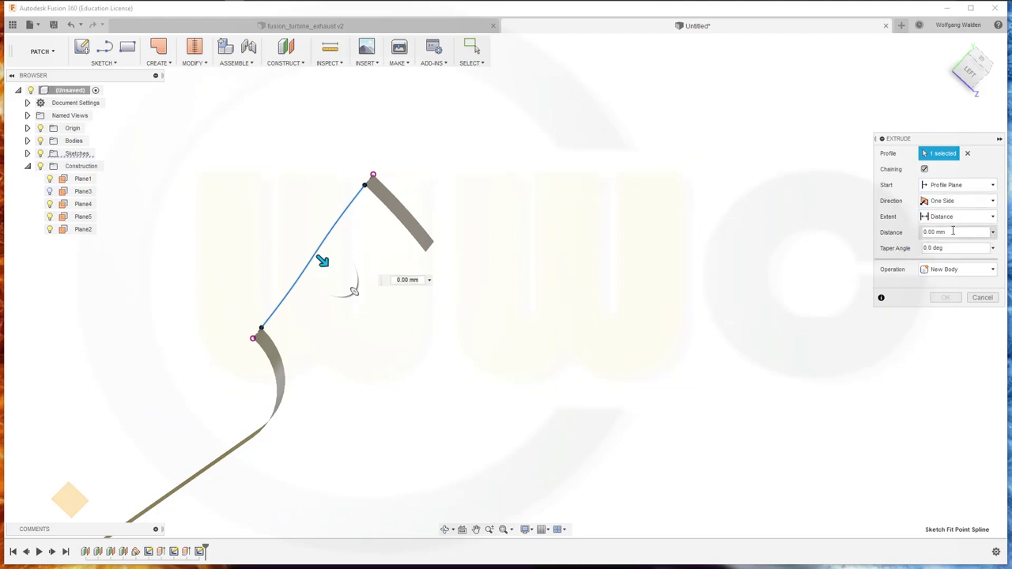
text(1)
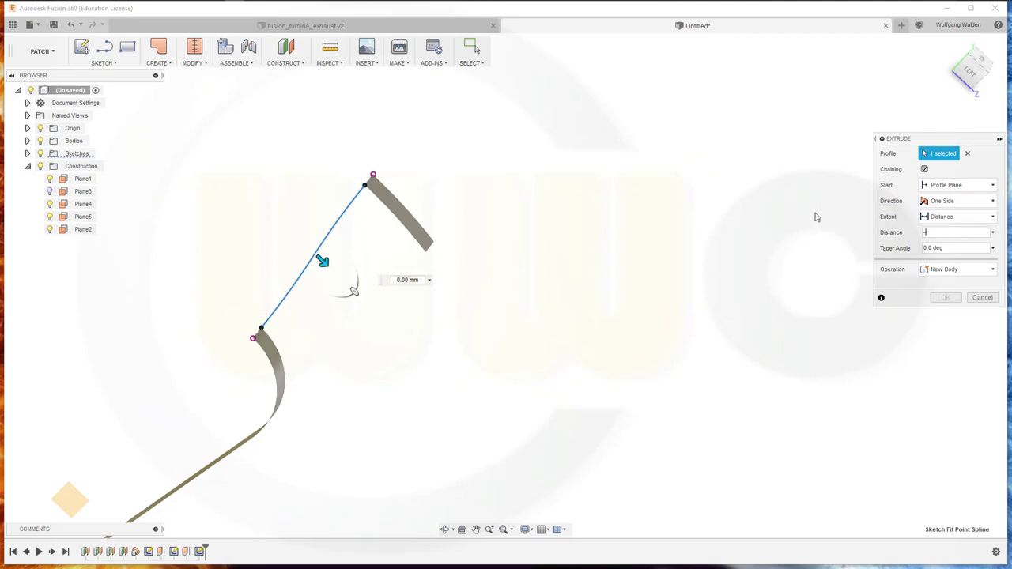
key(Return)
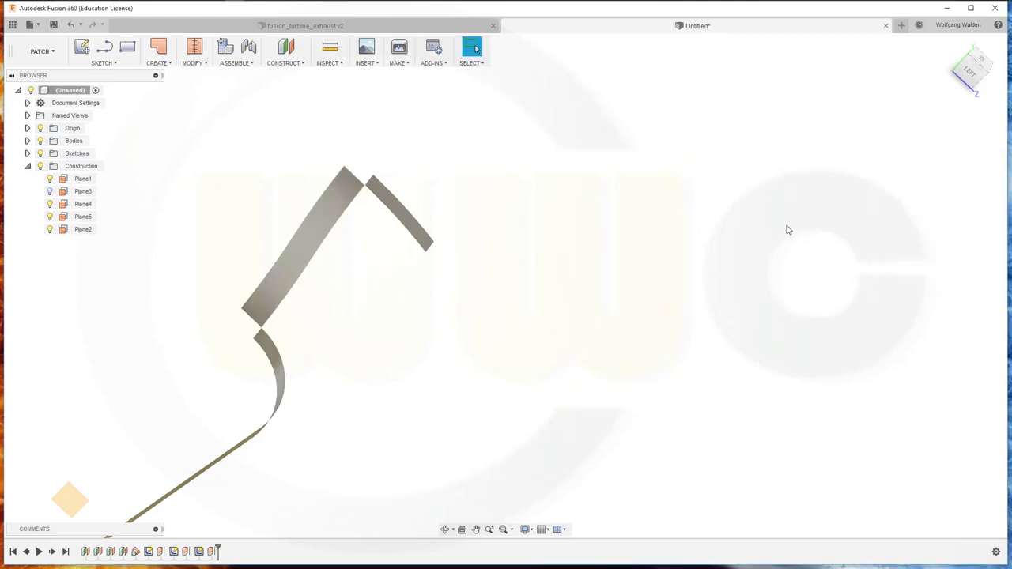
scroll(482, 332, down, 2)
scroll(463, 340, down, 2)
- Start a sketch on Plane5 and project the strip's bottom edge as construction geometry
mouse_move(456, 355)
shift+middle_down()
mouse_move(424, 338)
mouse_move(427, 406)
shift+middle_up()
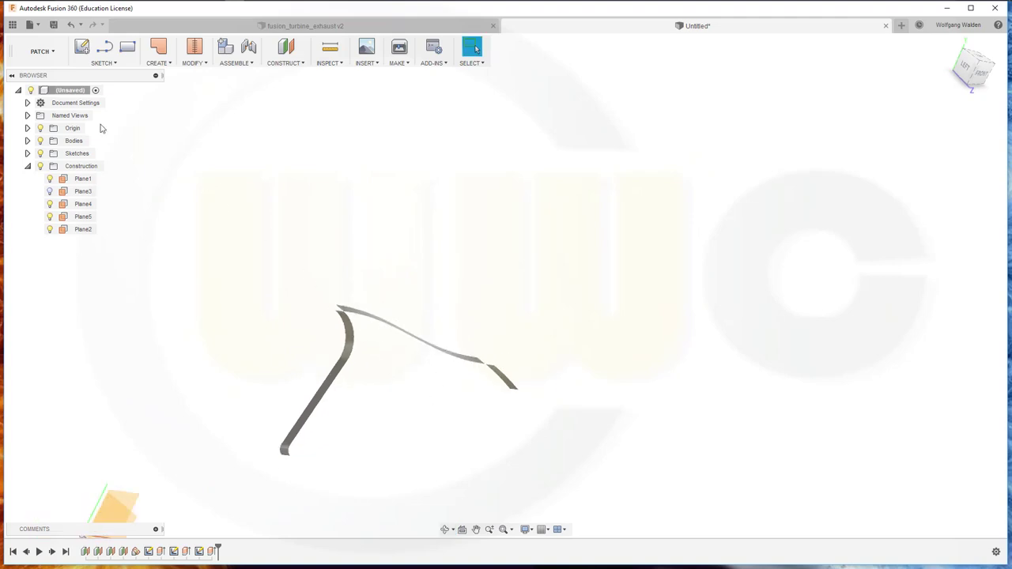
click(83, 48)
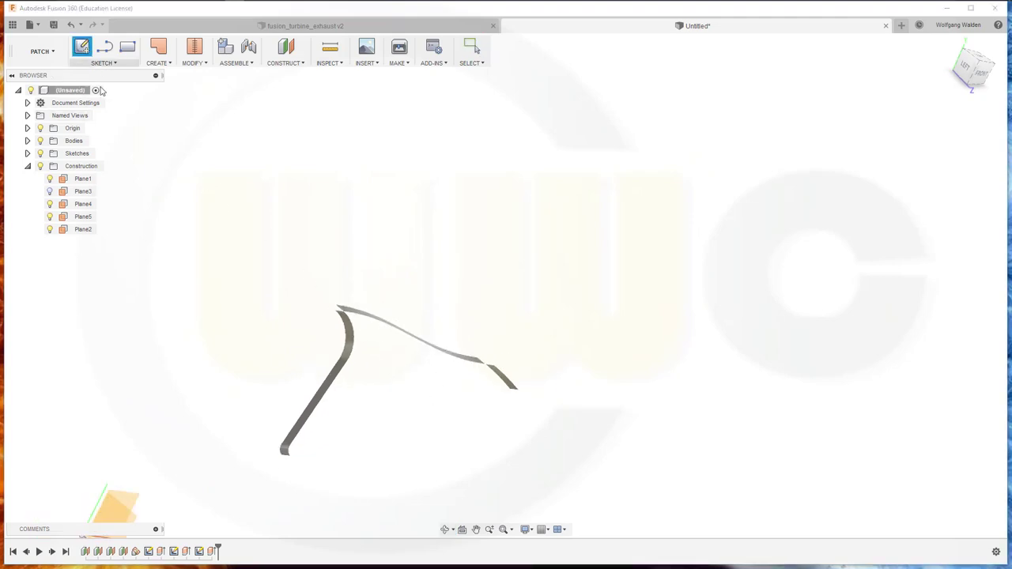
click(97, 220)
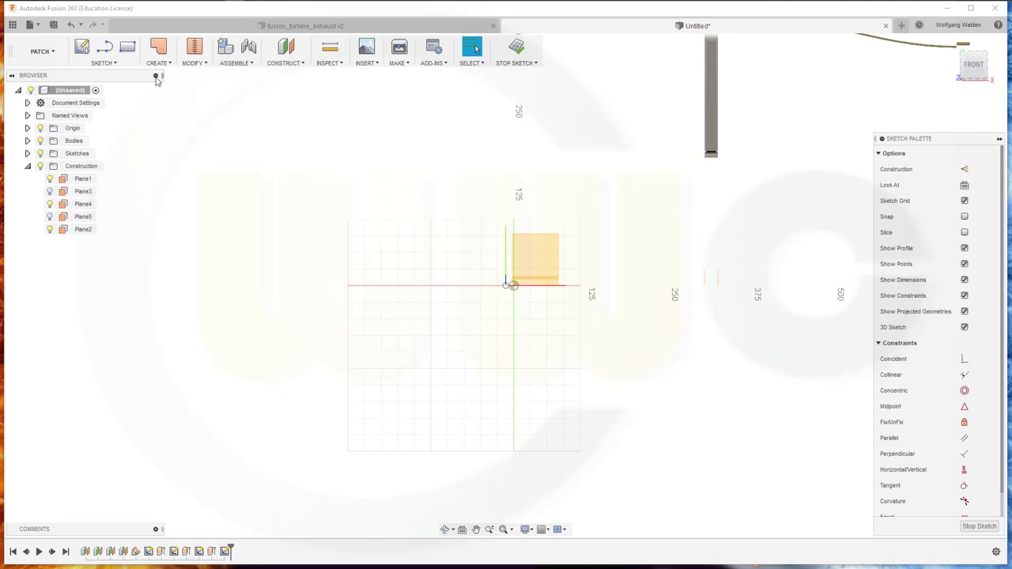
key(p)
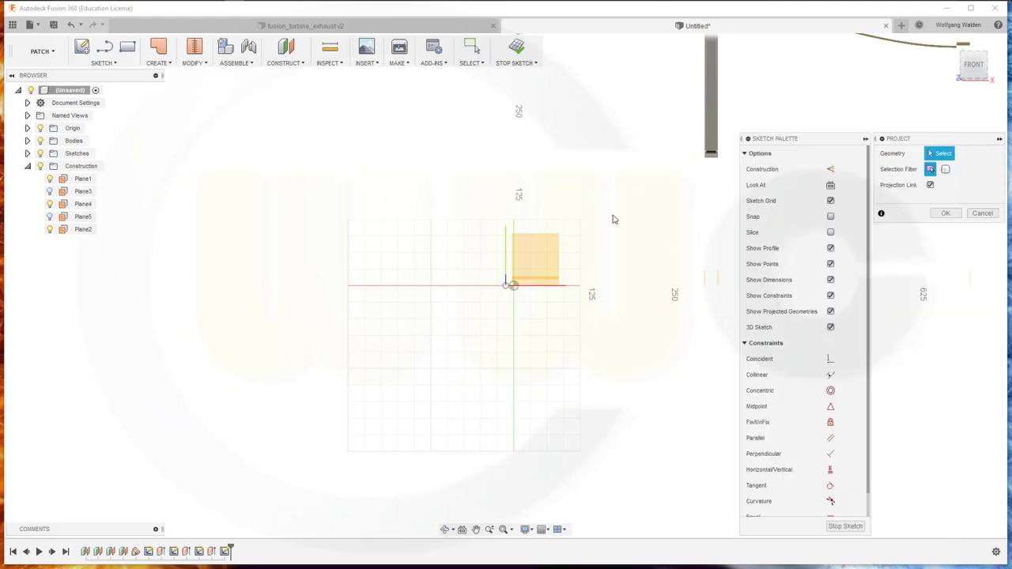
click(830, 169)
scroll(711, 162, up, 2)
scroll(722, 153, up, 2)
scroll(699, 171, up, 1)
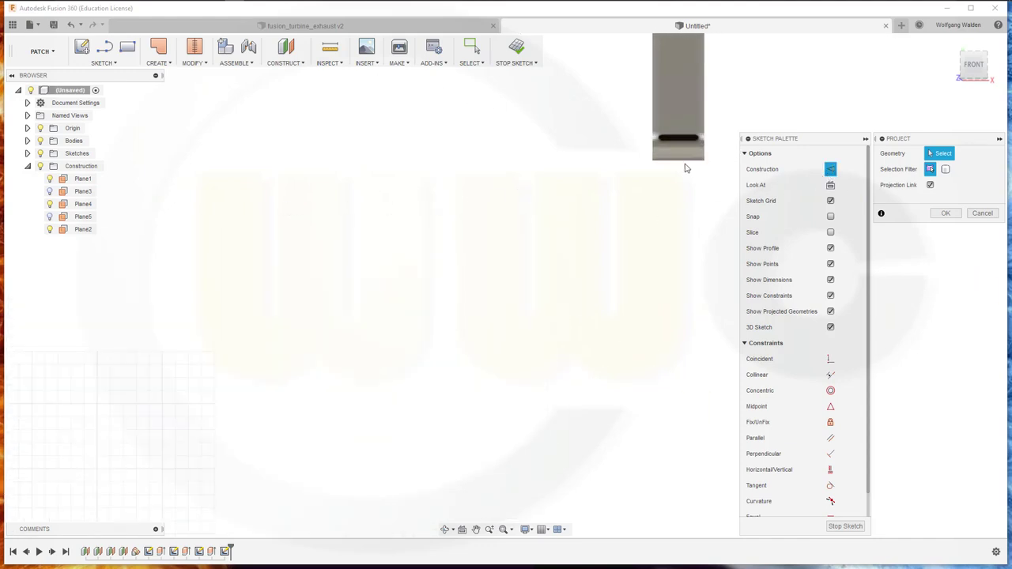
click(687, 161)
- Add the end block's edge to the projection and confirm both projected edges
scroll(697, 213, down, 2)
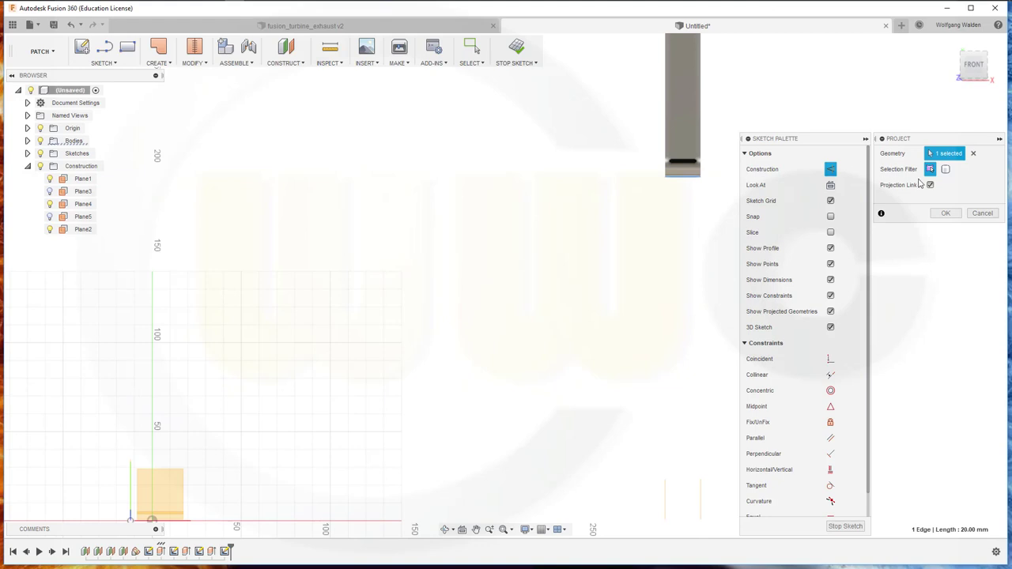
middle_drag(708, 281, 357, 273)
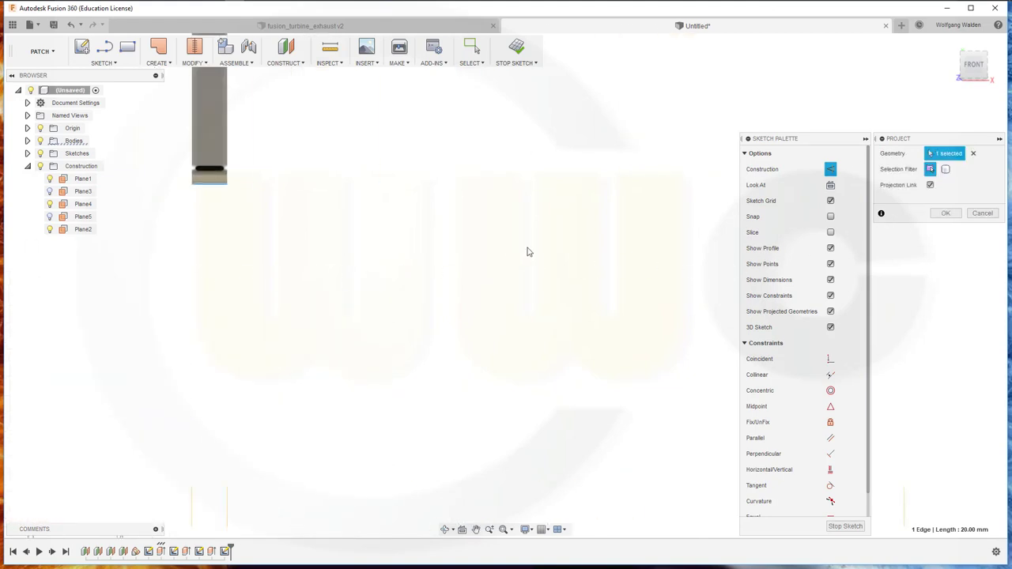
scroll(625, 255, down, 1)
scroll(624, 255, down, 1)
middle_drag(601, 250, 493, 276)
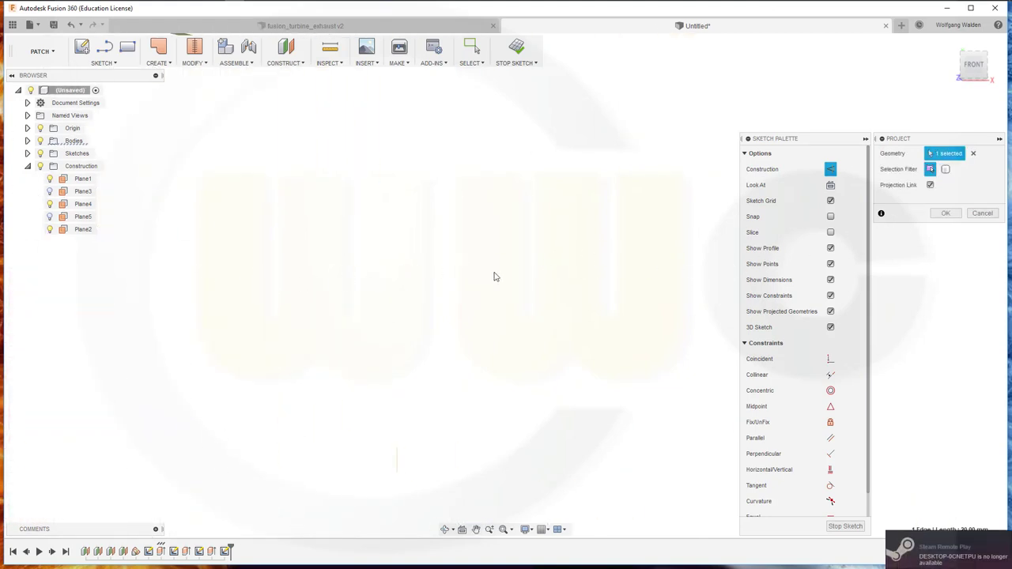
scroll(639, 260, down, 1)
scroll(639, 260, down, 1)
scroll(506, 142, up, 2)
scroll(517, 124, up, 1)
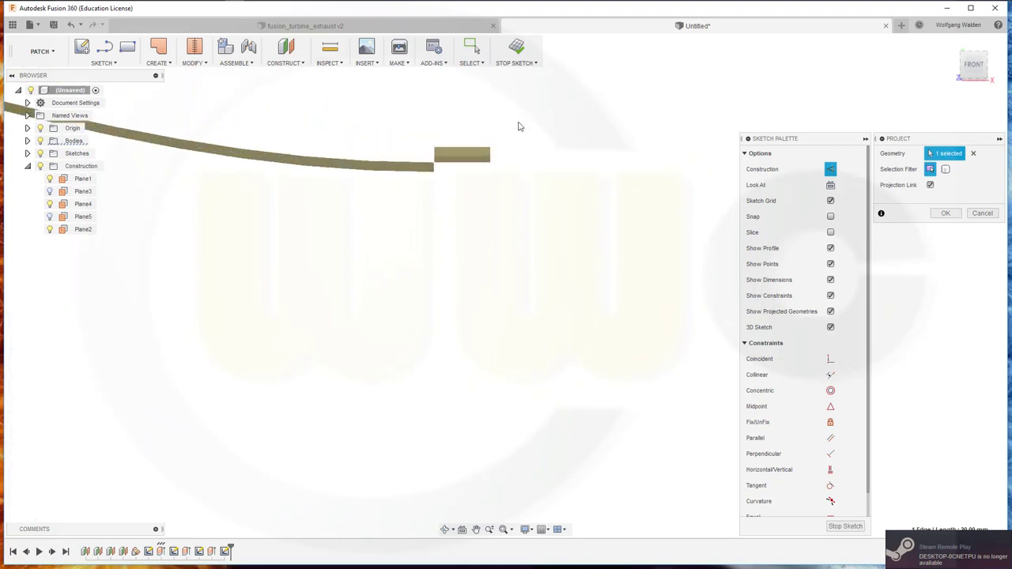
scroll(483, 176, up, 1)
click(478, 168)
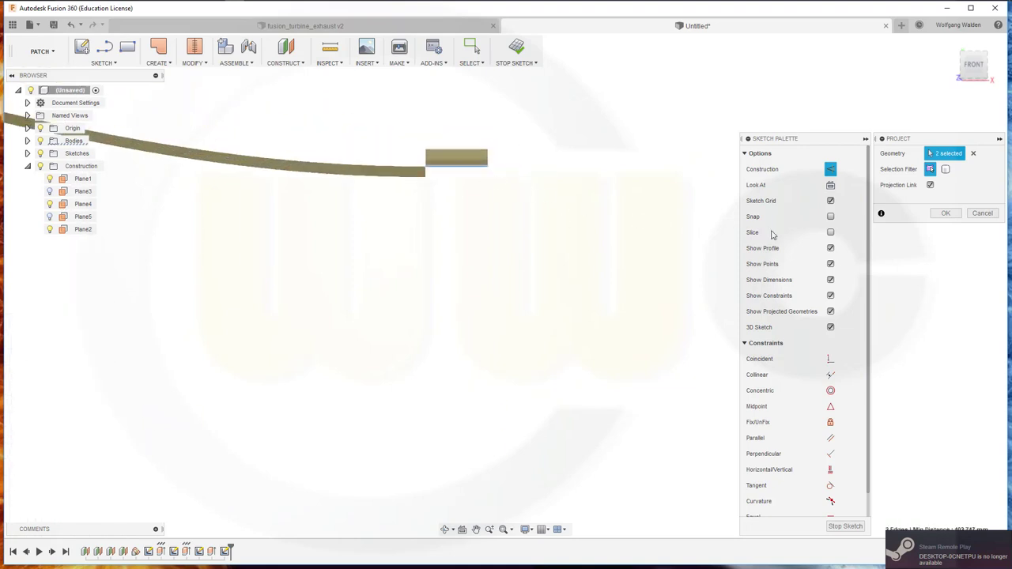
click(946, 213)
- Begin a fit-point spline at the strip's bottom endpoint, then cancel it unfinished
scroll(332, 228, down, 1)
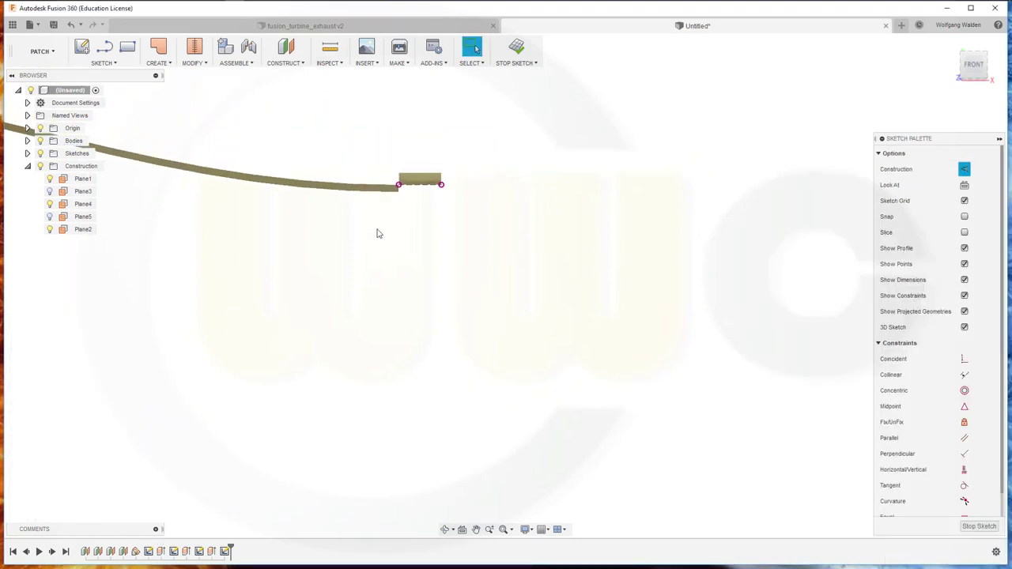
mouse_move(332, 252)
shift+middle_down()
mouse_move(357, 251)
mouse_move(286, 253)
mouse_move(272, 272)
mouse_move(431, 303)
mouse_move(443, 319)
mouse_move(398, 302)
mouse_move(395, 323)
shift+middle_up()
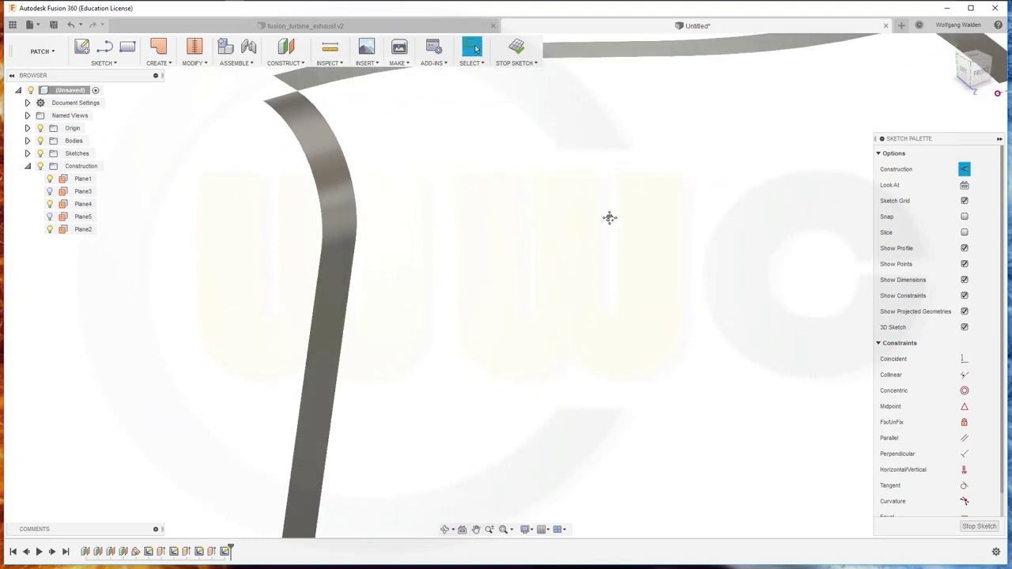
mouse_move(608, 216)
middle_down()
mouse_move(479, 321)
mouse_move(529, 260)
mouse_move(490, 262)
mouse_move(492, 305)
mouse_move(494, 173)
mouse_move(448, 210)
mouse_move(316, 178)
middle_up()
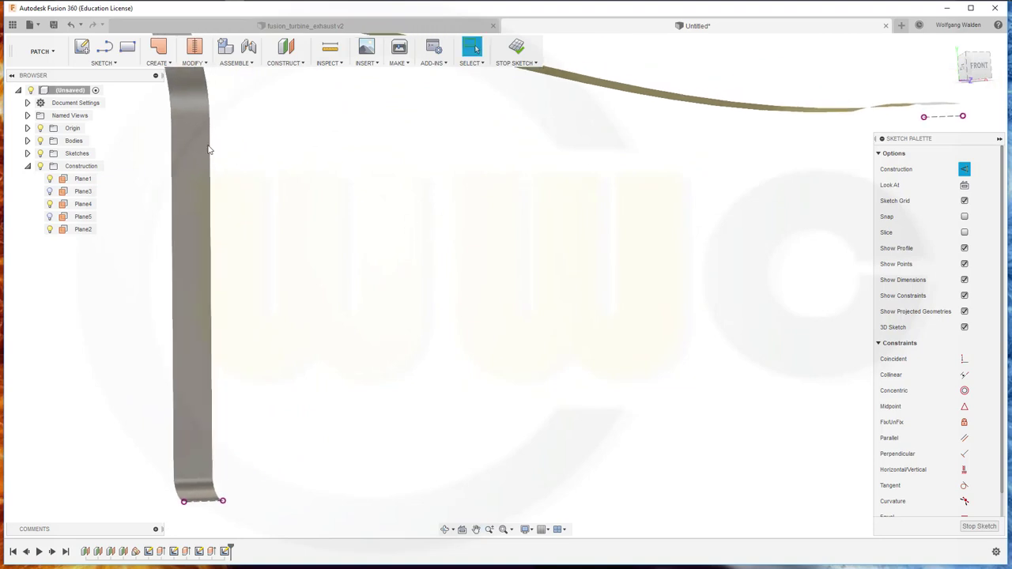
click(116, 65)
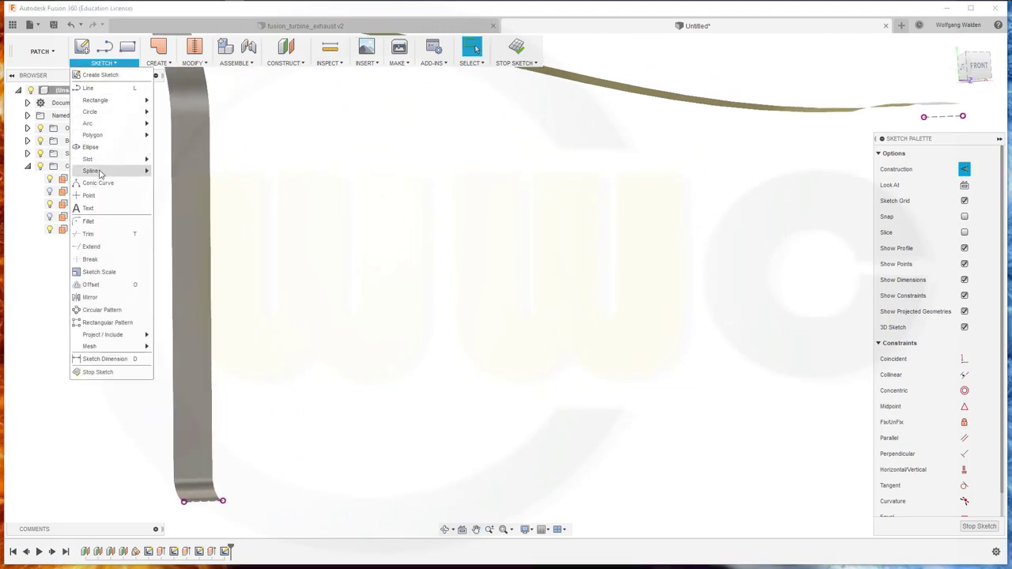
mouse_move(92, 170)
click(178, 173)
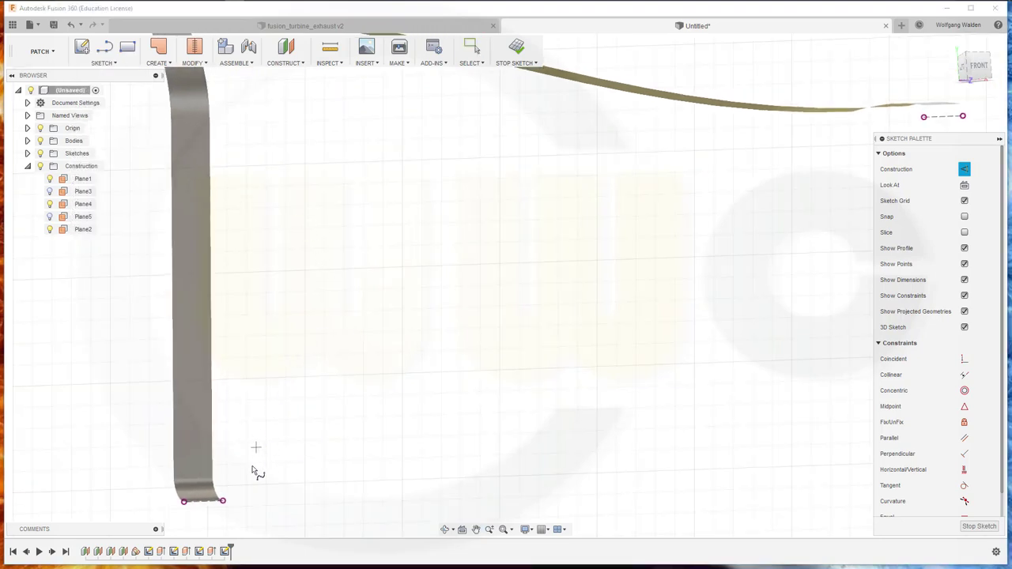
click(223, 501)
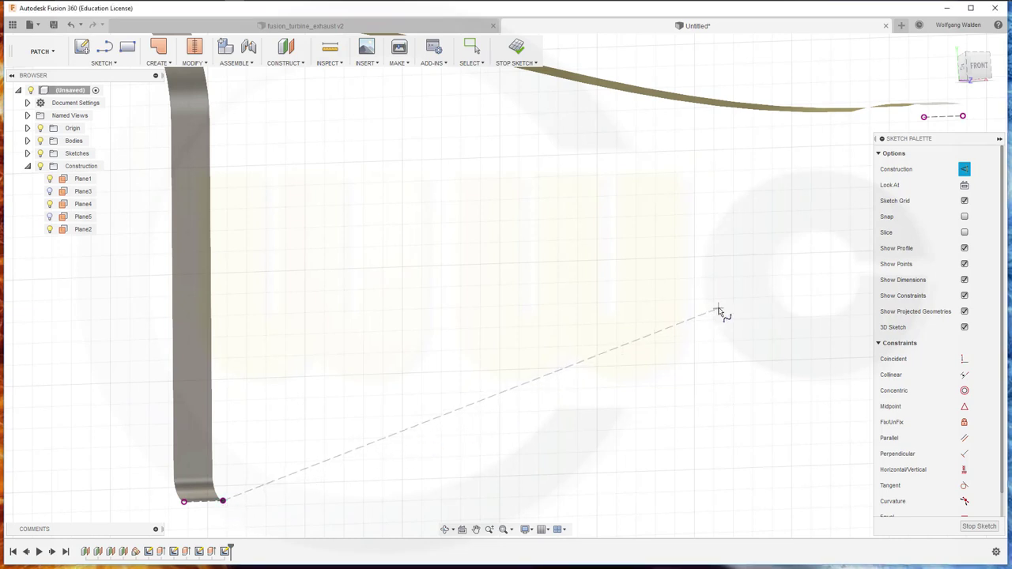
click(963, 169)
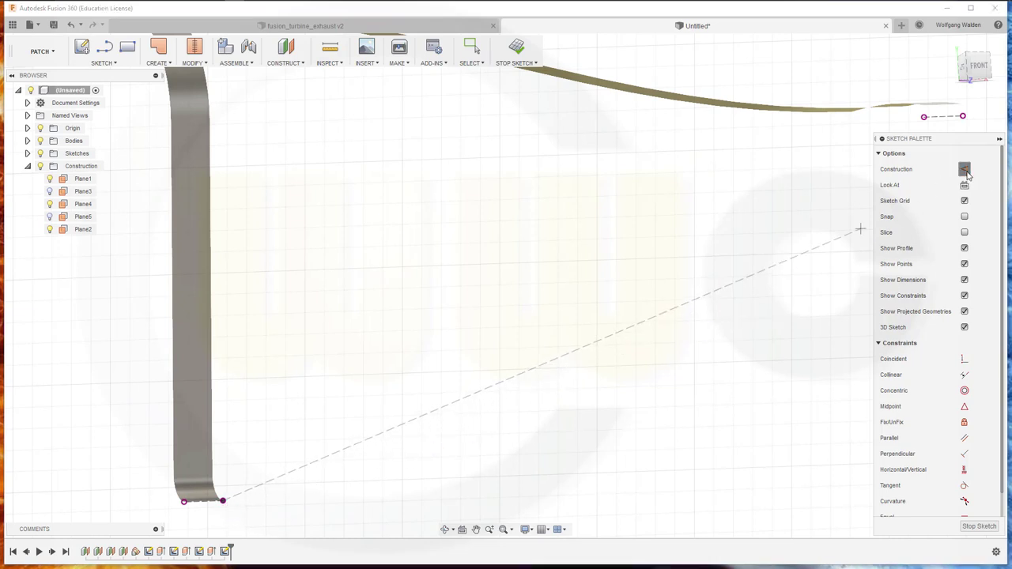
mouse_move(798, 196)
middle_down()
mouse_move(726, 225)
mouse_move(707, 248)
middle_up()
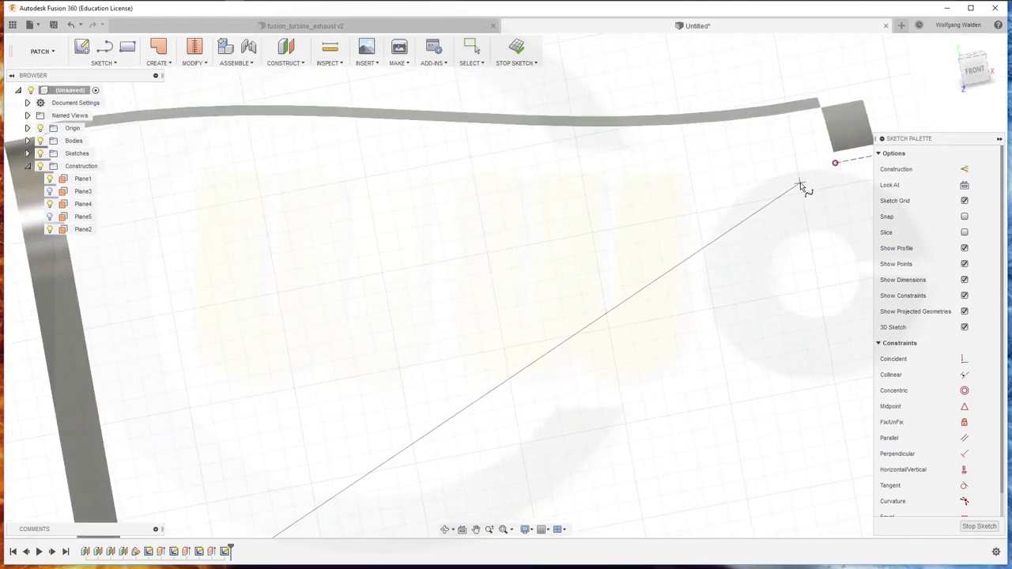
key(Escape)
- Delete the projected line at the end block
mouse_move(790, 204)
shift+middle_down()
mouse_move(732, 224)
mouse_move(771, 226)
shift+middle_up()
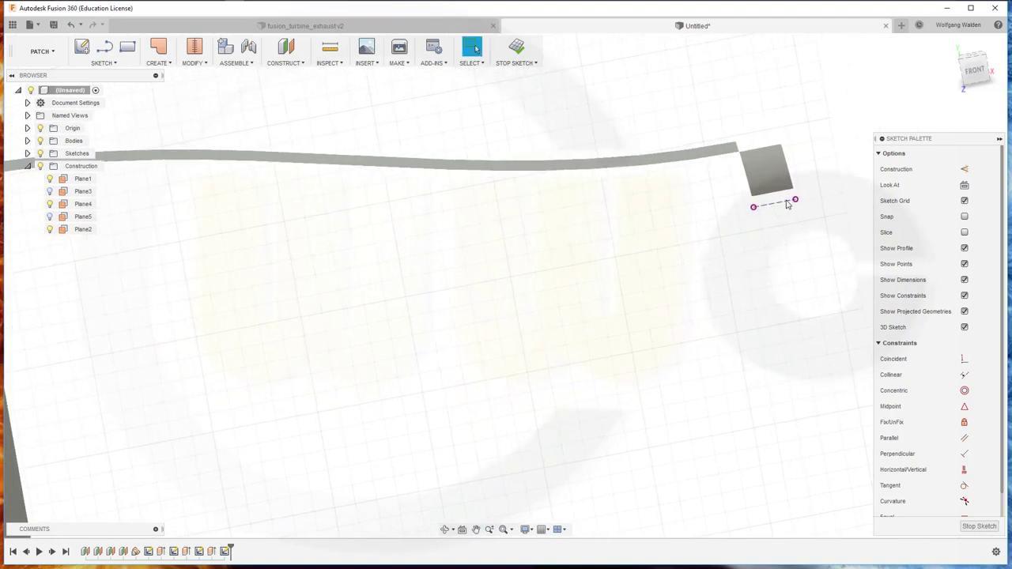
click(785, 206)
key(Delete)
scroll(332, 159, down, 2)
scroll(330, 158, down, 2)
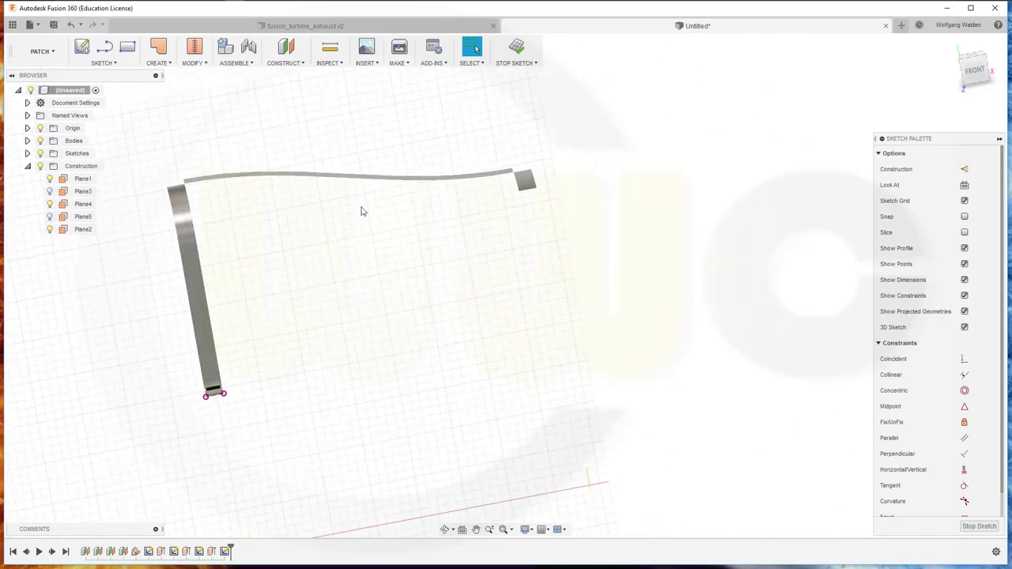
mouse_move(339, 232)
shift+middle_down()
mouse_move(456, 270)
mouse_move(398, 253)
mouse_move(406, 282)
mouse_move(393, 266)
shift+middle_up()
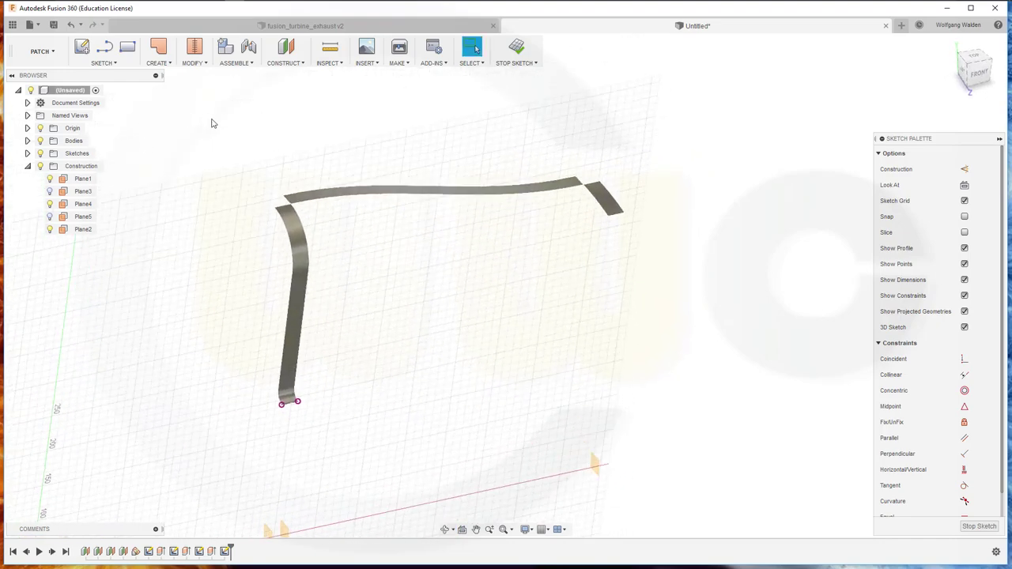
- Project the right strip's end edge into the Plane5 sketch as construction geometry
key(p)
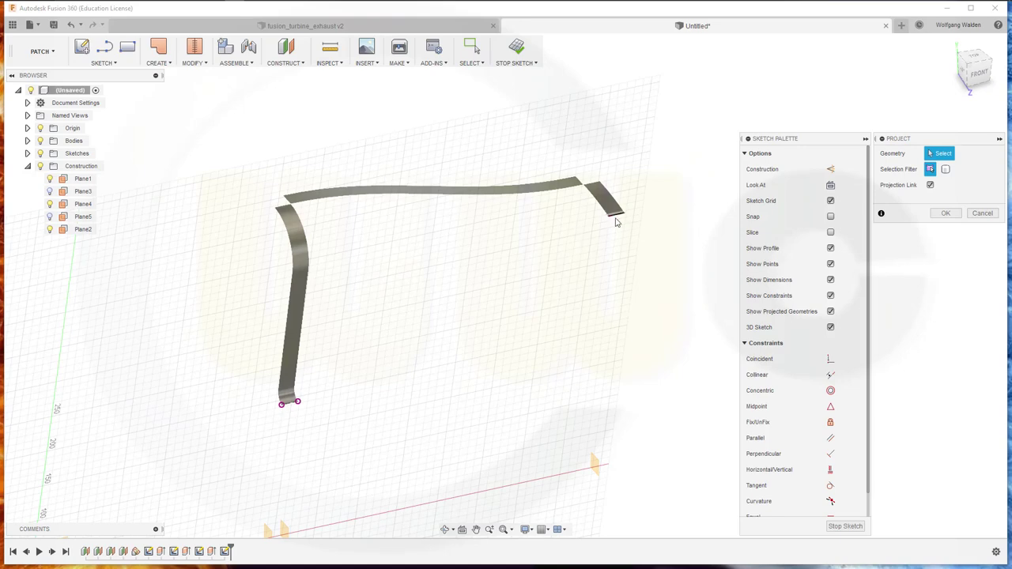
click(829, 171)
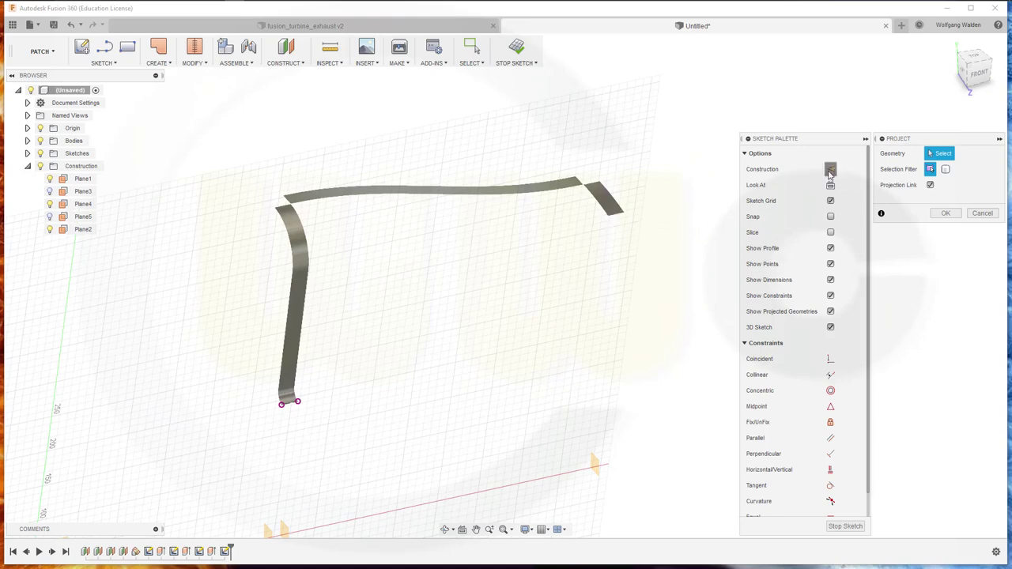
click(617, 215)
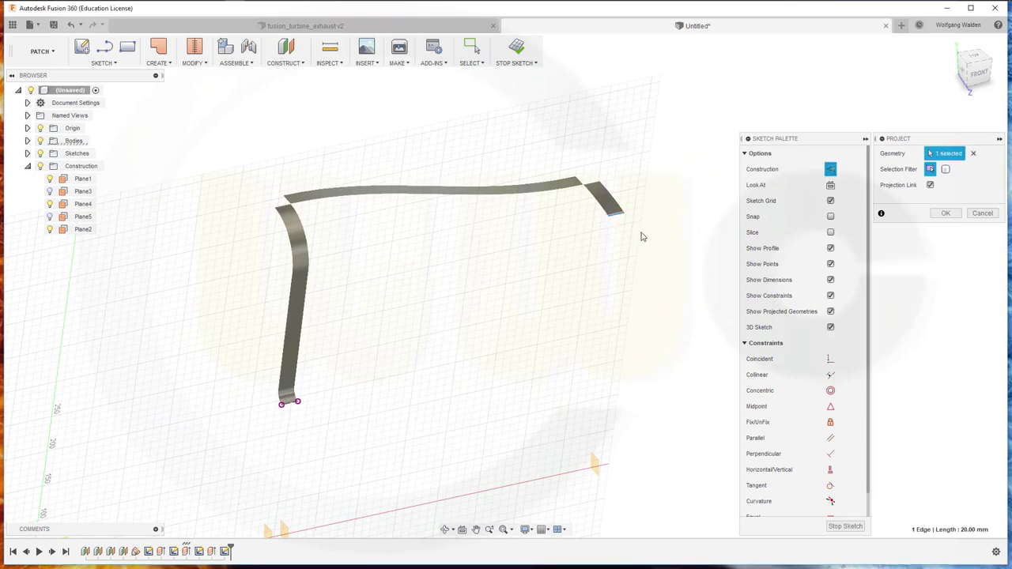
click(943, 213)
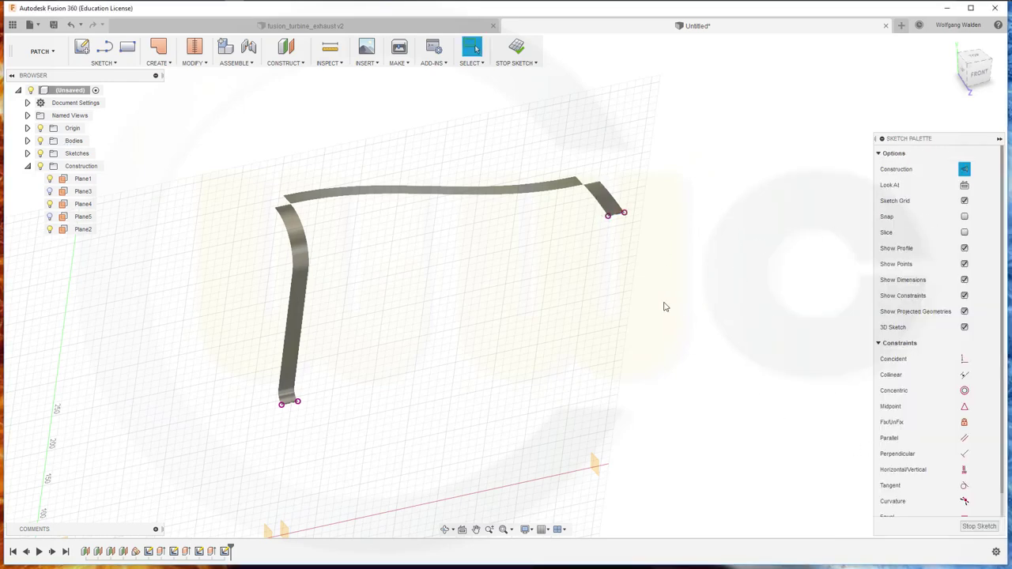
shift+middle_drag(649, 349, 621, 314)
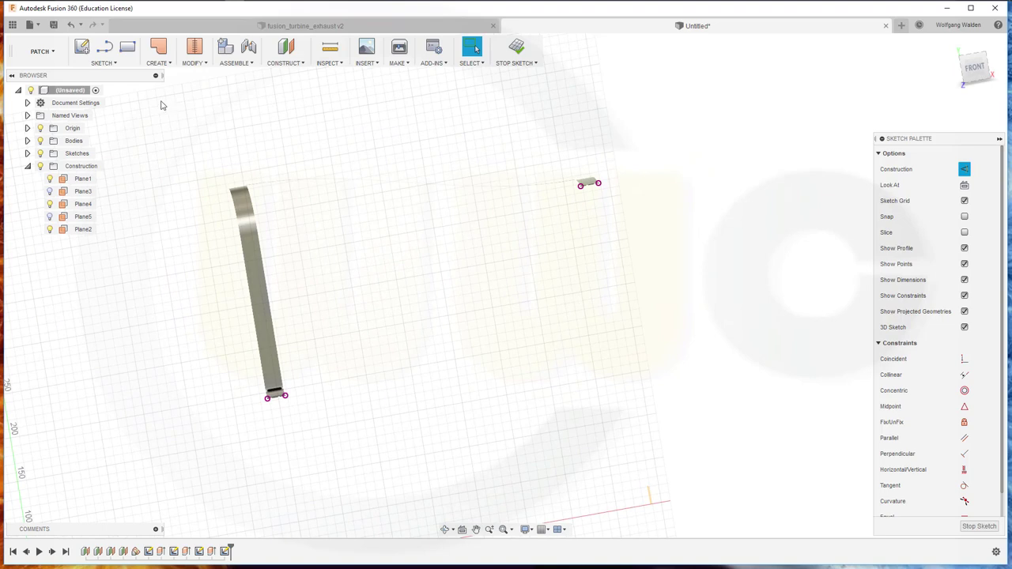
- Draw a fit-point spline from the lower strip's endpoint to the small plank's end
click(122, 66)
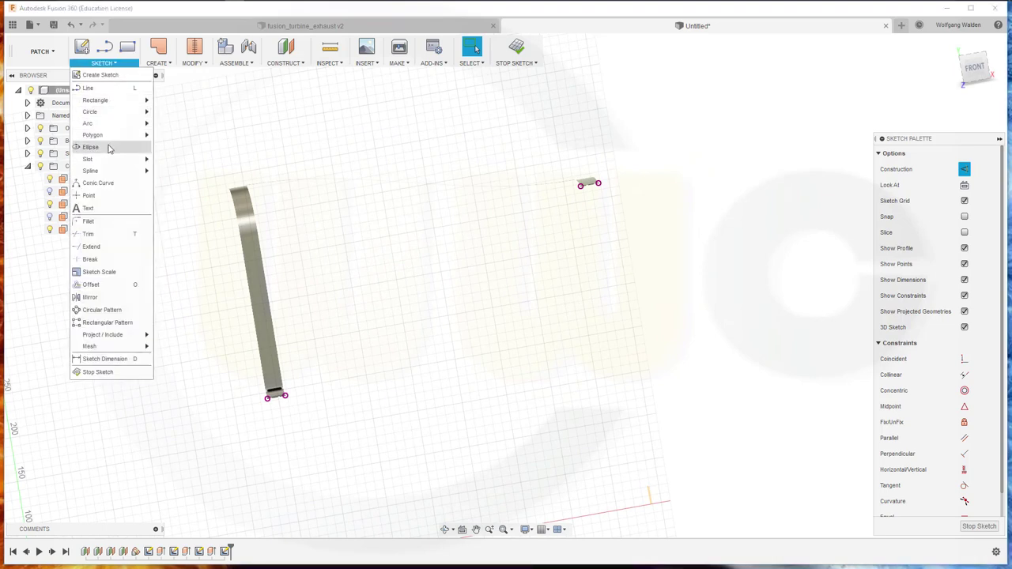
mouse_move(90, 171)
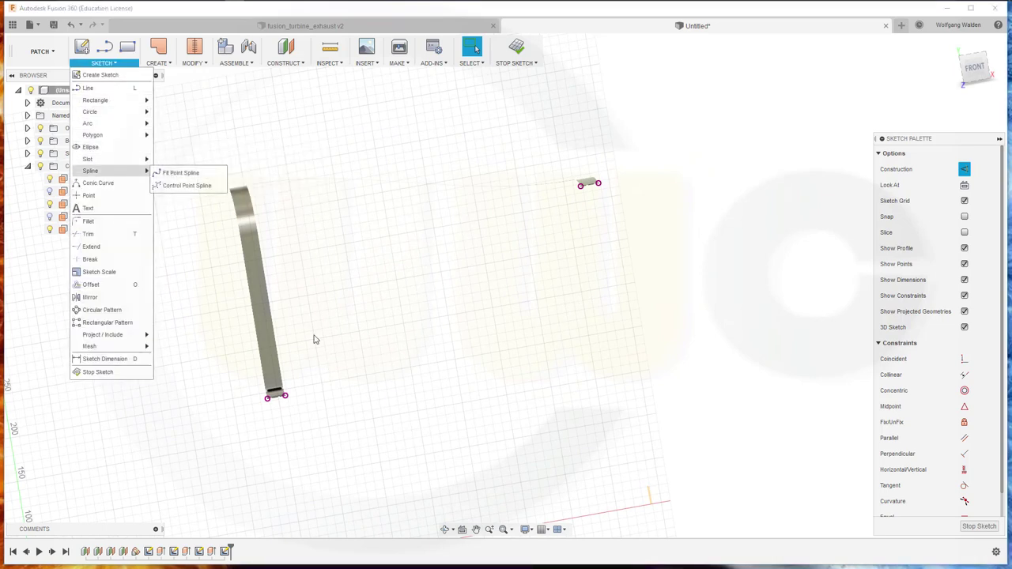
click(182, 172)
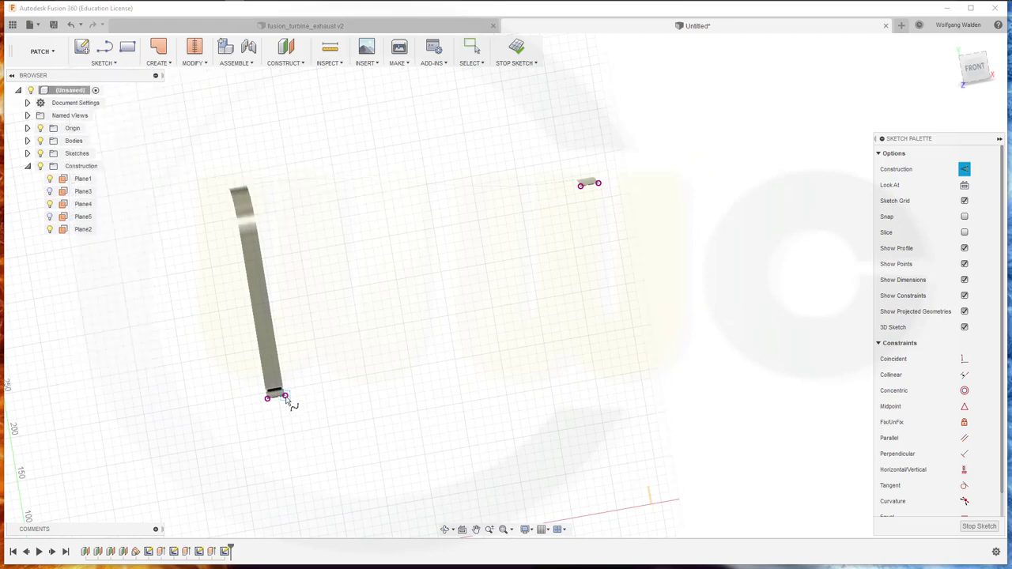
click(286, 396)
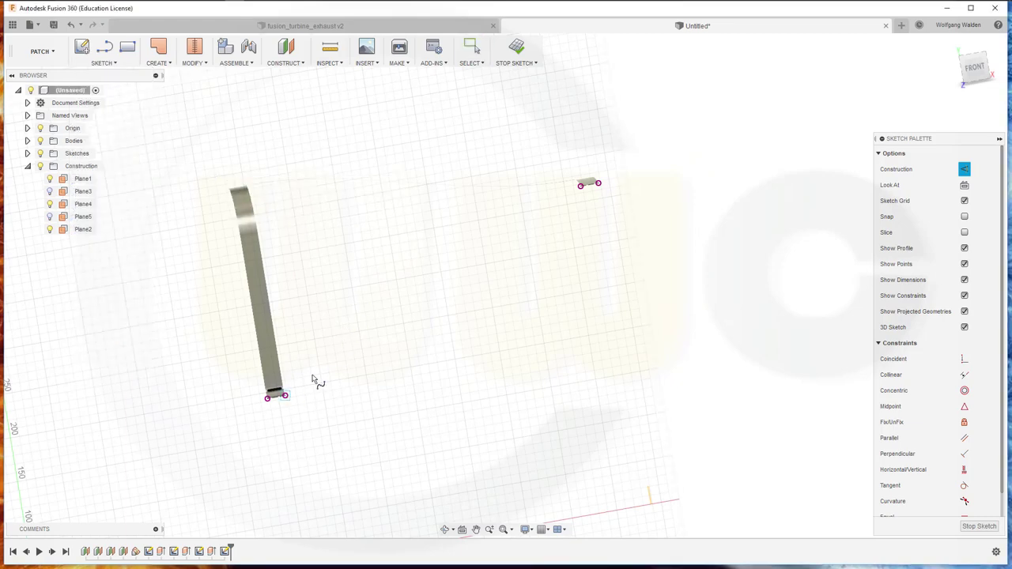
click(581, 187)
click(565, 165)
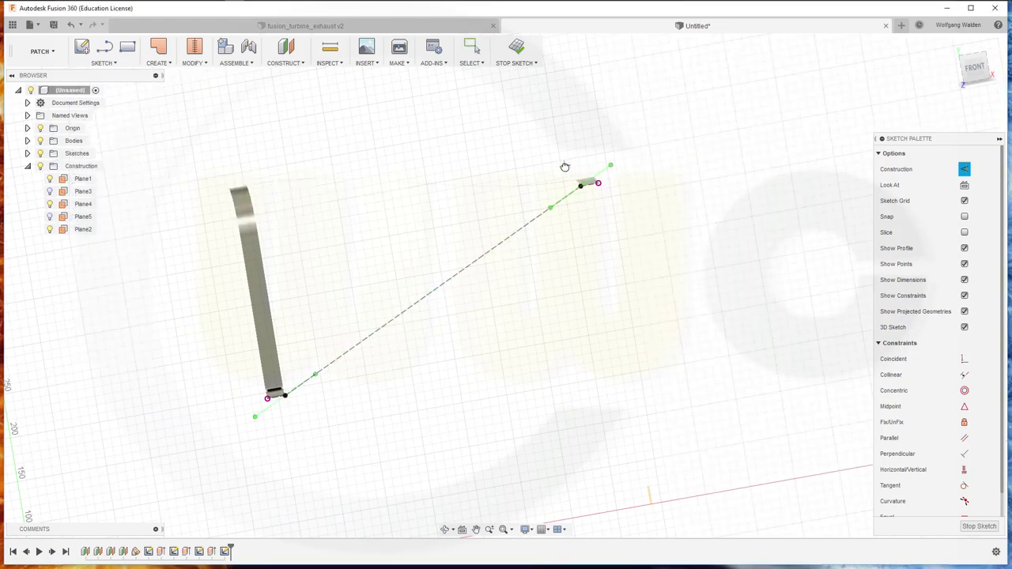
key(Escape)
- Convert the dashed connecting spline from construction to normal geometry
click(964, 168)
click(499, 245)
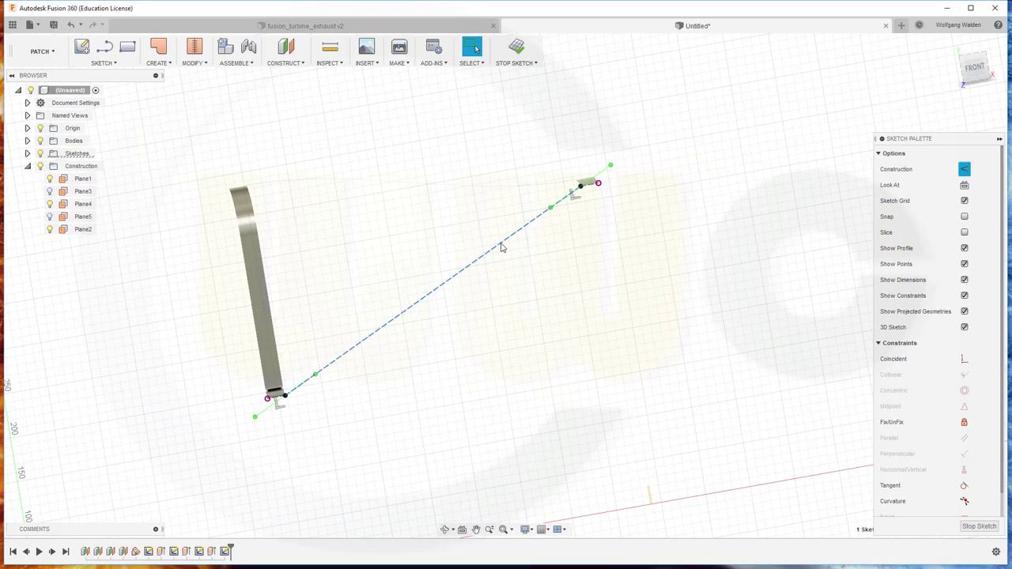
right_click(501, 247)
click(526, 310)
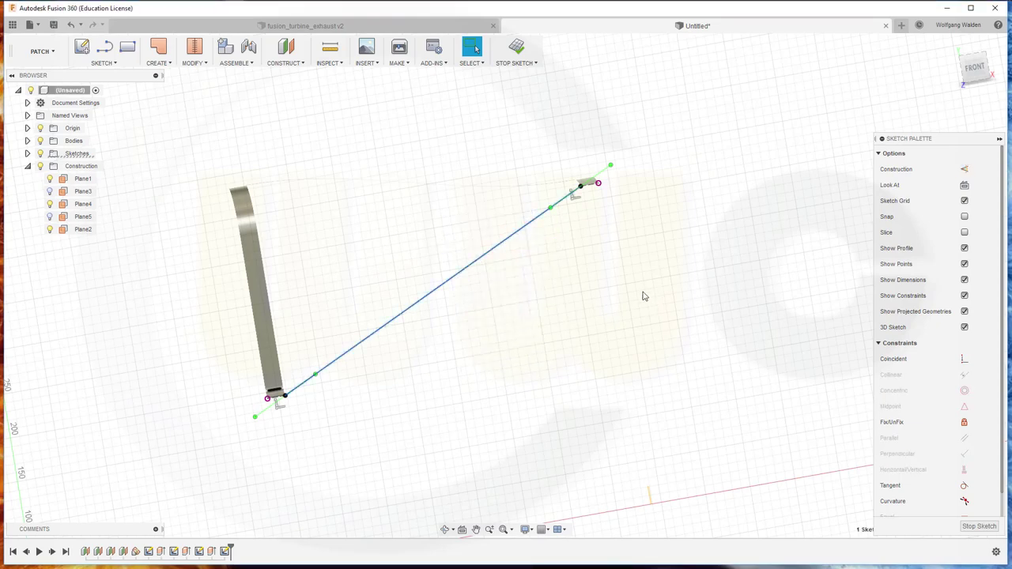
click(648, 298)
click(558, 206)
mouse_move(581, 323)
middle_down()
mouse_move(476, 305)
mouse_move(493, 321)
middle_up()
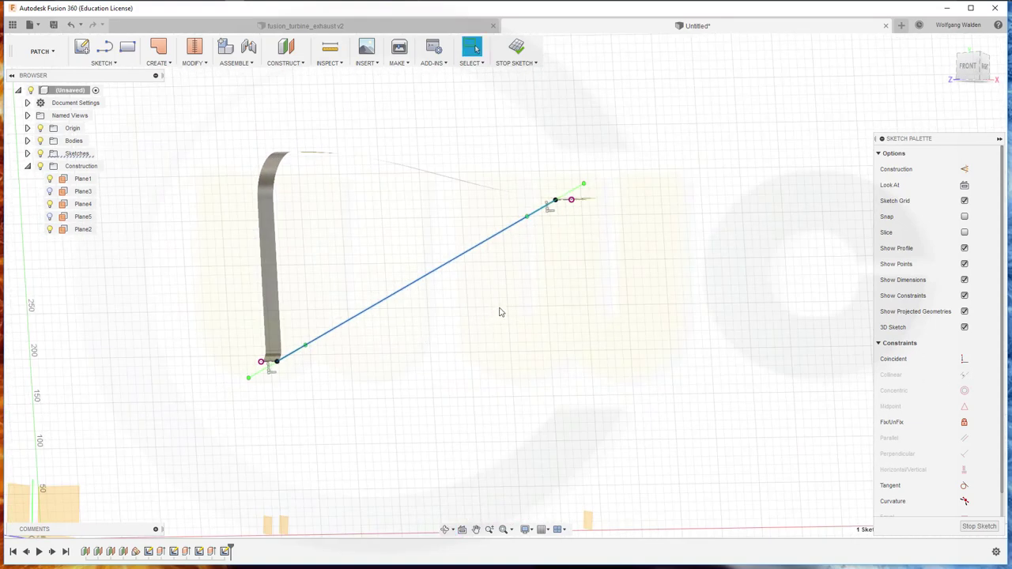
- Angle the spline's upper tangent handle so it arcs into the small upper plank
key(Escape)
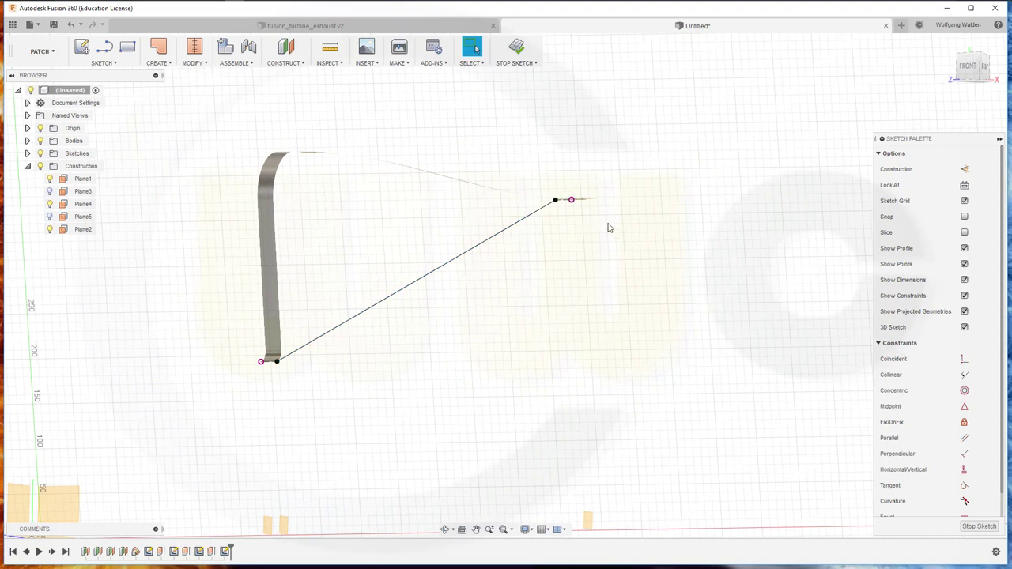
click(547, 209)
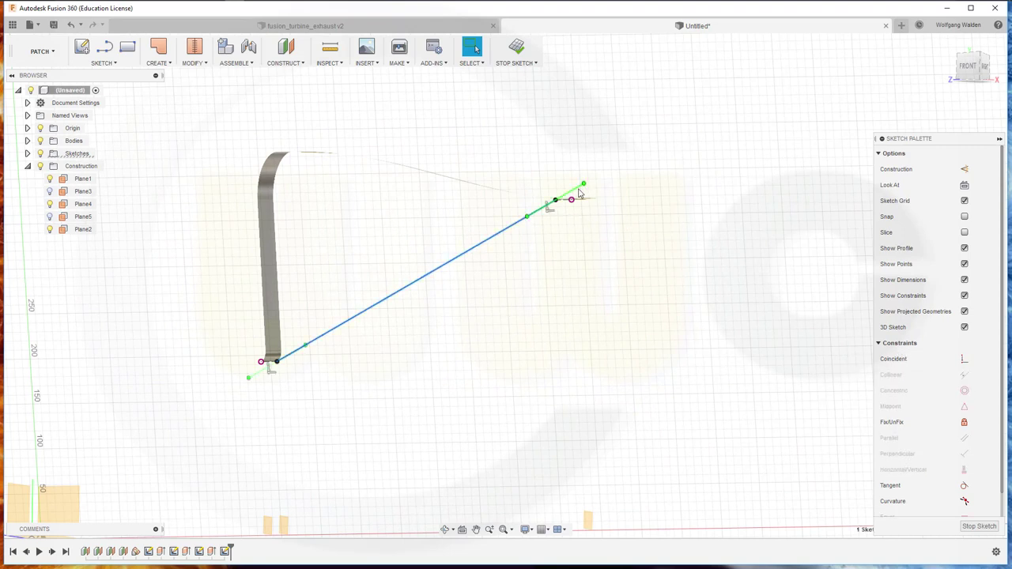
drag(583, 183, 590, 200)
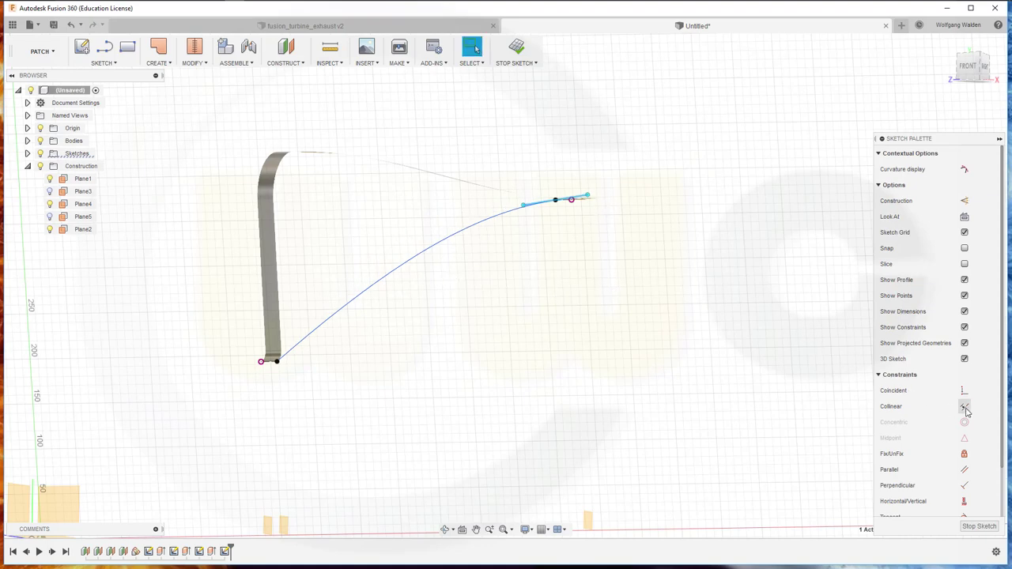
scroll(589, 209, up, 2)
scroll(588, 209, up, 2)
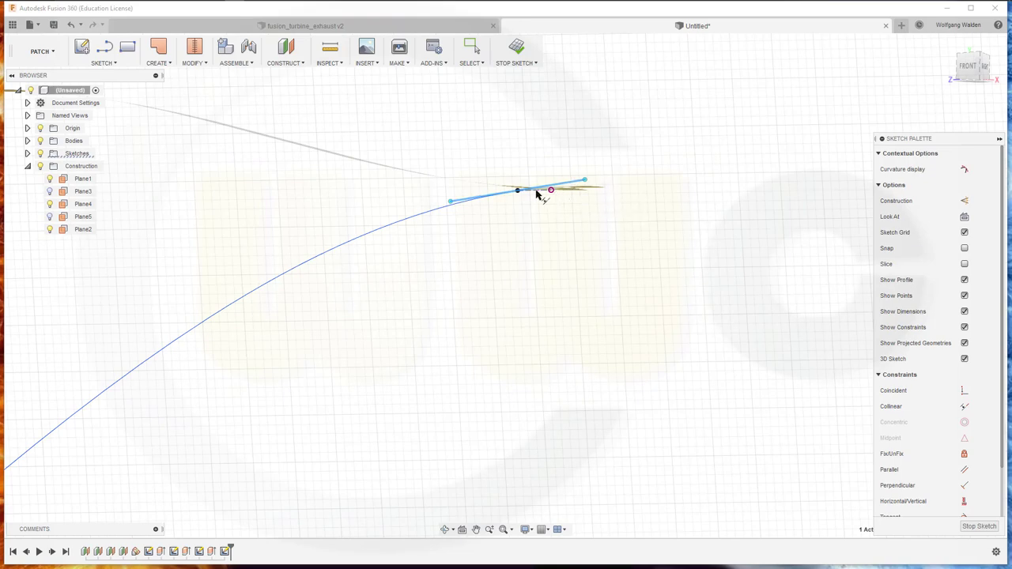
key(Escape)
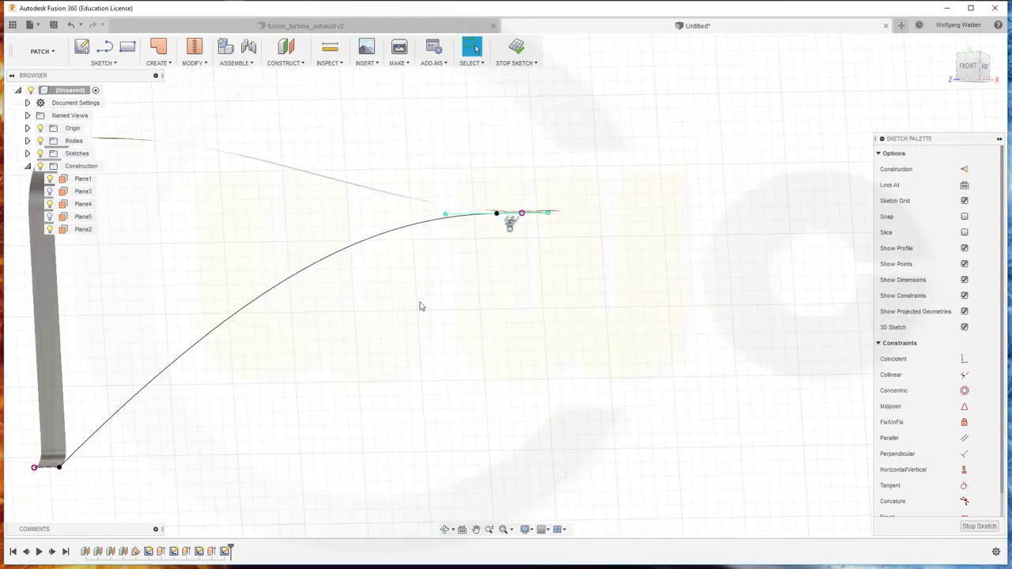
scroll(418, 305, down, 2)
scroll(78, 451, up, 3)
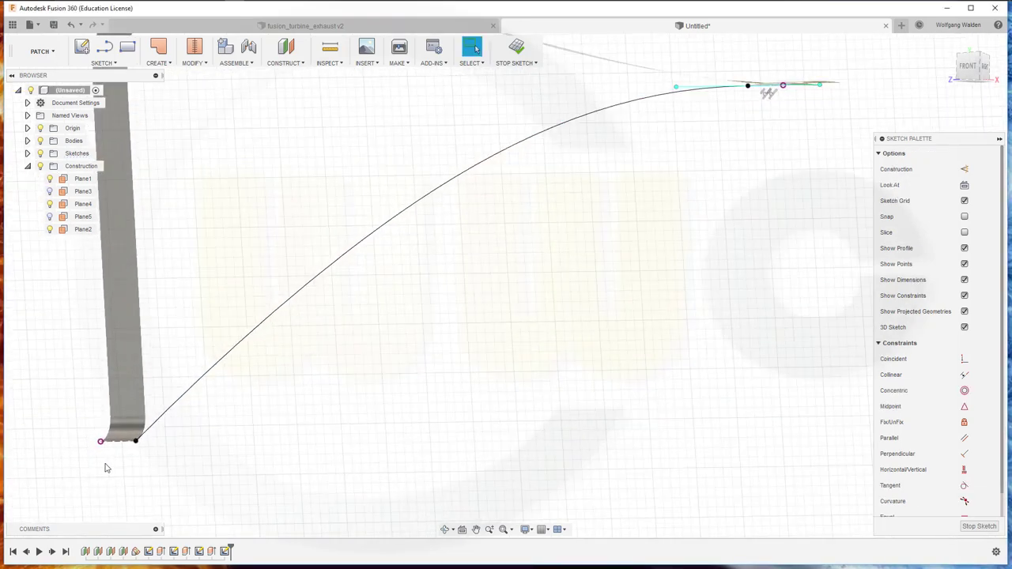
- Make the spline's lower tangent collinear with the plank's bottom edge and stop the sketch
click(171, 413)
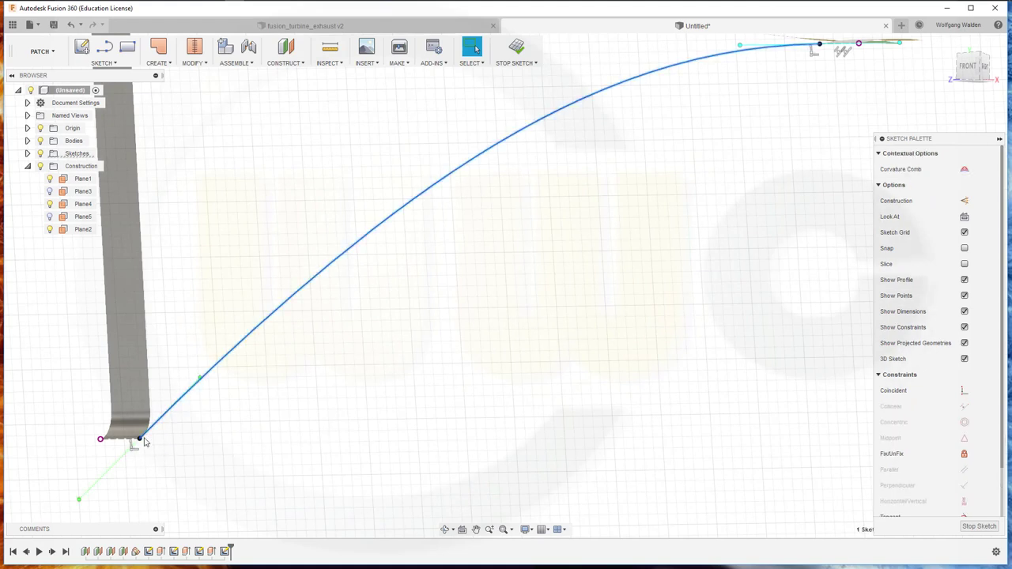
click(115, 465)
click(117, 445)
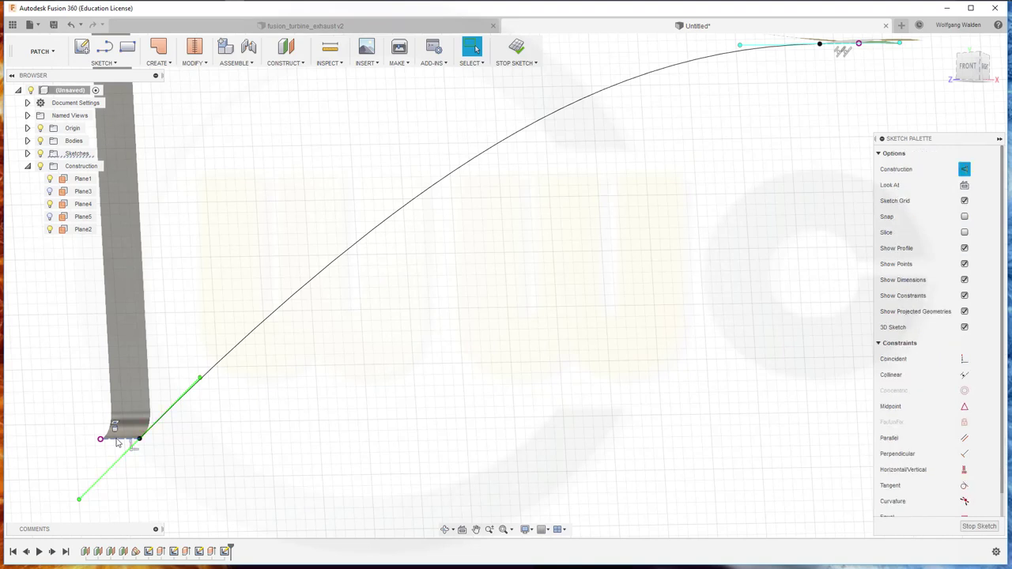
click(963, 375)
click(115, 465)
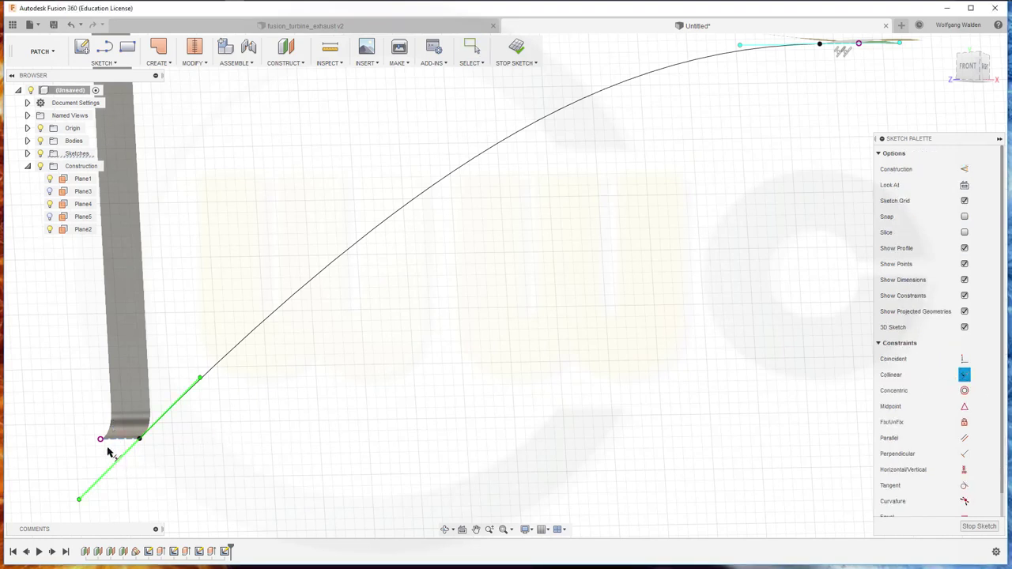
click(113, 441)
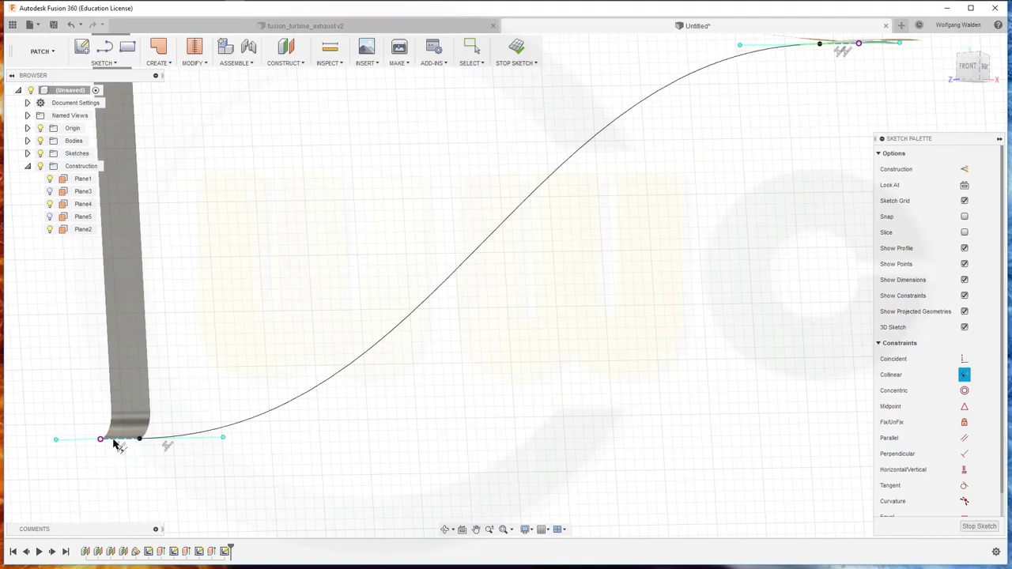
click(986, 530)
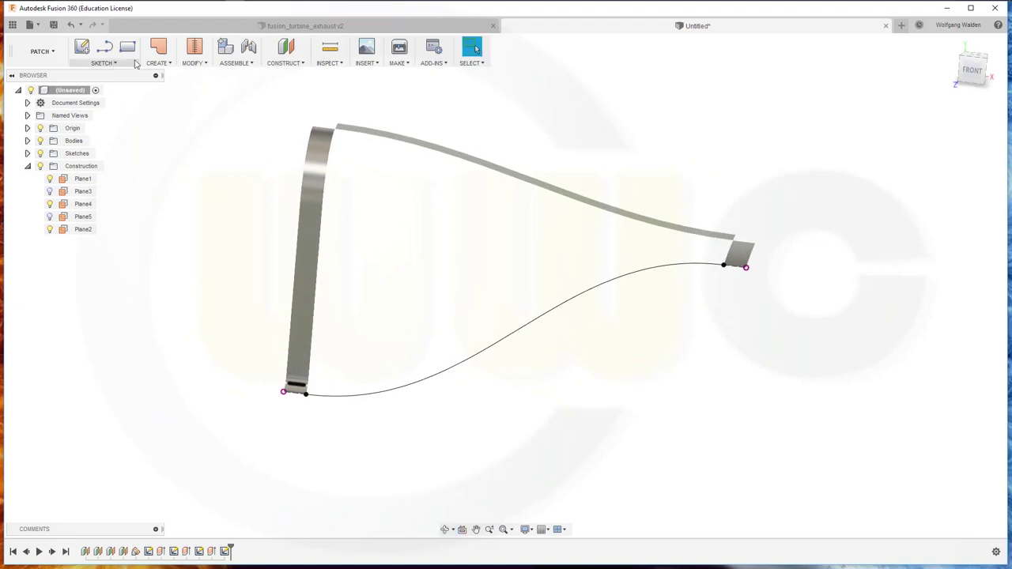
- Extrude the Plane5 S-curve spline into a surface strip and orbit to check its depth
click(171, 62)
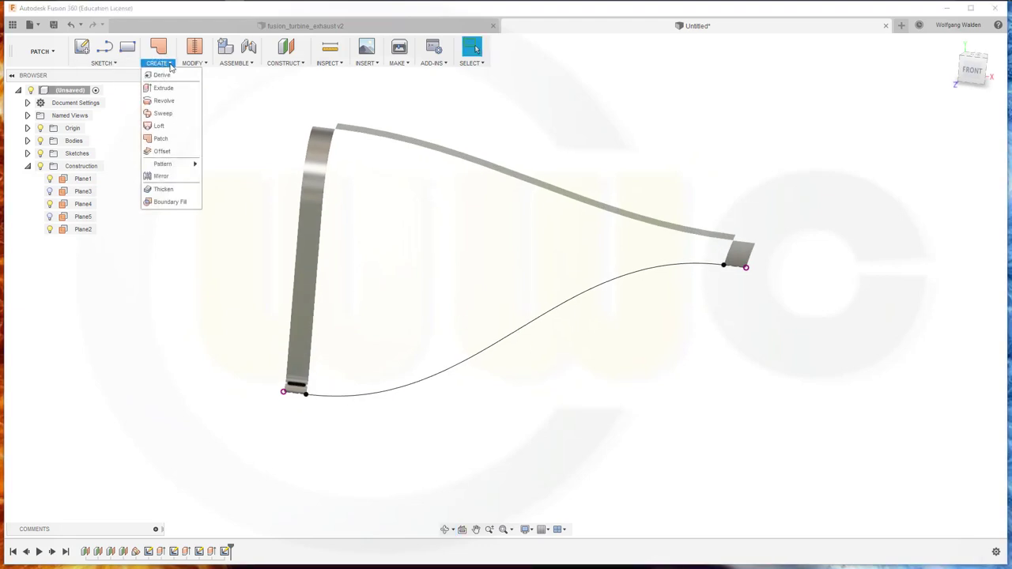
click(162, 89)
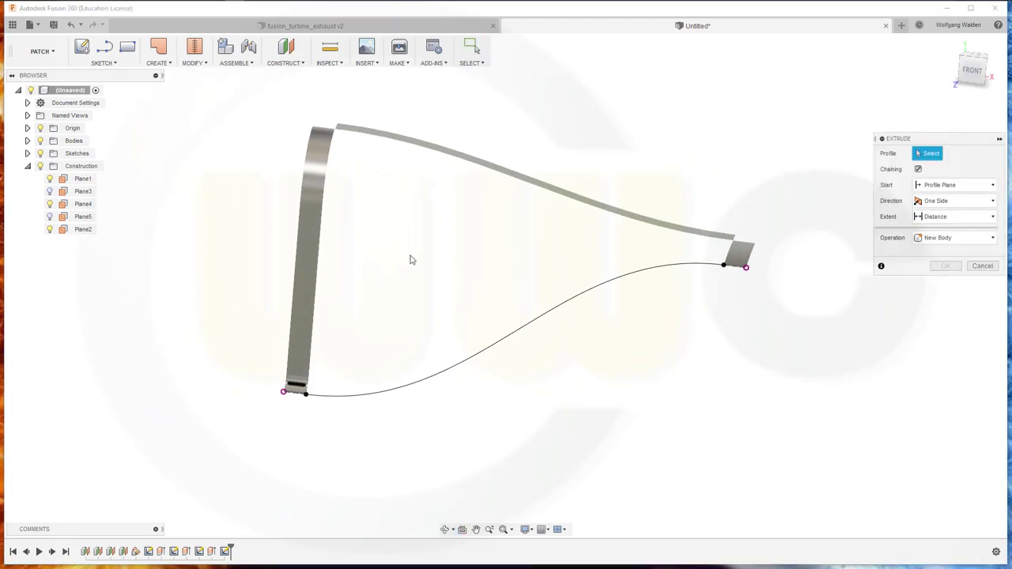
click(432, 380)
text(2)
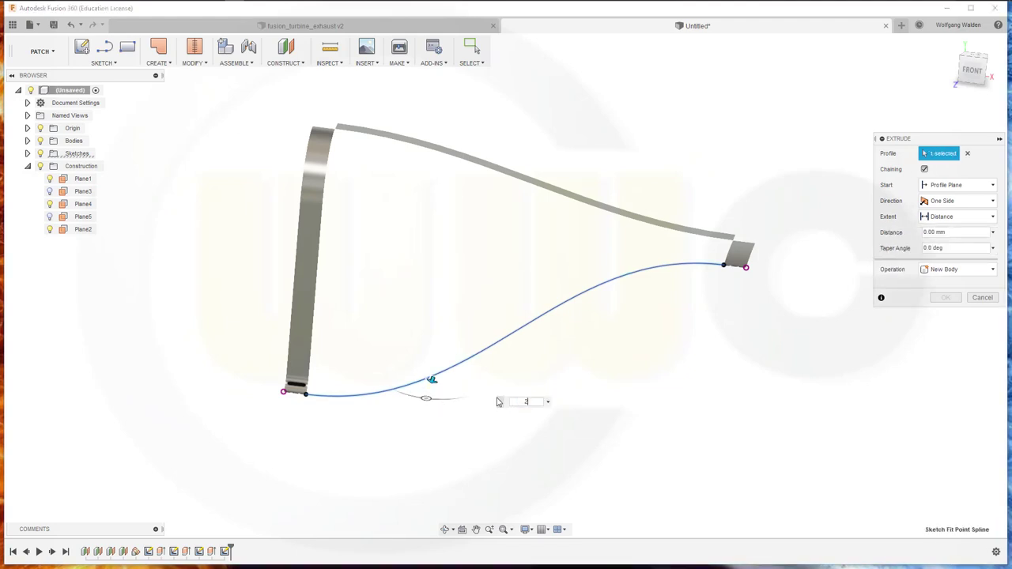
key(Return)
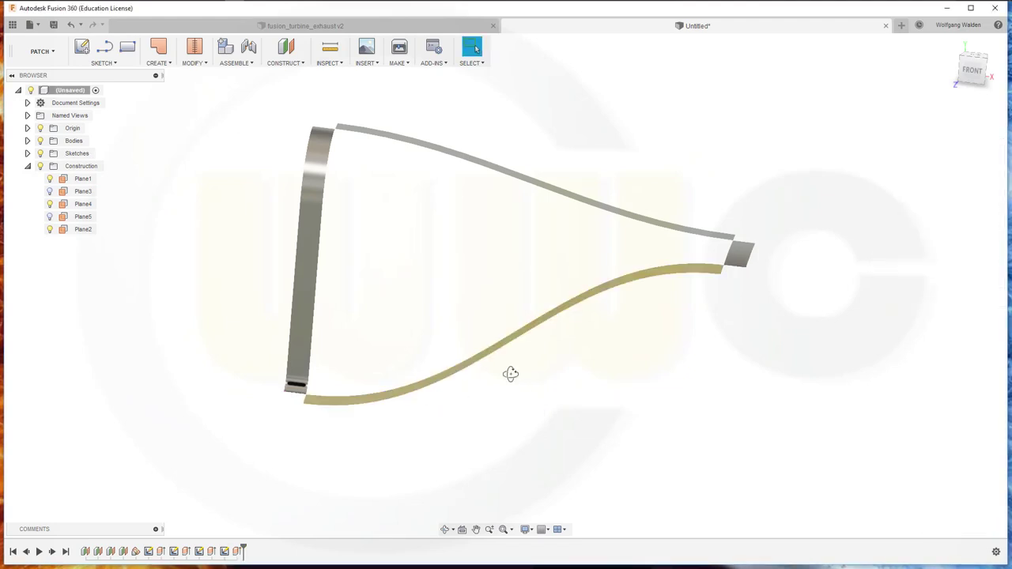
shift+middle_drag(510, 373, 521, 395)
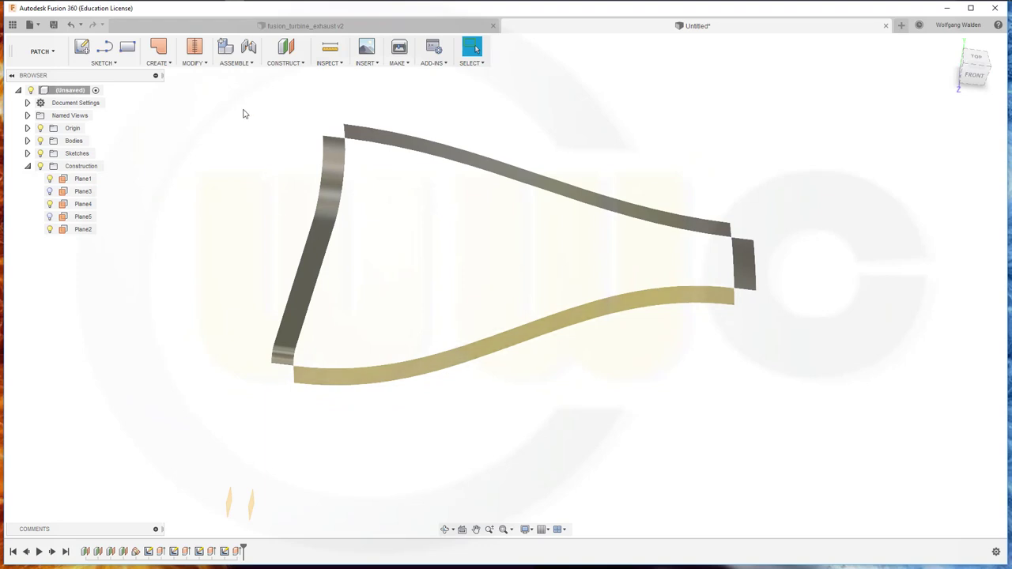
click(206, 64)
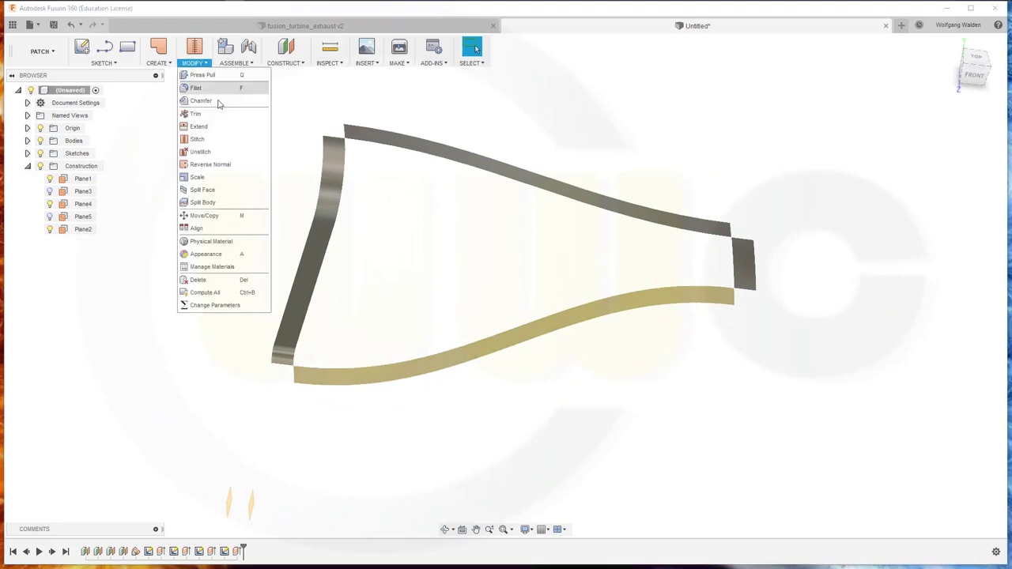
- Reverse the normal of the lower S-curve surface strip
click(211, 164)
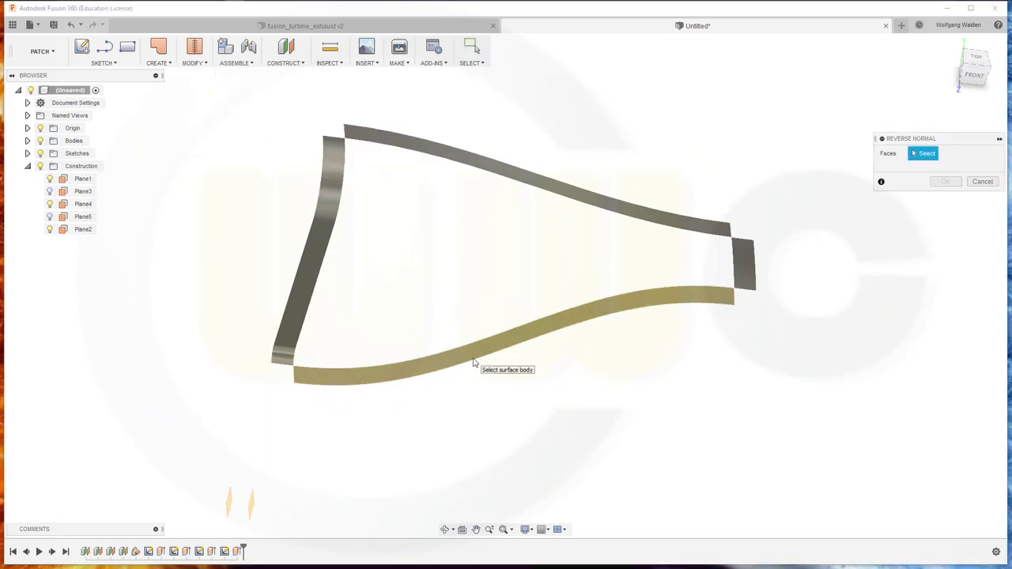
click(476, 361)
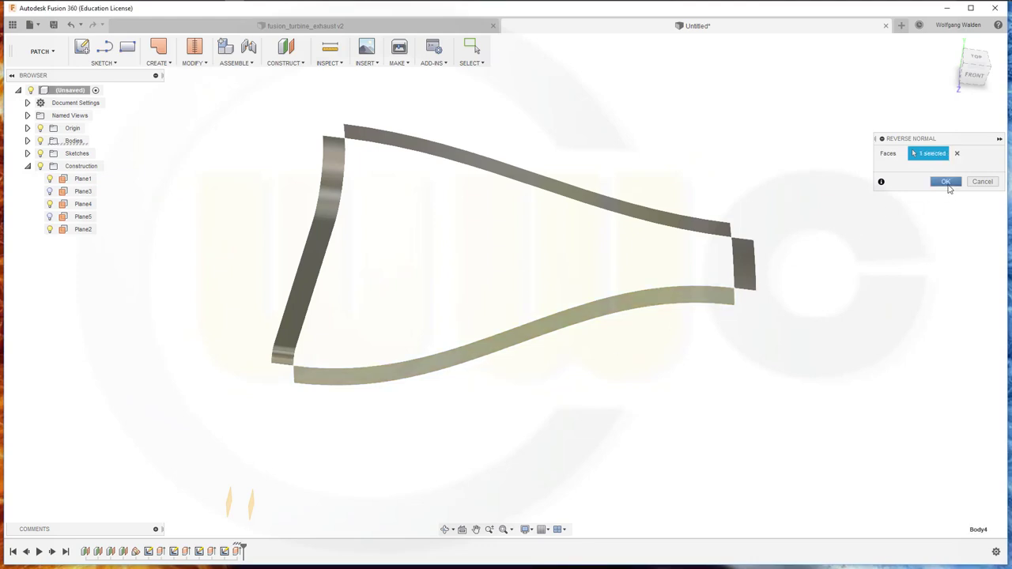
click(946, 182)
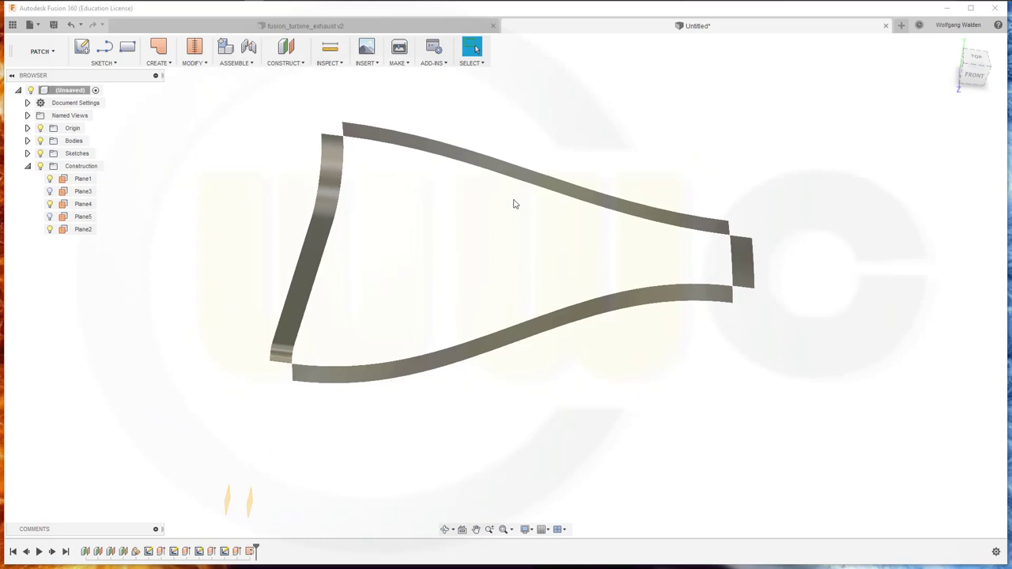
- Start a loft from the Create menu with the left plank's inner edge as Profile 1
click(173, 65)
click(158, 125)
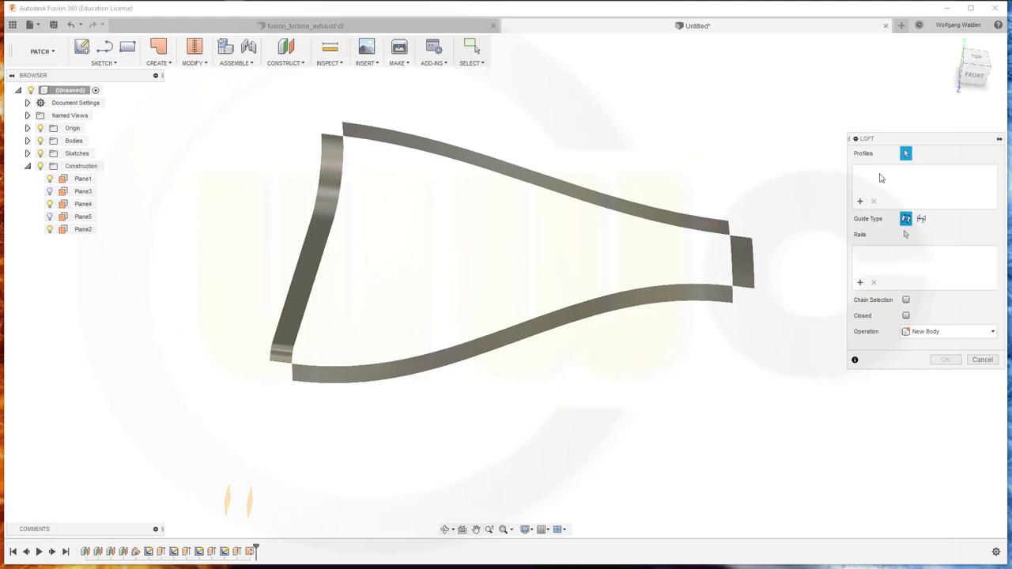
click(344, 180)
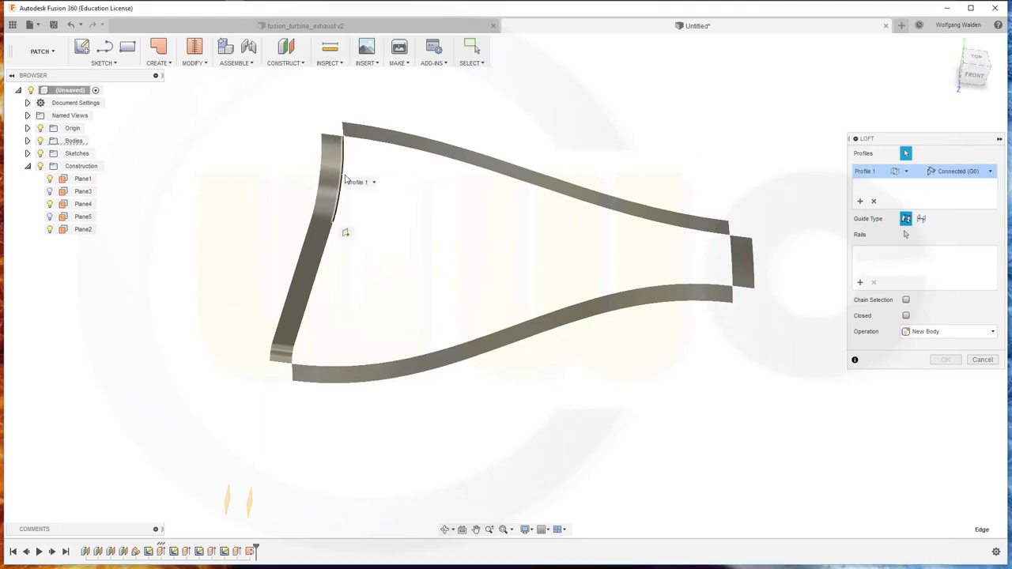
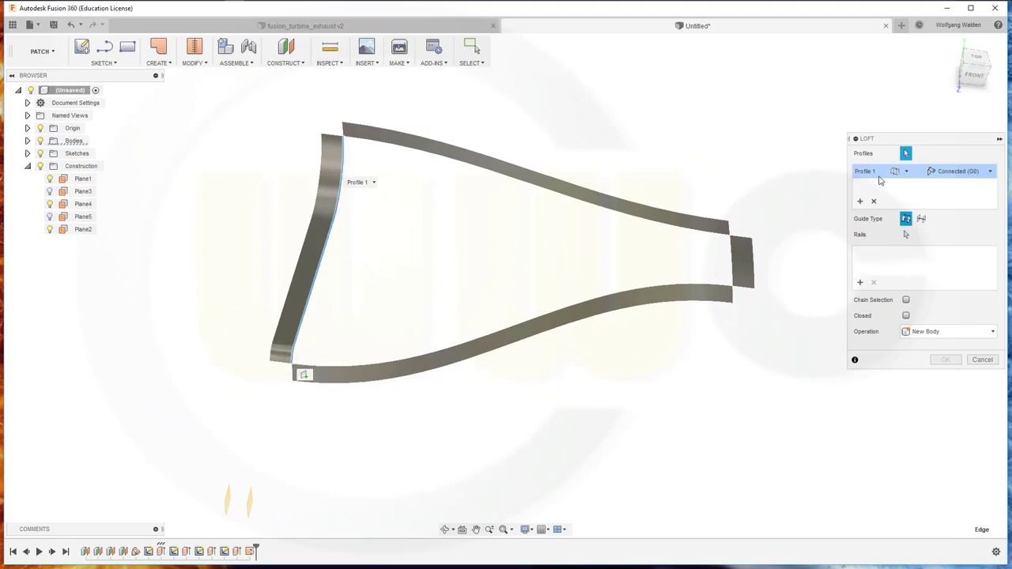
- Set the left and right edges as loft profiles, both with Tangent (G1) continuity
click(991, 172)
click(976, 200)
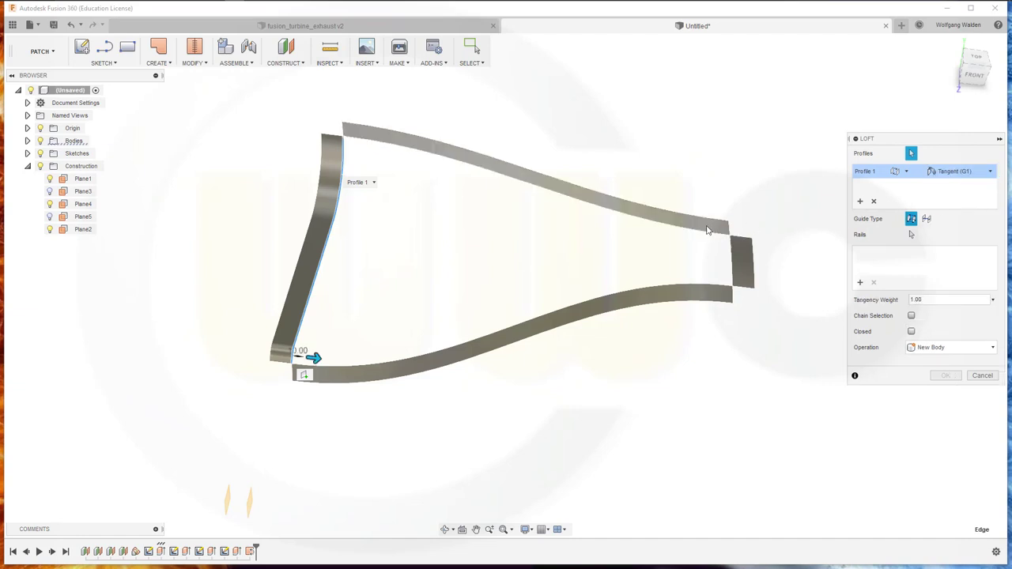
click(861, 202)
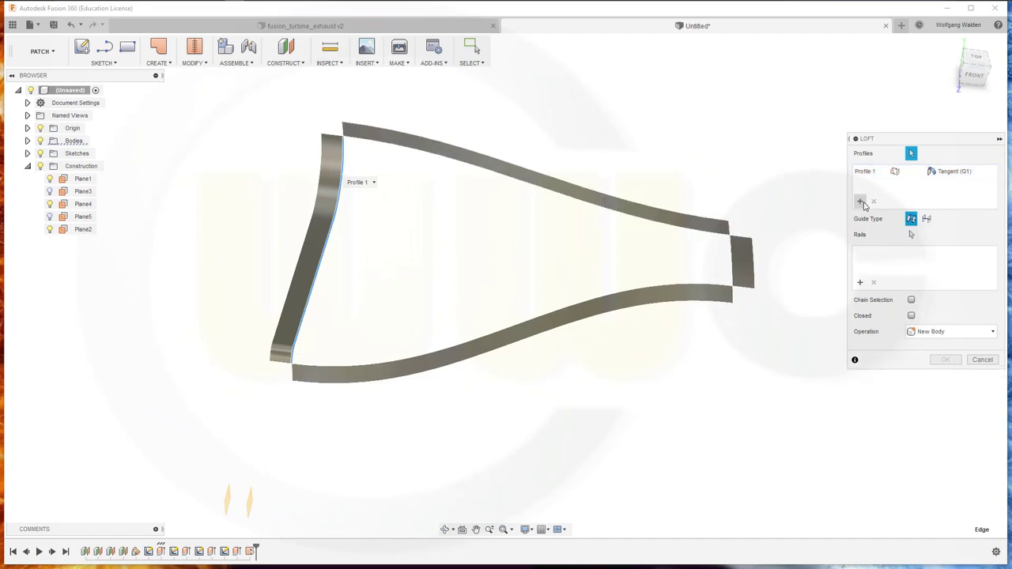
click(731, 254)
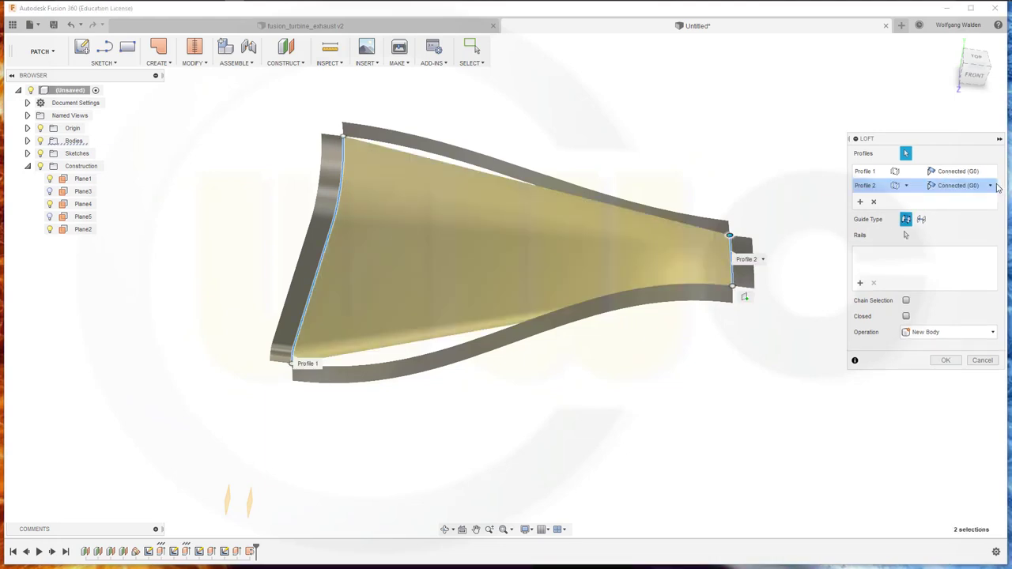
click(989, 186)
click(956, 214)
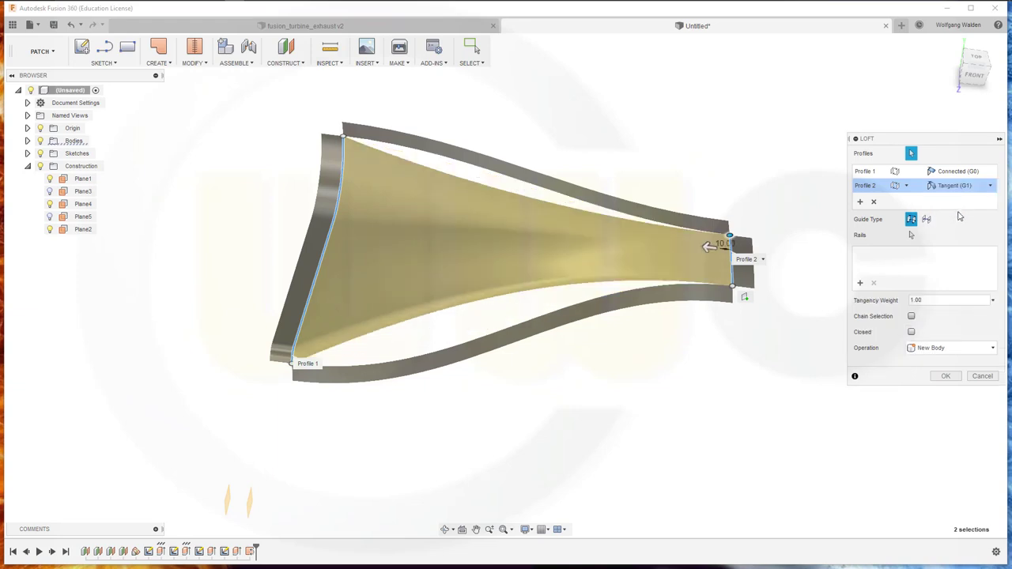
click(990, 171)
click(963, 199)
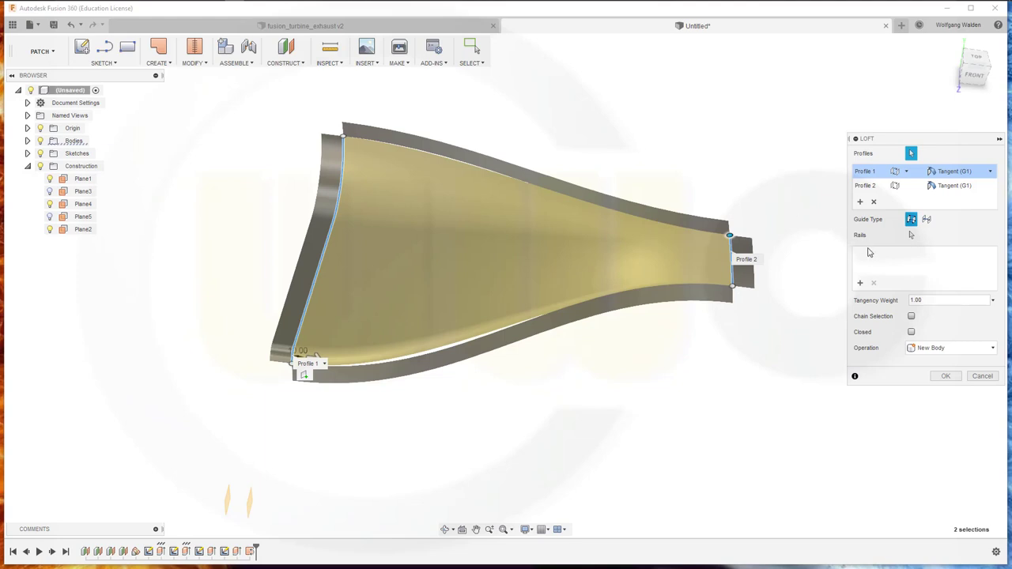
- Add the bottom and top edges as Tangent rails and create the loft surface
click(861, 283)
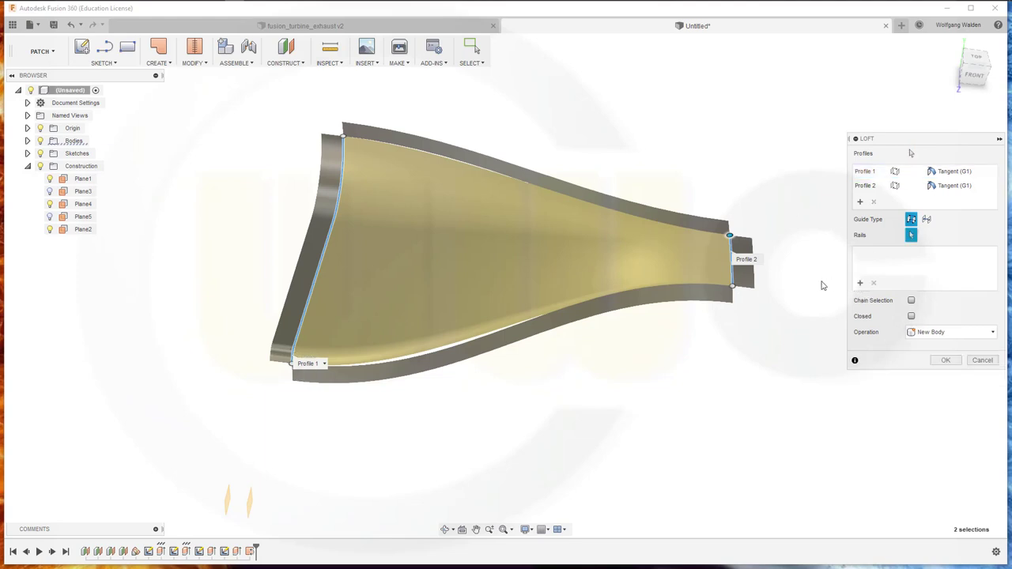
click(437, 355)
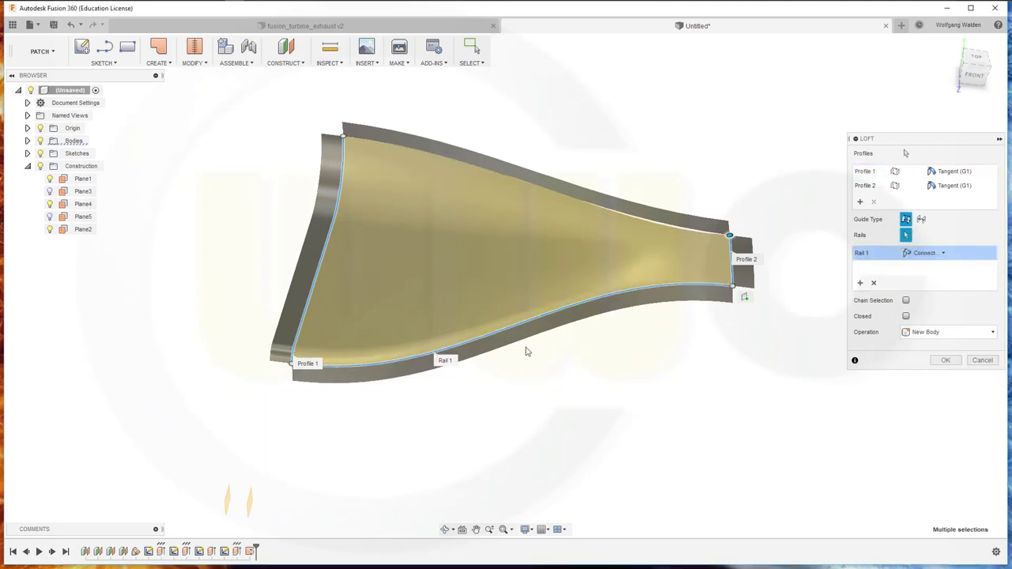
click(943, 253)
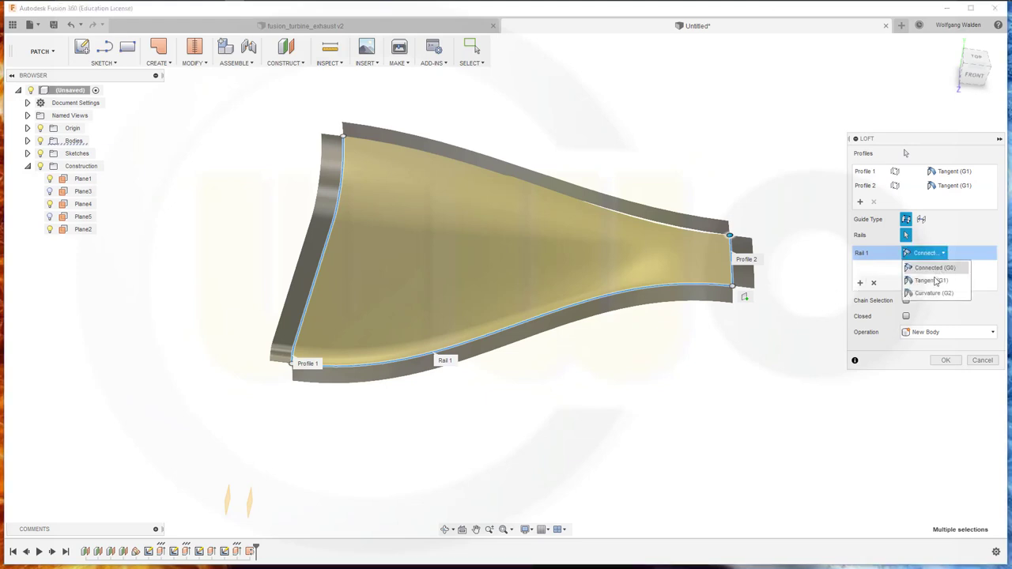
click(932, 282)
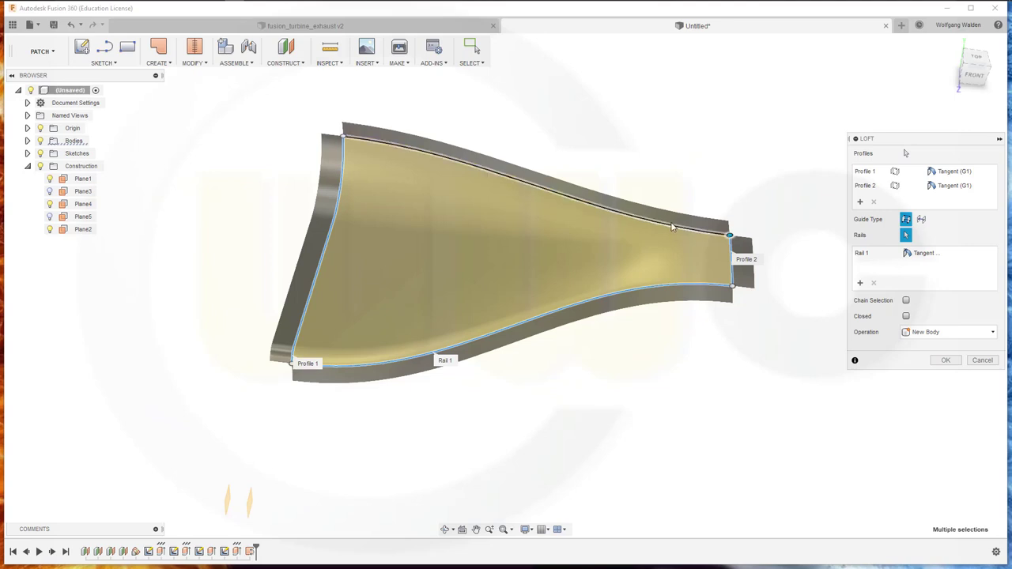
click(670, 227)
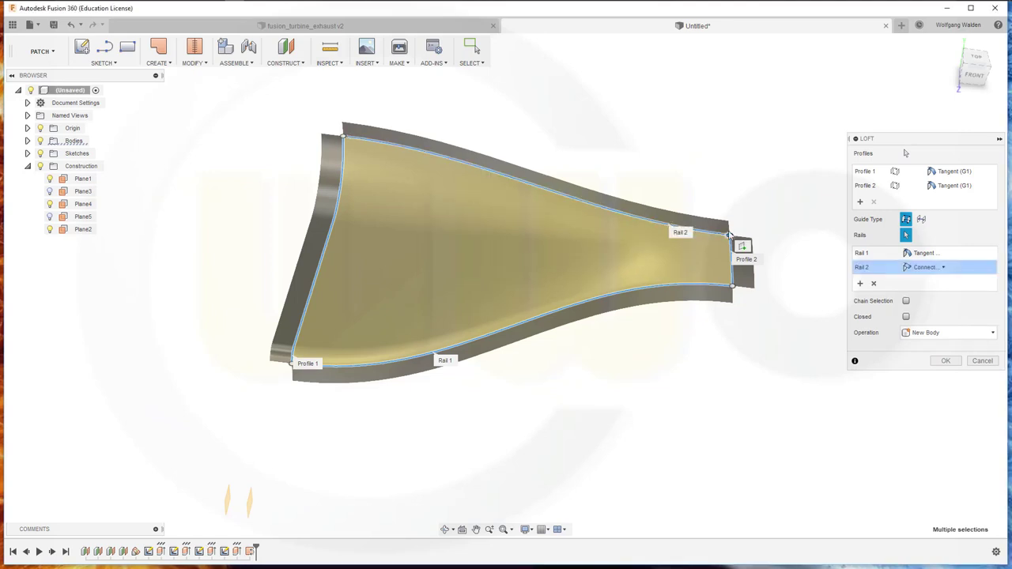
click(943, 267)
click(938, 295)
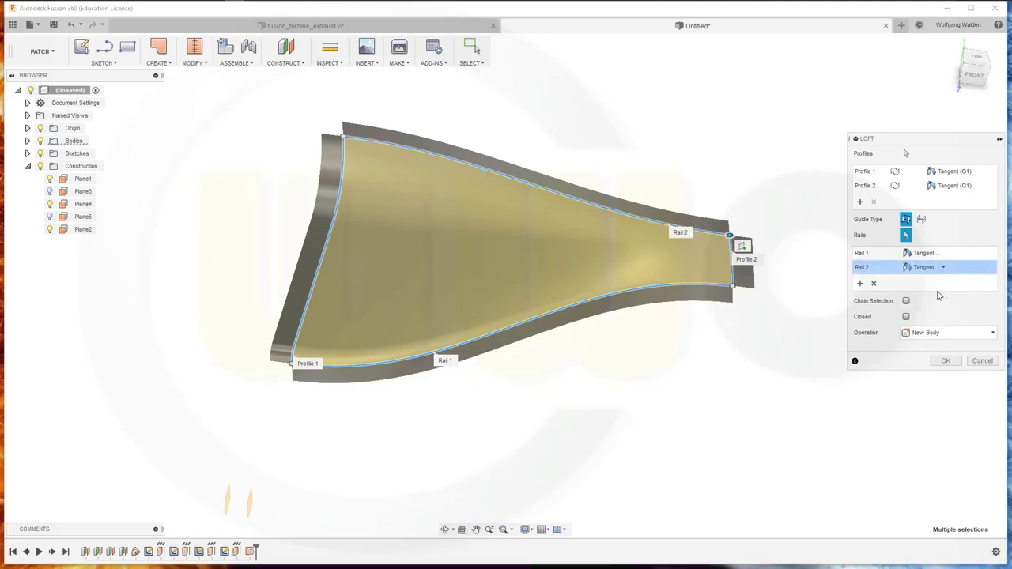
click(946, 361)
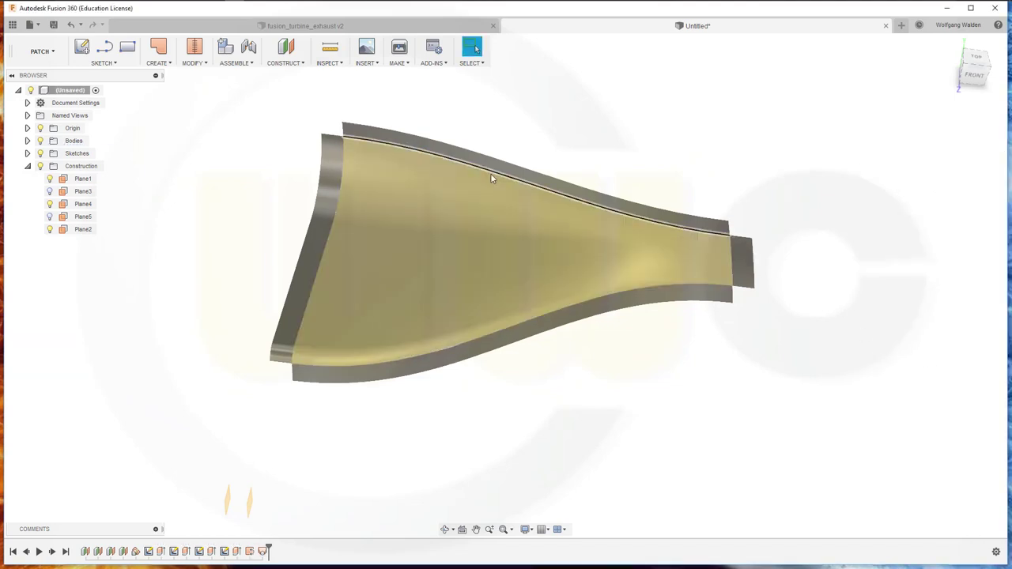
- Reverse the normal of the lofted surface
click(195, 63)
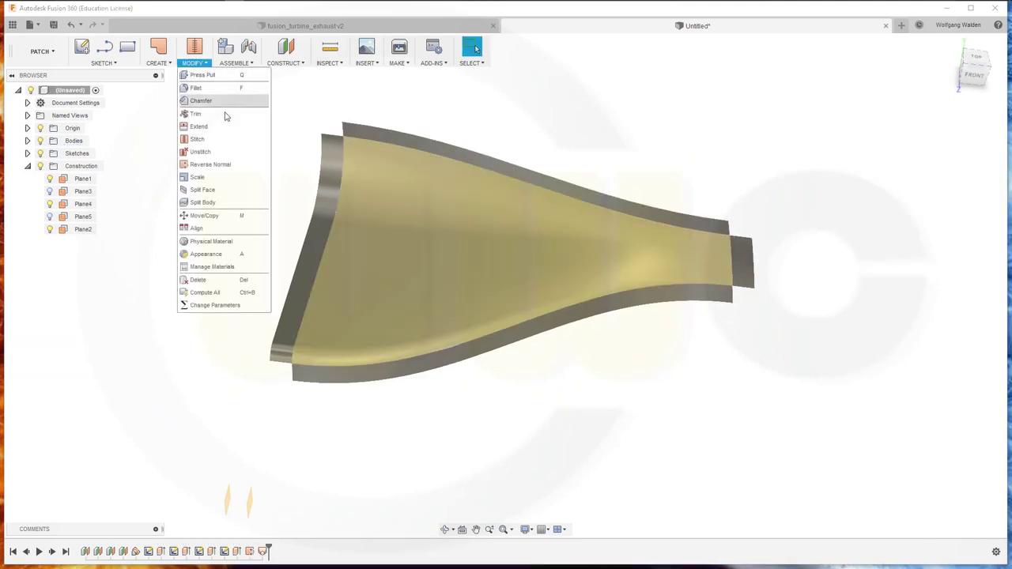
click(225, 164)
click(418, 226)
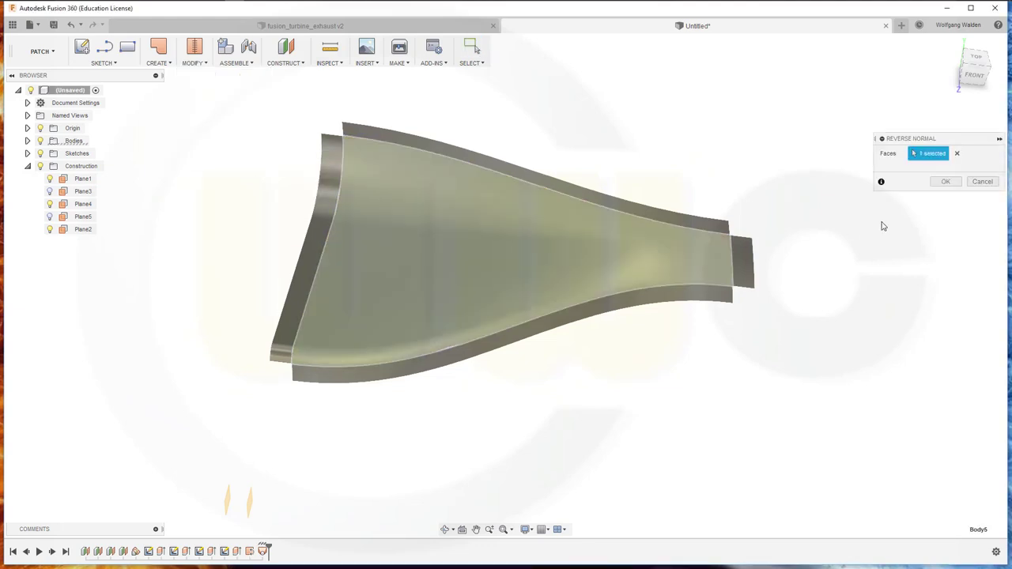
click(946, 181)
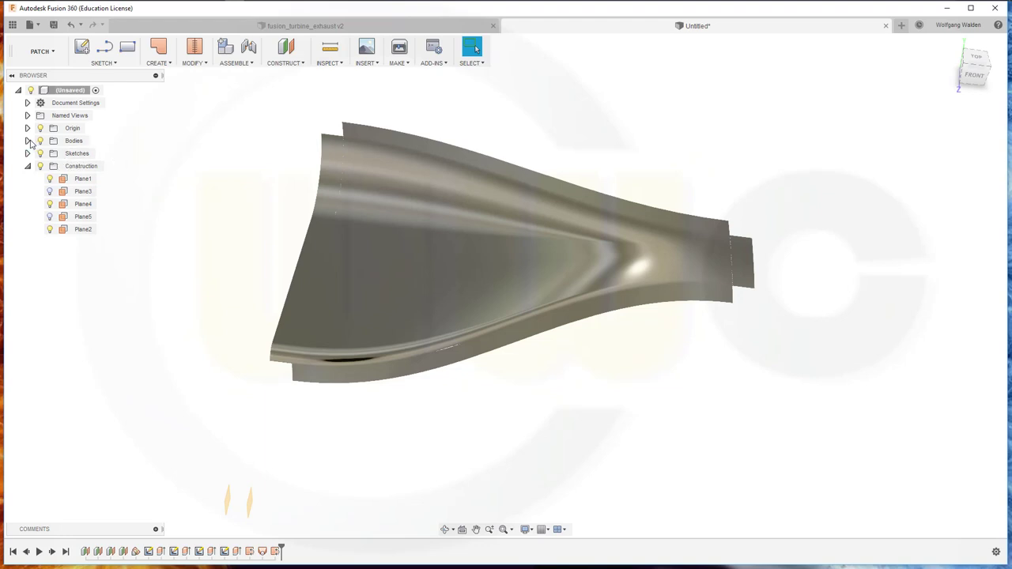
- Hide the top and bottom flange bodies, Body3 and Body4, in the browser
click(28, 140)
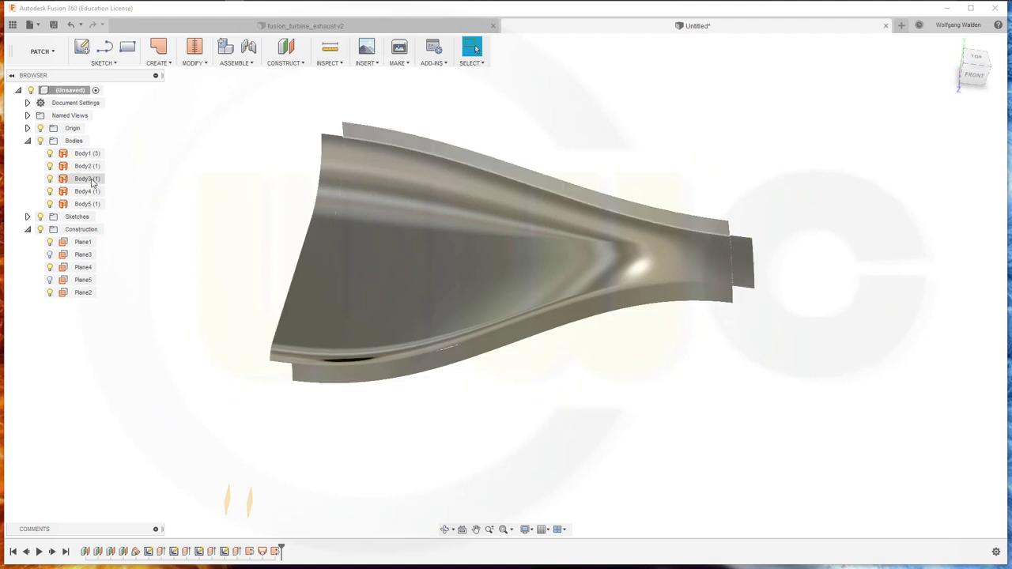
click(50, 179)
click(58, 192)
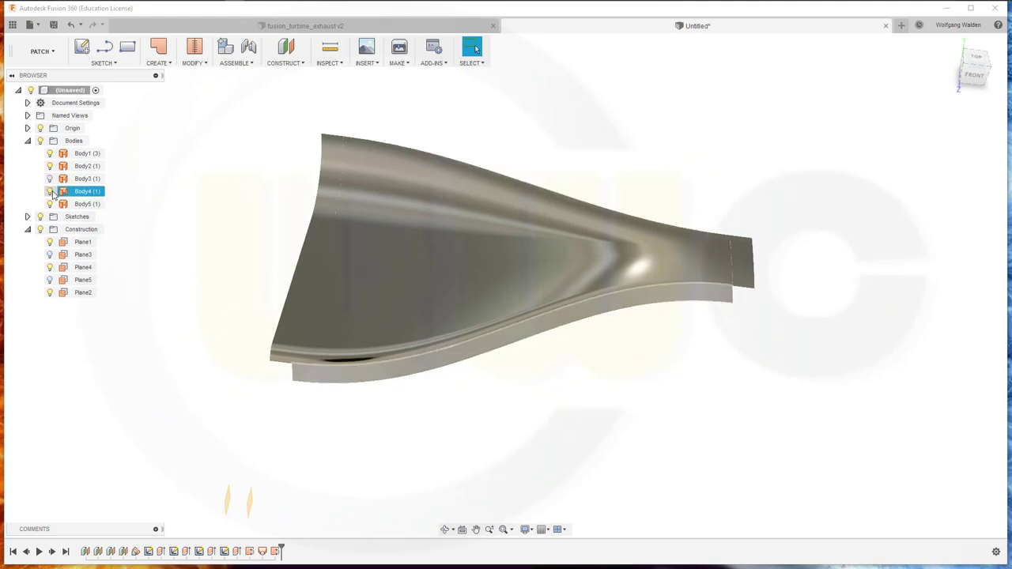
click(50, 192)
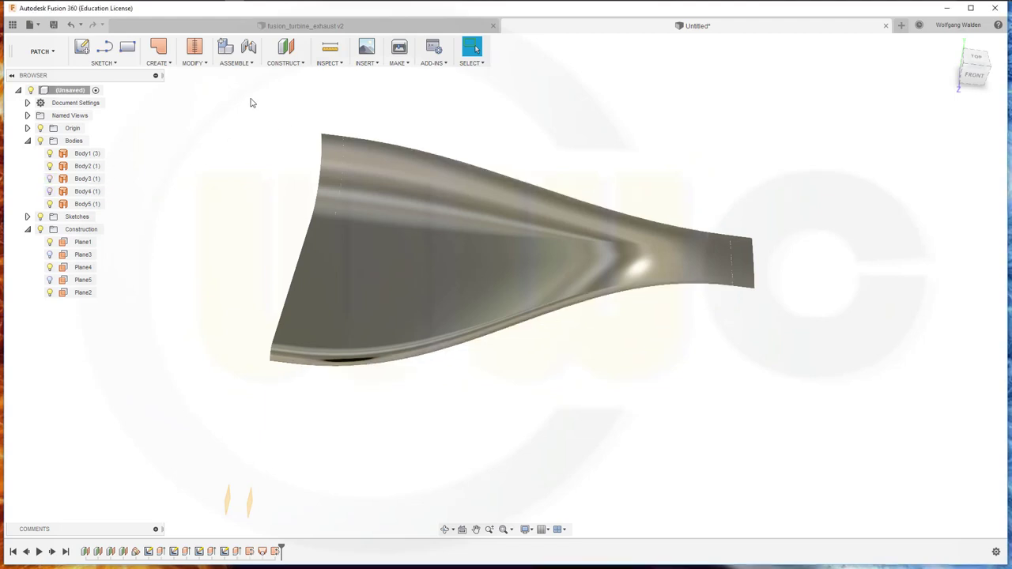
click(203, 63)
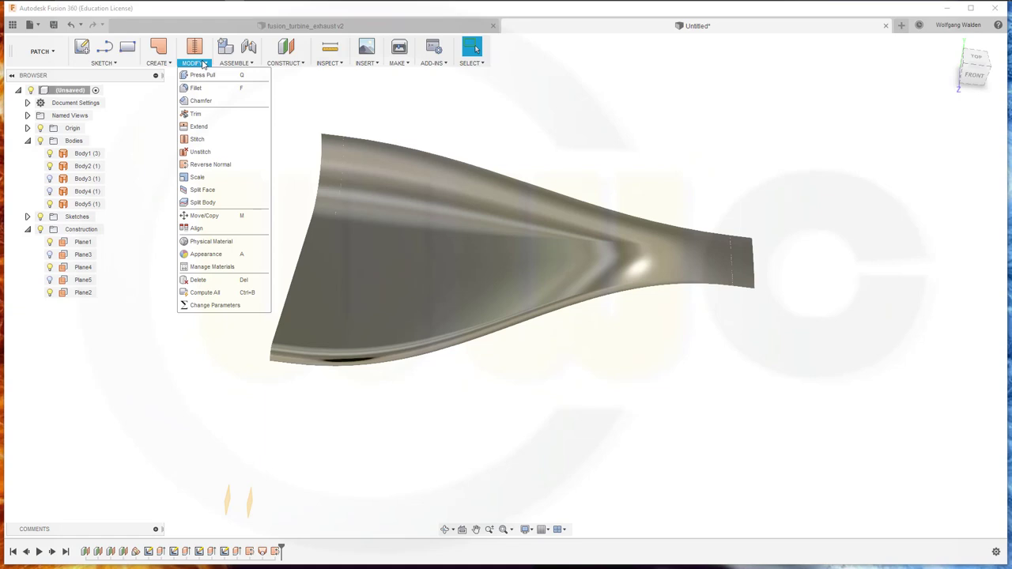
- Stitch the left strip, main loft and tail strip bodies into the single surface Body6
click(196, 139)
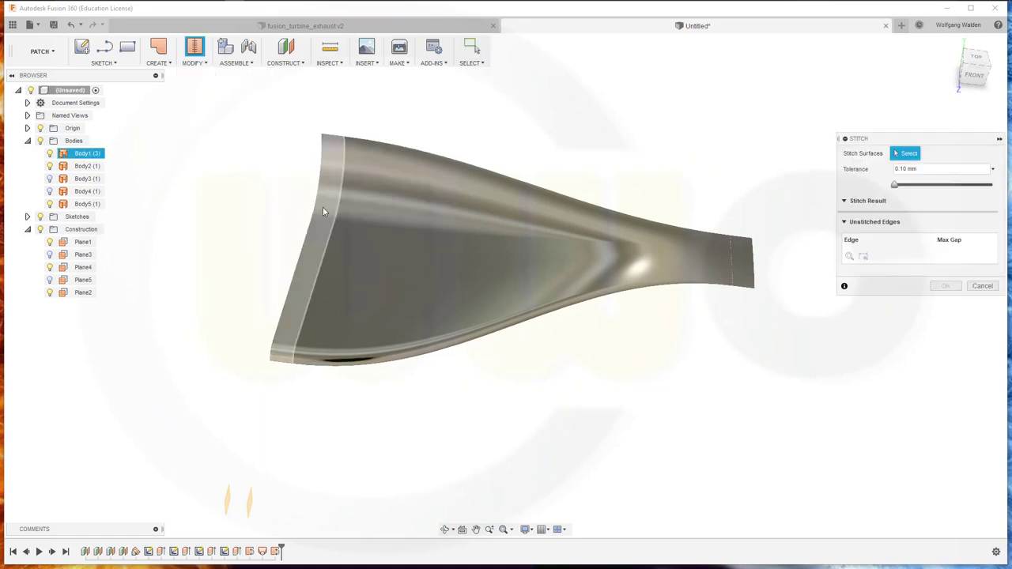
click(322, 212)
click(435, 232)
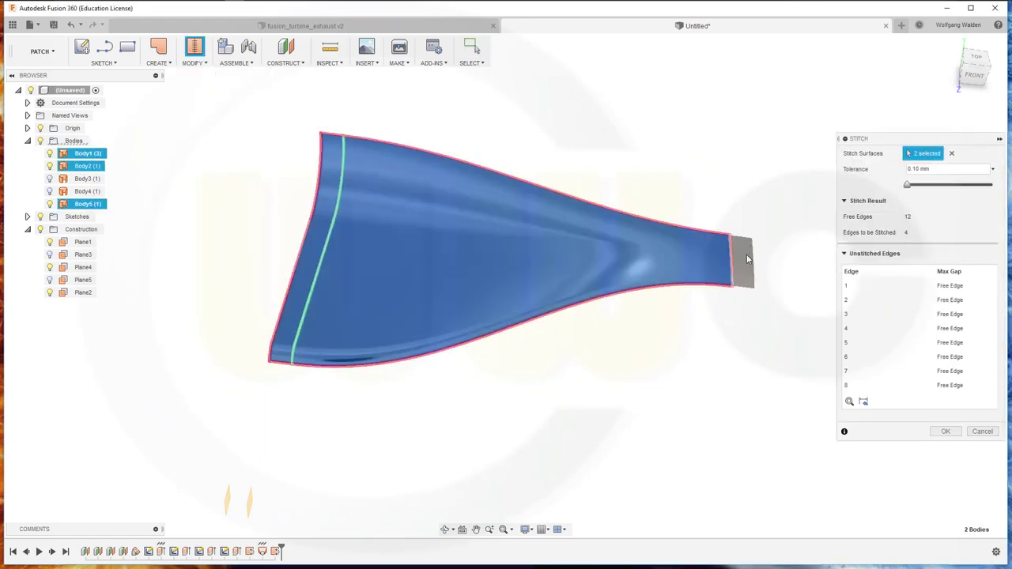
click(747, 258)
click(951, 462)
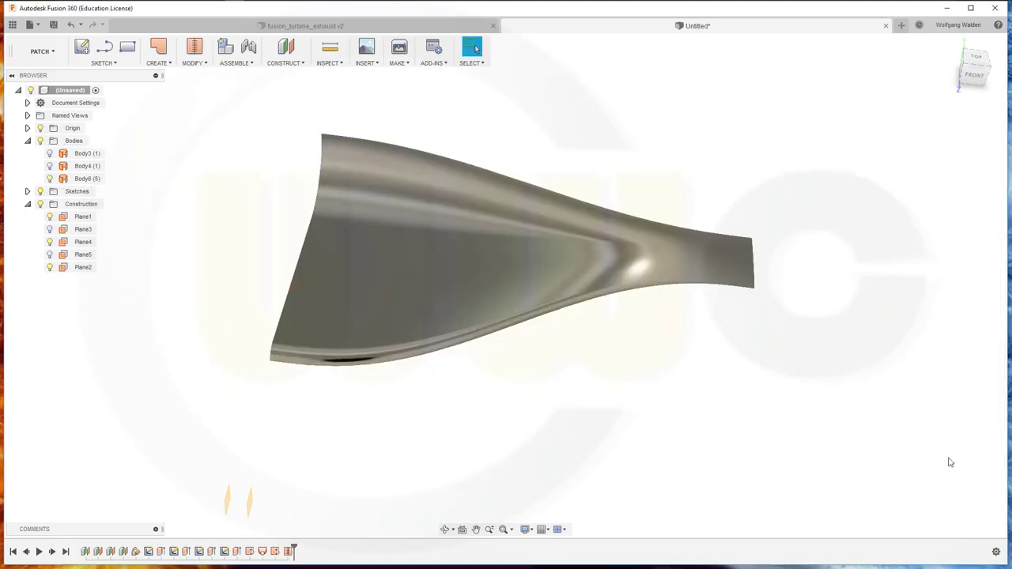
scroll(678, 344, down, 3)
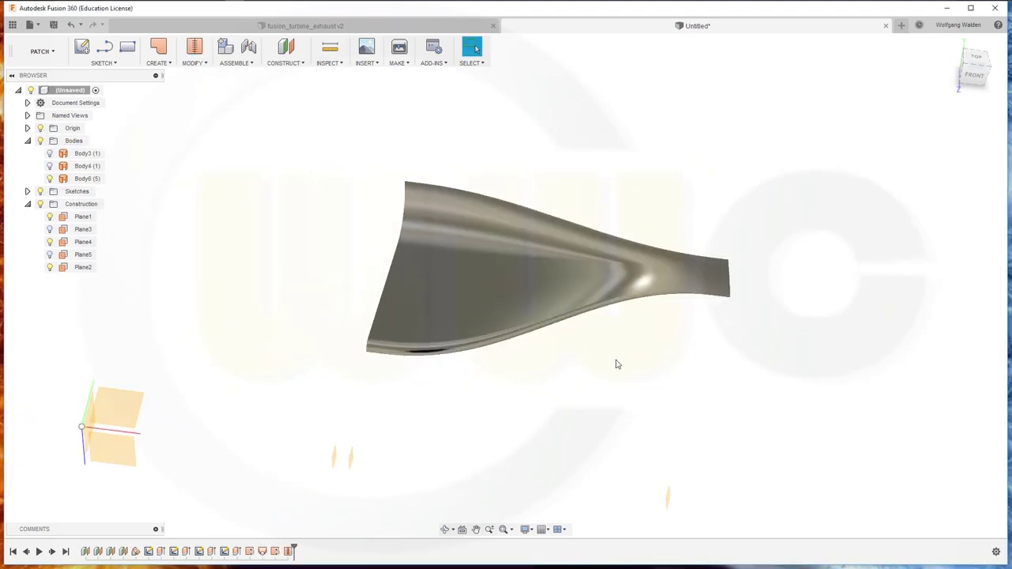
scroll(624, 356, down, 1)
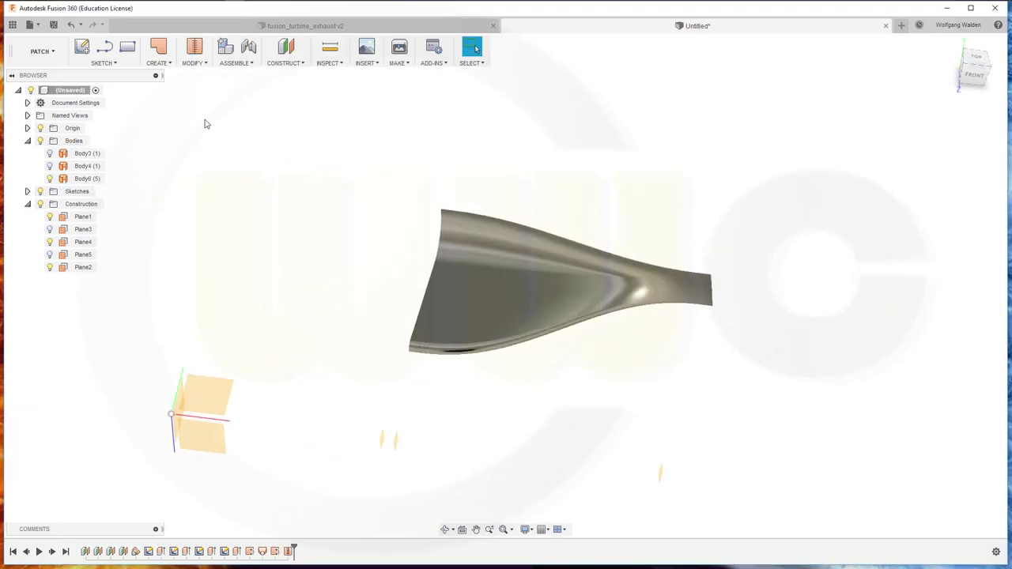
- Mirror Body6 as a whole body across the construction plane, producing Body7
click(169, 64)
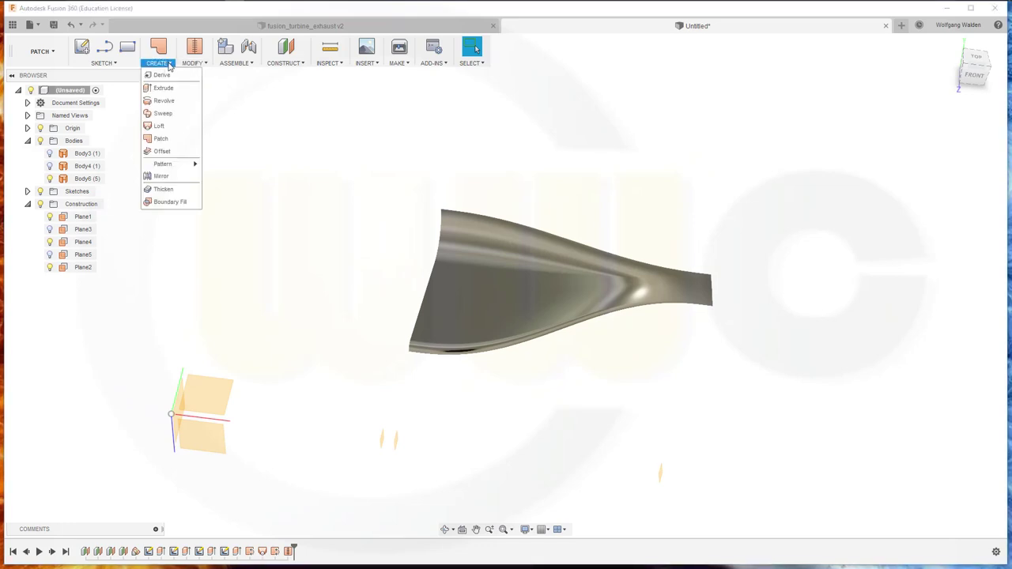
click(188, 175)
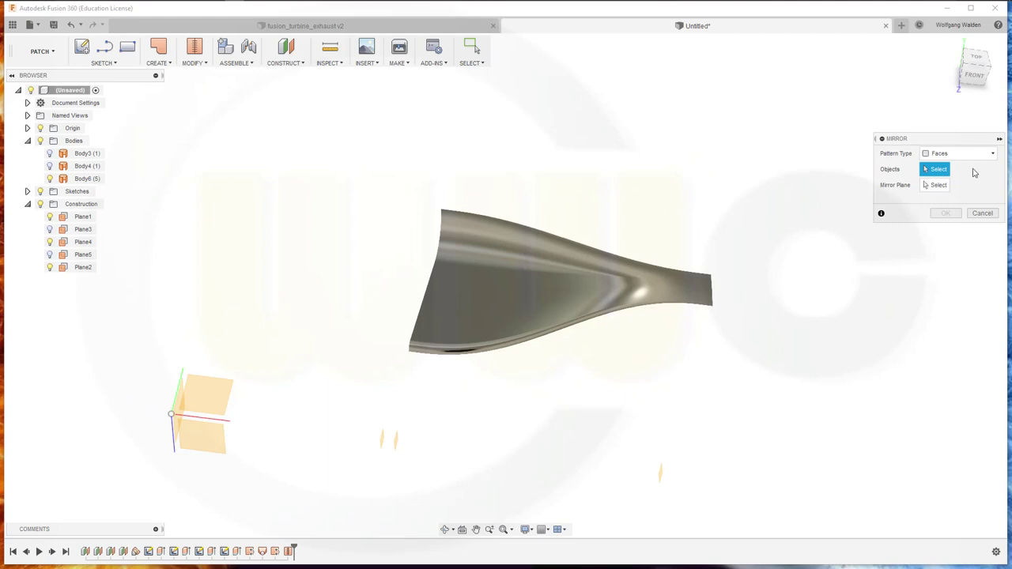
click(992, 155)
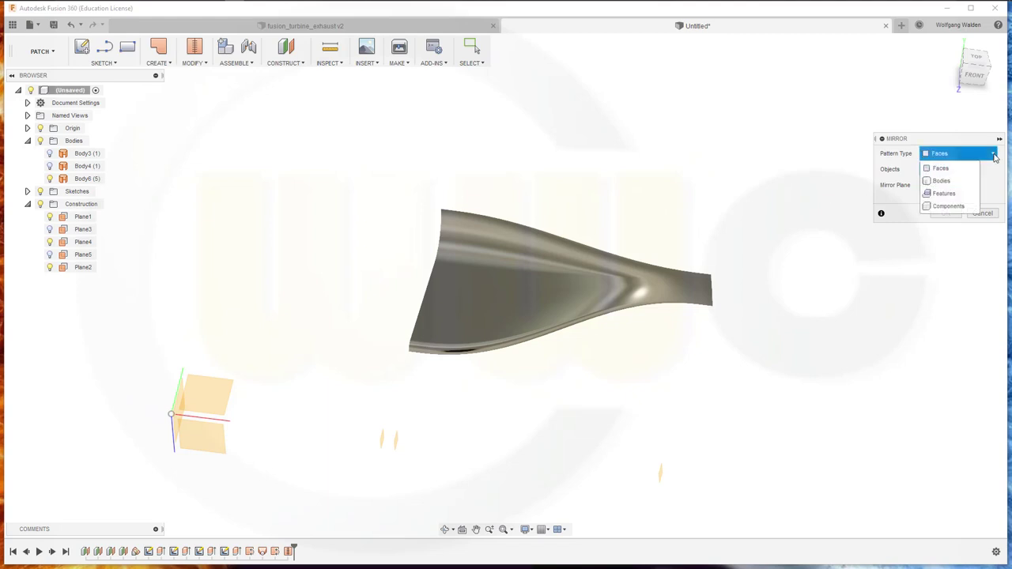
click(948, 181)
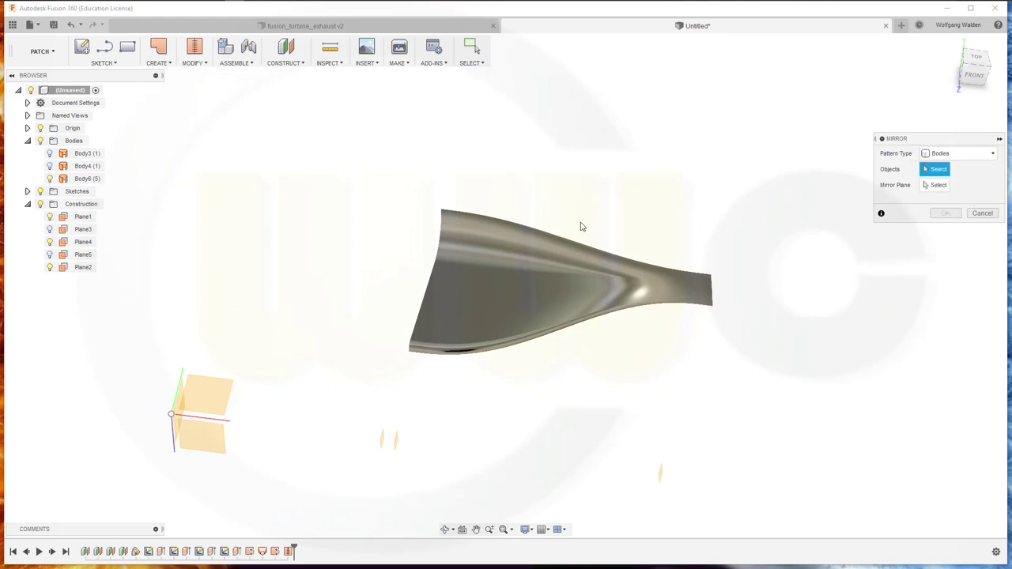
click(502, 253)
click(935, 185)
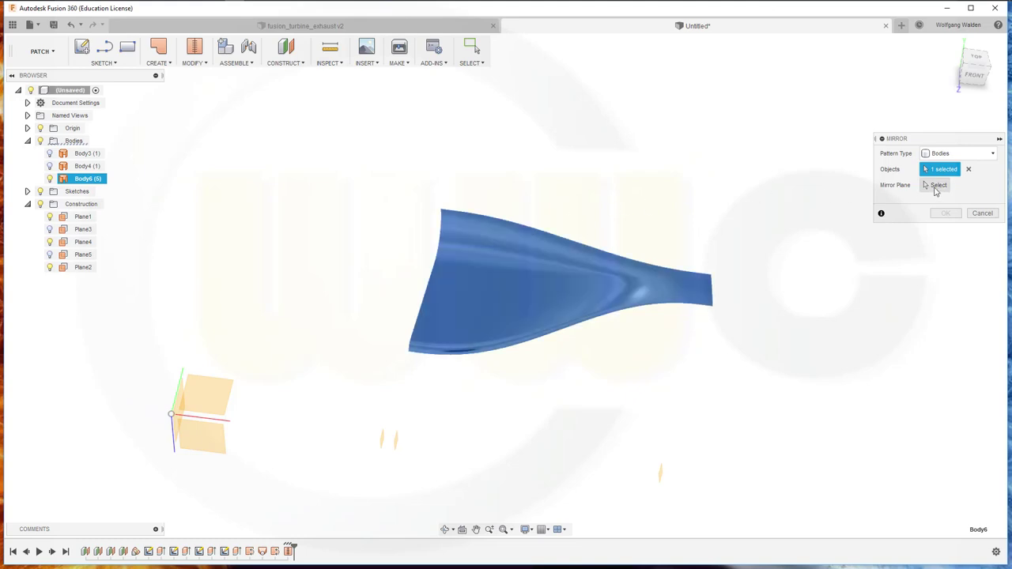
click(218, 386)
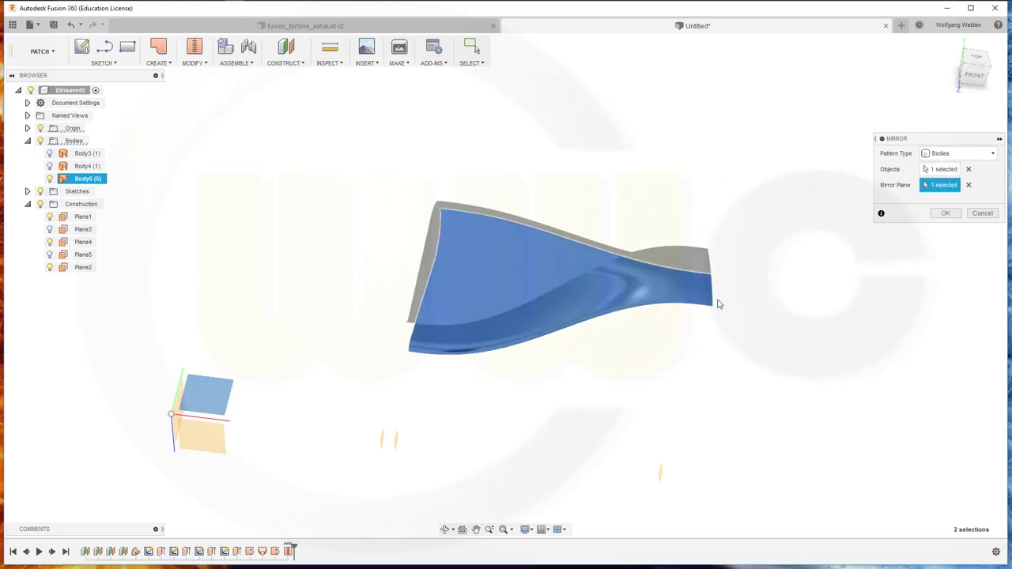
click(945, 213)
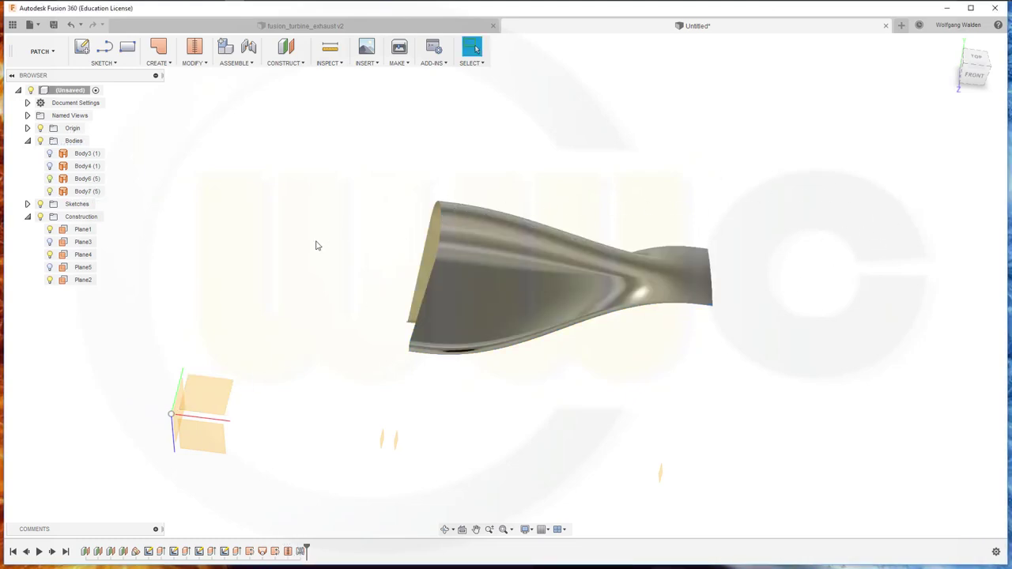
mouse_move(354, 269)
shift+middle_down()
mouse_move(419, 249)
mouse_move(409, 368)
mouse_move(590, 387)
mouse_move(613, 416)
mouse_move(584, 377)
shift+middle_up()
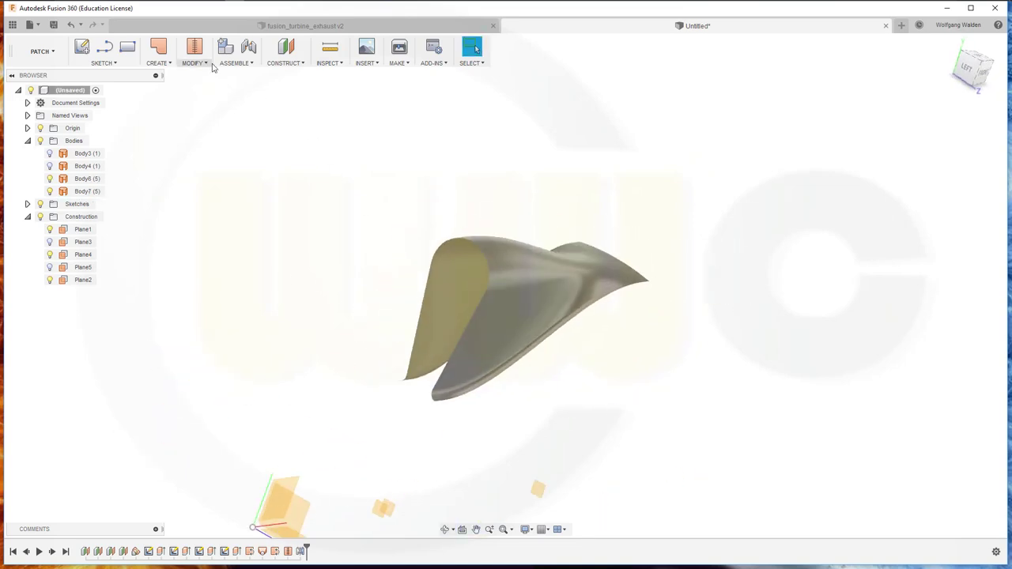
- Stitch the two halves, Body6 and Body7, into the single surface body Body8
click(208, 66)
click(197, 138)
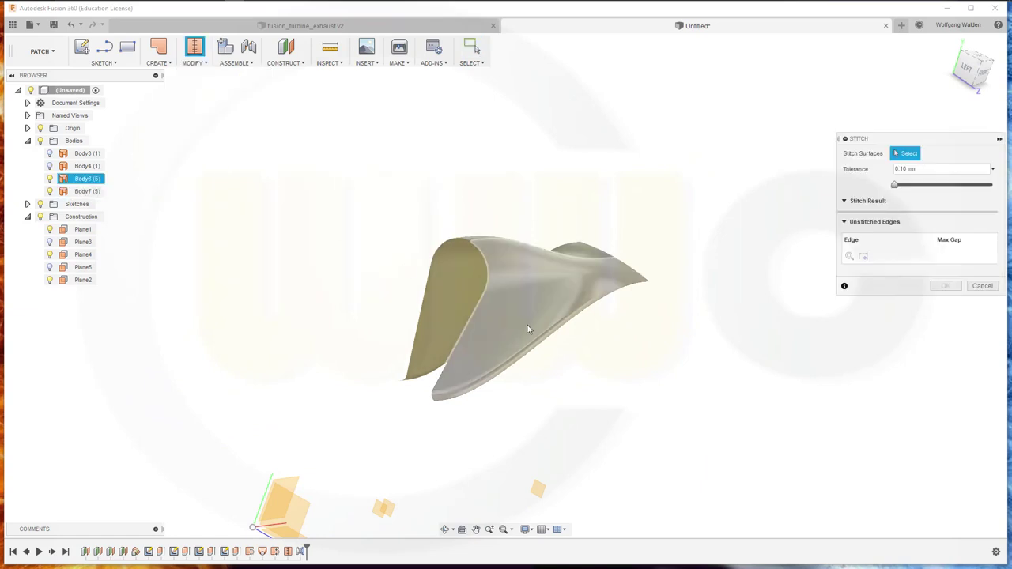
click(526, 322)
click(461, 280)
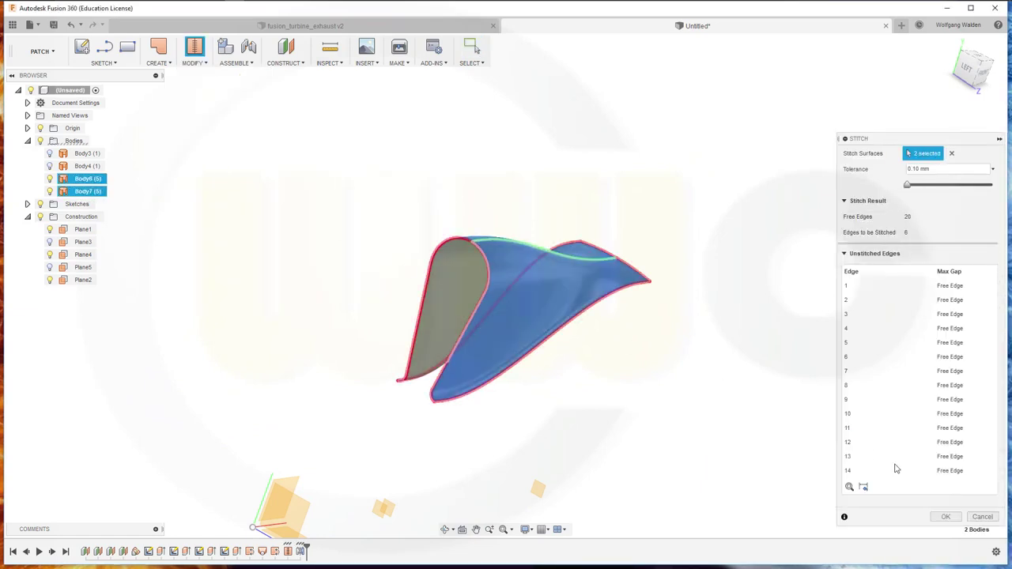
click(948, 518)
shift+middle_drag(688, 400, 494, 327)
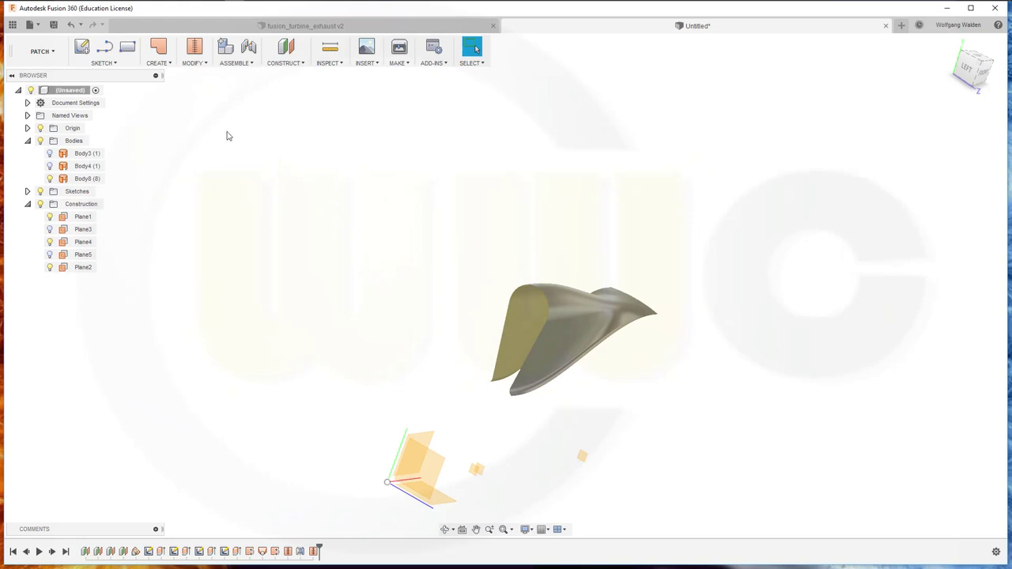
click(166, 63)
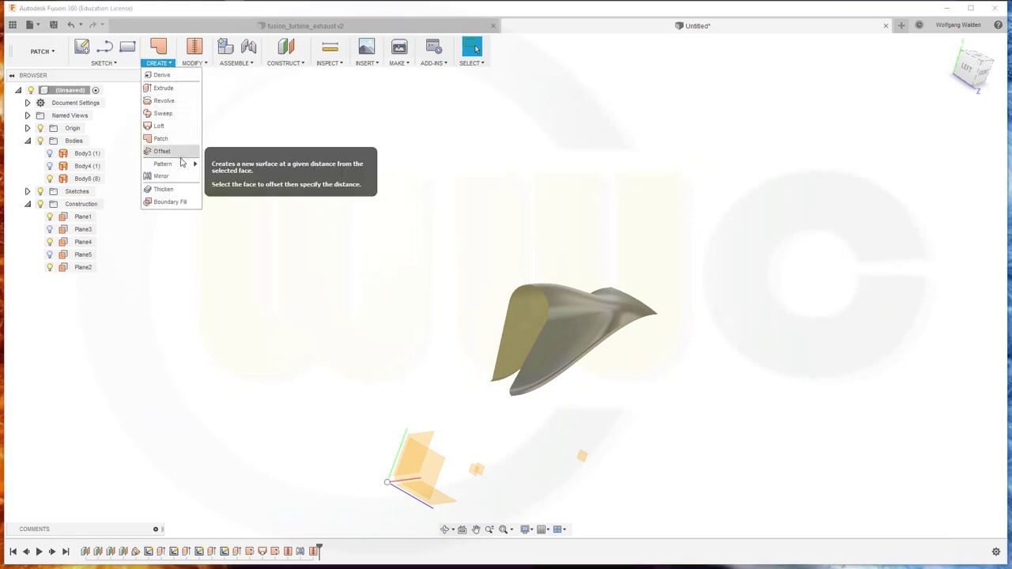
mouse_move(166, 164)
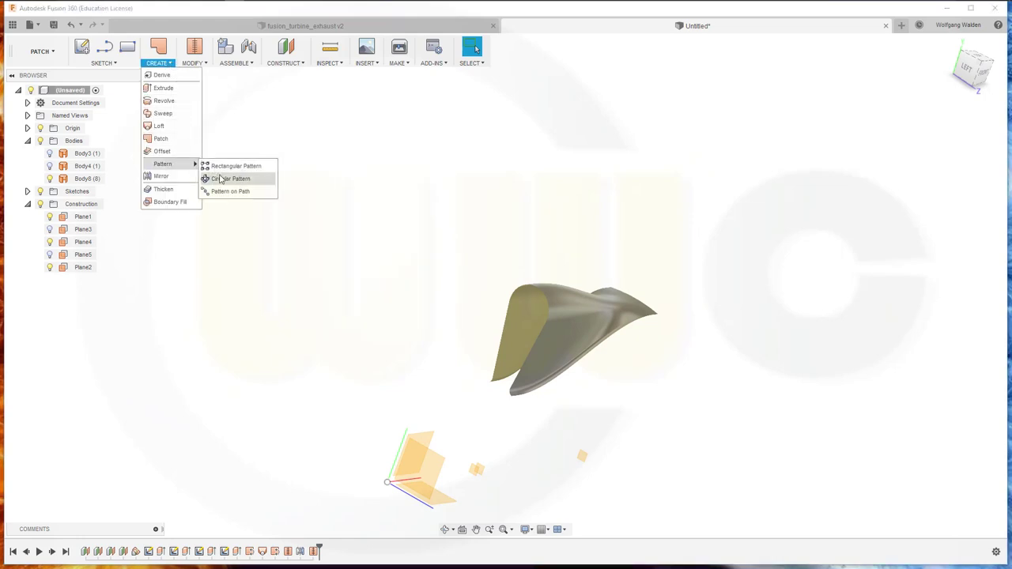
- Circular-pattern Body8 as bodies around the central axis with a quantity of 18
click(222, 180)
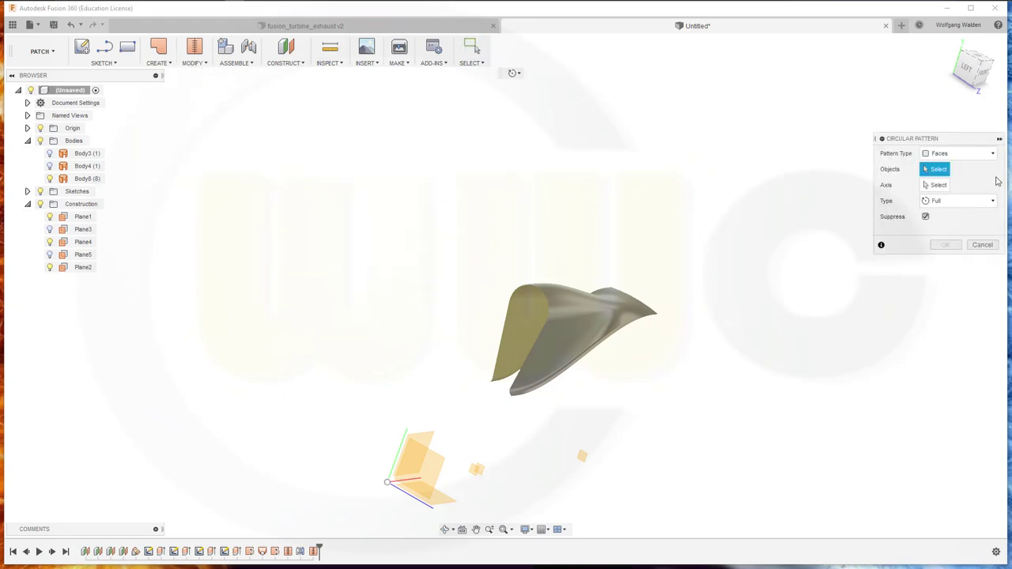
click(972, 153)
click(948, 182)
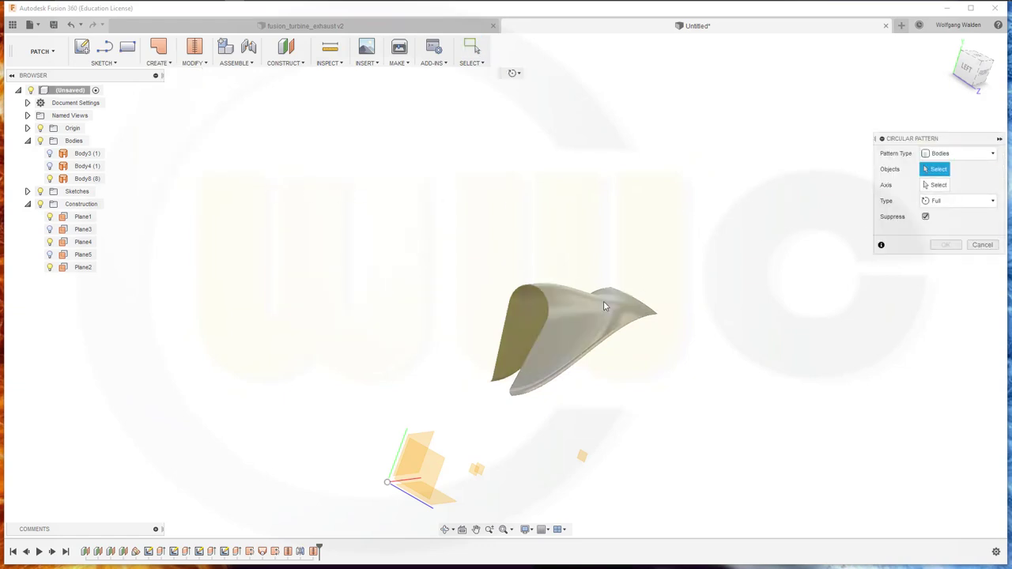
click(571, 313)
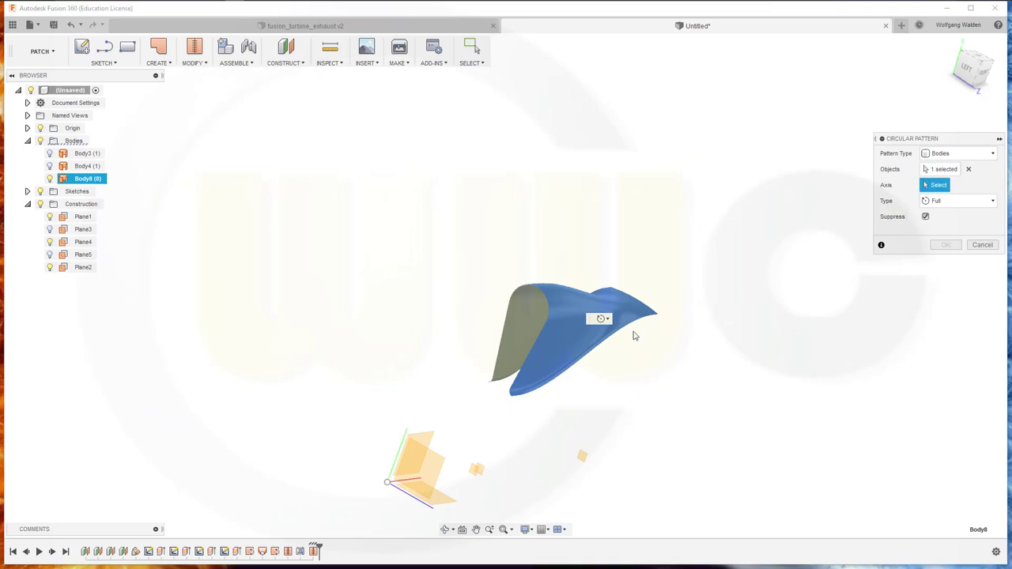
click(404, 480)
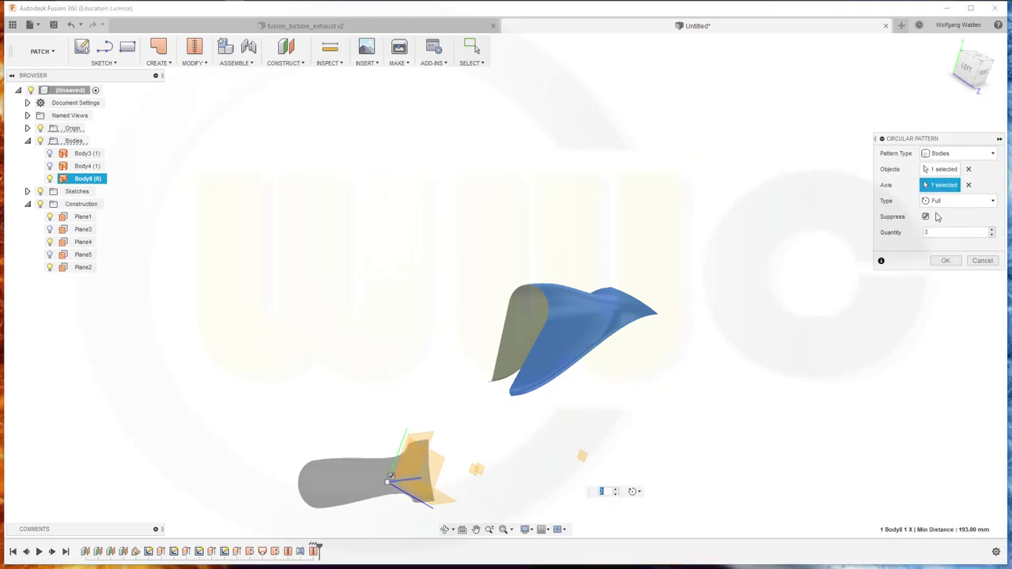
double_click(927, 232)
key(Return)
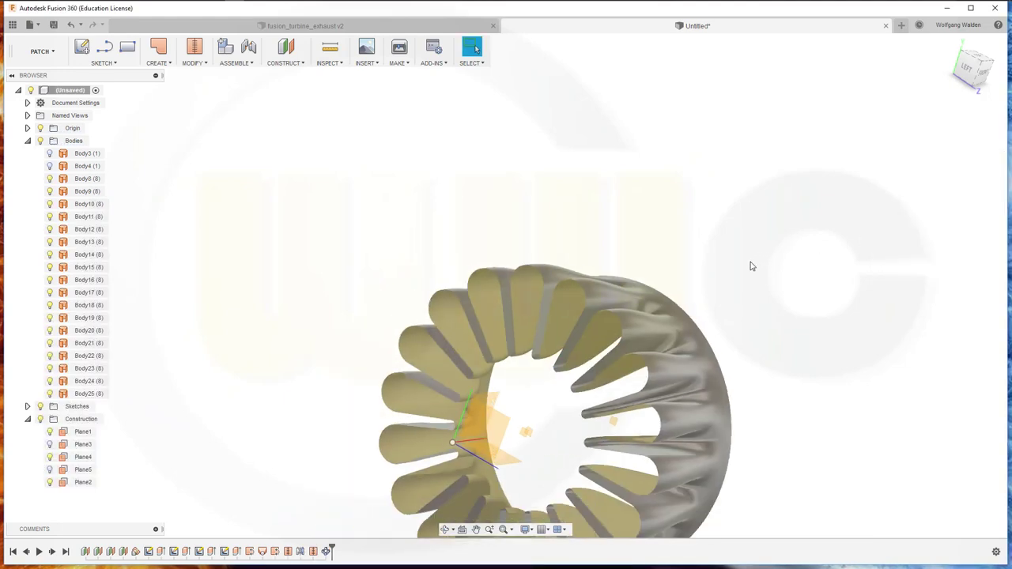
scroll(750, 356, down, 2)
- From the front view, window-select all 18 lobe bodies and stitch them into Body26
mouse_move(783, 426)
shift+middle_down()
mouse_move(754, 427)
mouse_move(734, 388)
mouse_move(734, 402)
shift+middle_up()
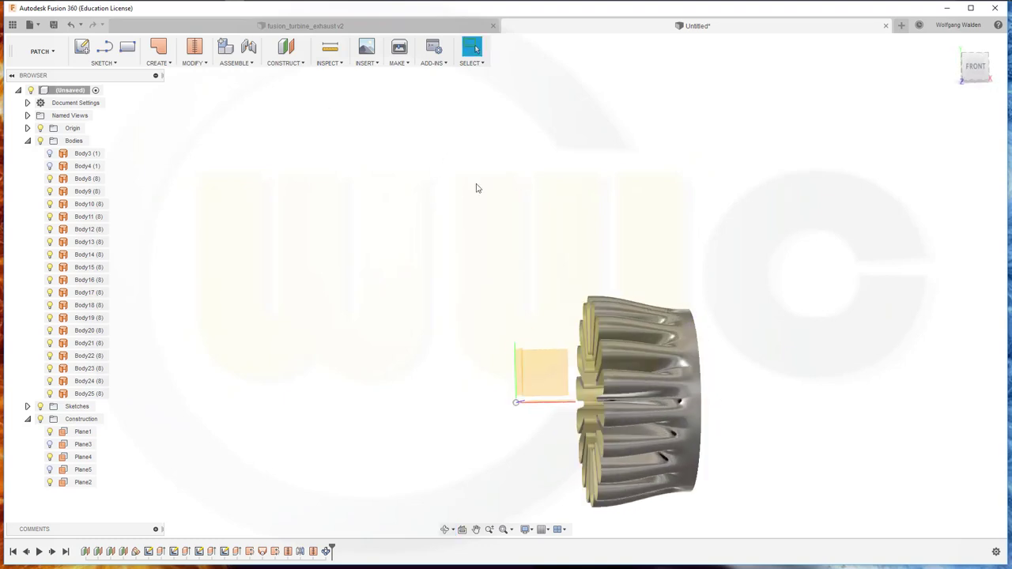
click(204, 63)
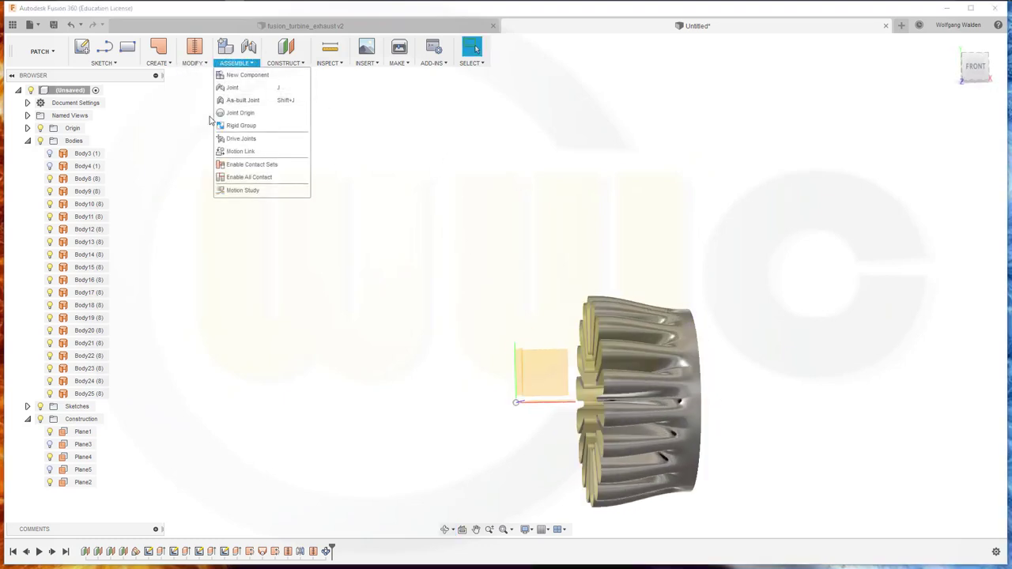
click(198, 139)
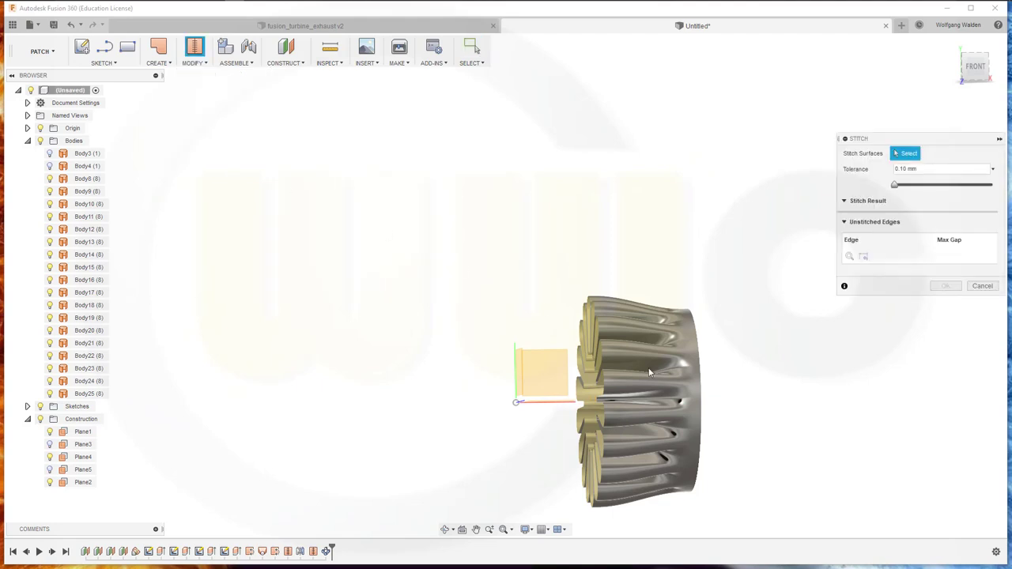
drag(776, 520, 577, 229)
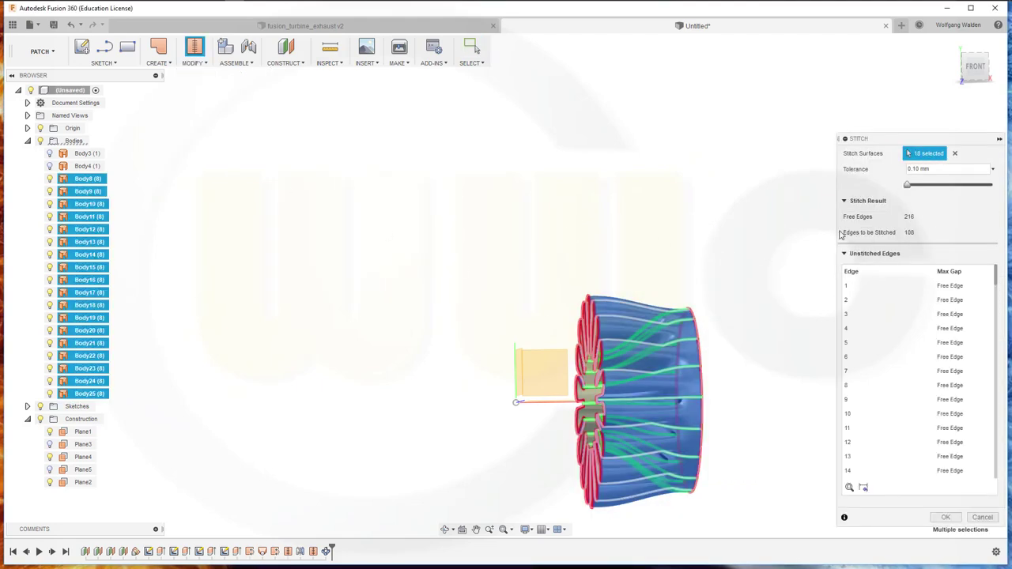
click(945, 519)
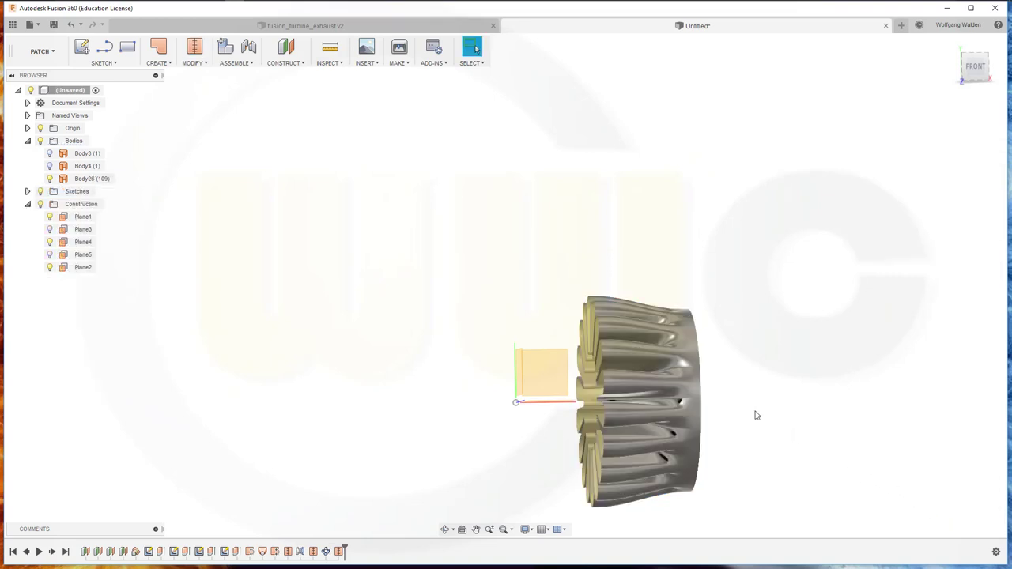
mouse_move(756, 415)
shift+middle_down()
mouse_move(733, 364)
mouse_move(591, 167)
shift+middle_up()
key(Escape)
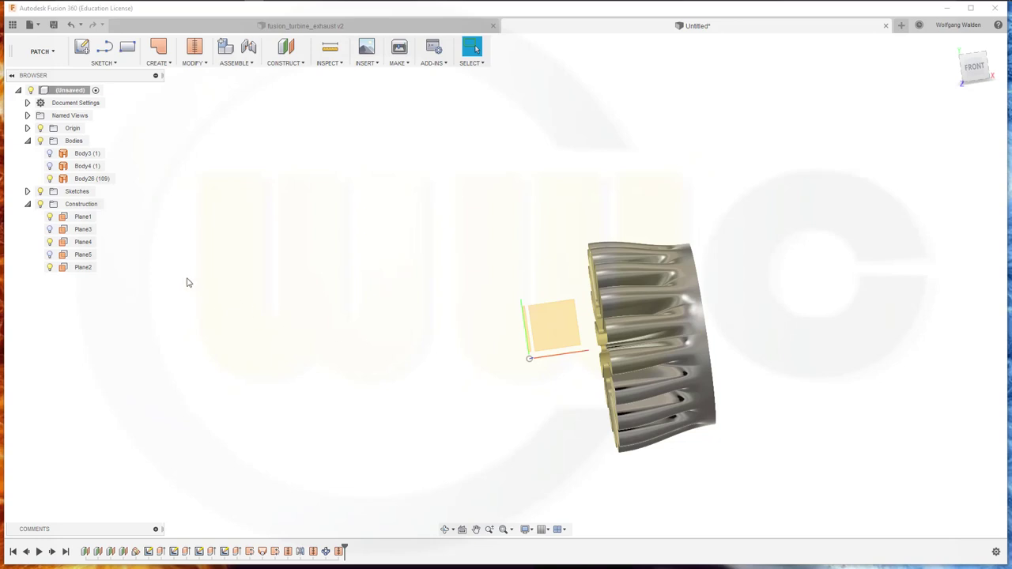
- Hide Body26 and start a new sketch on the front origin plane
click(50, 178)
click(82, 47)
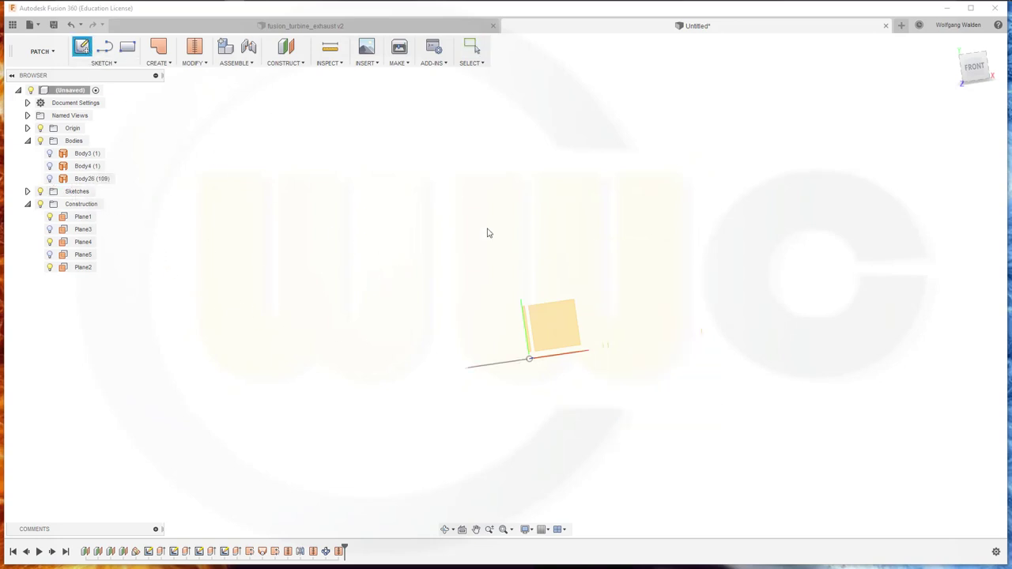
click(543, 330)
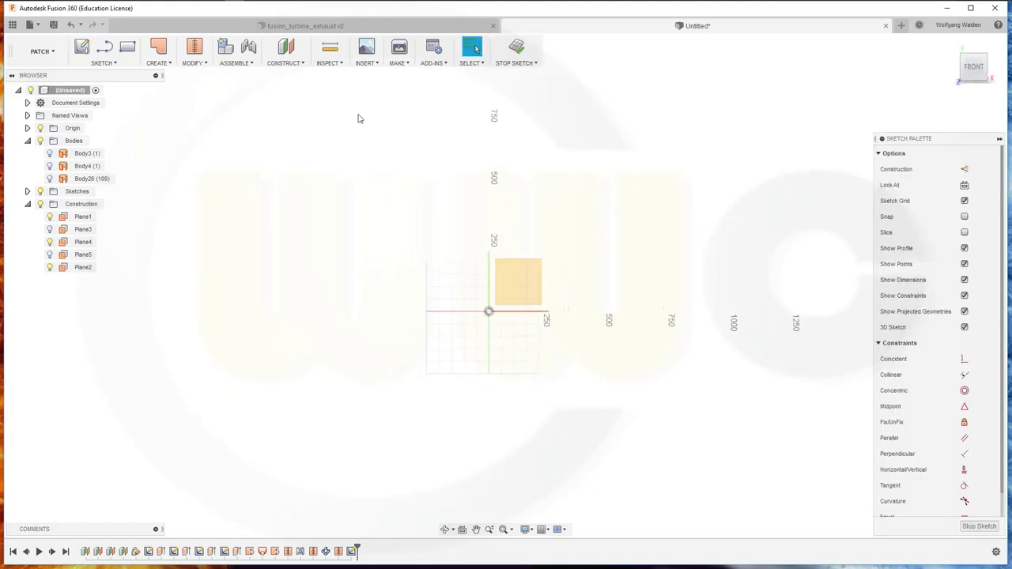
- Draw the tail-cone profile: a flat line, a tangent S-curve, and a sloping line leftward
click(104, 46)
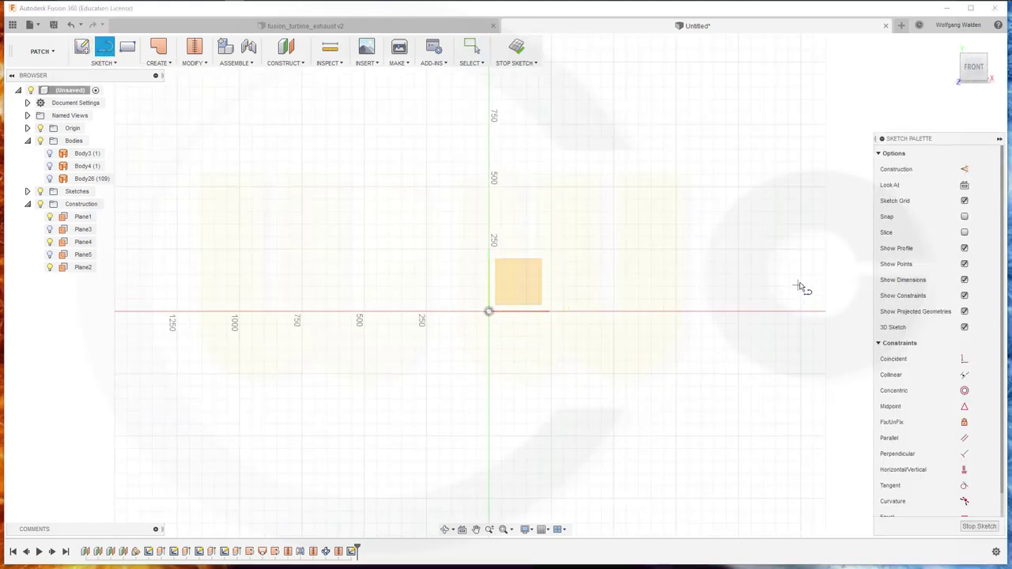
scroll(585, 320, up, 2)
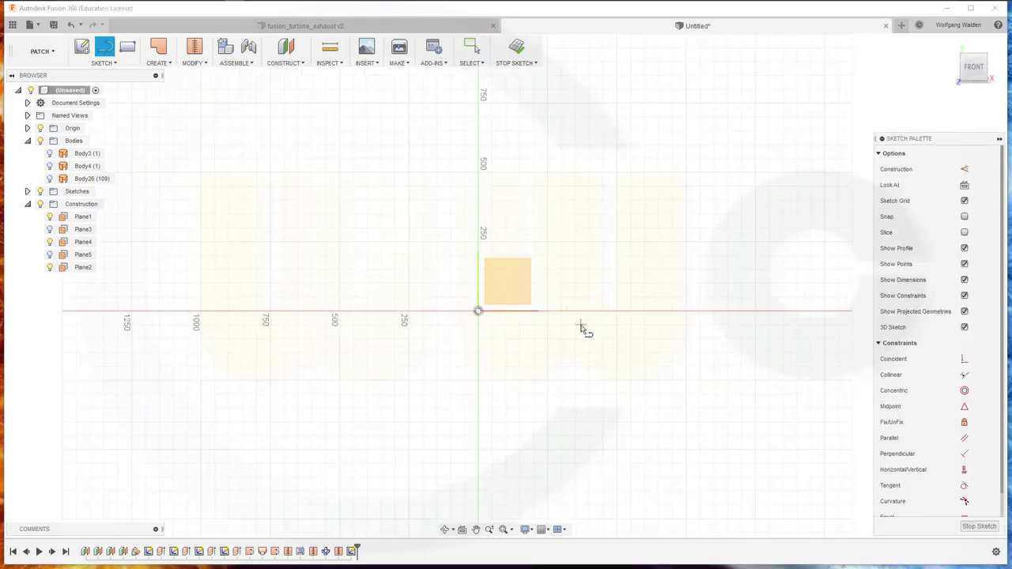
scroll(559, 278, up, 1)
scroll(555, 284, up, 2)
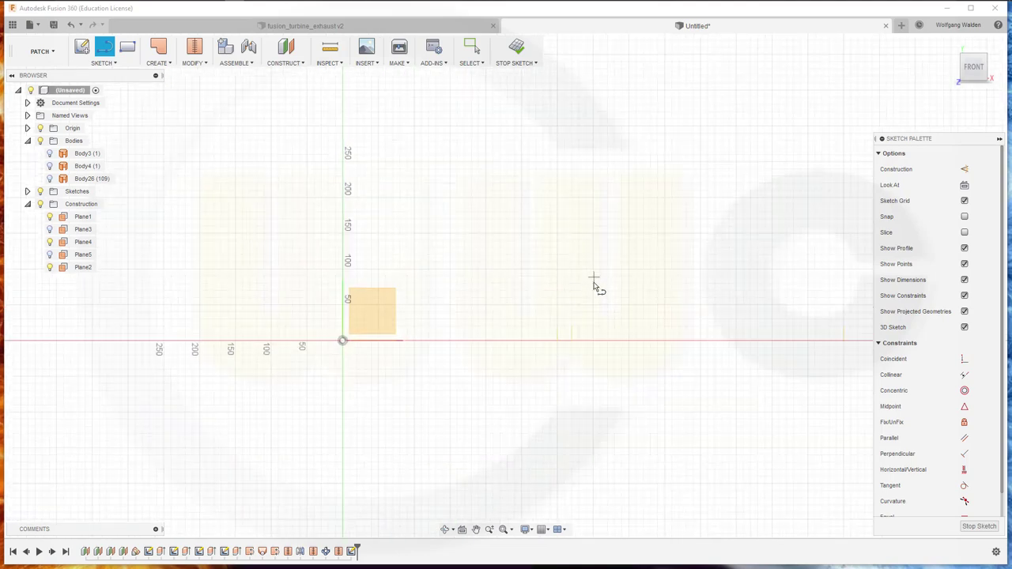
click(591, 292)
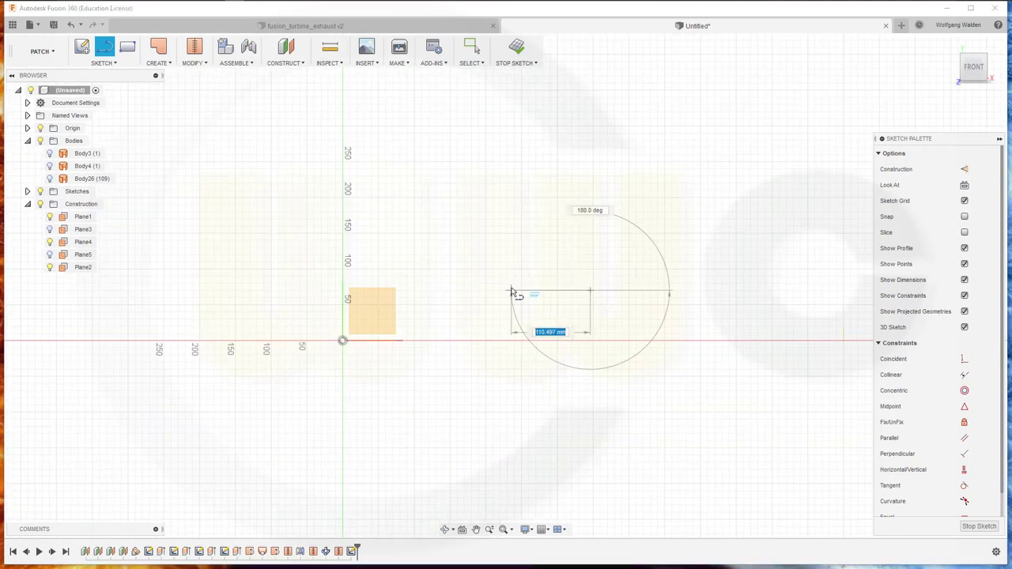
click(510, 291)
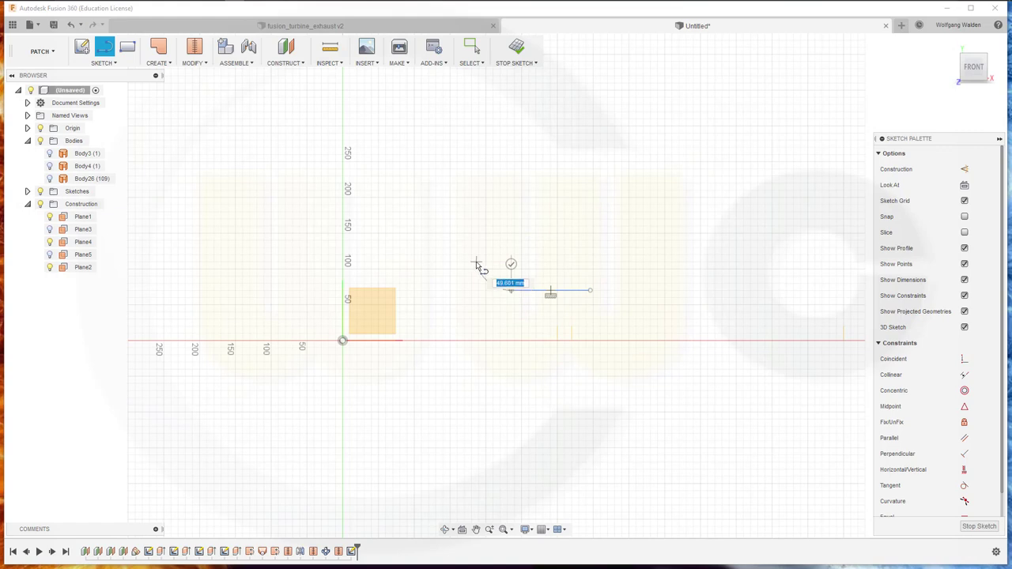
mouse_move(476, 263)
mouse_down()
mouse_move(408, 243)
mouse_move(288, 302)
mouse_up()
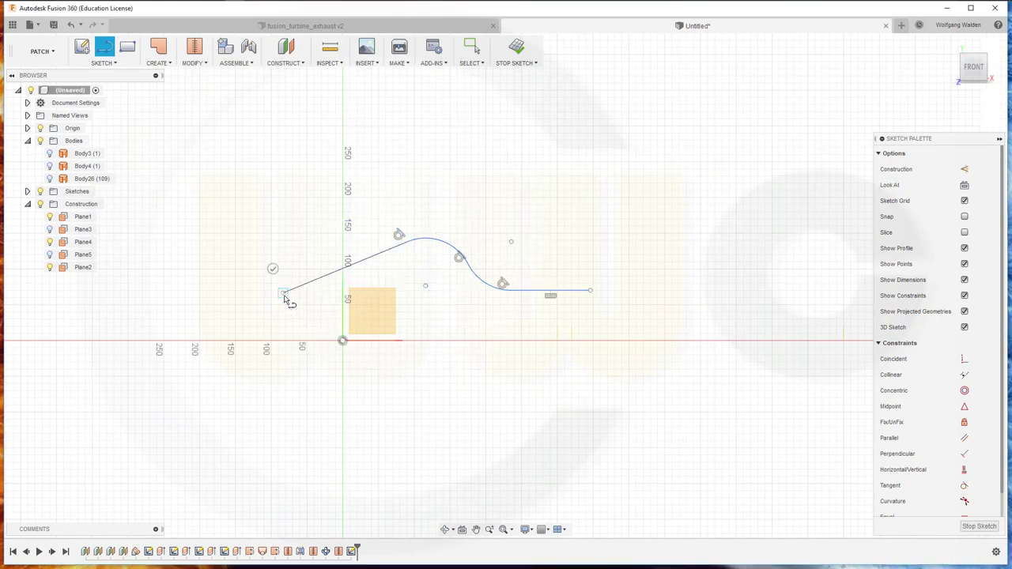
drag(289, 303, 285, 297)
key(Escape)
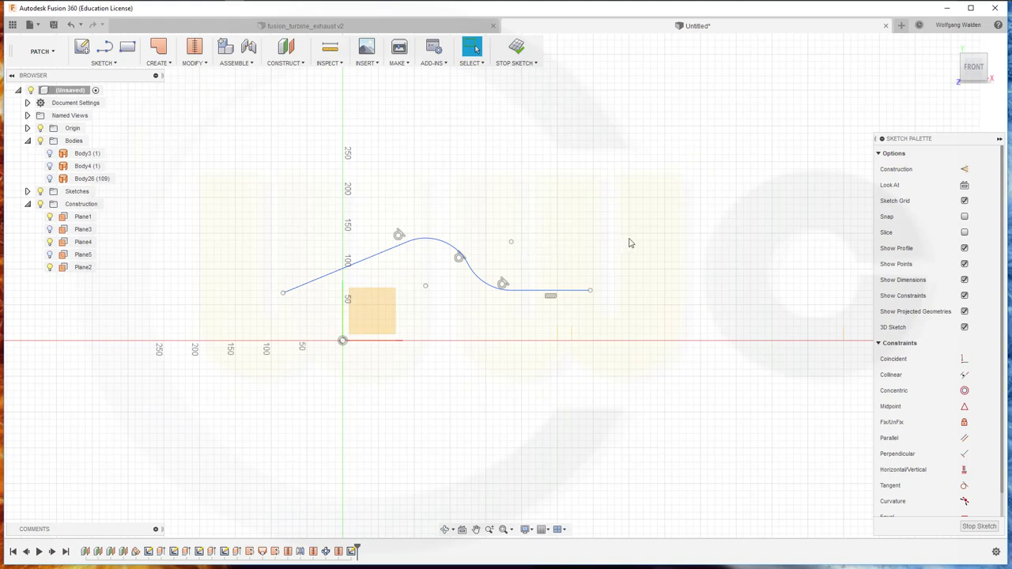
click(570, 342)
- Project Plane1 into the sketch as reference geometry below the profile's flat end
click(574, 338)
key(p)
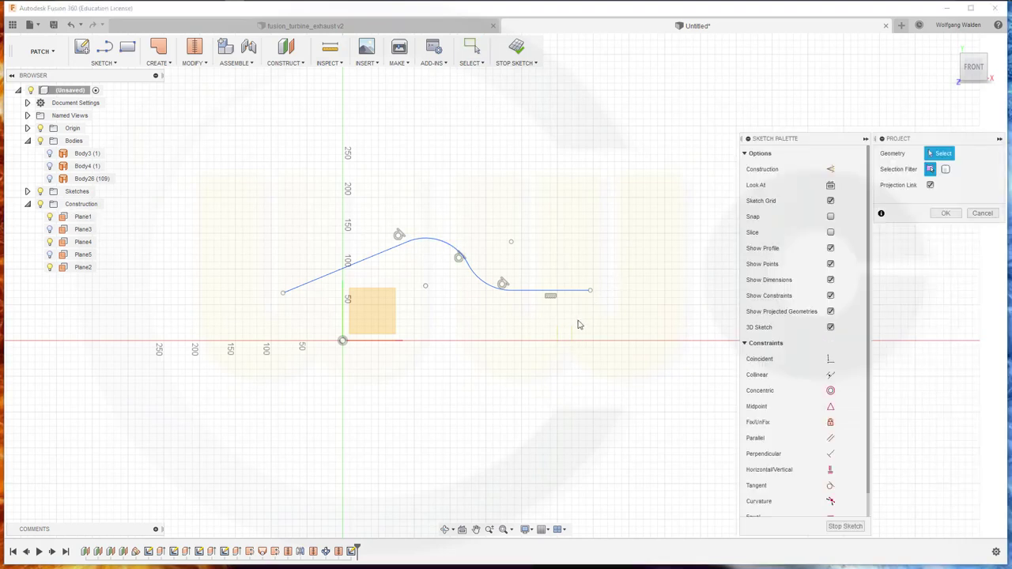
click(571, 338)
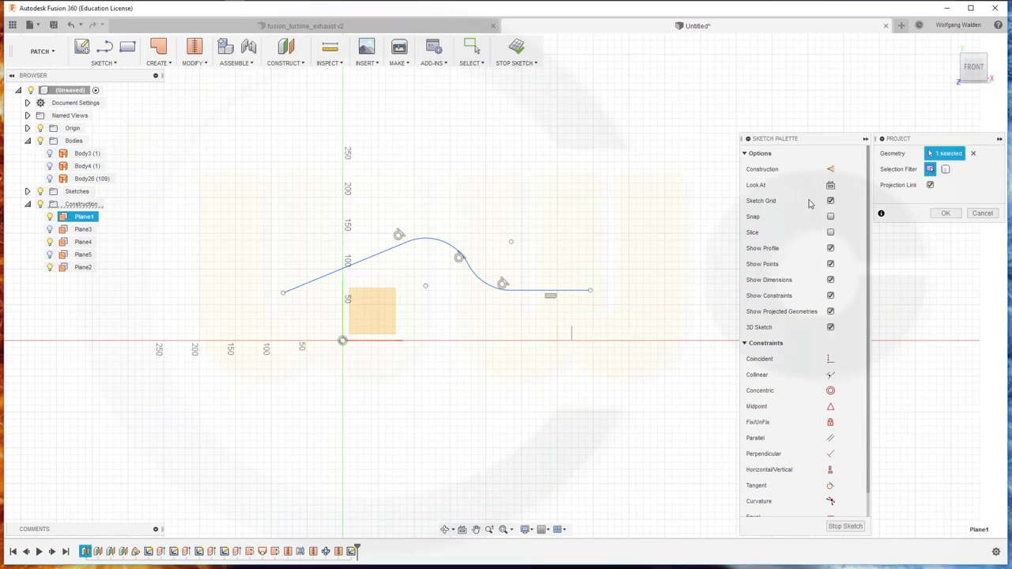
click(941, 212)
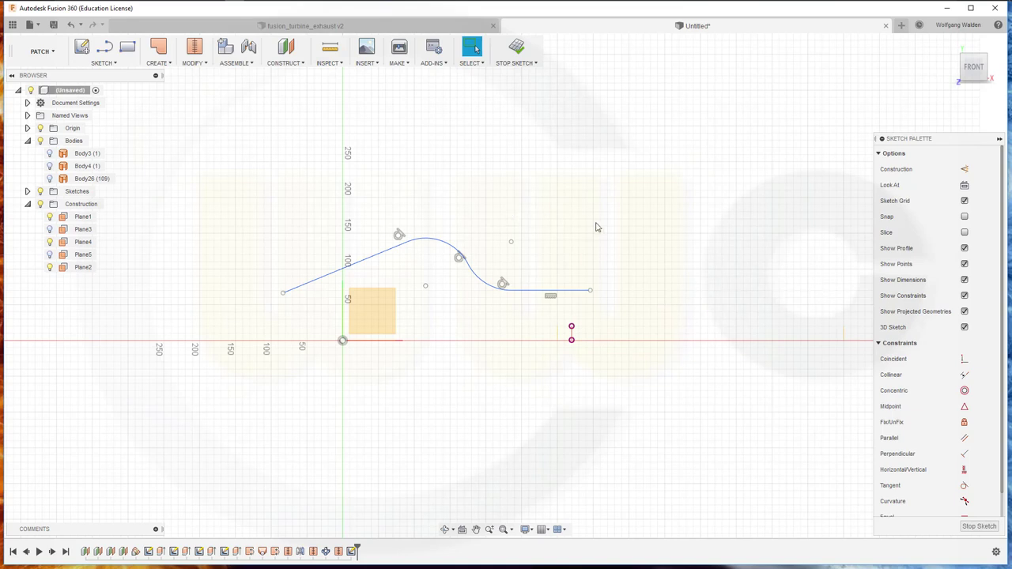
key(d)
click(533, 296)
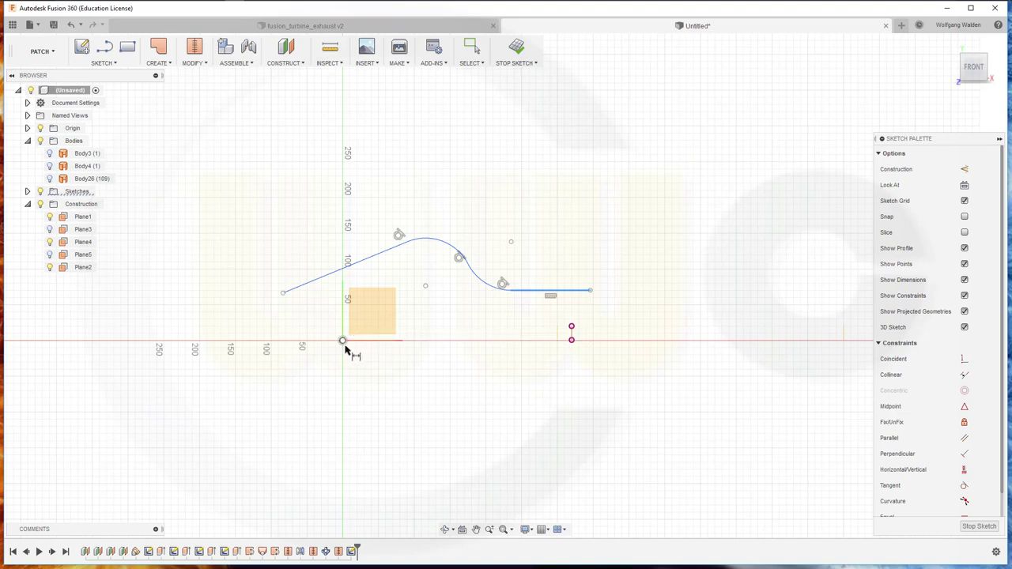
- Dimension the flat line's height to 160 mm and add a 22° angle between the sloped and horizontal lines
click(342, 341)
click(646, 324)
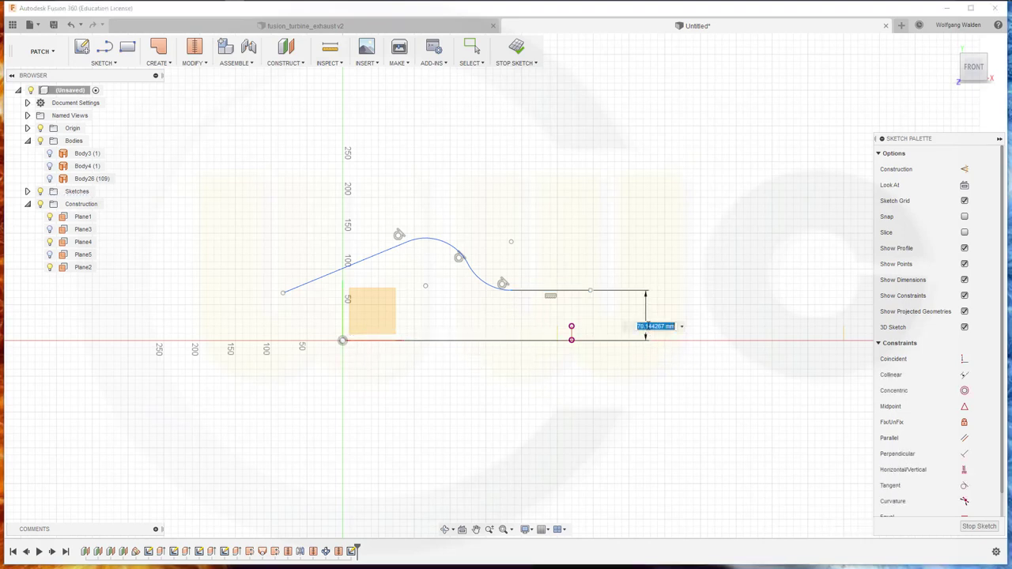
text(160)
key(Return)
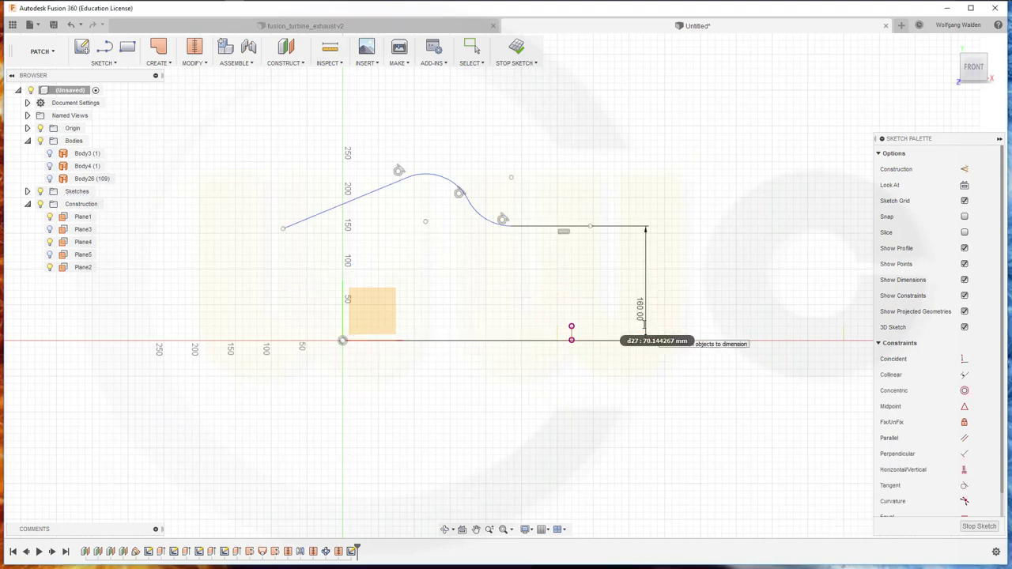
click(355, 203)
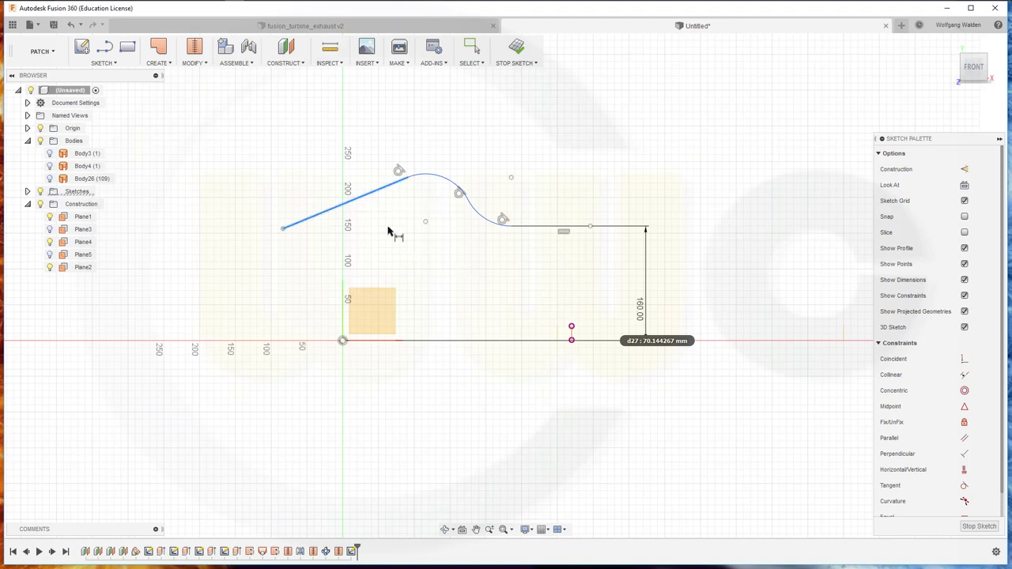
click(535, 227)
click(571, 175)
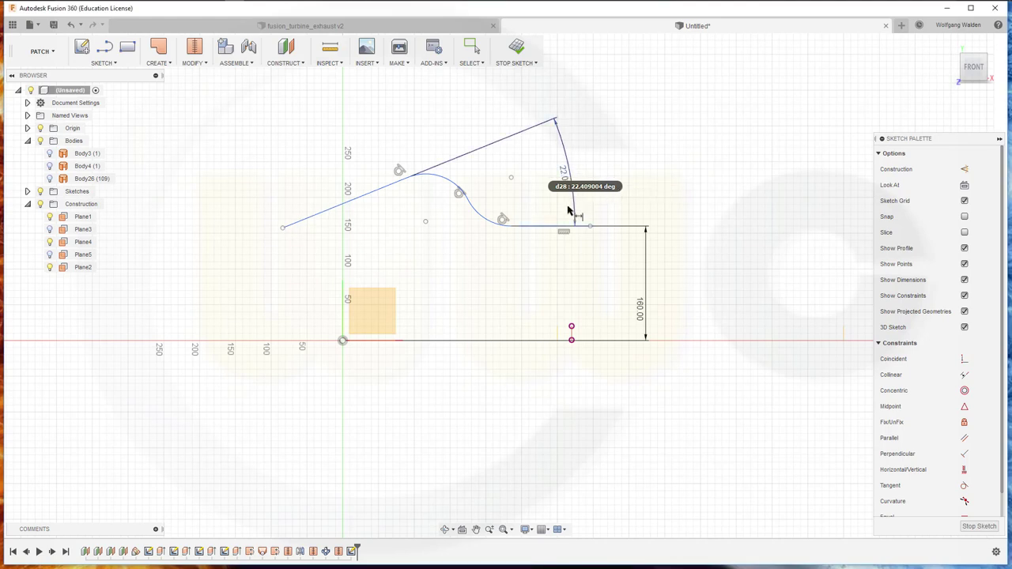
- Set the lower arc radius to R135 and dimension the upper arc's radius
click(492, 225)
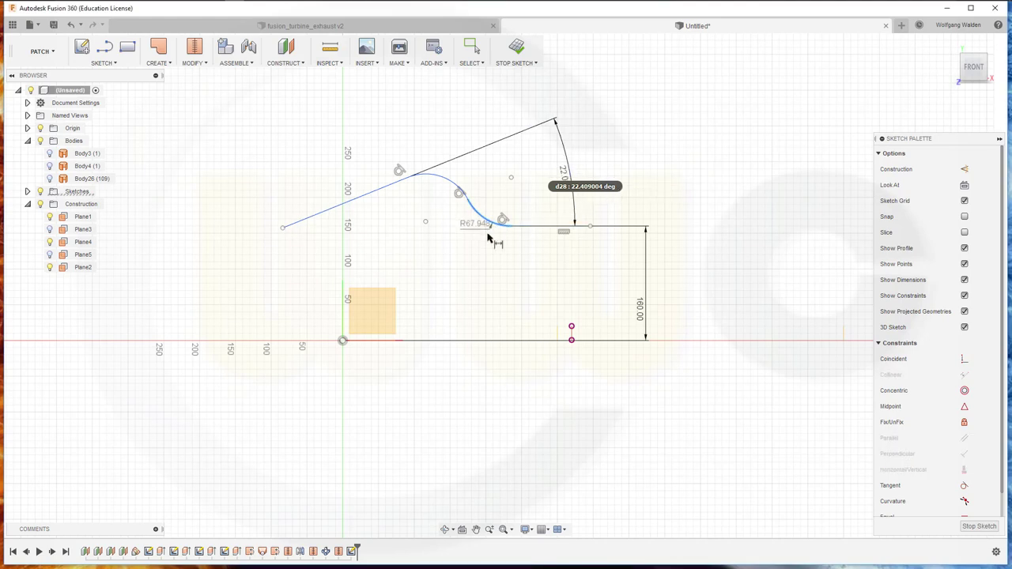
click(476, 250)
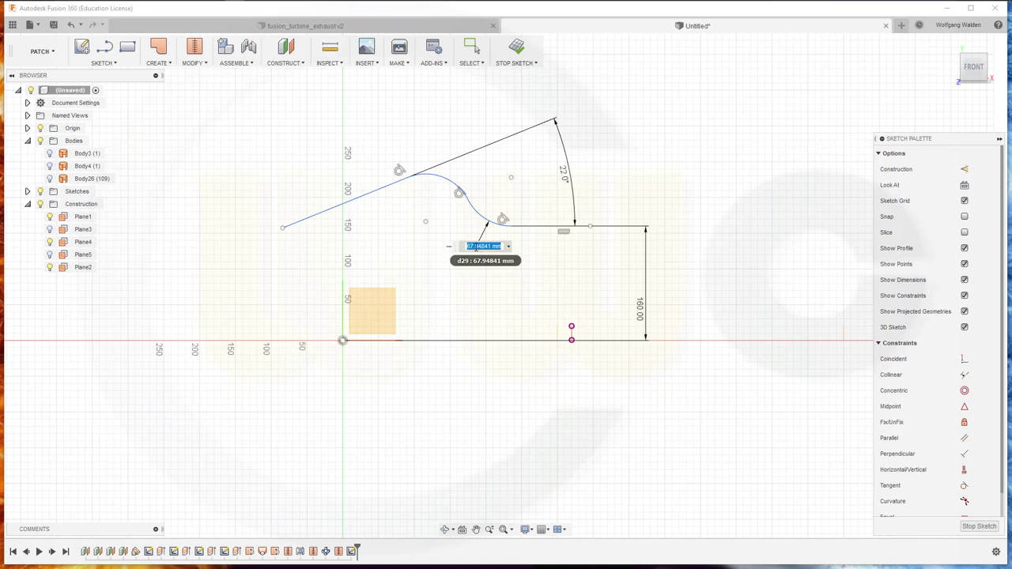
text(135)
key(Return)
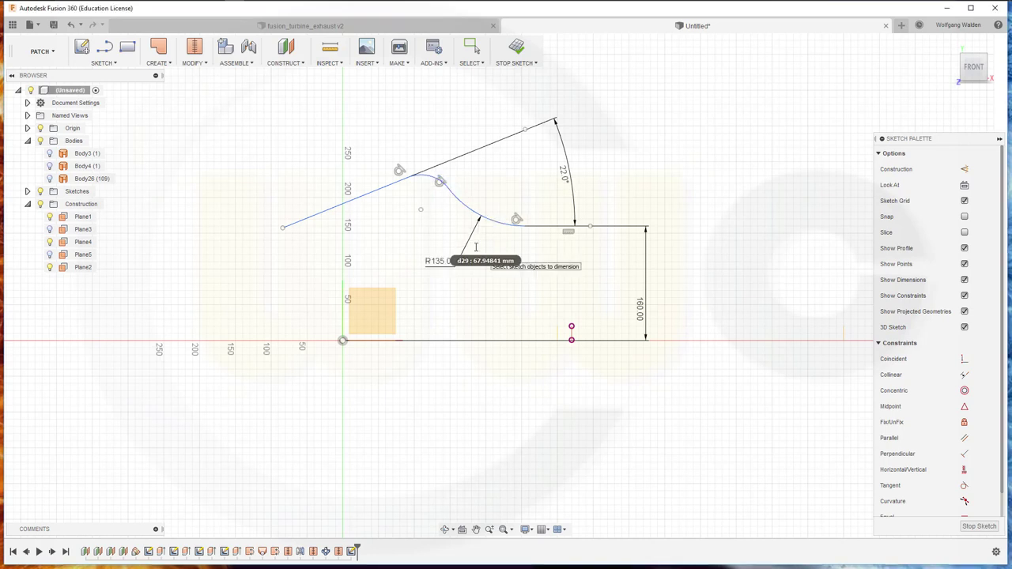
click(436, 184)
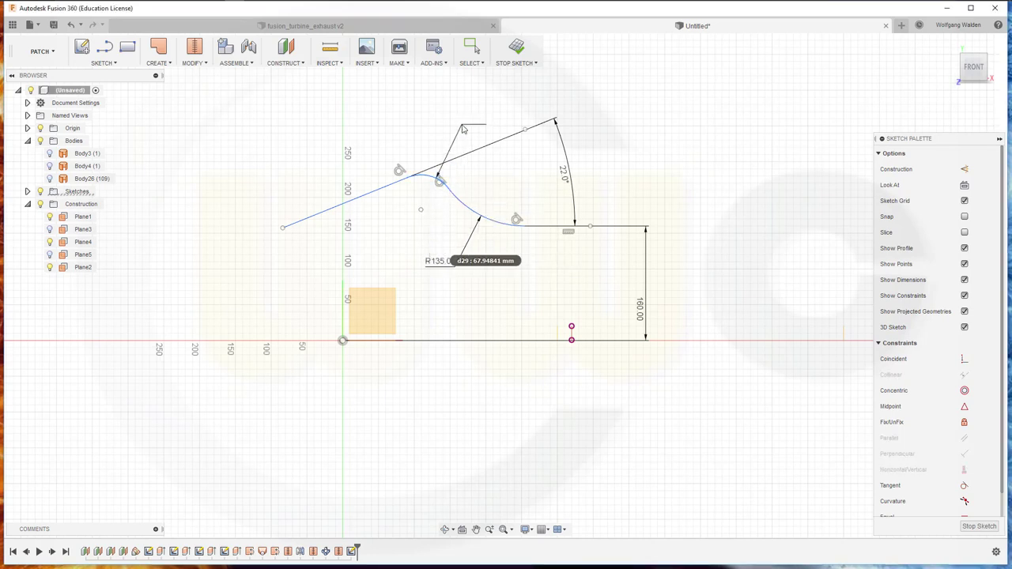
click(463, 124)
text(100)
key(Return)
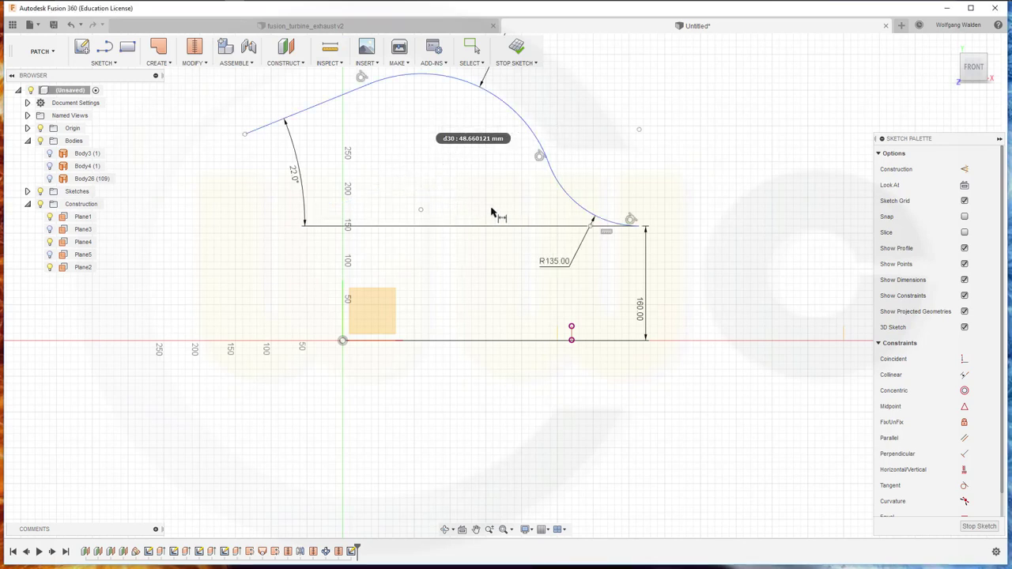
scroll(636, 237, up, 2)
scroll(639, 234, up, 2)
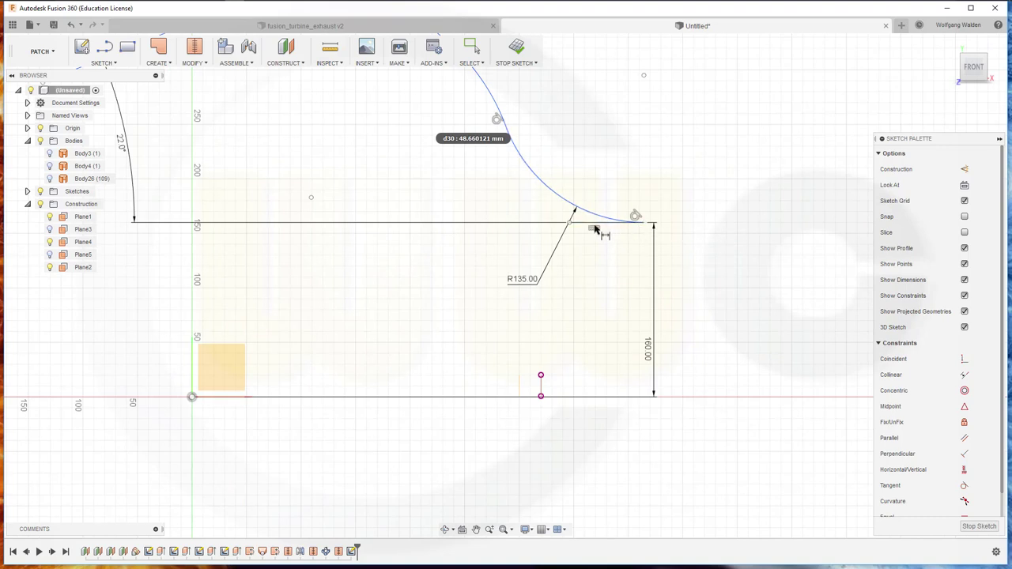
key(Escape)
- Lengthen the horizontal flat segment and dimension it to 253 mm
drag(614, 230, 552, 241)
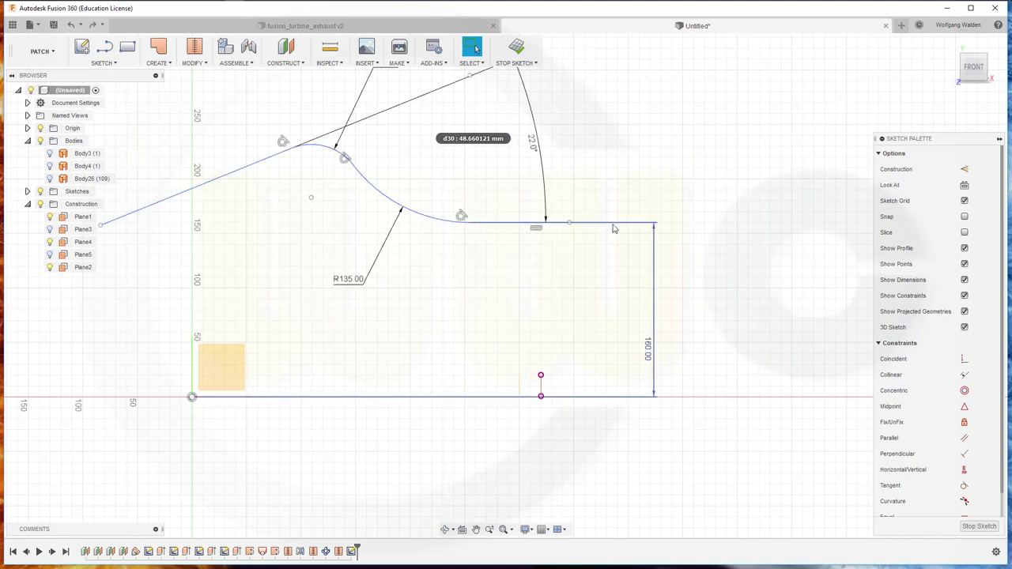
click(521, 229)
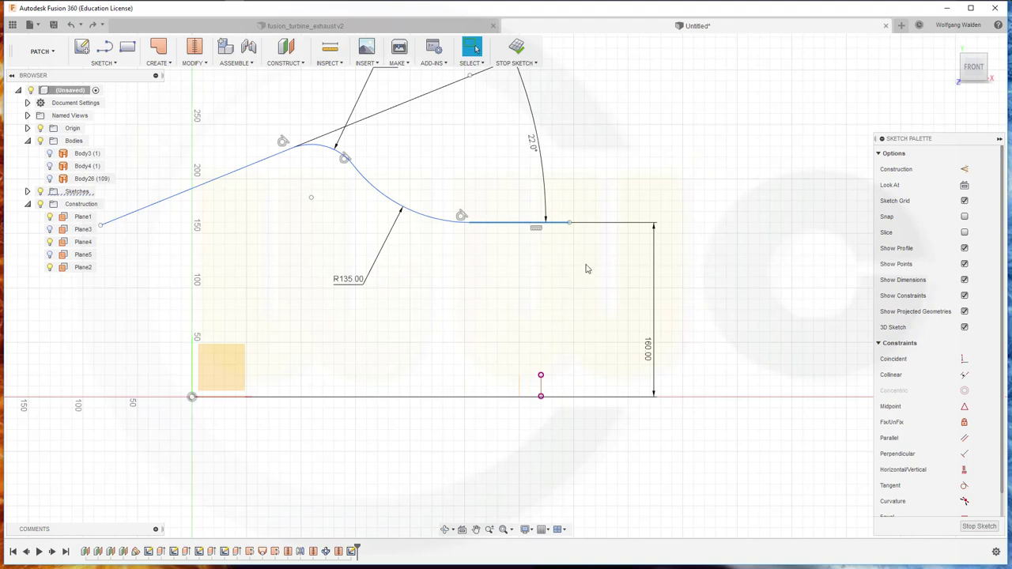
key(d)
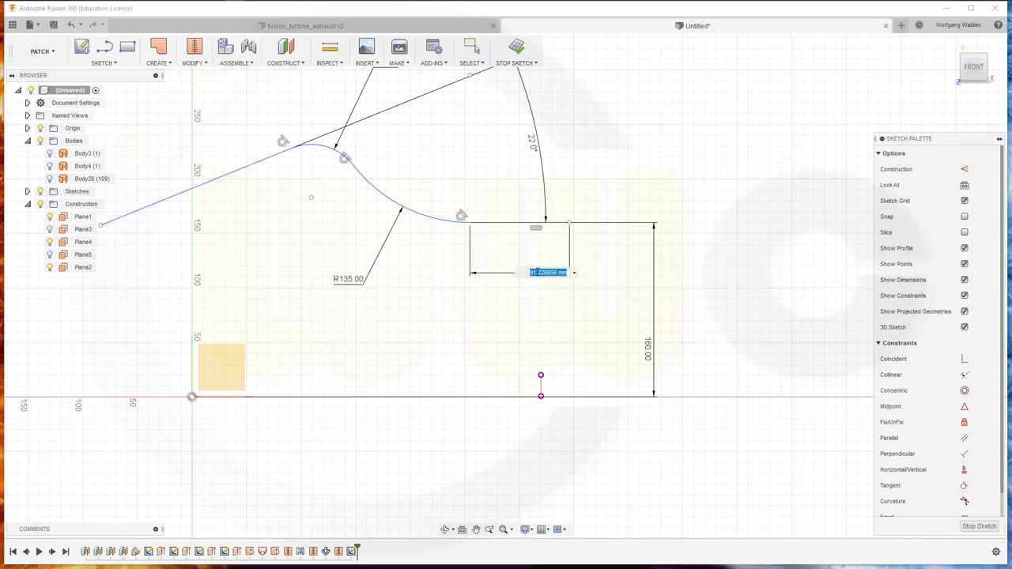
text(253)
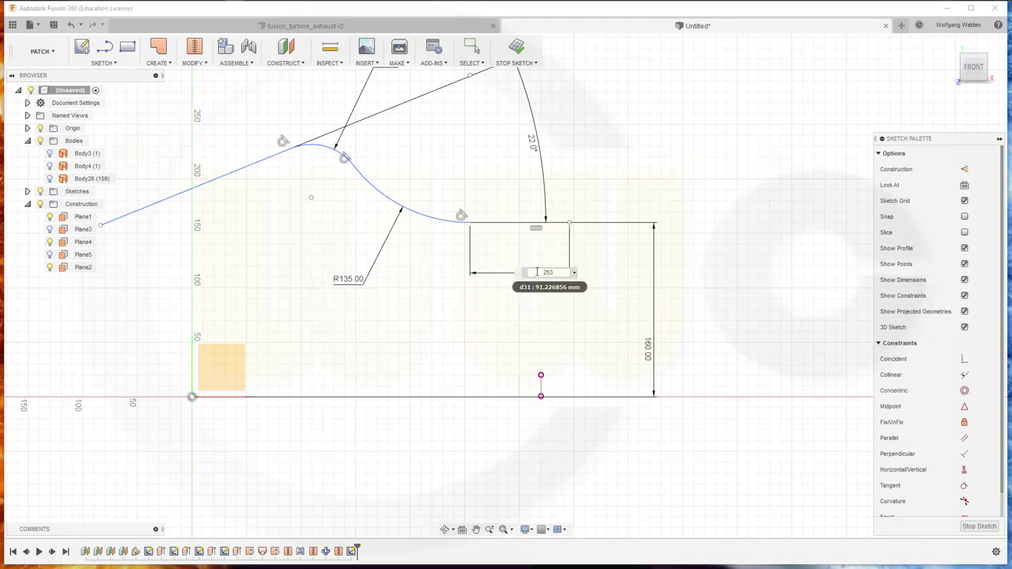
key(Return)
scroll(238, 253, down, 2)
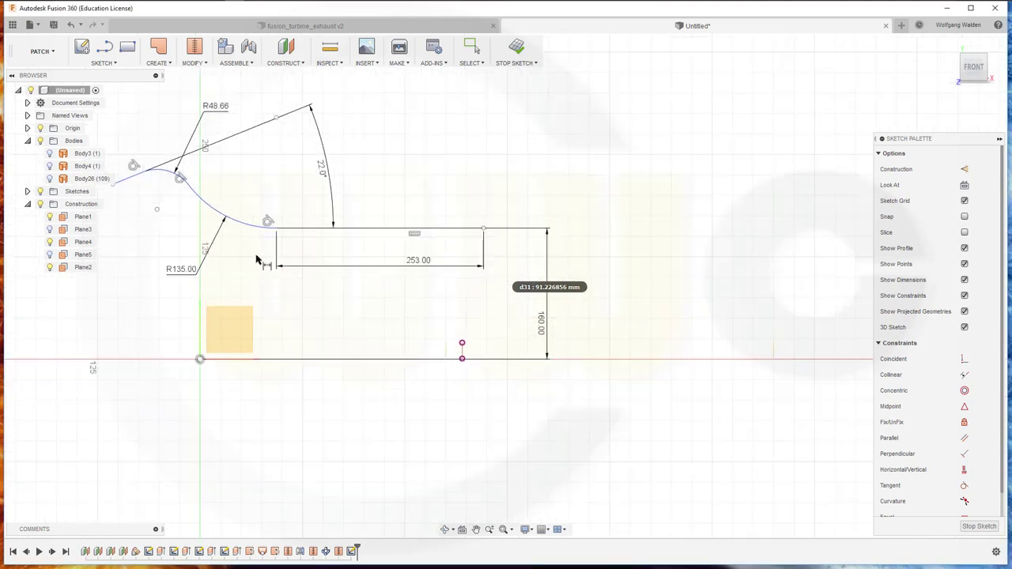
- Dimension the profile's overall horizontal length to 805 mm
scroll(257, 259, down, 2)
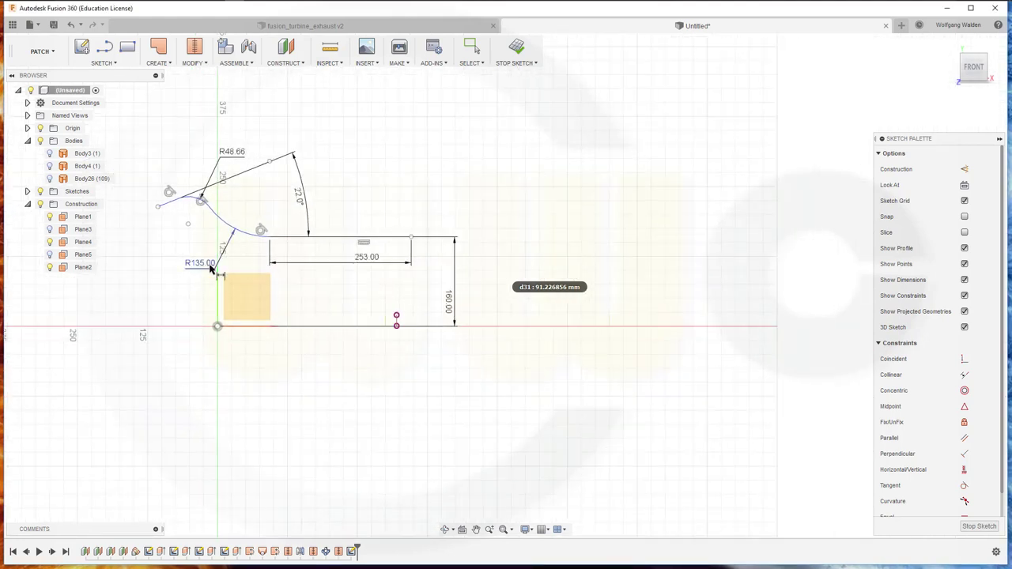
click(157, 208)
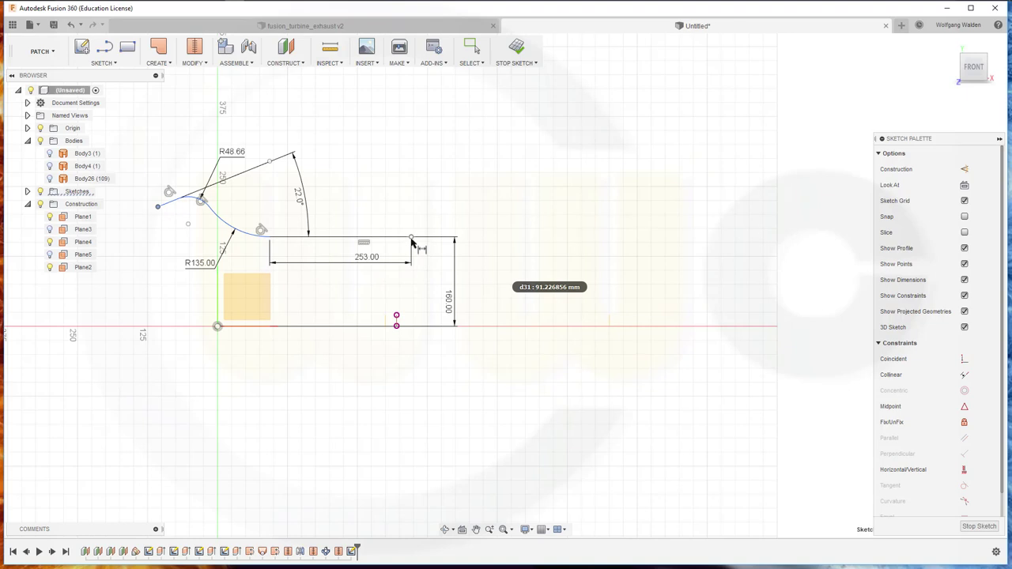
click(411, 238)
click(312, 378)
text(805)
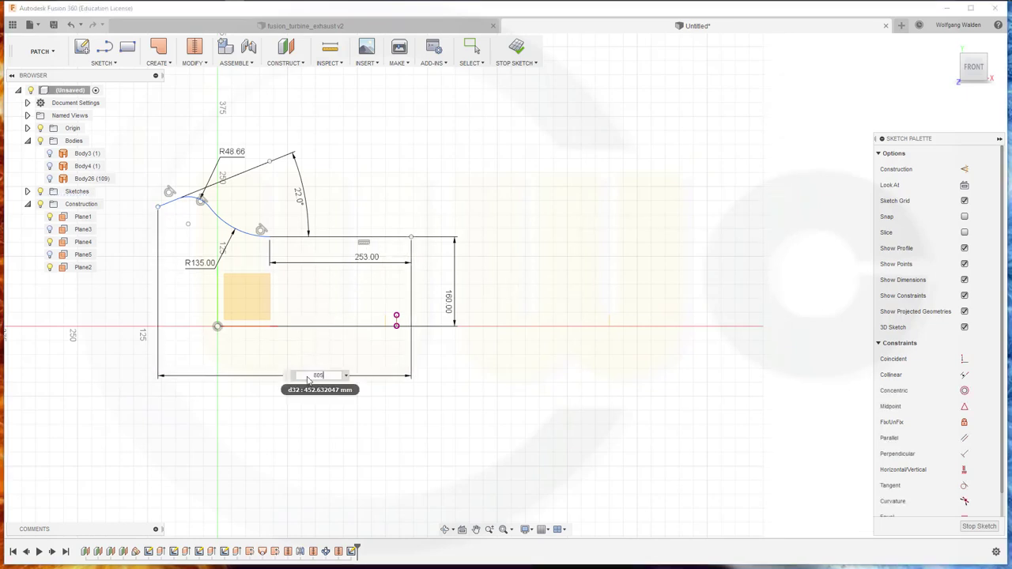
key(Return)
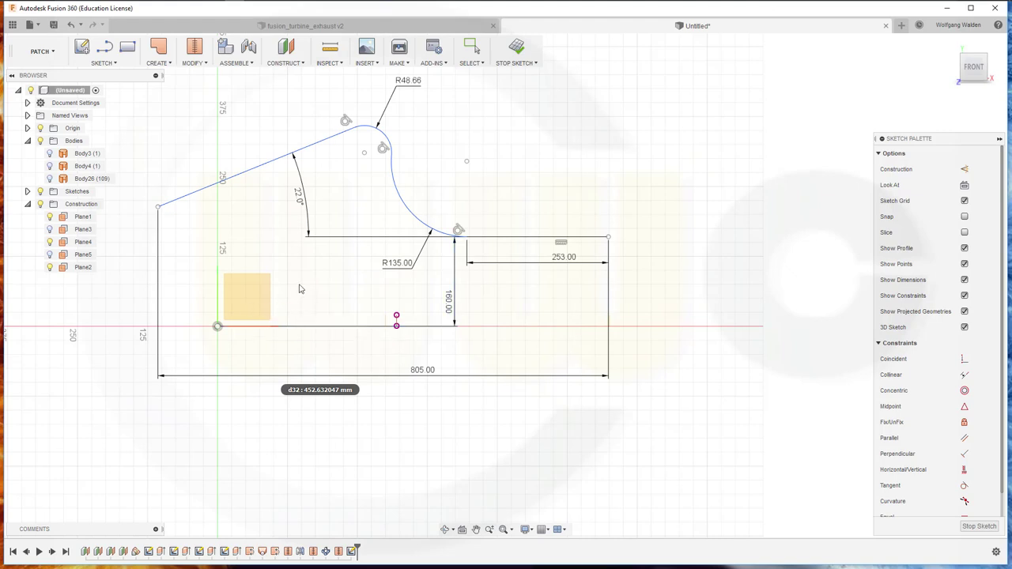
key(Escape)
- Shift the profile left of the origin and dimension the left end's height to 30 mm
scroll(247, 307, down, 1)
scroll(257, 302, down, 1)
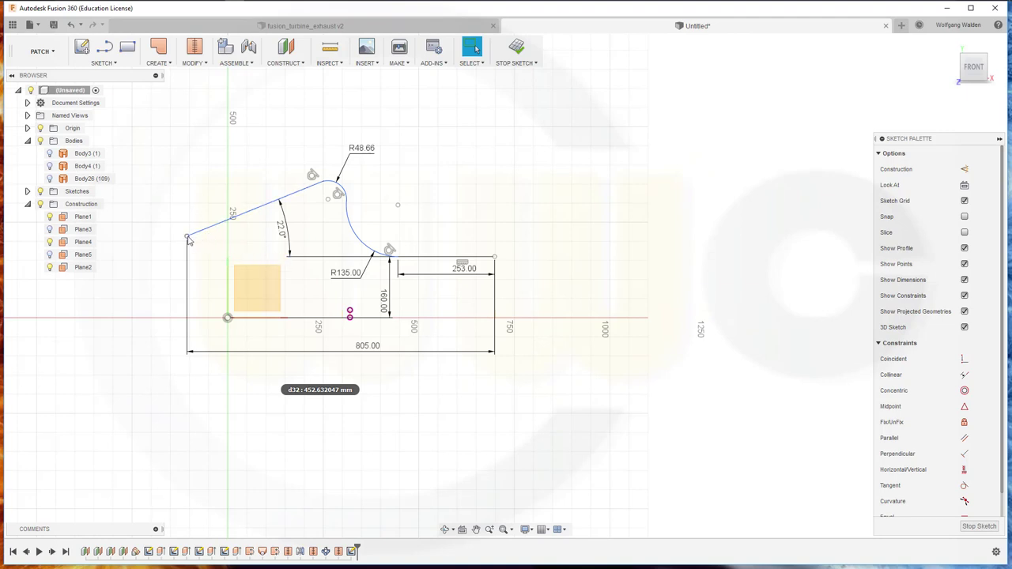
drag(204, 230, 83, 252)
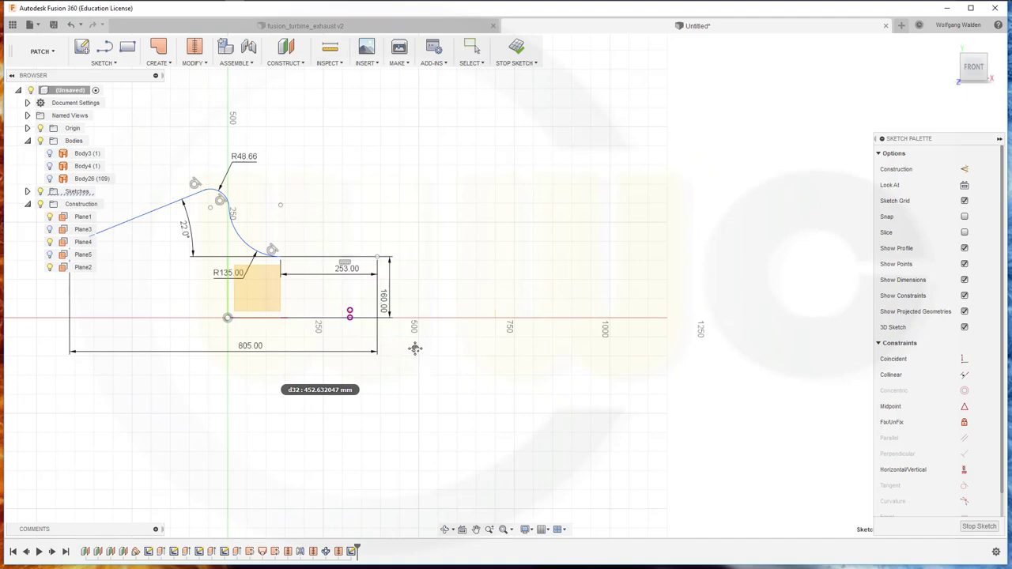
middle_drag(415, 349, 606, 362)
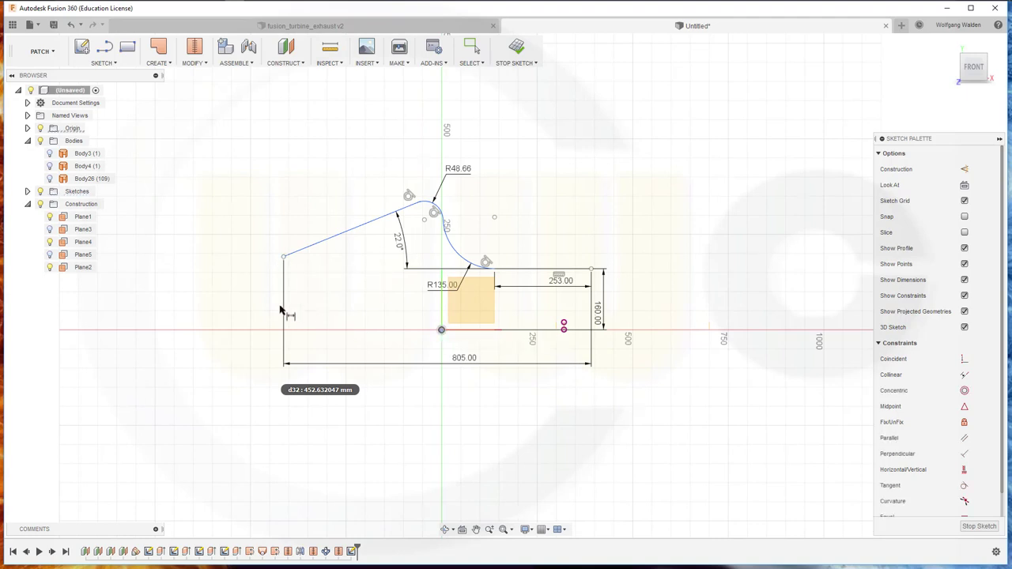
click(284, 258)
click(281, 329)
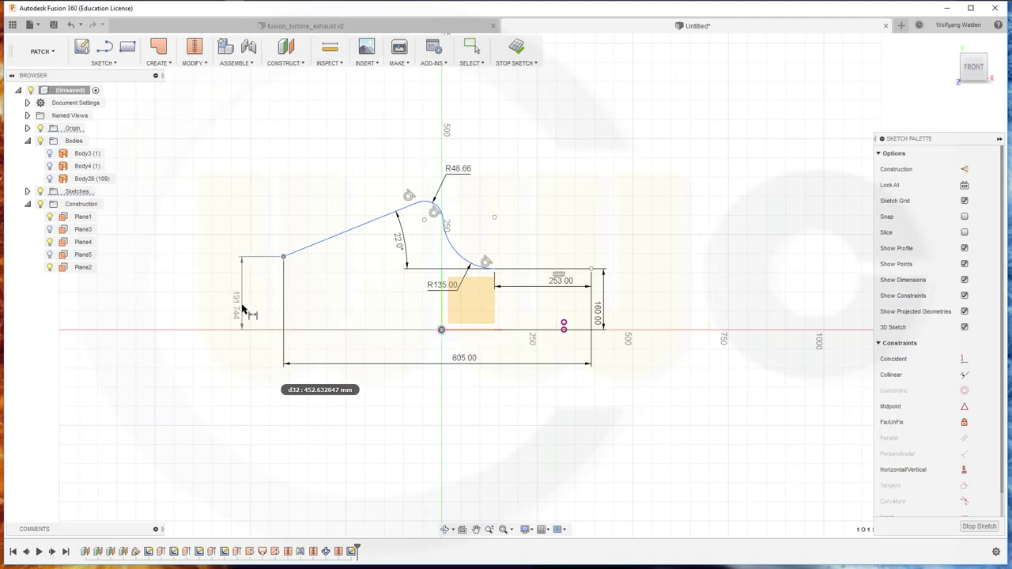
click(241, 308)
text(0)
key(Return)
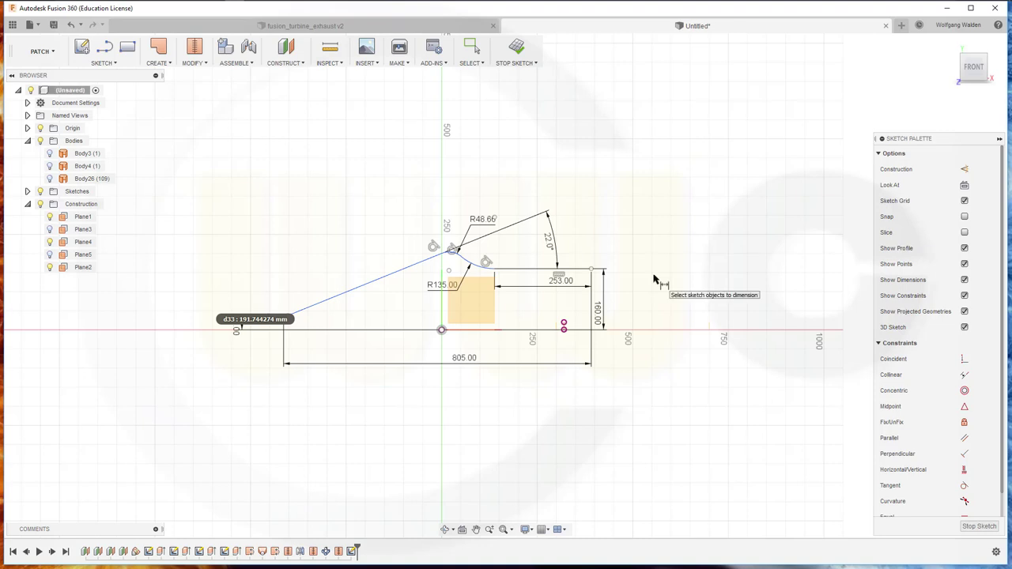
key(Escape)
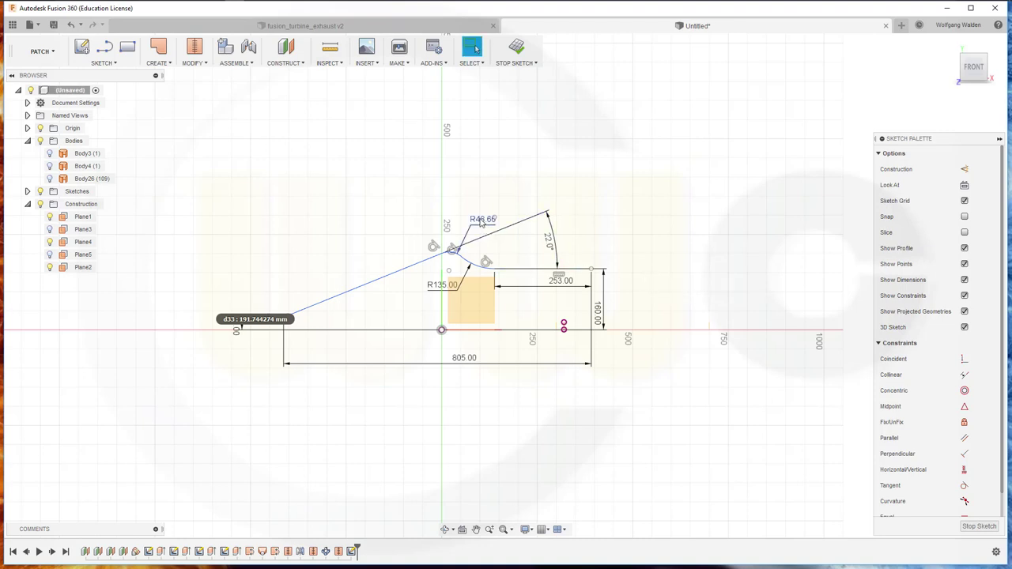
- Set the upper arc to R190, make the right corner coincident with the marked axis point, and finish the sketch
double_click(480, 221)
text(190)
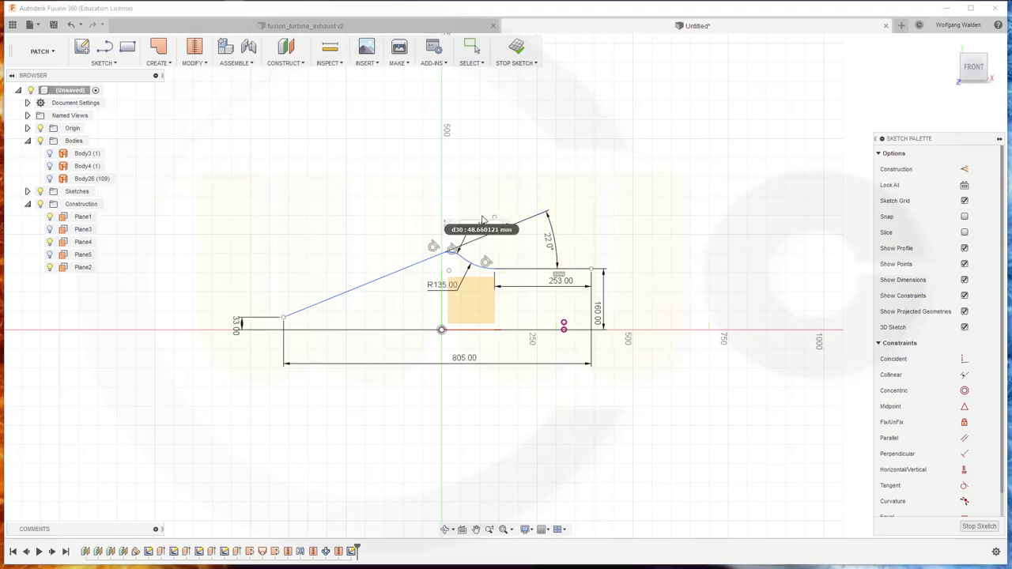
key(Return)
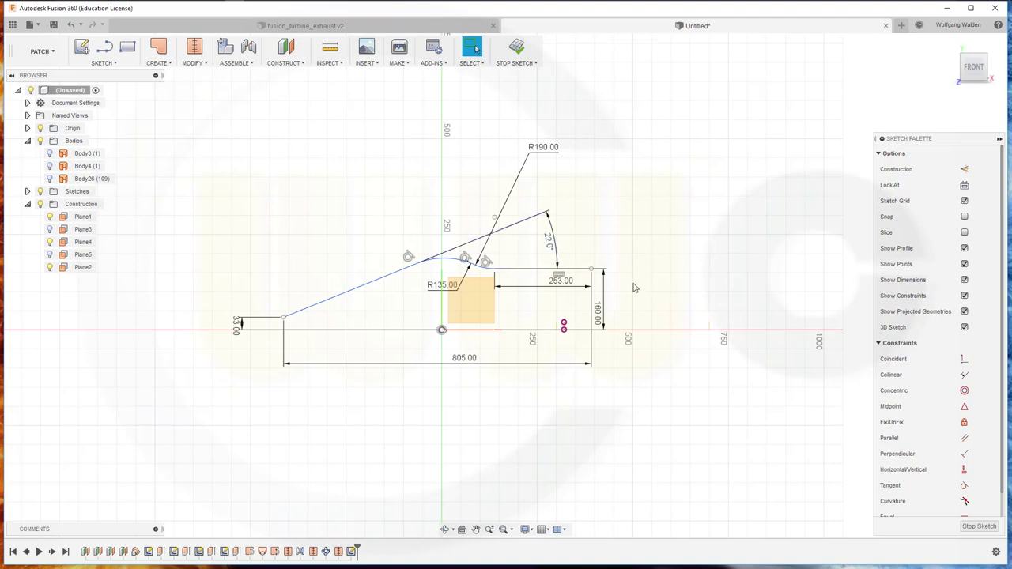
click(963, 359)
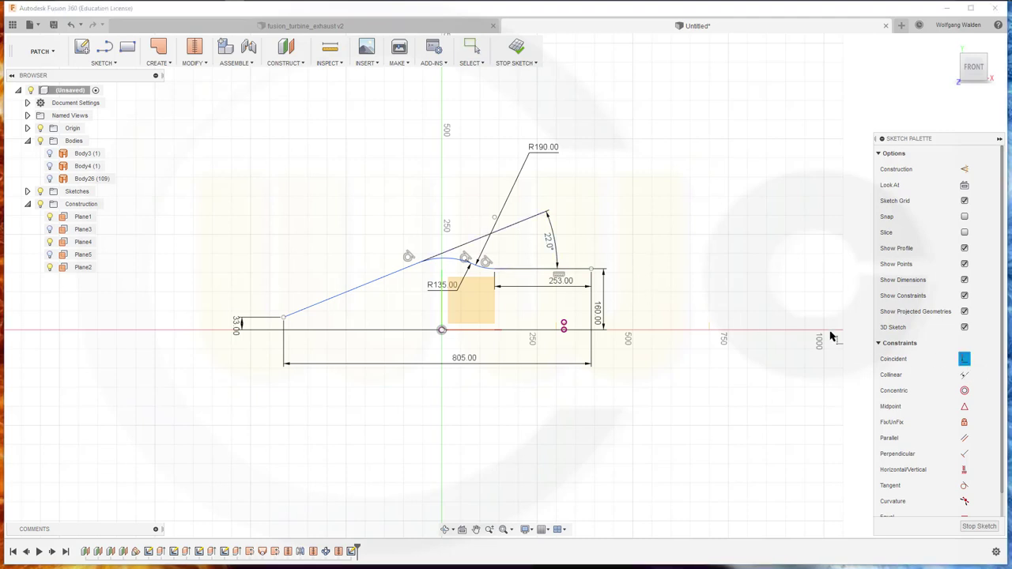
click(592, 271)
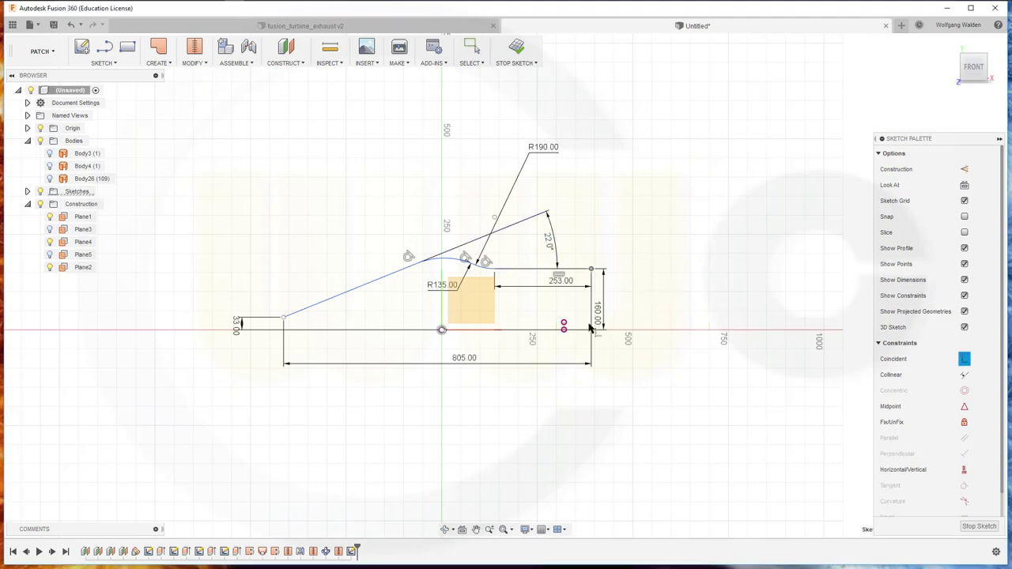
scroll(563, 329, up, 2)
scroll(569, 331, up, 5)
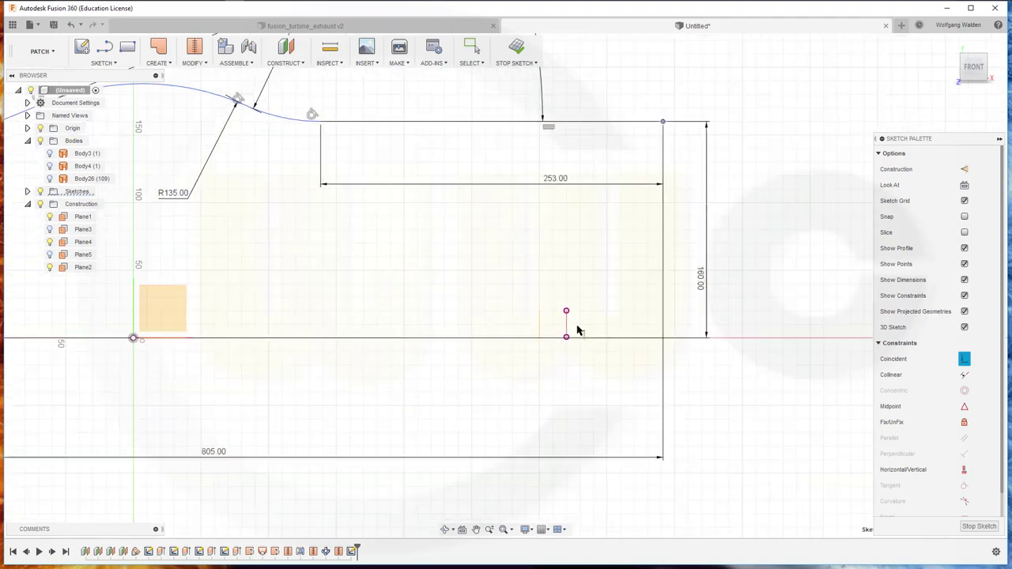
click(567, 328)
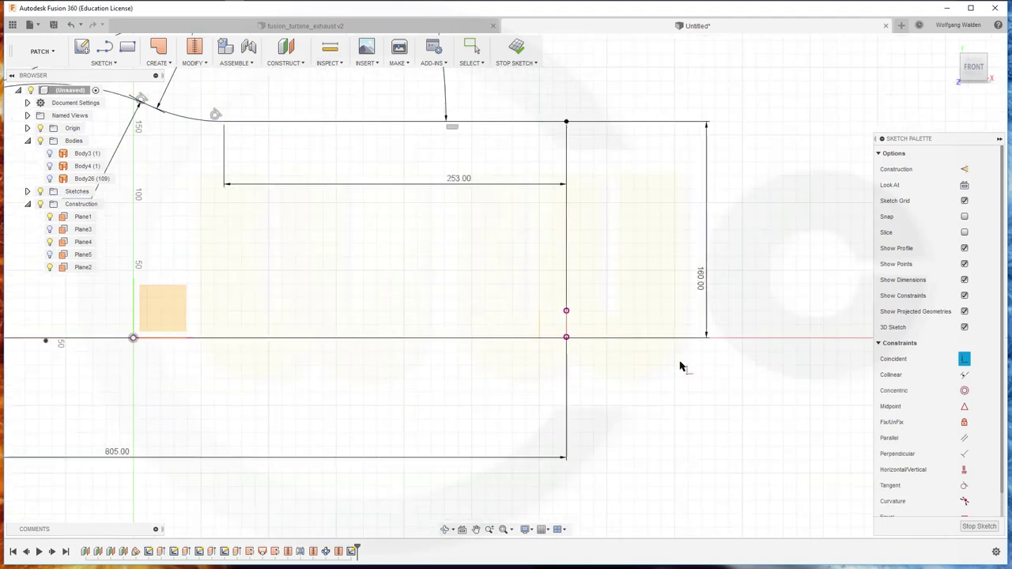
scroll(794, 476, down, 1)
scroll(715, 439, down, 2)
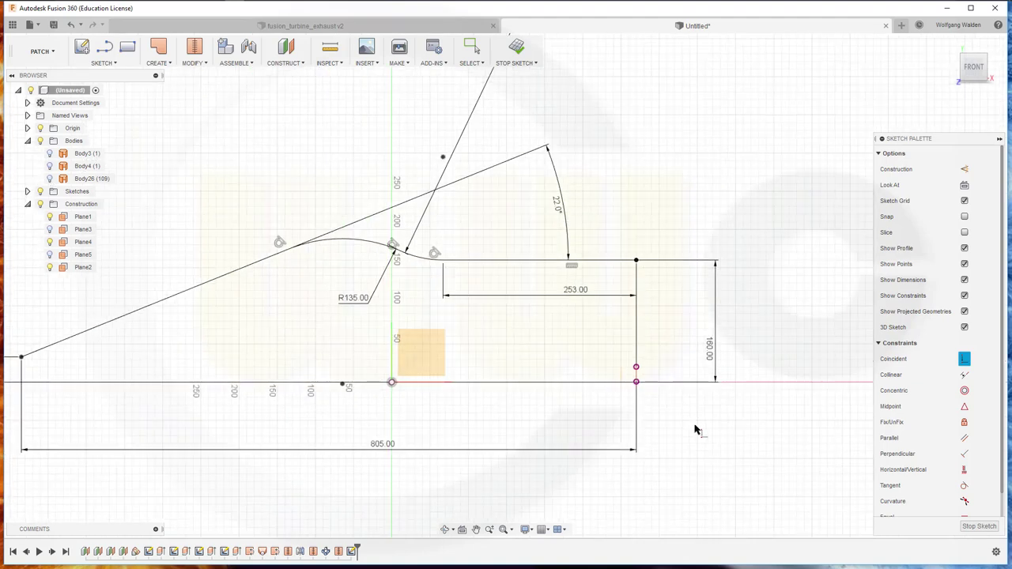
click(959, 524)
- Revolve the curved profile 360° about the horizontal axis line to create tail-cone Body27
scroll(280, 297, down, 2)
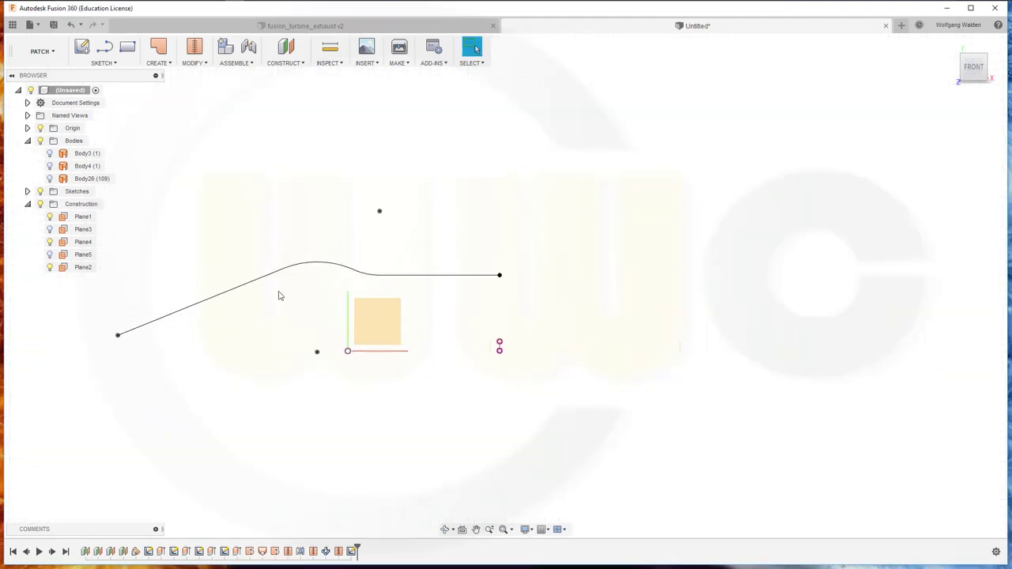
click(158, 62)
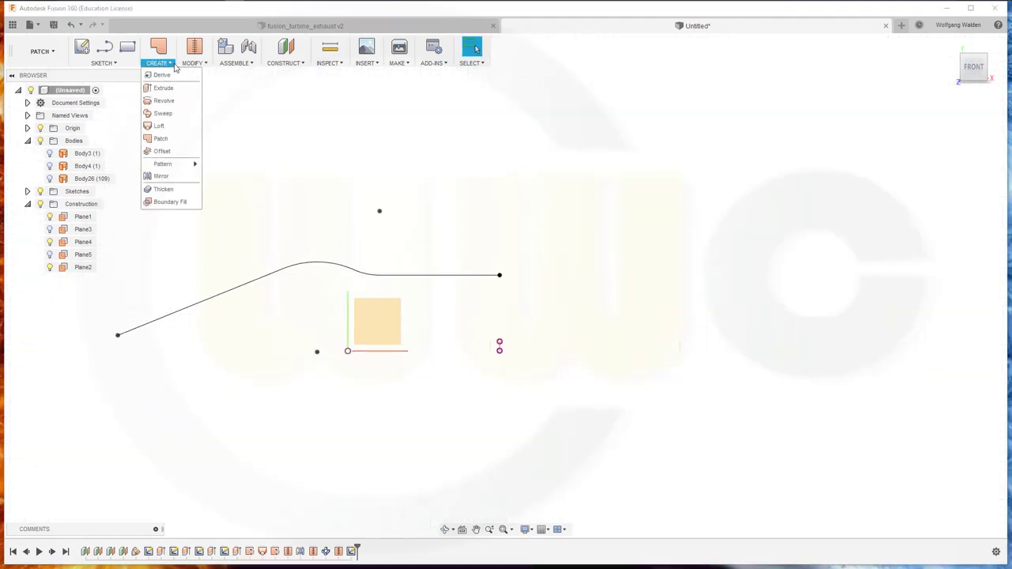
click(162, 99)
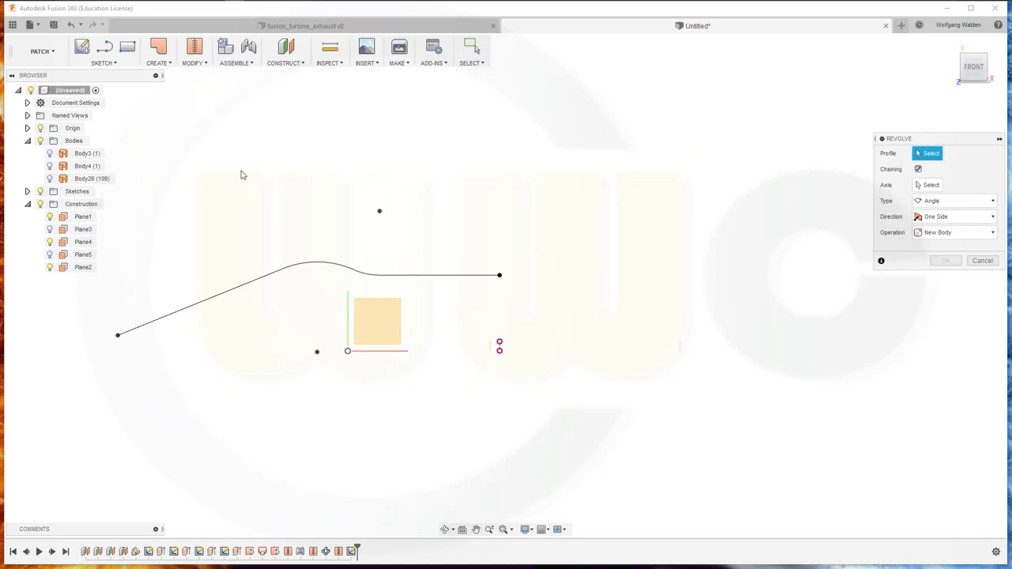
click(240, 290)
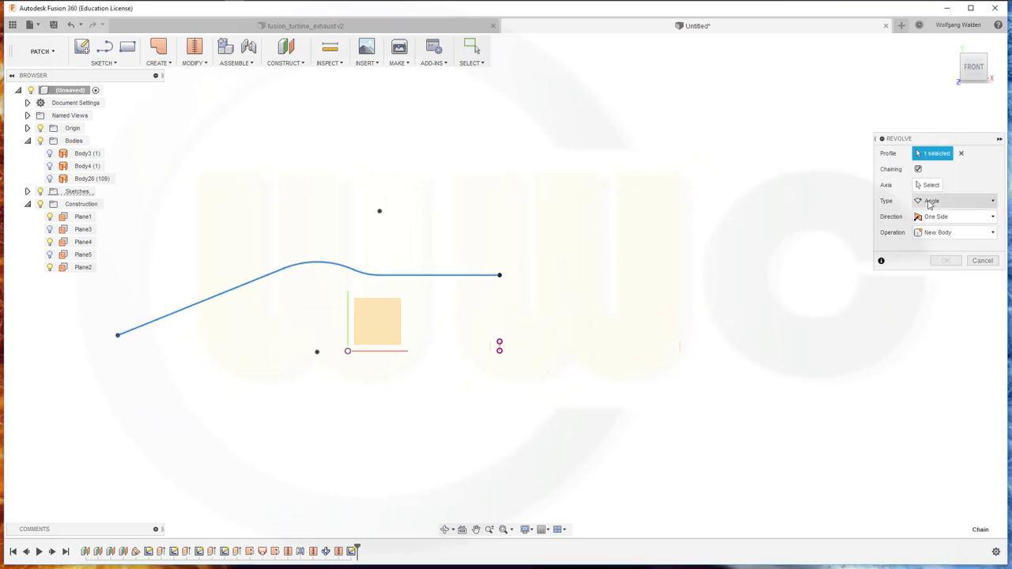
click(928, 185)
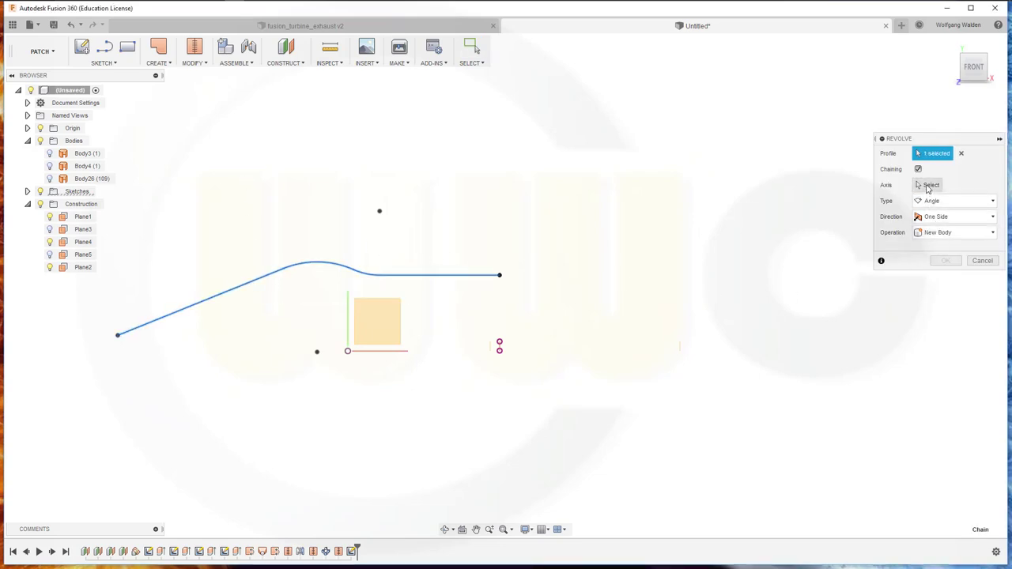
click(388, 351)
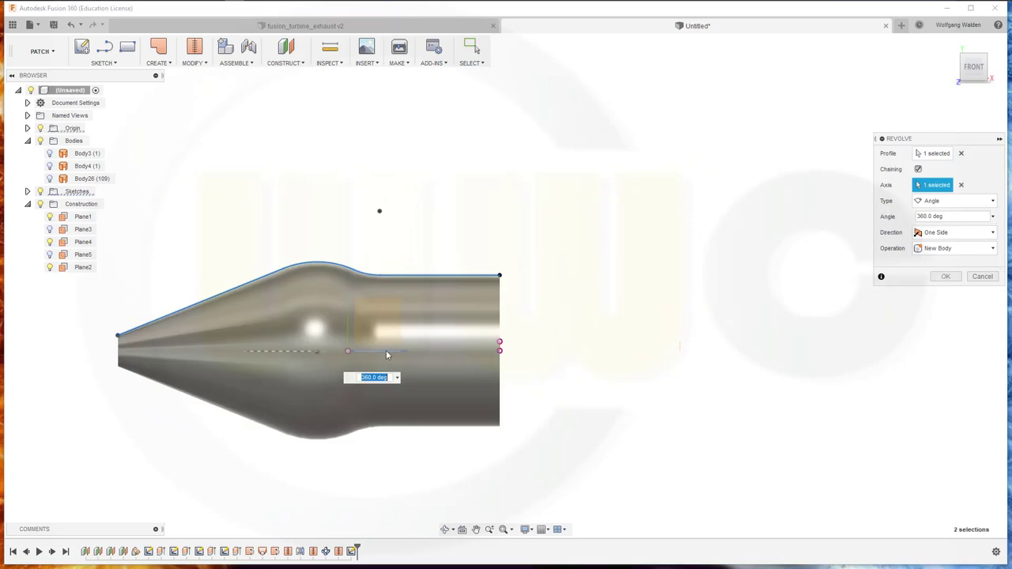
click(944, 277)
middle_drag(181, 211, 395, 219)
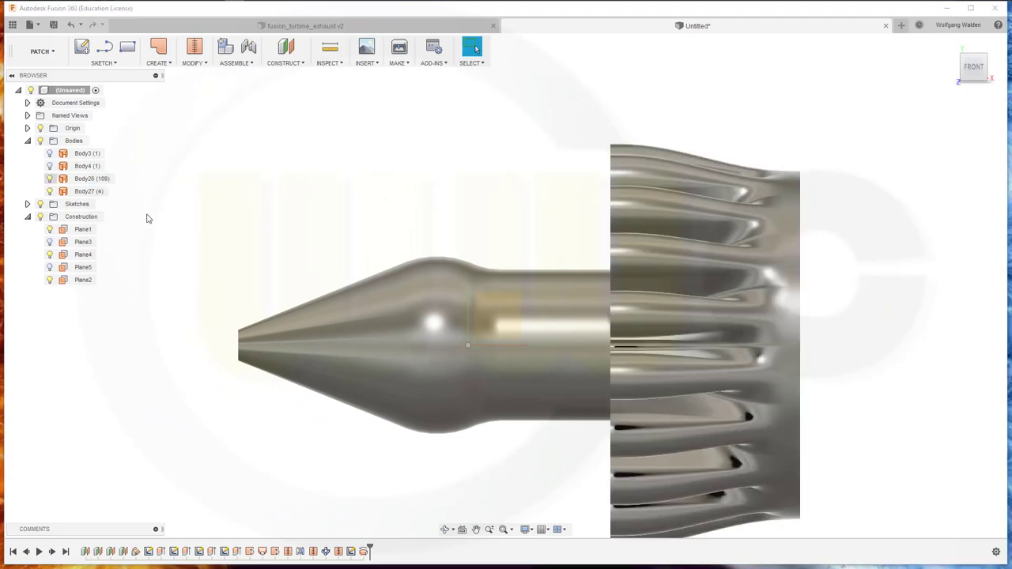
middle_drag(383, 266, 417, 283)
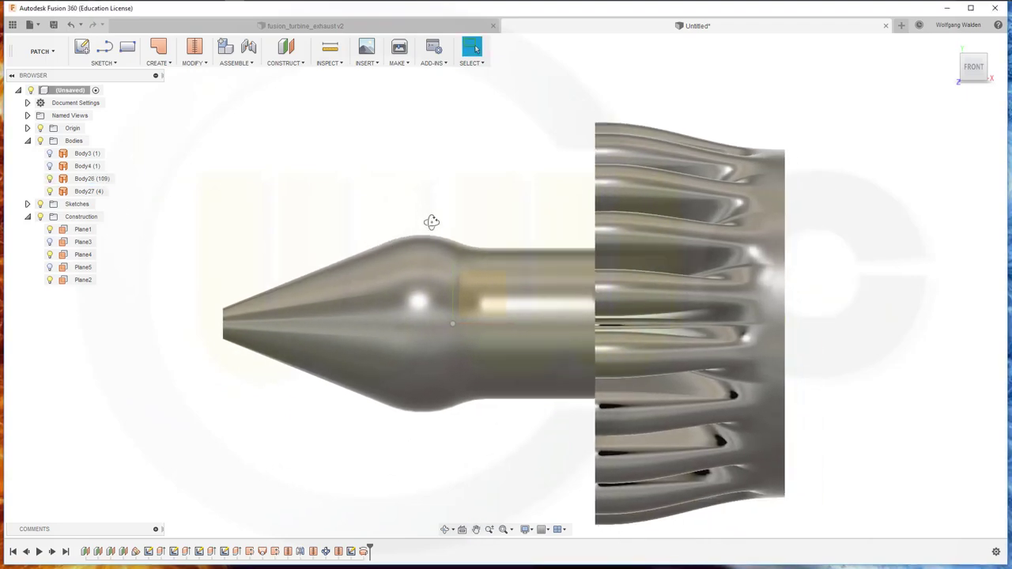
mouse_move(431, 219)
shift+middle_down()
mouse_move(491, 278)
mouse_move(608, 281)
mouse_move(571, 282)
mouse_move(546, 330)
shift+middle_up()
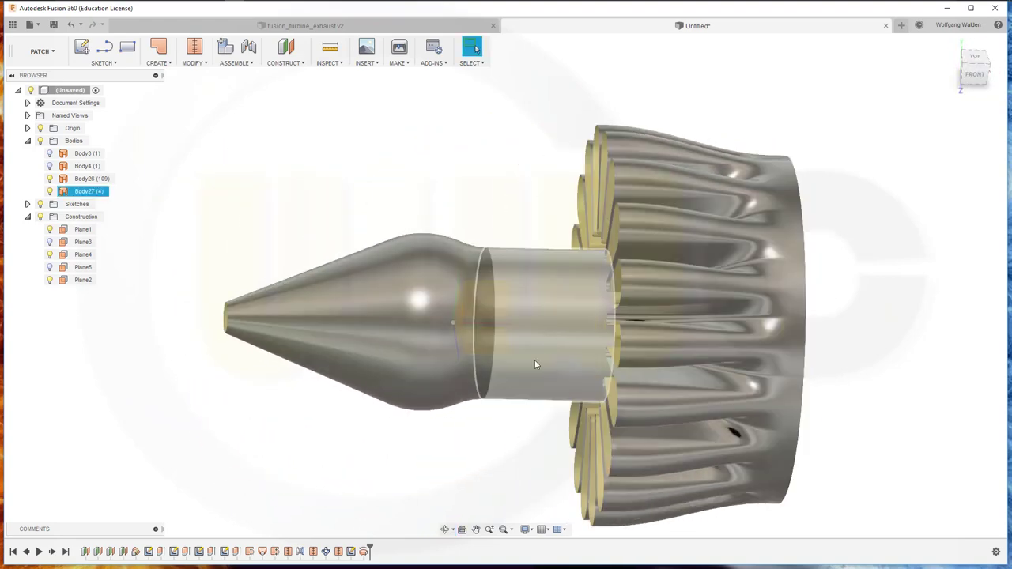
mouse_move(526, 258)
shift+middle_down()
mouse_move(443, 208)
mouse_move(482, 210)
mouse_move(461, 219)
shift+middle_up()
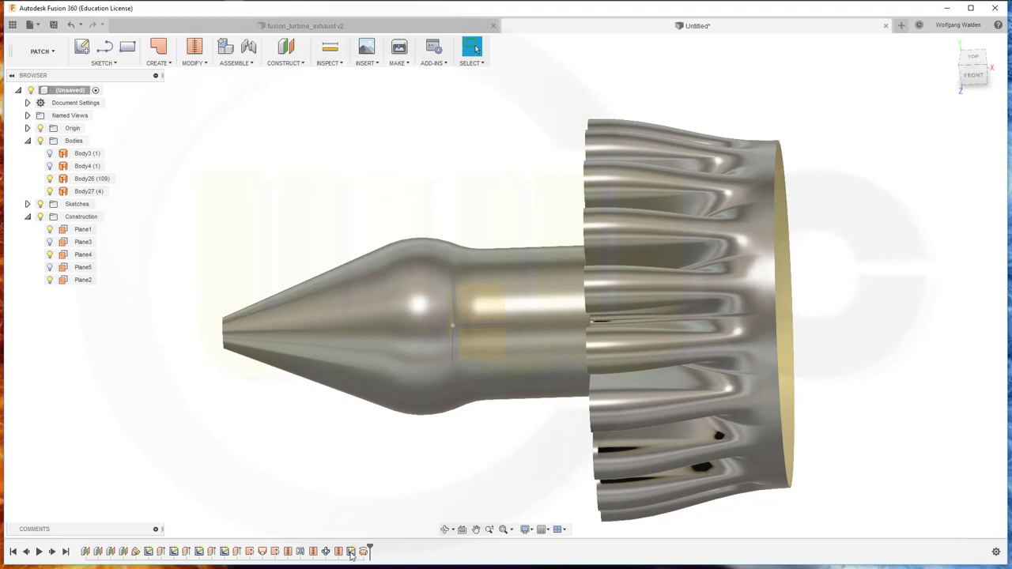
- Reopen the tail-cone profile sketch from the timeline and hide mixer body Body26
double_click(363, 551)
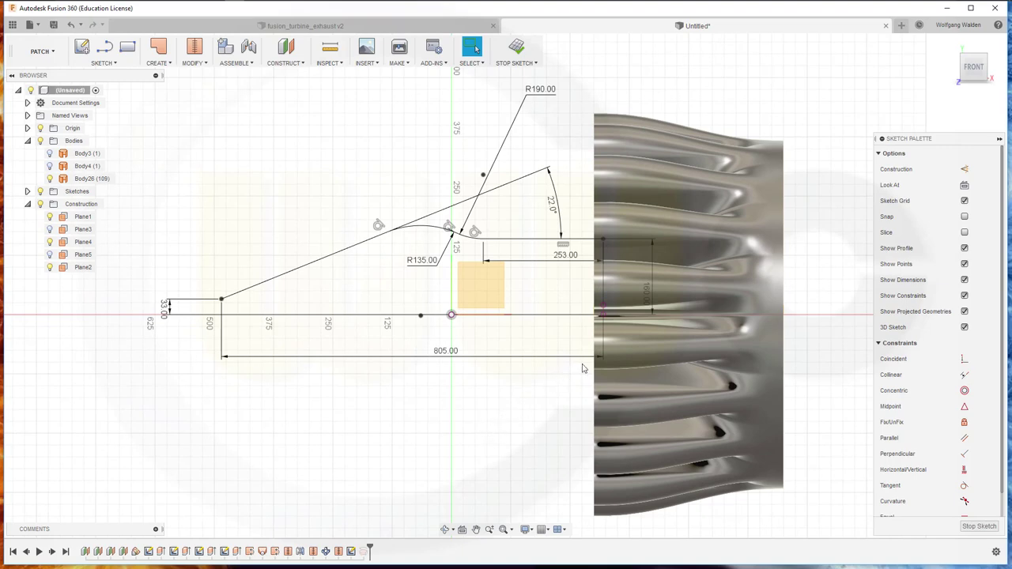
scroll(600, 310, up, 5)
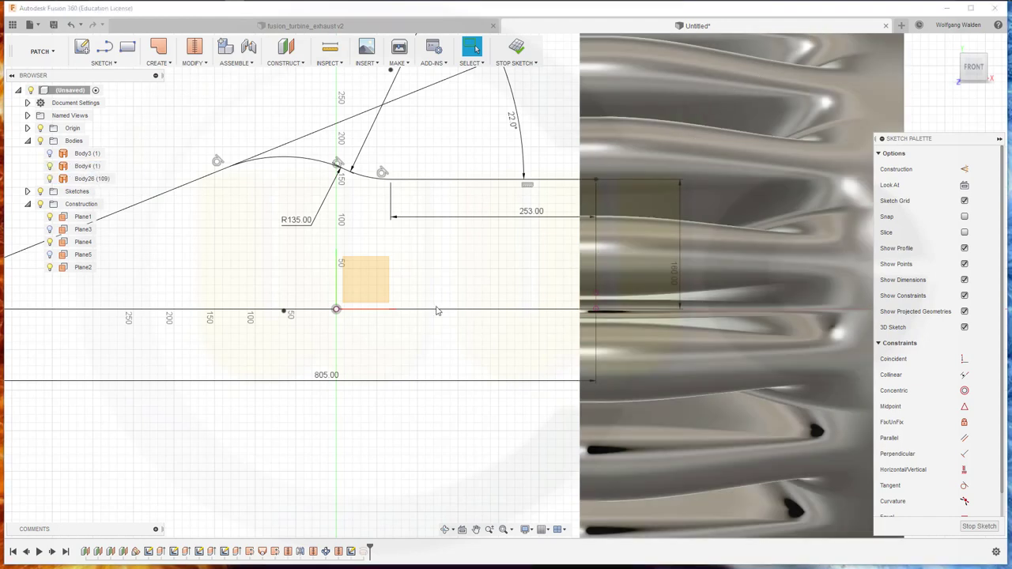
click(50, 179)
scroll(596, 307, up, 5)
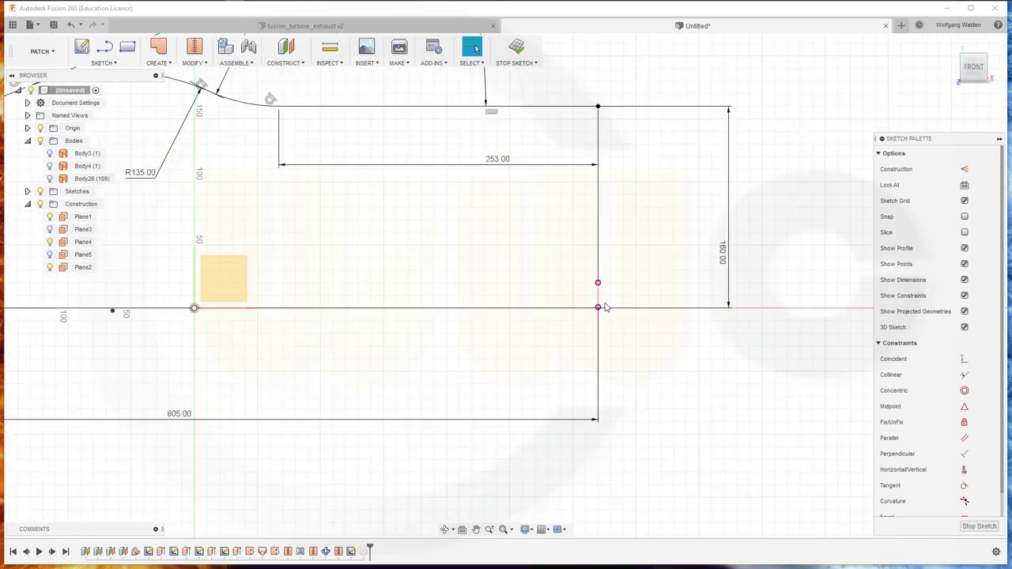
click(596, 303)
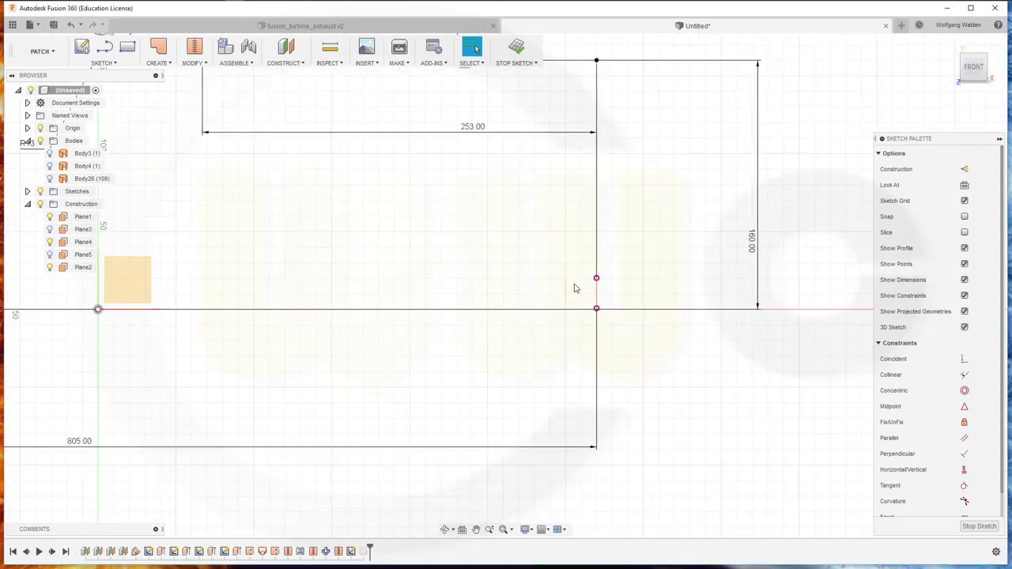
drag(556, 266, 632, 331)
click(632, 330)
- Frame the profile's rear end and locate Plane4 next to it
scroll(639, 330, down, 2)
scroll(716, 333, down, 2)
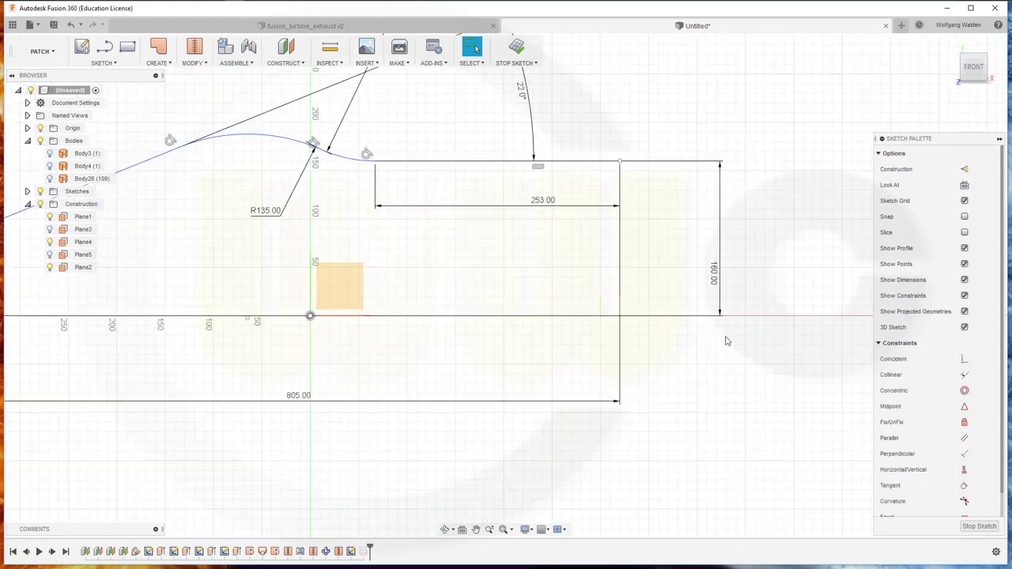
scroll(726, 341, down, 2)
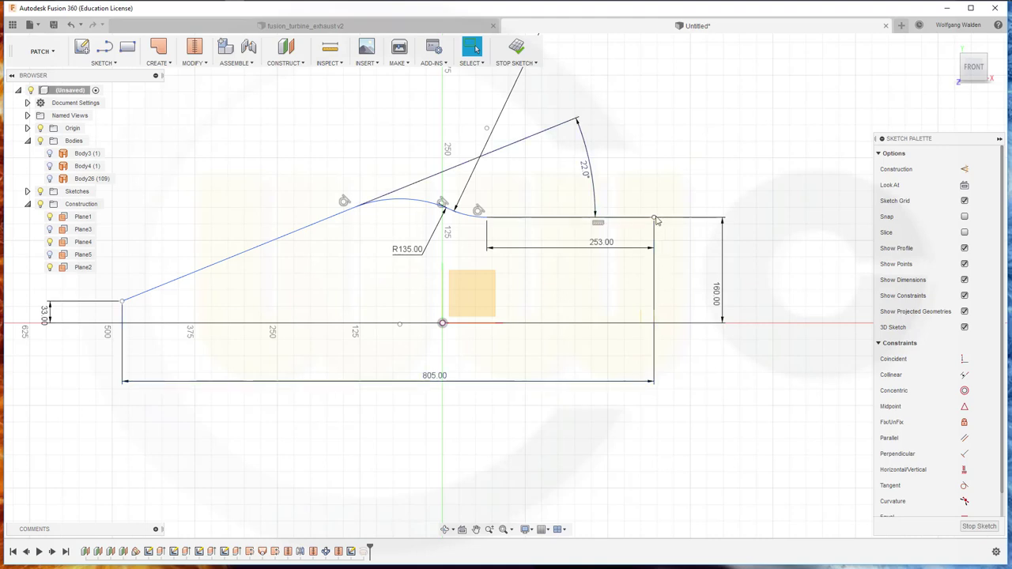
drag(653, 217, 796, 328)
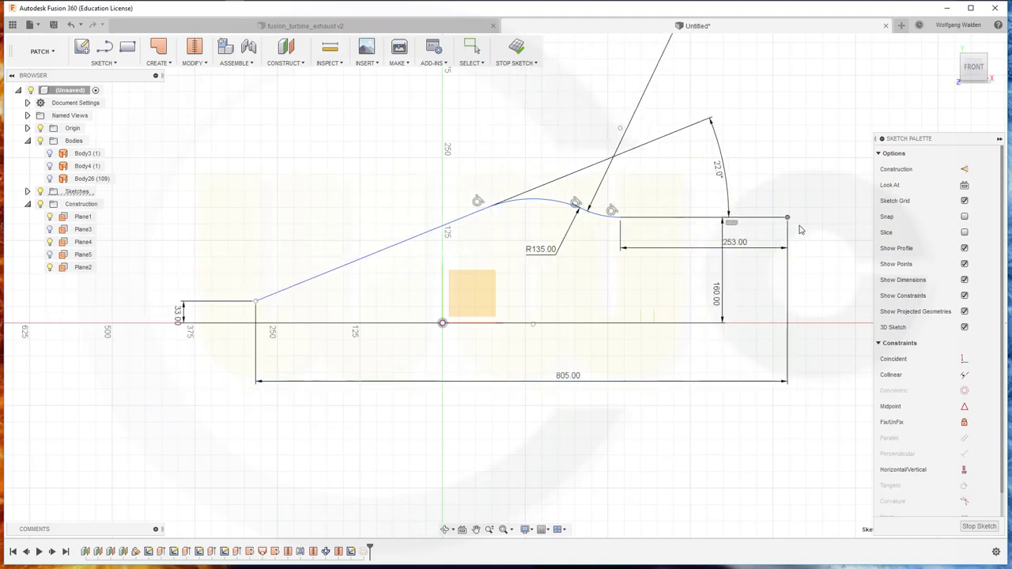
middle_drag(797, 328, 422, 343)
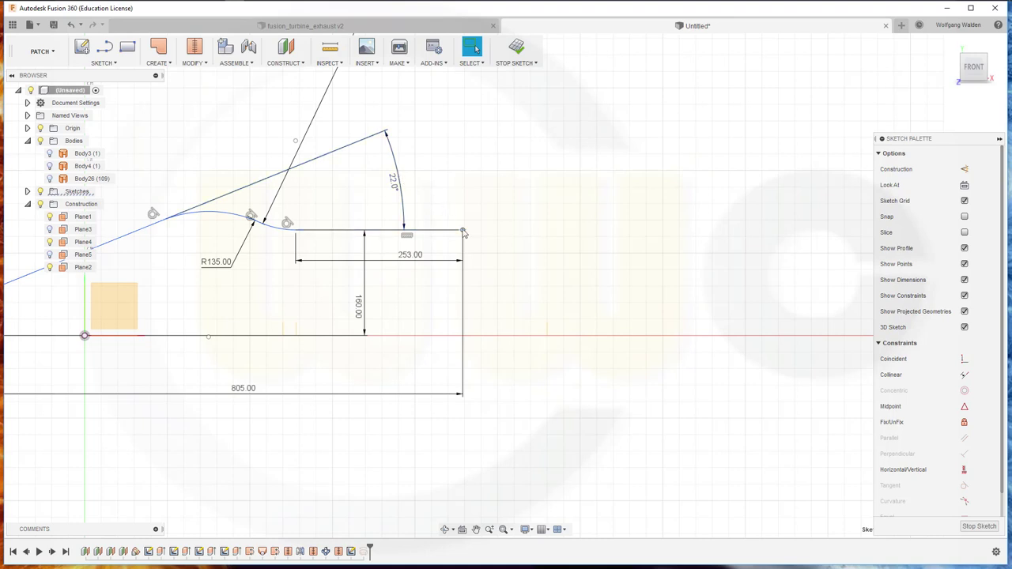
middle_drag(526, 242, 631, 242)
scroll(553, 343, up, 4)
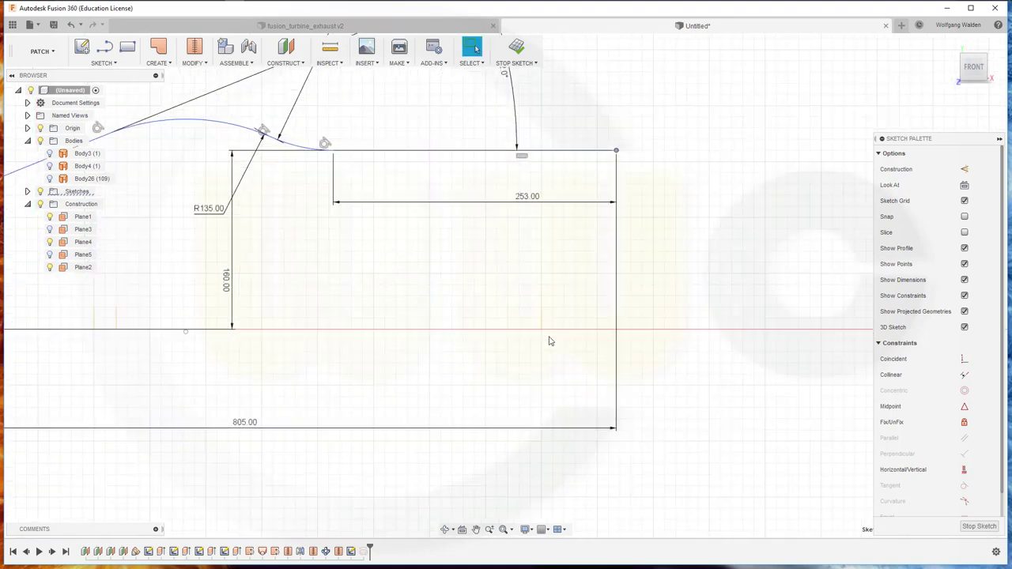
scroll(550, 341, up, 2)
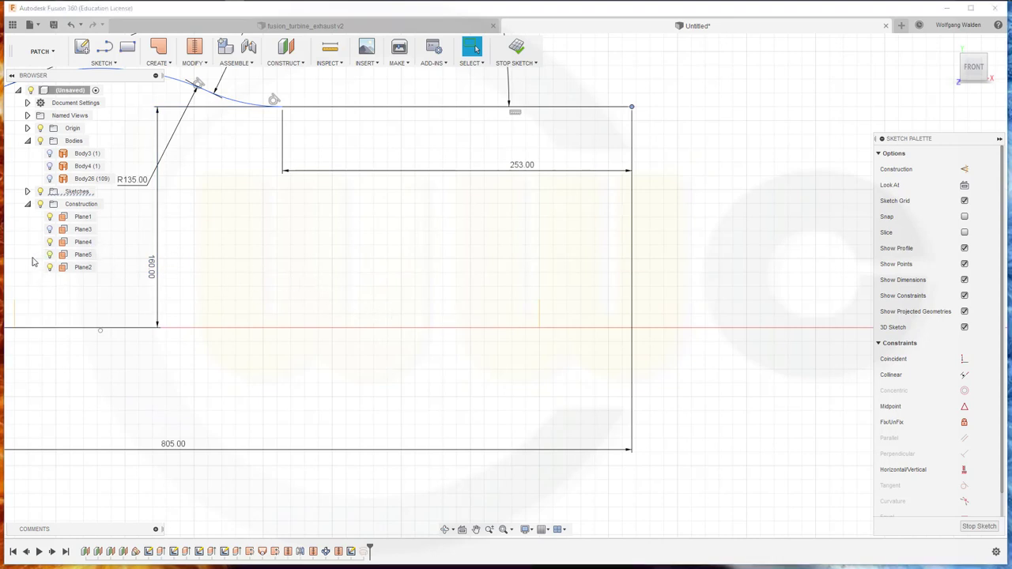
click(55, 229)
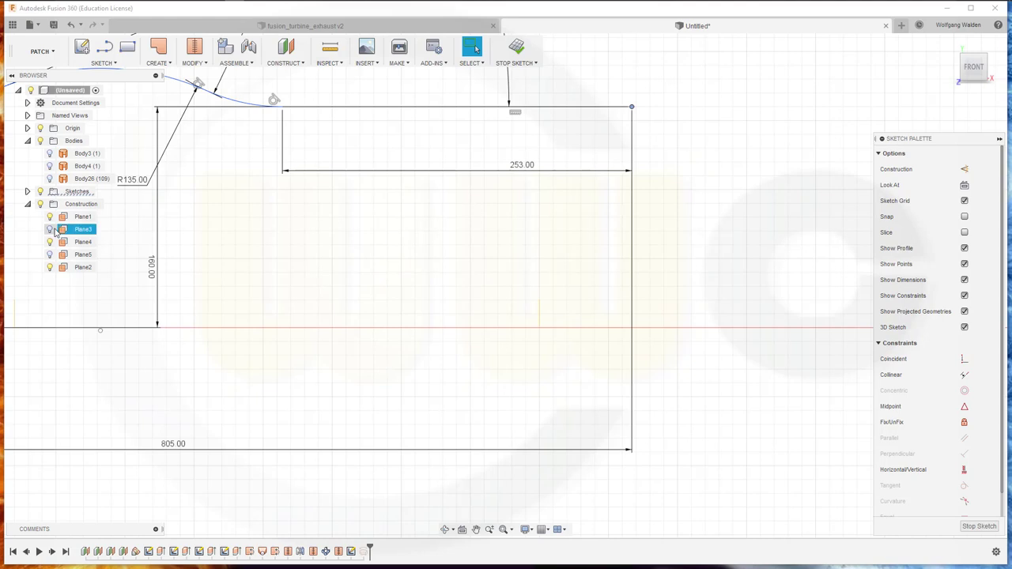
key(Escape)
click(537, 323)
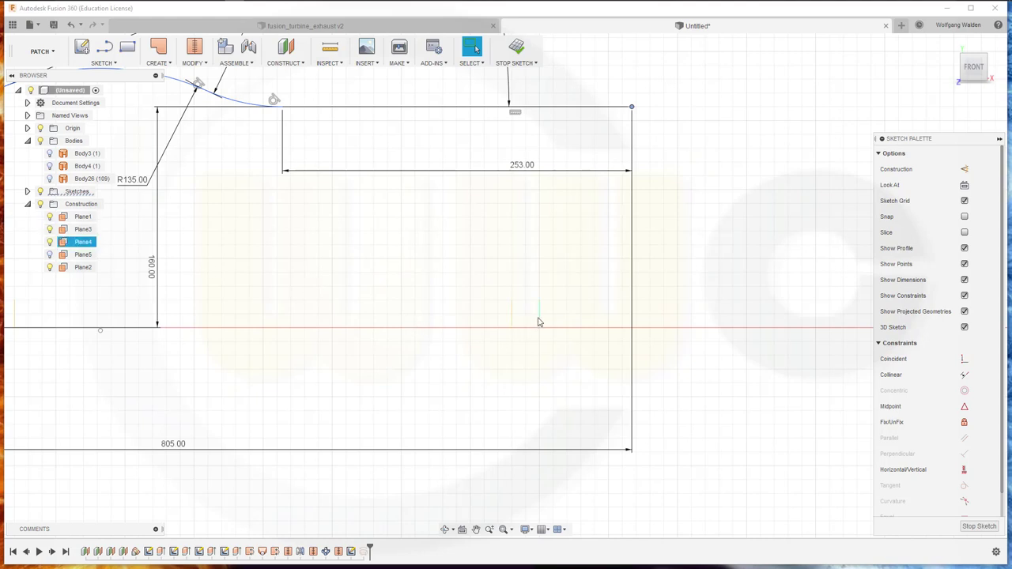
key(Escape)
- Project Plane4 into the sketch, make the rear top corner coincident with it, and finish
key(p)
click(542, 322)
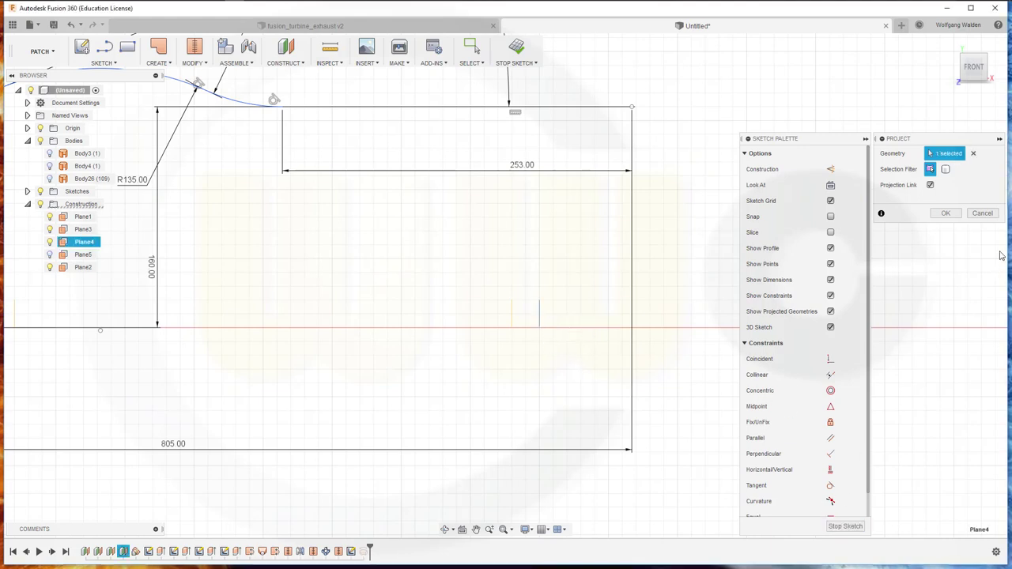
click(944, 213)
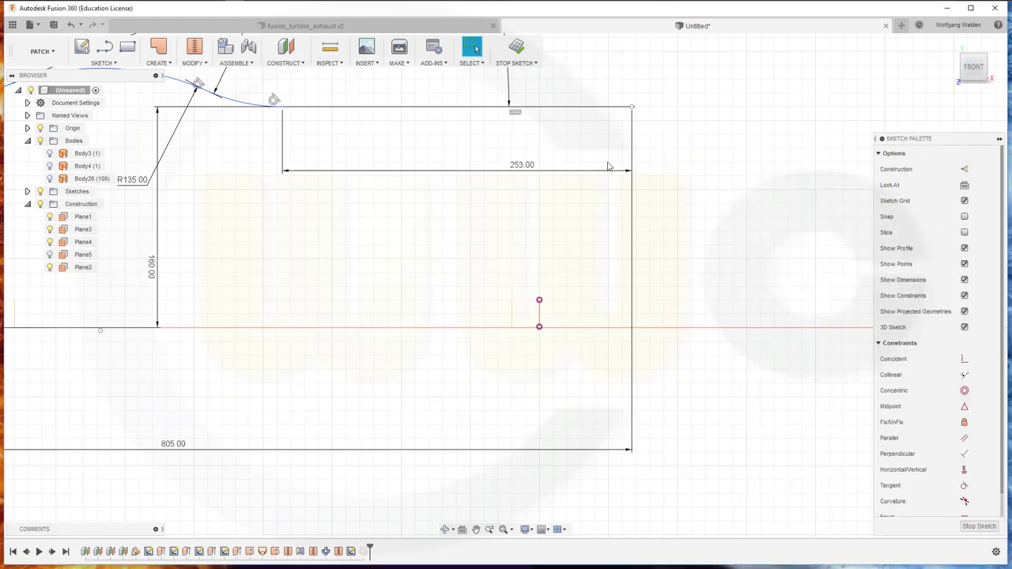
click(963, 359)
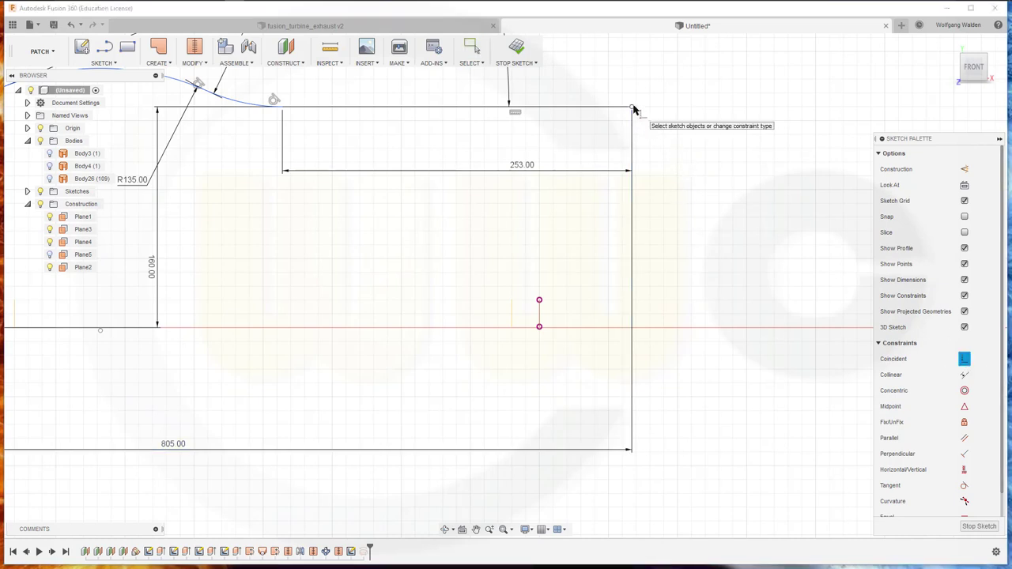
click(631, 106)
click(538, 314)
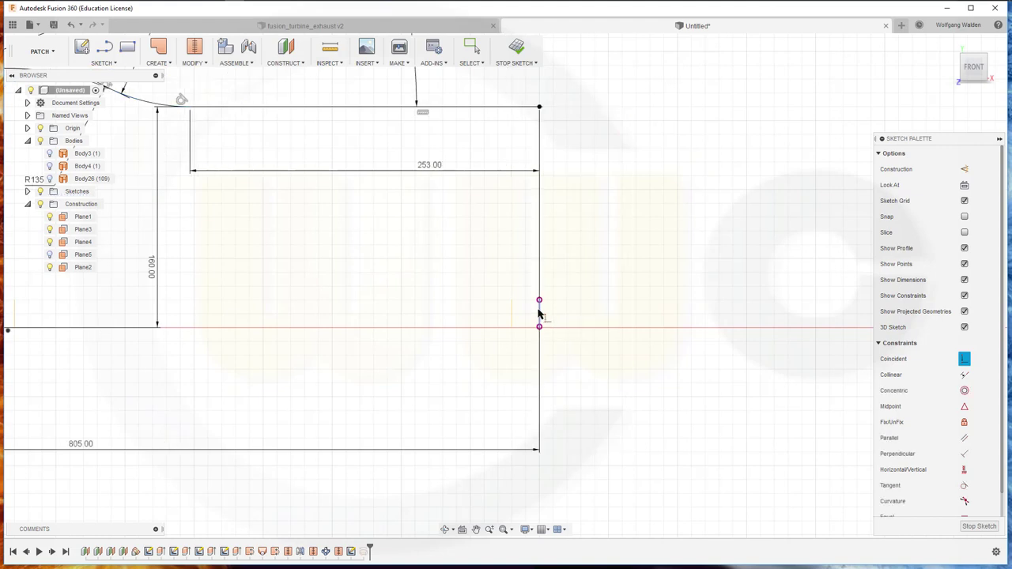
click(978, 526)
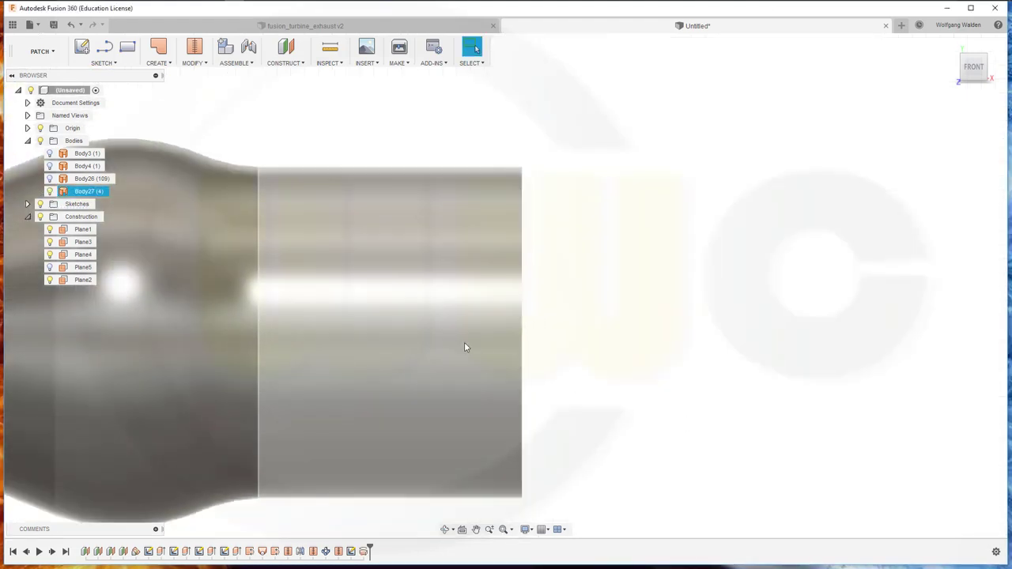
- Turn Body26 back on and orbit to view the mixer ring around tail-cone Body27
click(52, 180)
click(50, 178)
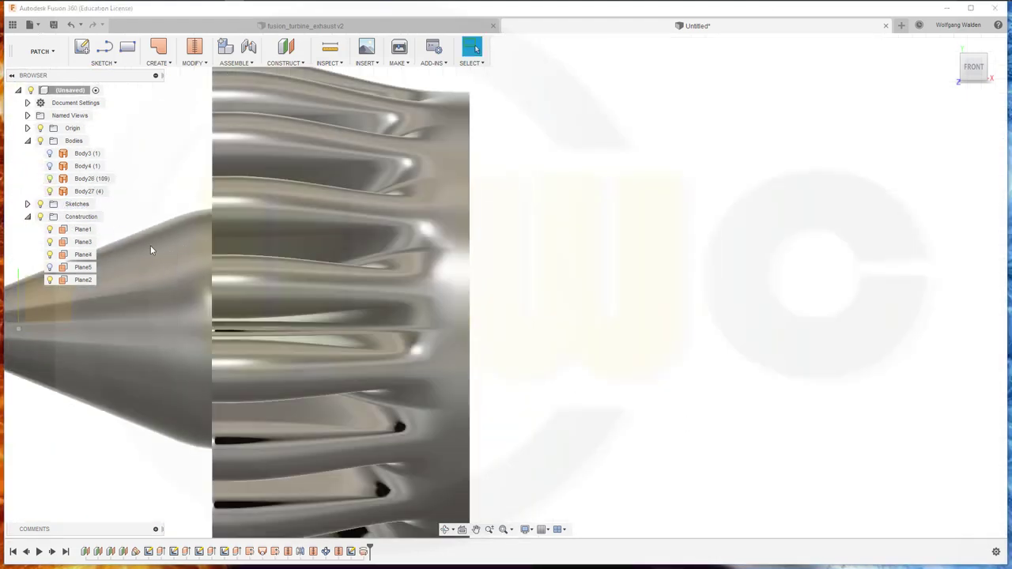
mouse_move(353, 363)
middle_down()
mouse_move(425, 364)
mouse_move(428, 334)
mouse_move(222, 335)
middle_up()
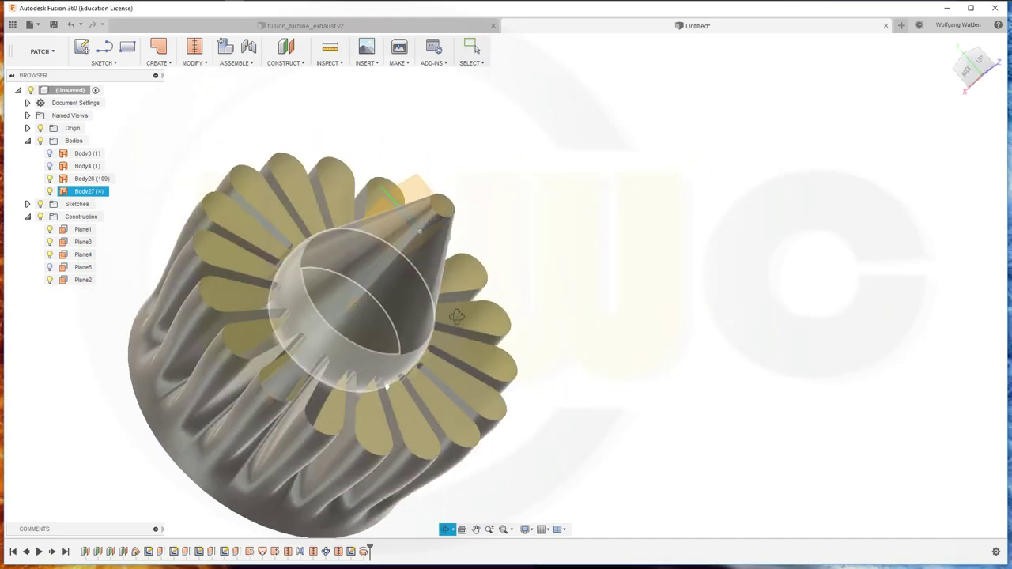
scroll(221, 335, up, 3)
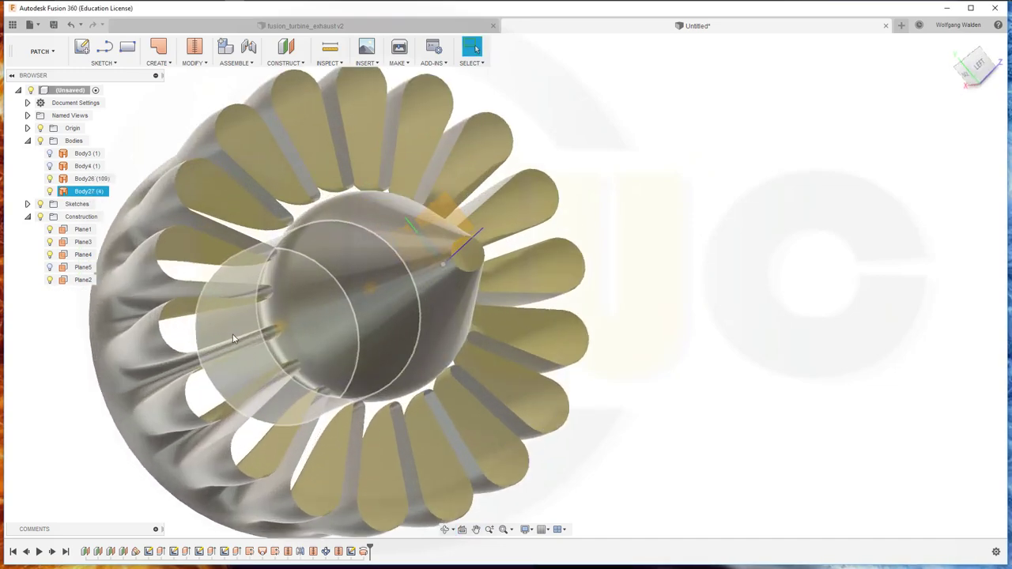
click(233, 334)
shift+middle_drag(111, 365, 105, 366)
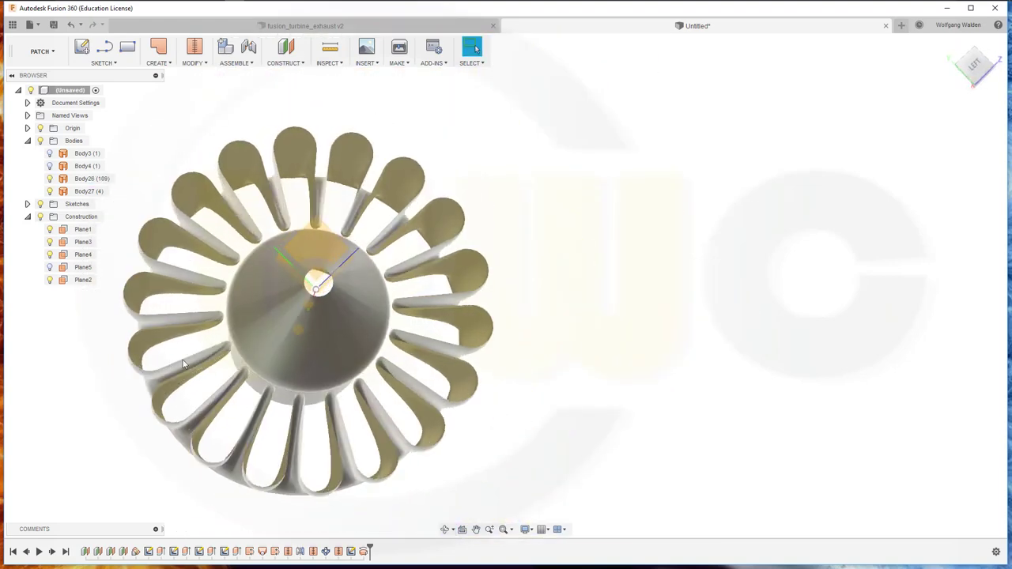
mouse_move(106, 366)
shift+middle_down()
mouse_move(405, 346)
mouse_move(593, 354)
shift+middle_up()
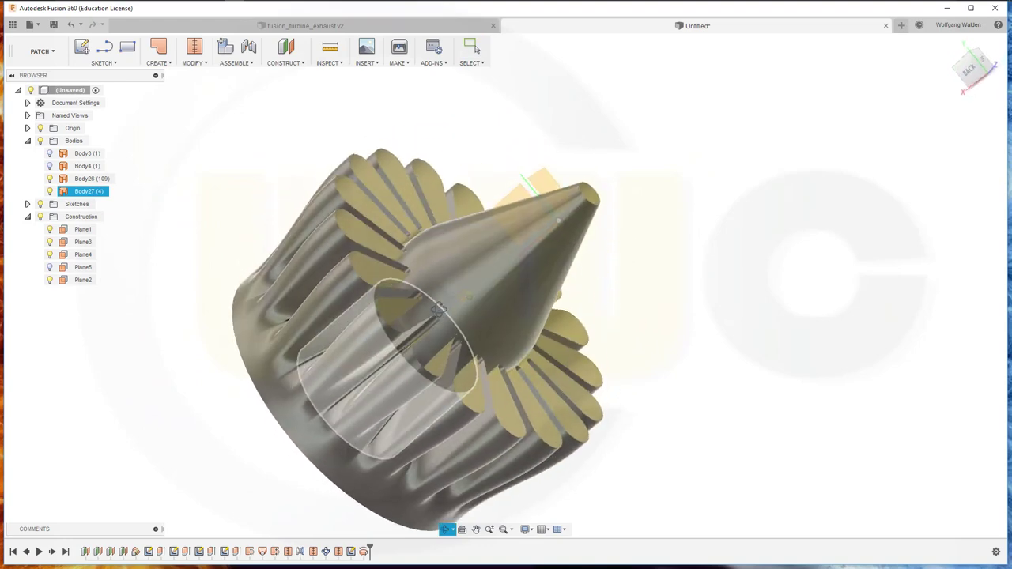